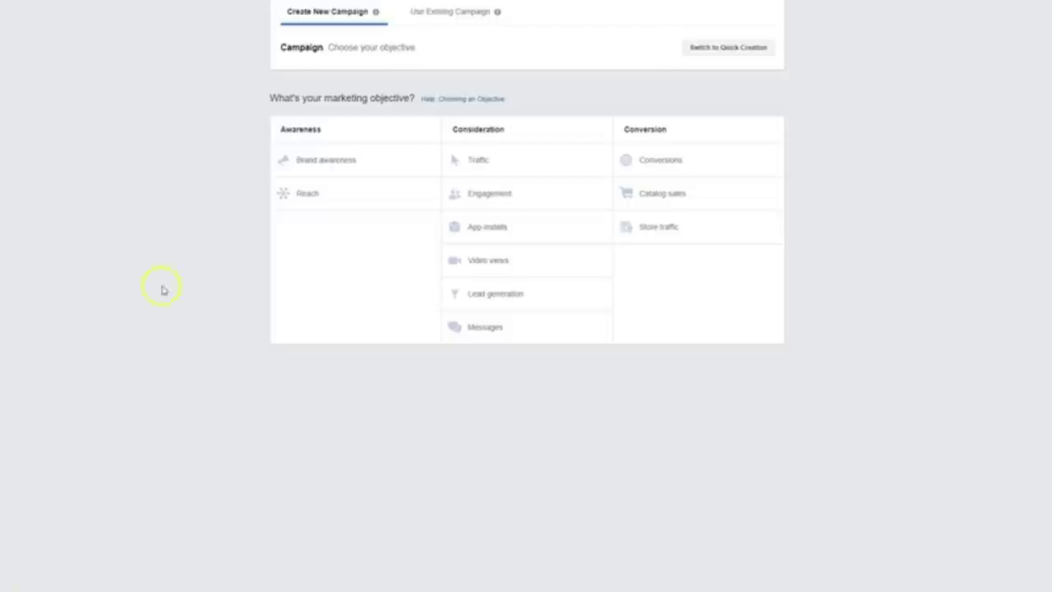
# Review the descriptions of the available marketing objectives under Awareness, Consideration and Conversion.
pyautogui.moveTo(430, 196)
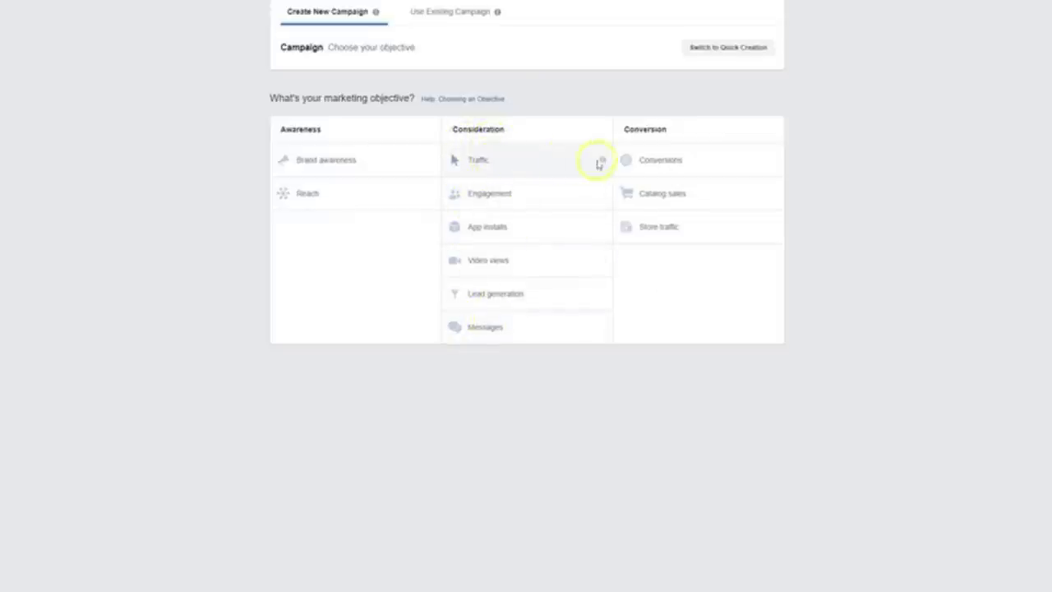
pyautogui.moveTo(608, 162)
pyautogui.moveTo(602, 197)
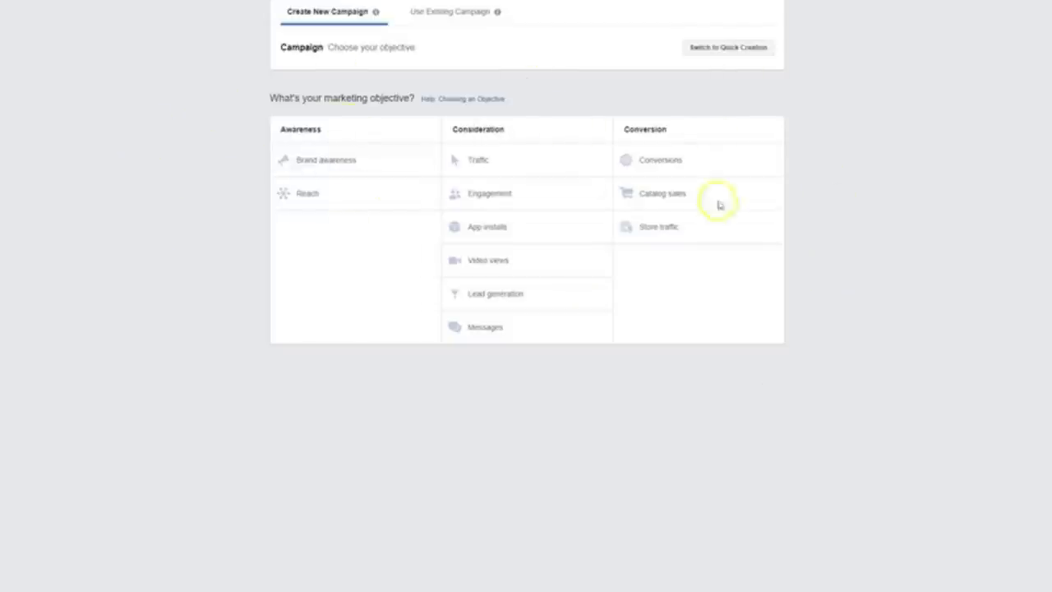
pyautogui.moveTo(557, 345)
pyautogui.click(557, 266)
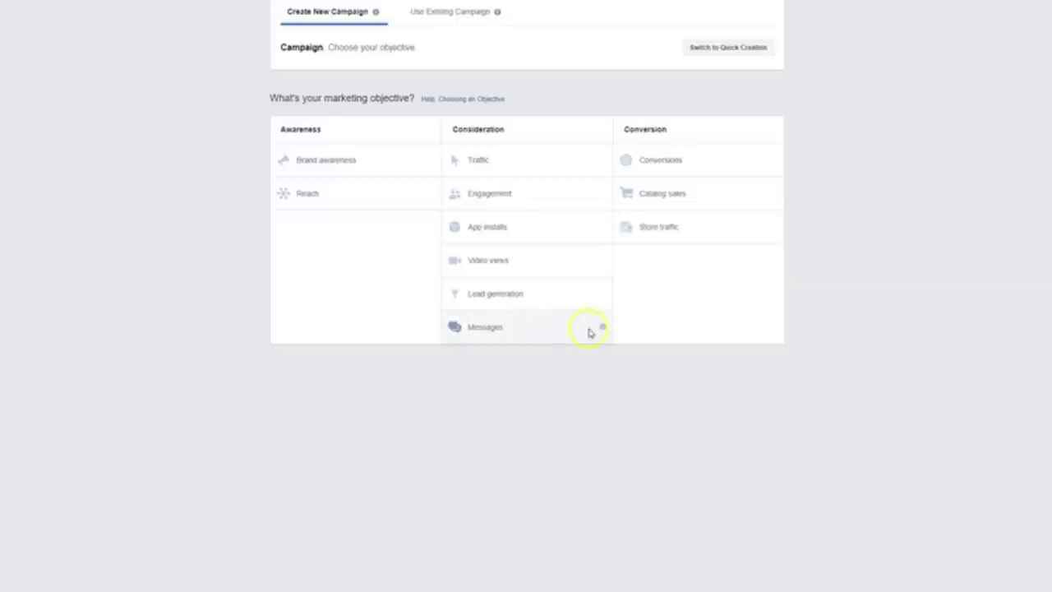
pyautogui.moveTo(602, 328)
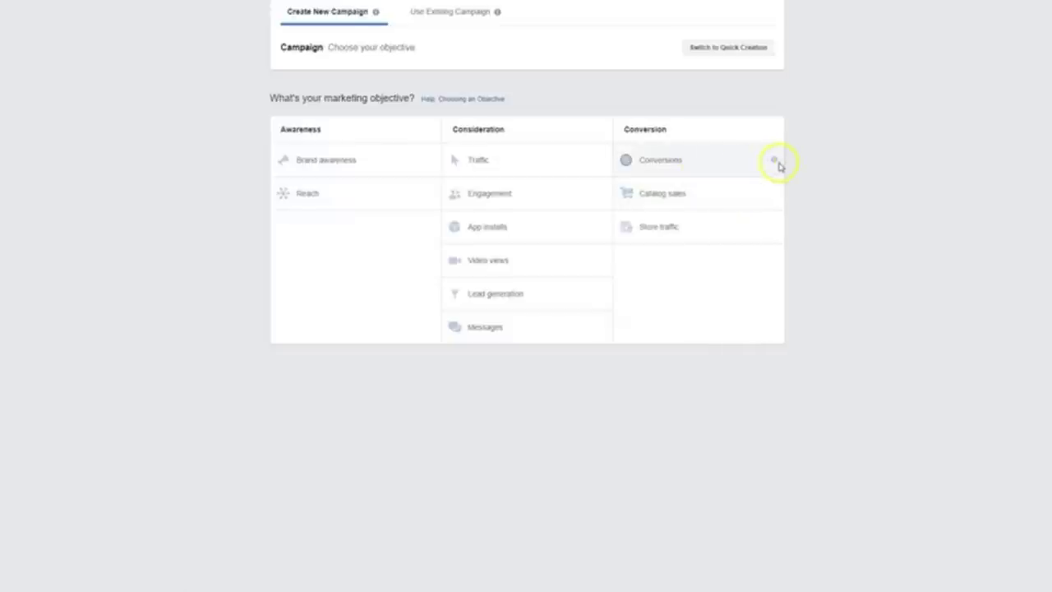
pyautogui.moveTo(774, 162)
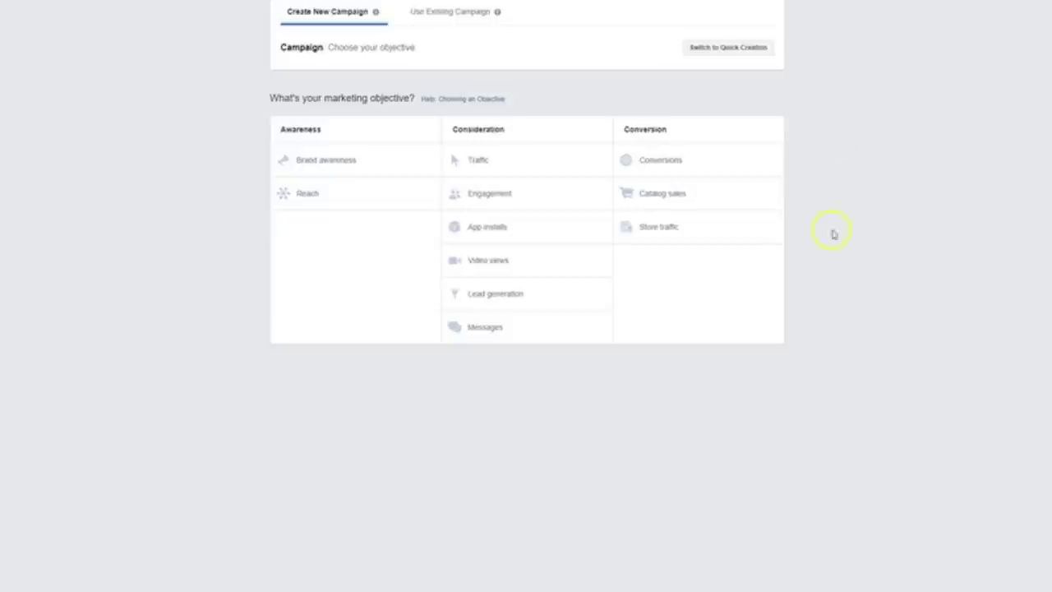
pyautogui.moveTo(773, 195)
pyautogui.moveTo(717, 234)
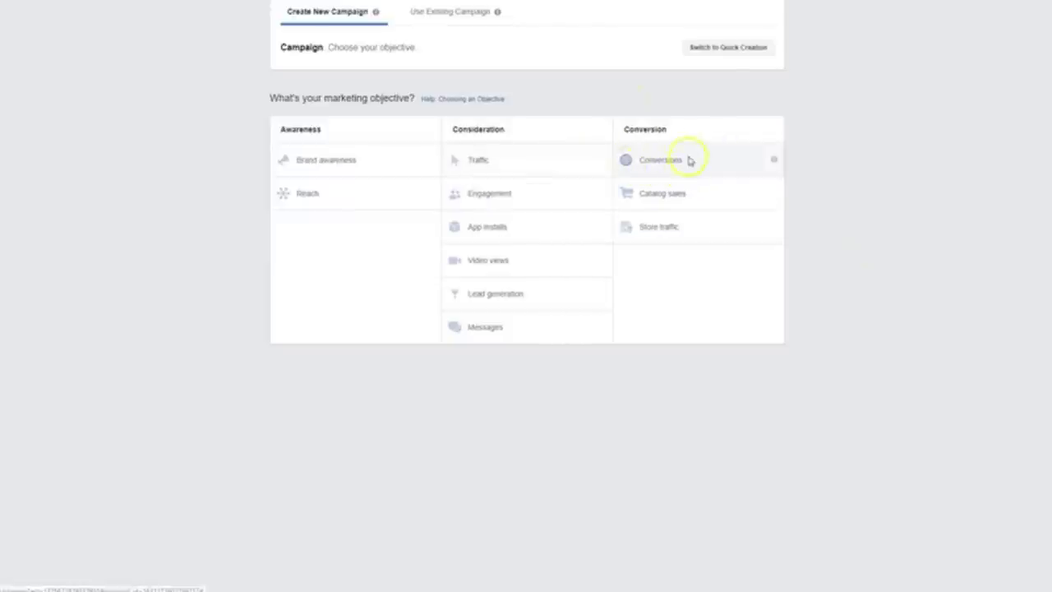
# Choose Traffic as the campaign's marketing objective and continue to the ad set setup.
pyautogui.click(508, 167)
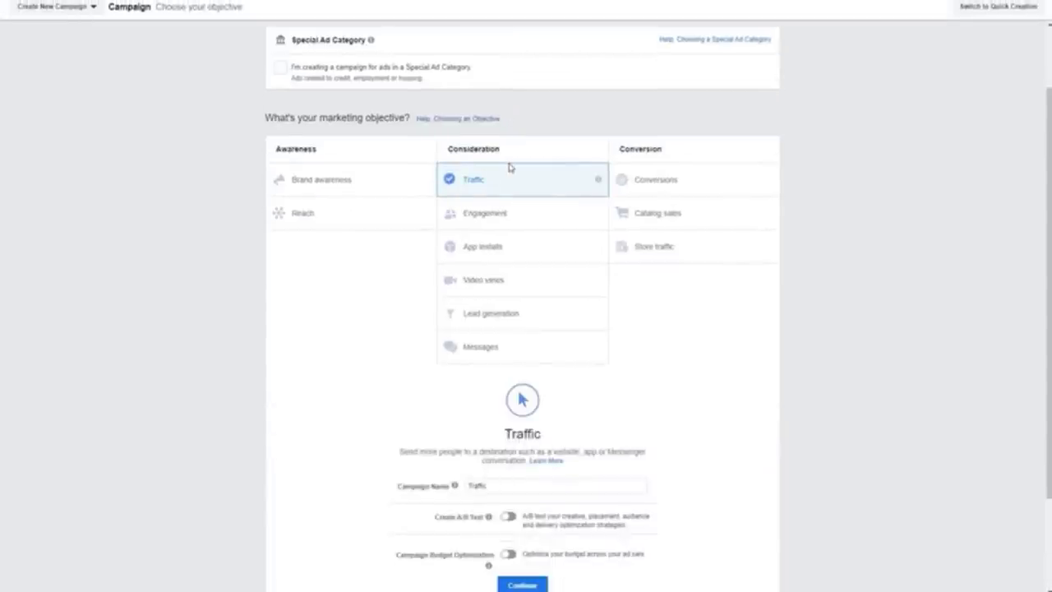
pyautogui.scroll(1, 546, 160)
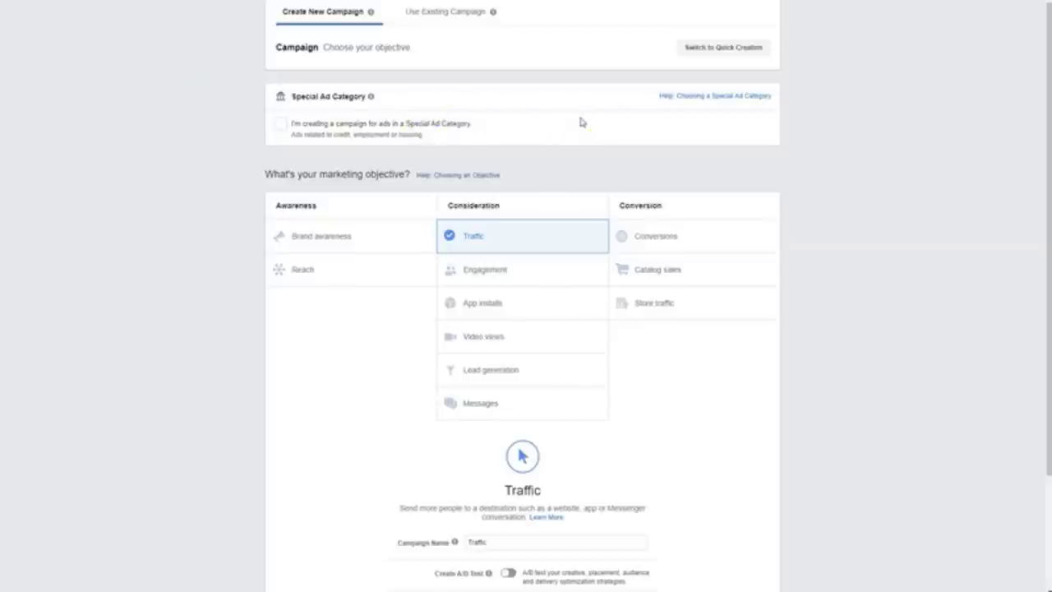
pyautogui.scroll(-2, 581, 123)
pyautogui.scroll(-2, 721, 159)
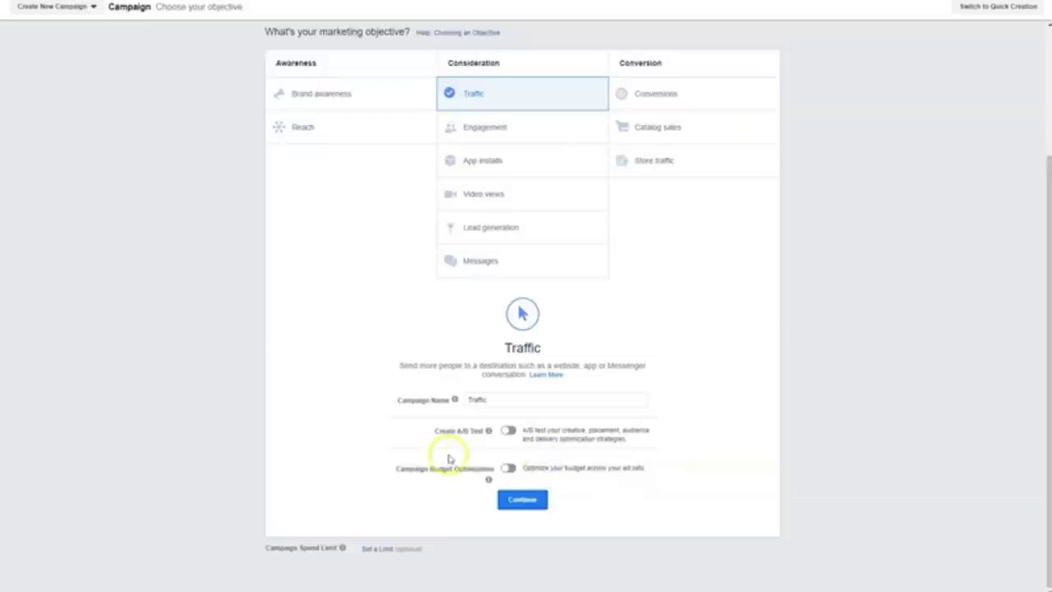
pyautogui.click(521, 506)
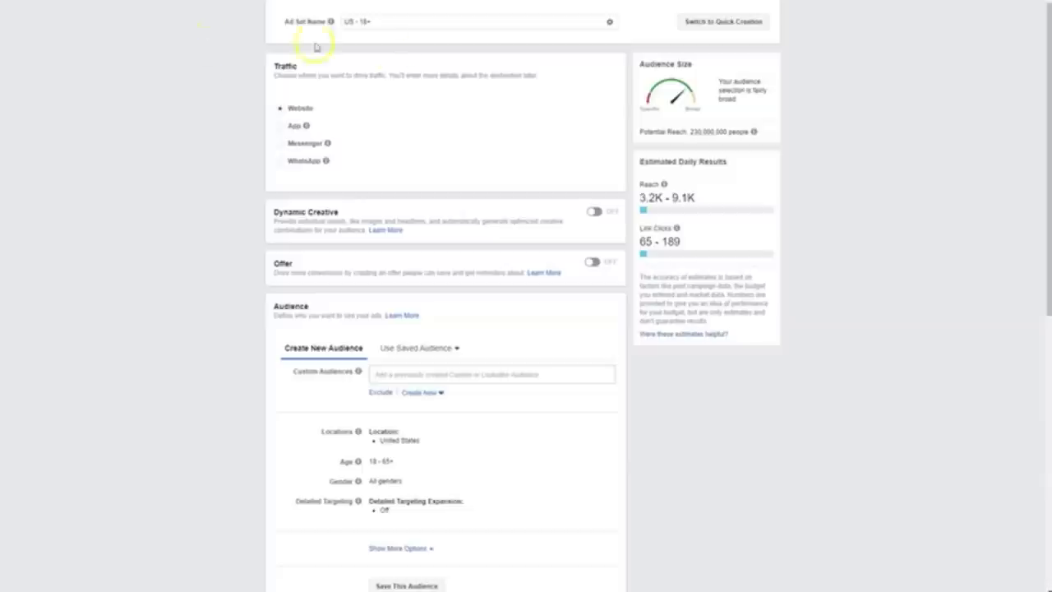
# Examine the ad set's name, traffic destination, audience and placement settings.
pyautogui.click(383, 20)
pyautogui.scroll(-1, 137, 336)
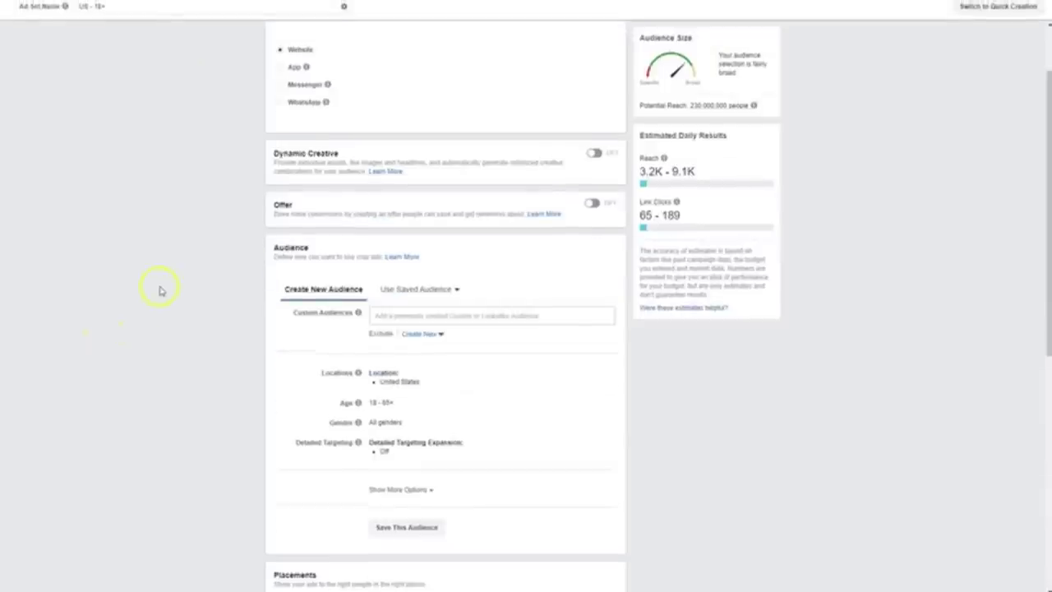
pyautogui.scroll(1, 161, 290)
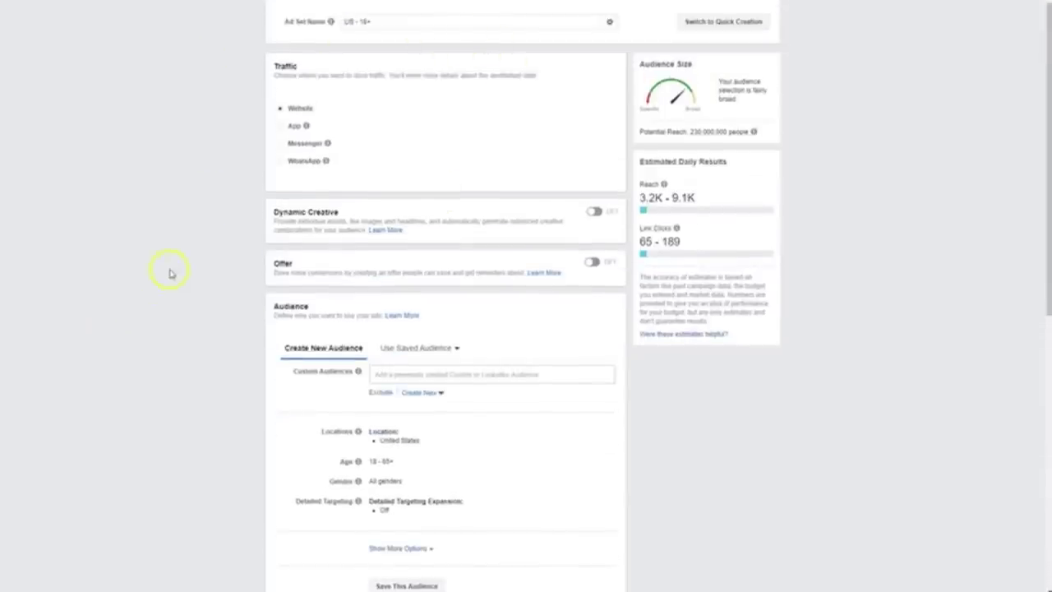
pyautogui.scroll(-1, 170, 273)
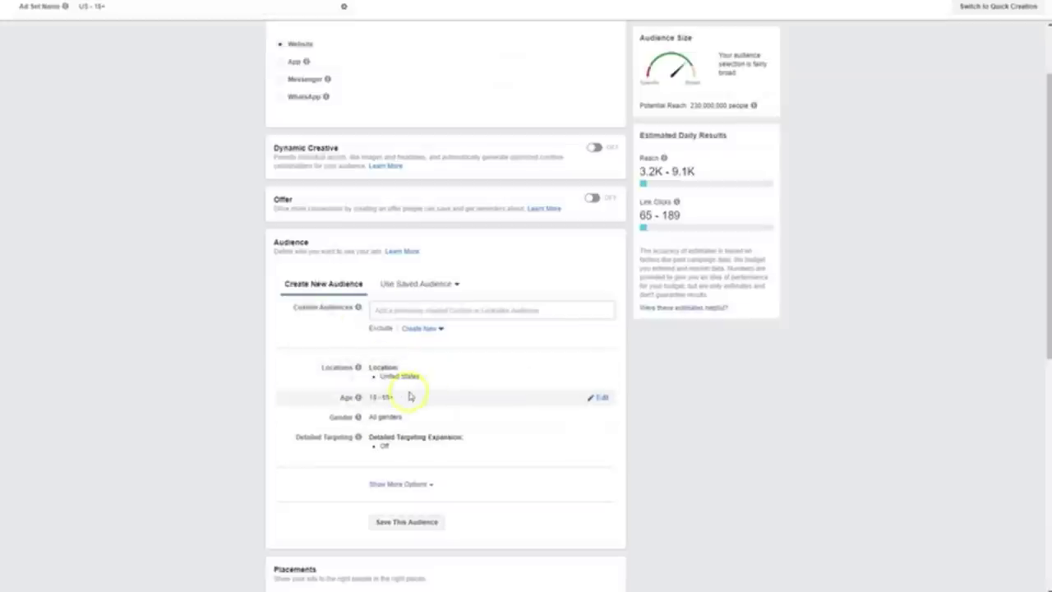
pyautogui.scroll(-1, 223, 375)
pyautogui.scroll(1, 222, 375)
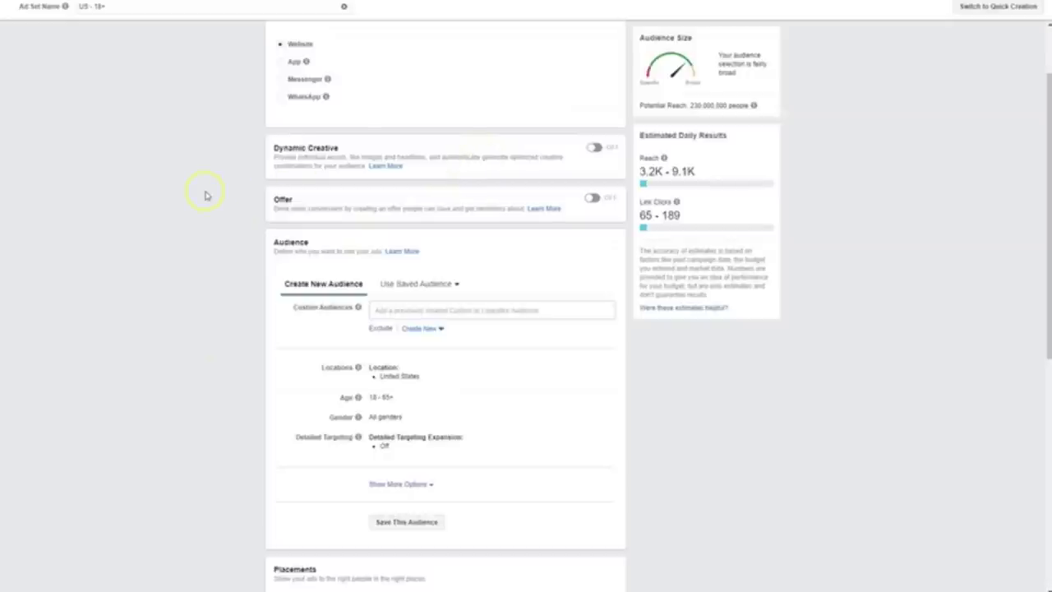
pyautogui.scroll(1, 206, 195)
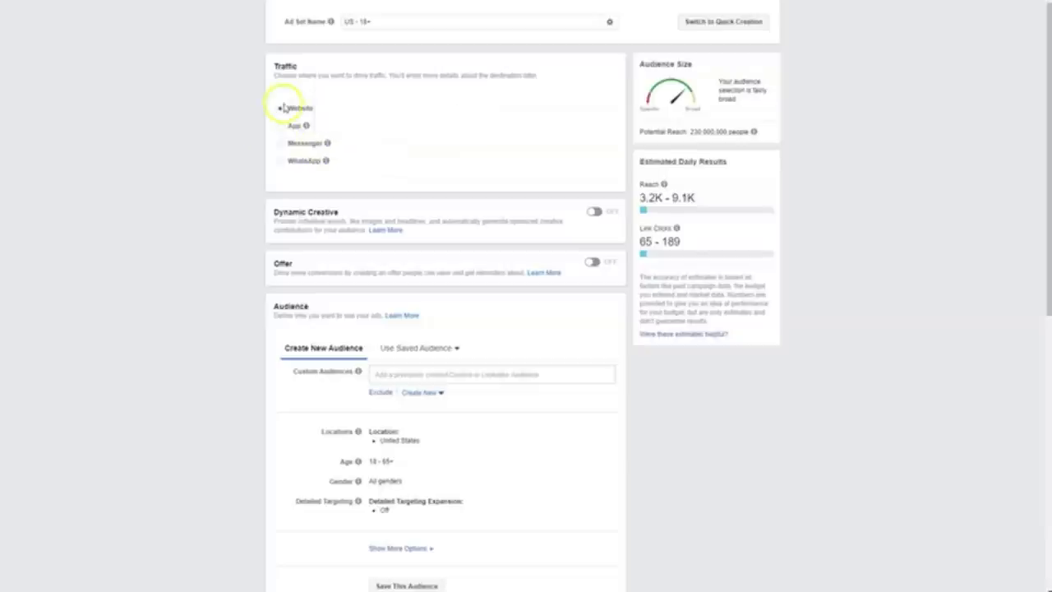
pyautogui.scroll(-1, 403, 213)
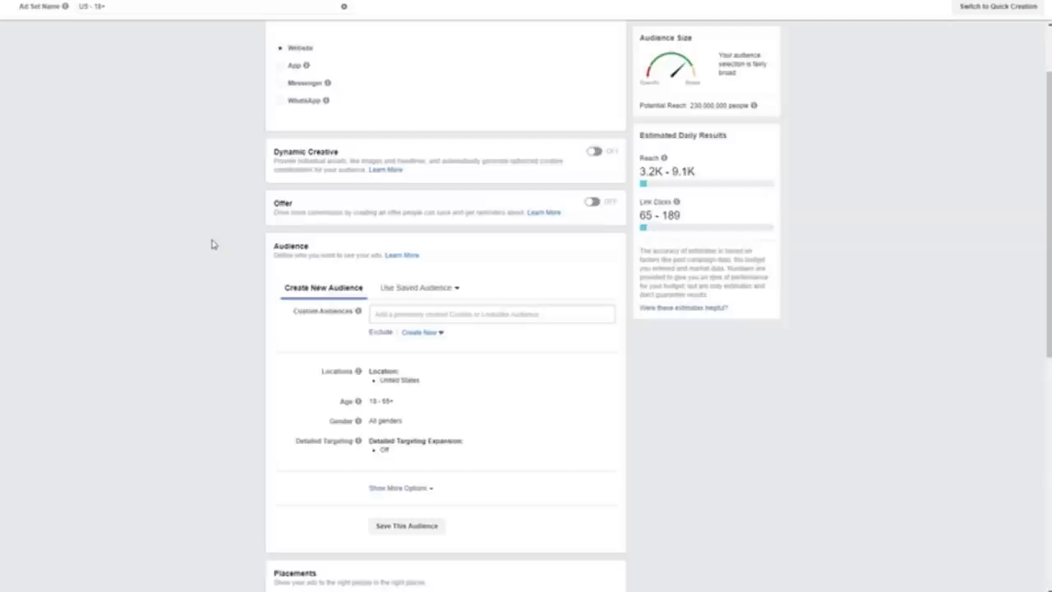
pyautogui.scroll(-3, 472, 212)
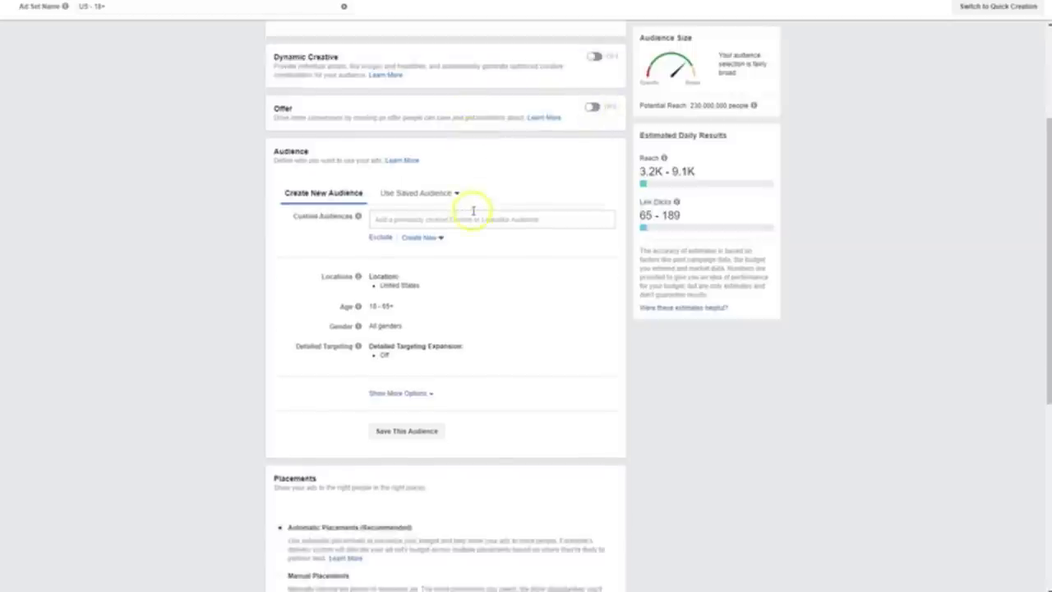
pyautogui.scroll(-1, 516, 236)
pyautogui.scroll(-2, 632, 333)
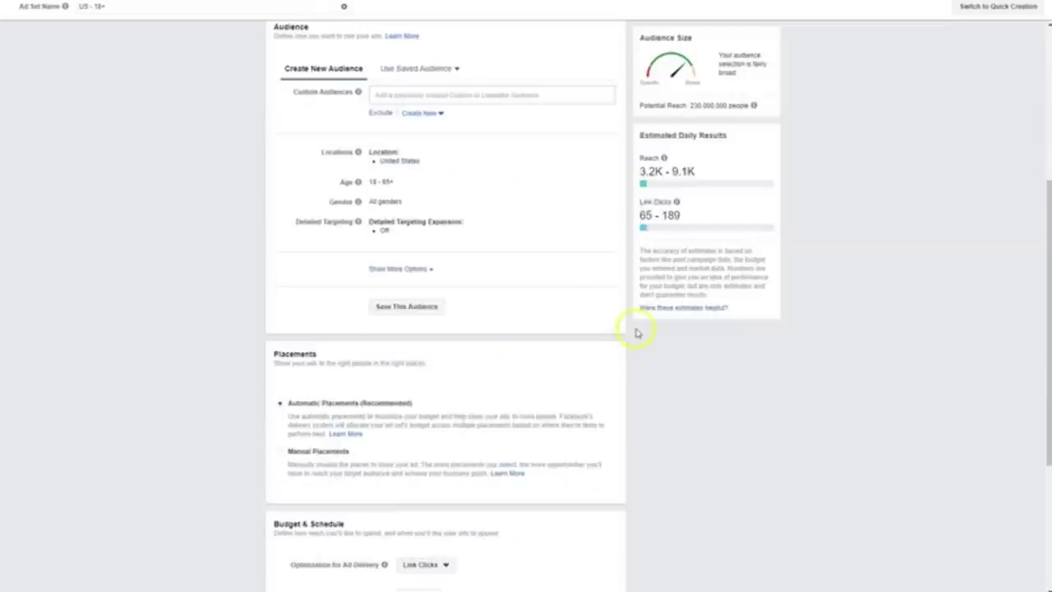
# Open the audience locations for editing and check the included country.
pyautogui.scroll(1, 570, 285)
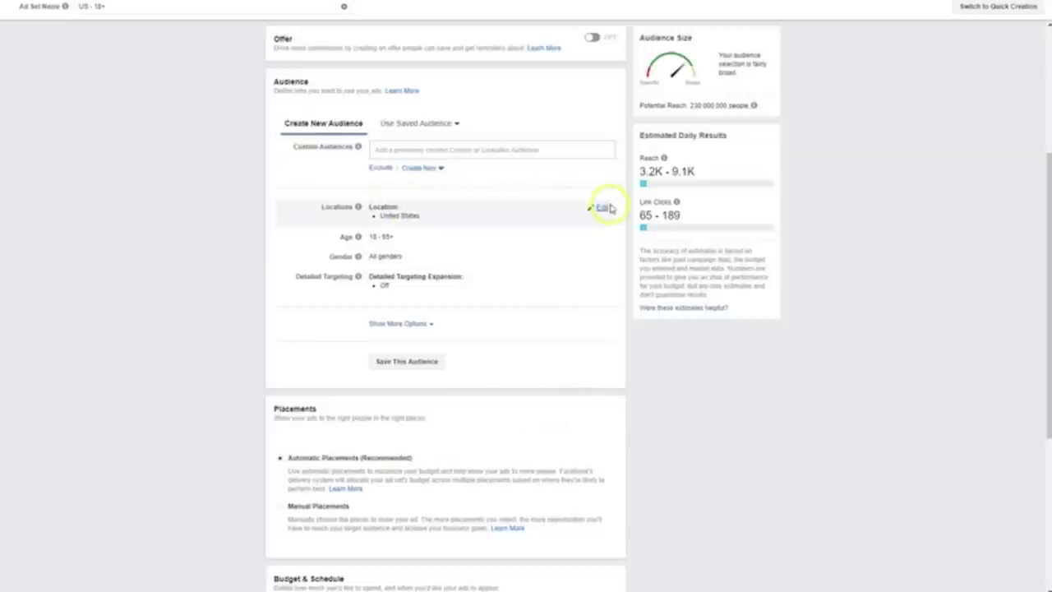
pyautogui.click(607, 208)
pyautogui.scroll(-1, 528, 238)
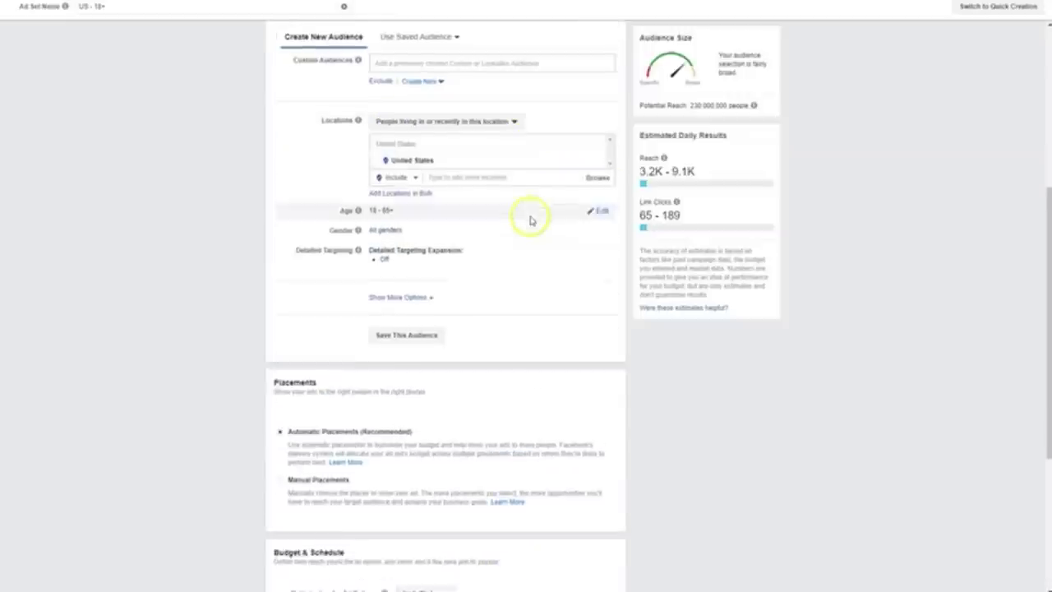
pyautogui.scroll(1, 500, 192)
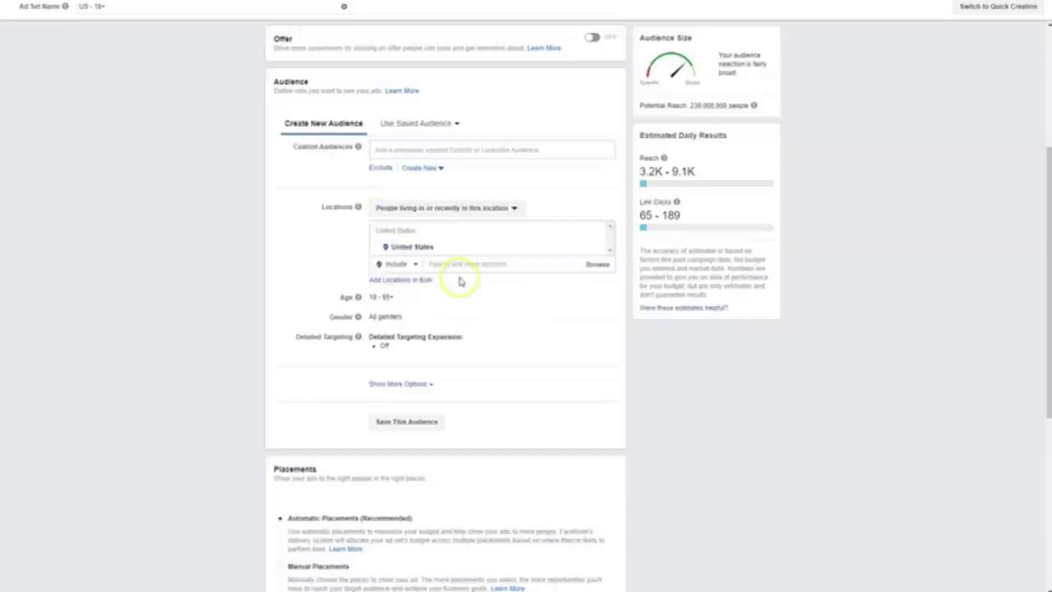
pyautogui.click(464, 249)
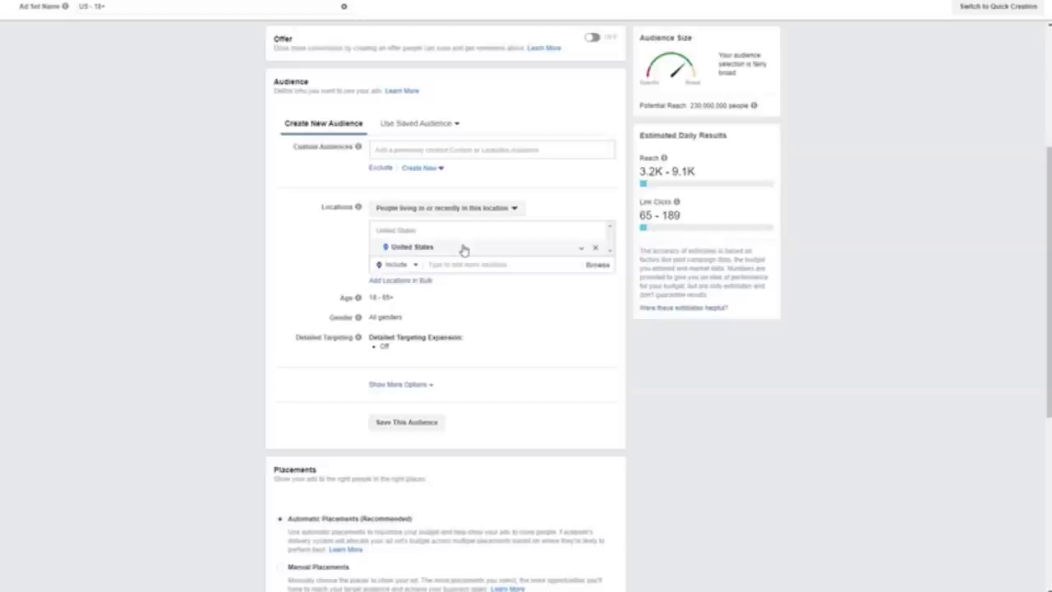
# Set the audience's minimum age to 30.
pyautogui.moveTo(356, 301)
pyautogui.scroll(-1, 353, 361)
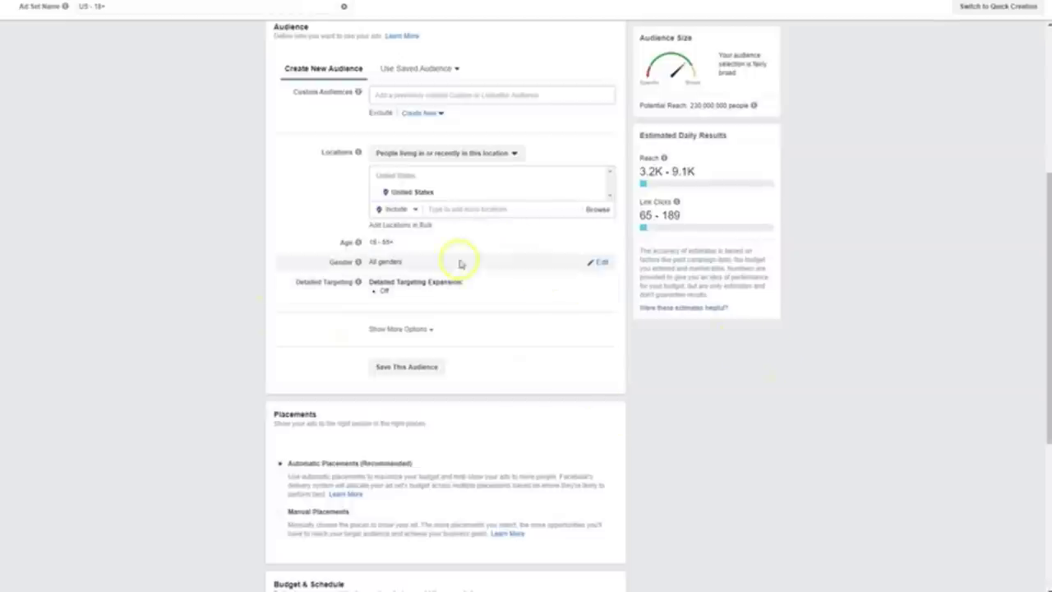
pyautogui.click(599, 242)
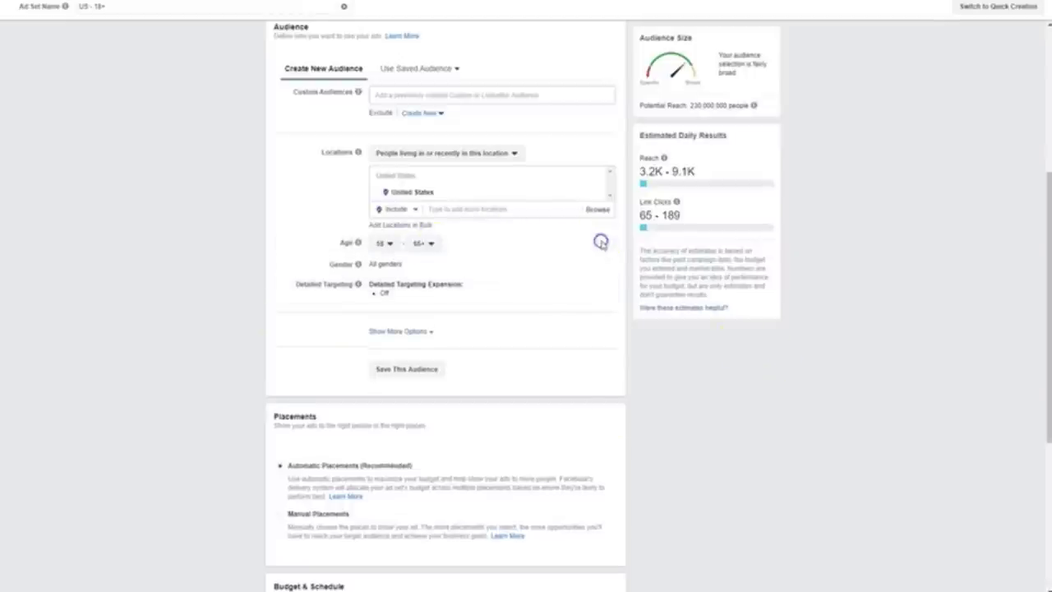
pyautogui.moveTo(360, 266)
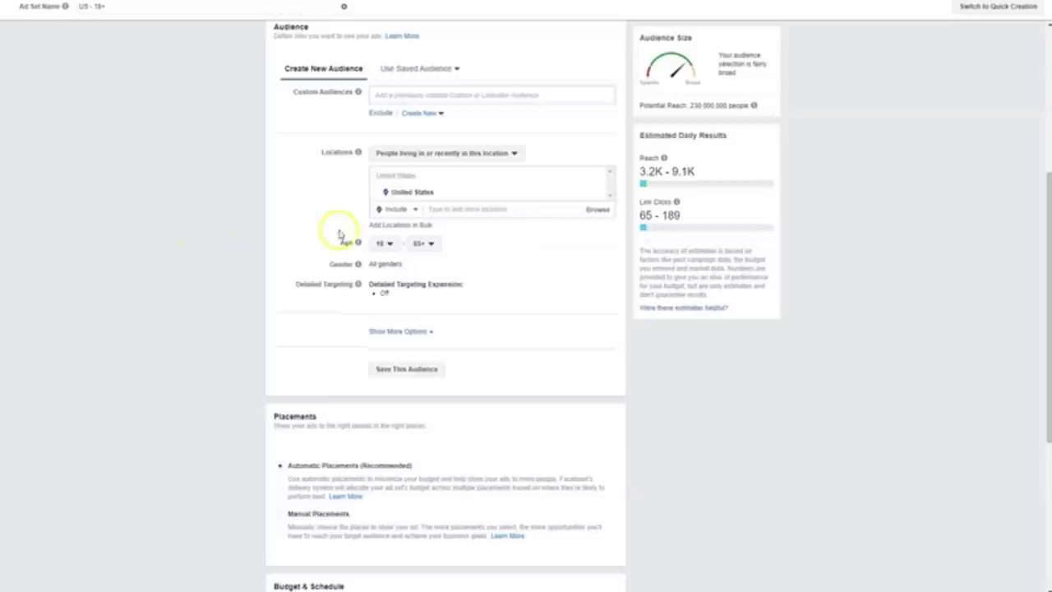
pyautogui.click(386, 244)
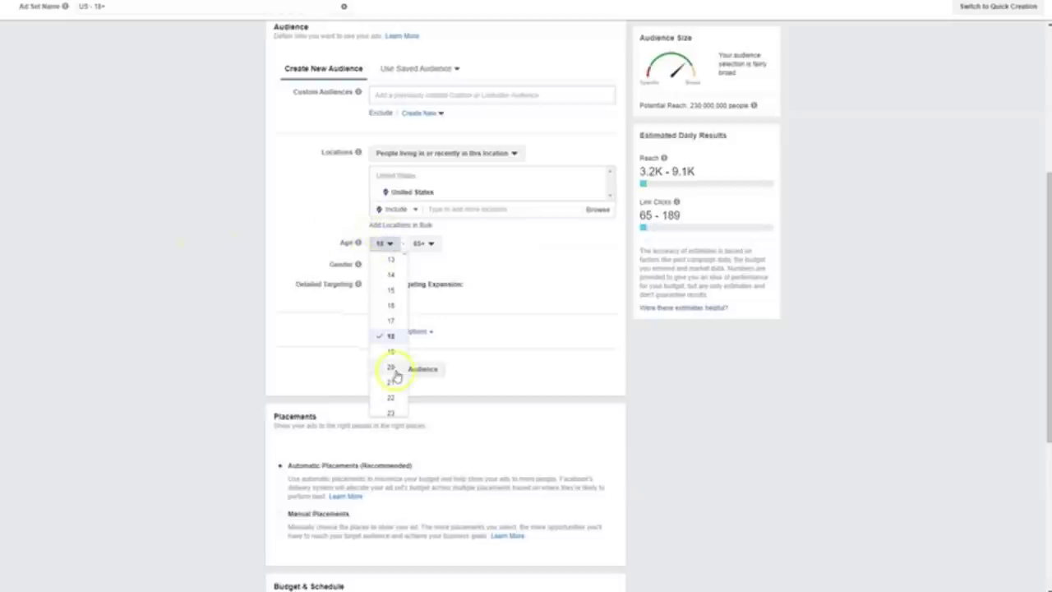
pyautogui.scroll(-4, 399, 403)
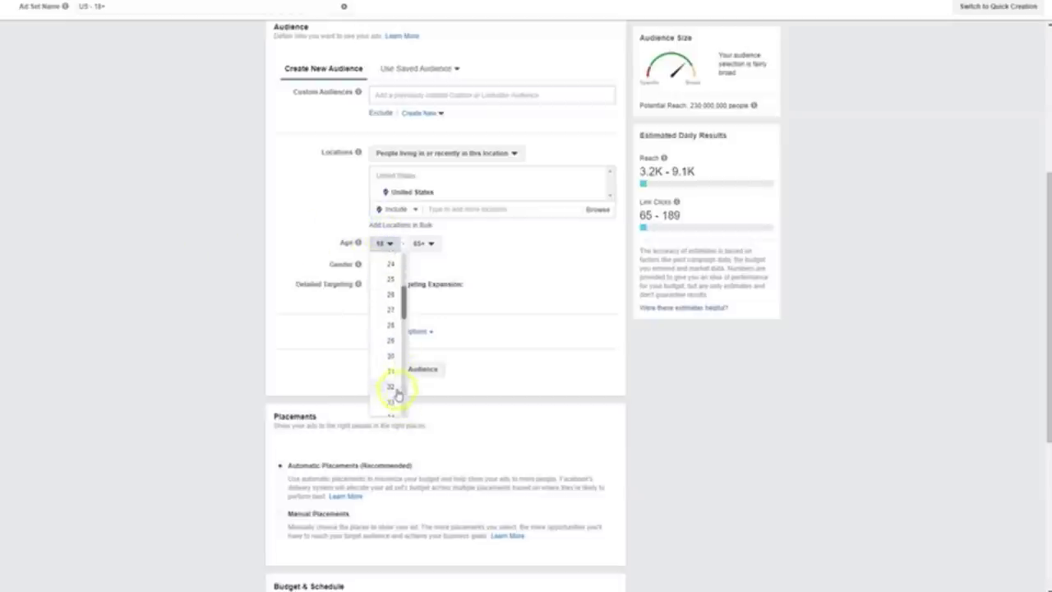
pyautogui.click(388, 354)
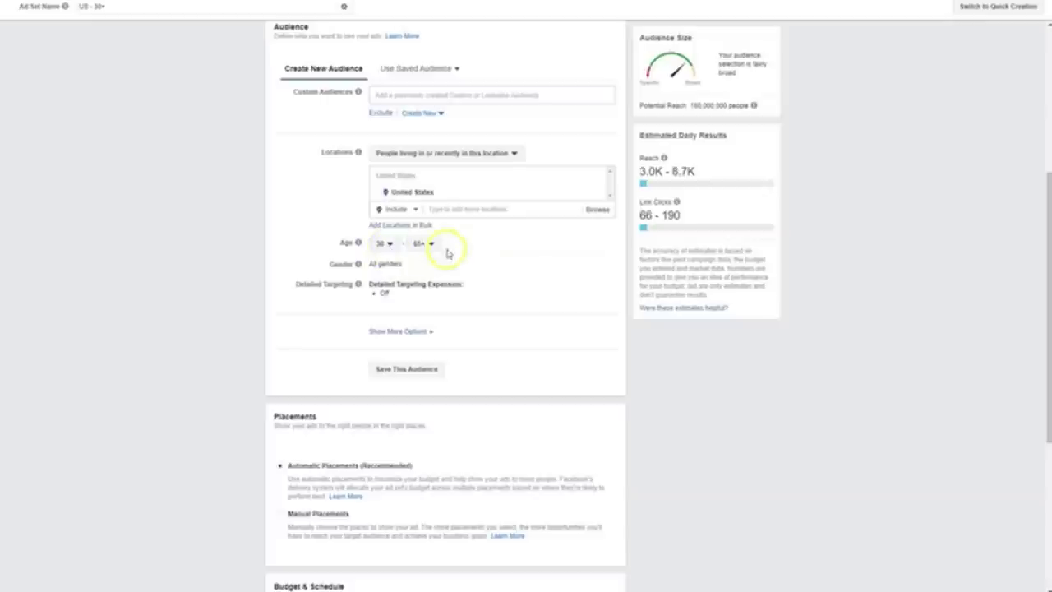
# Restrict the audience's gender to Women.
pyautogui.click(606, 263)
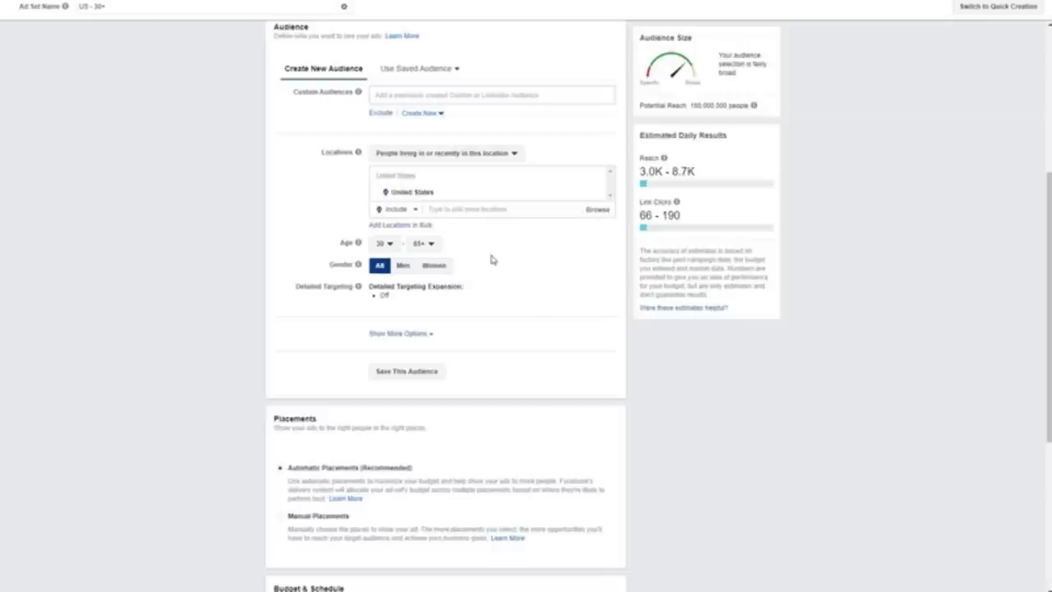
pyautogui.moveTo(411, 271)
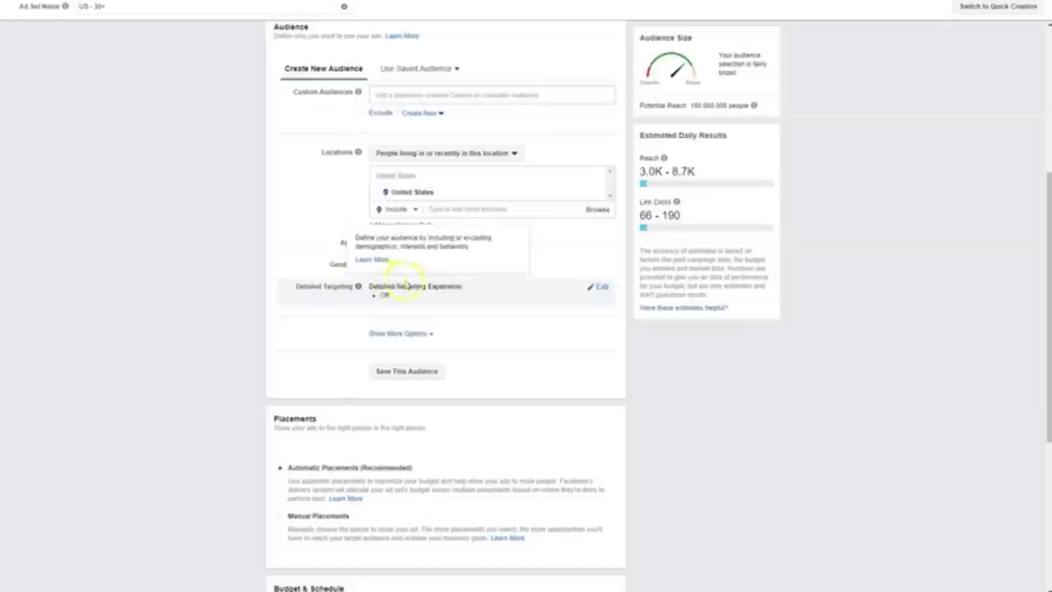
pyautogui.click(438, 271)
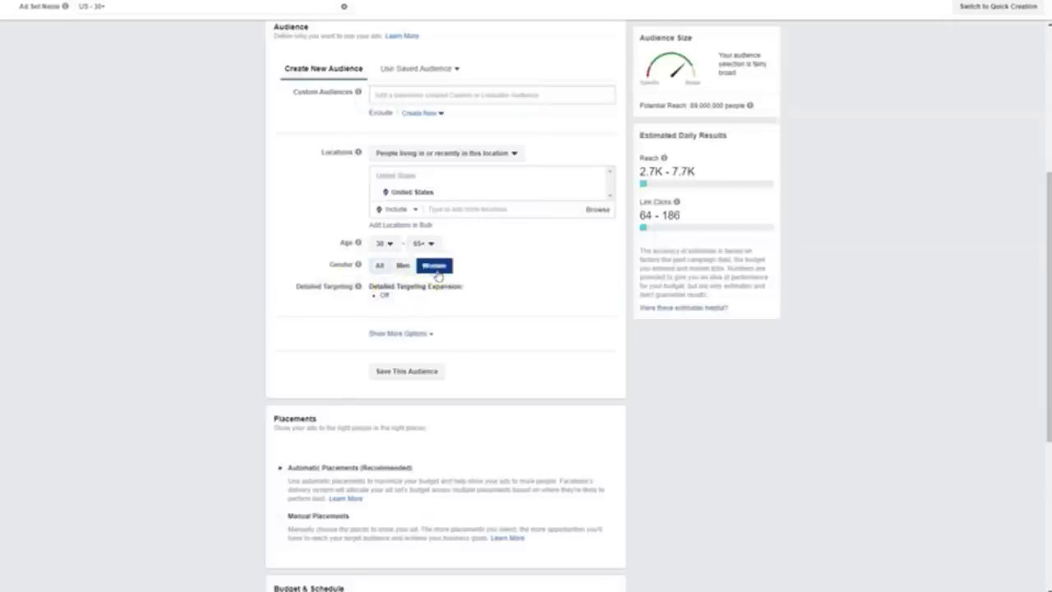
# Open detailed targeting for editing and browse the Interests and Demographics categories, including All Parents.
pyautogui.scroll(-2, 435, 277)
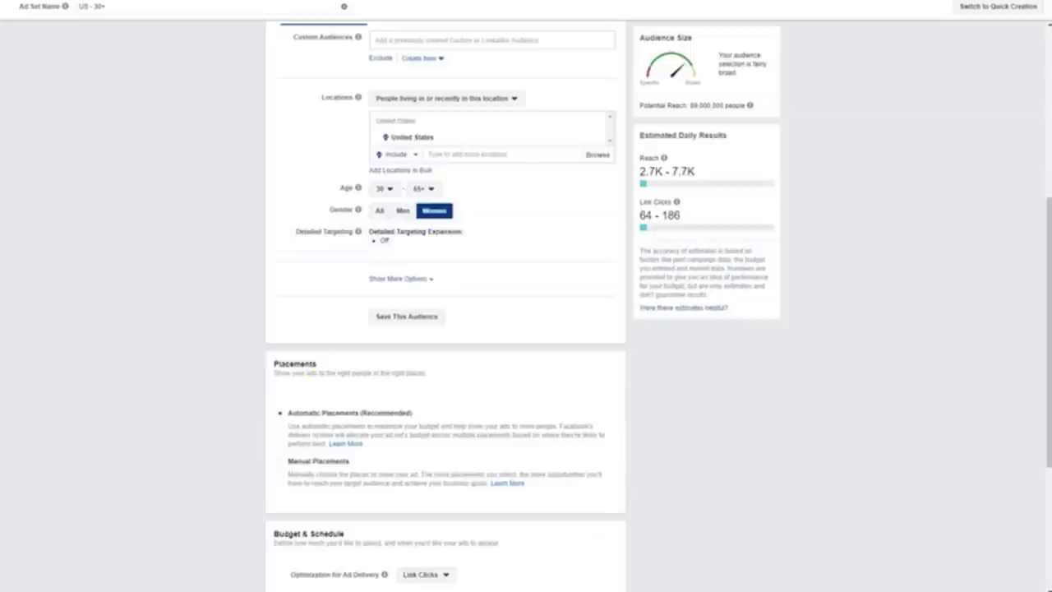
pyautogui.click(608, 233)
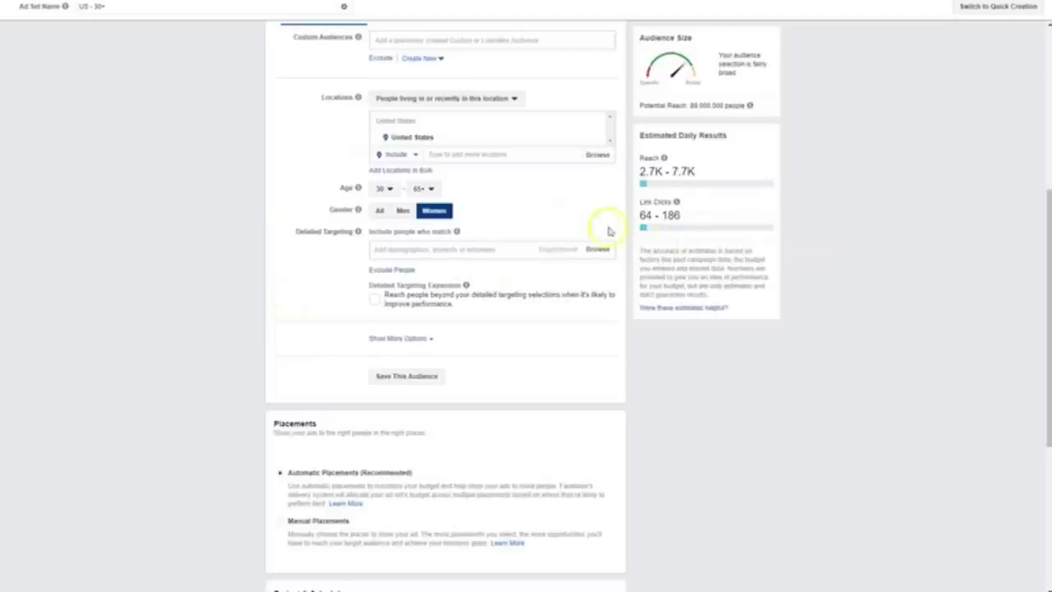
pyautogui.click(603, 251)
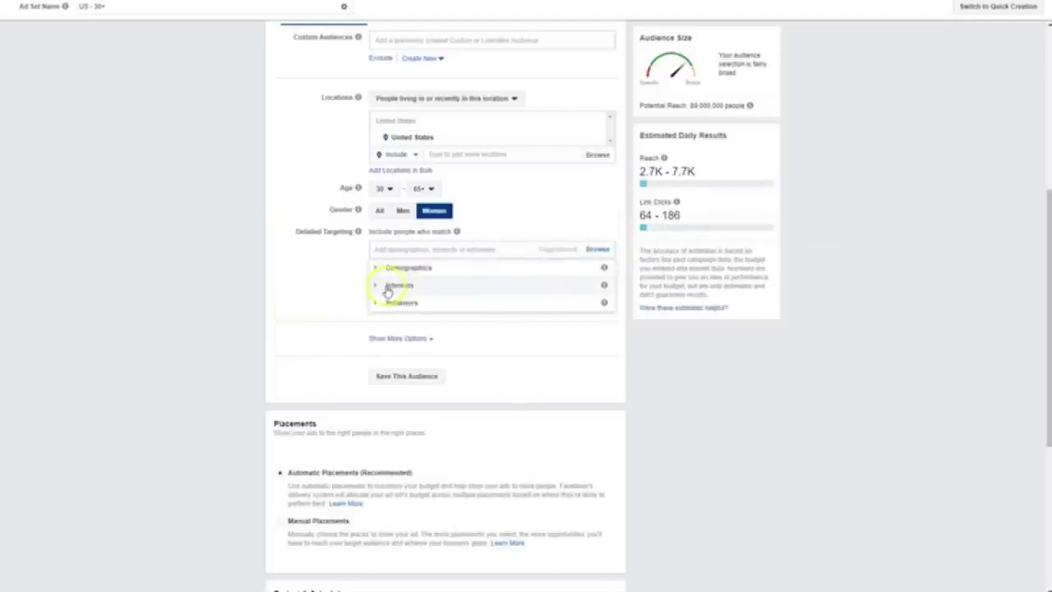
pyautogui.scroll(-1, 388, 287)
pyautogui.click(373, 230)
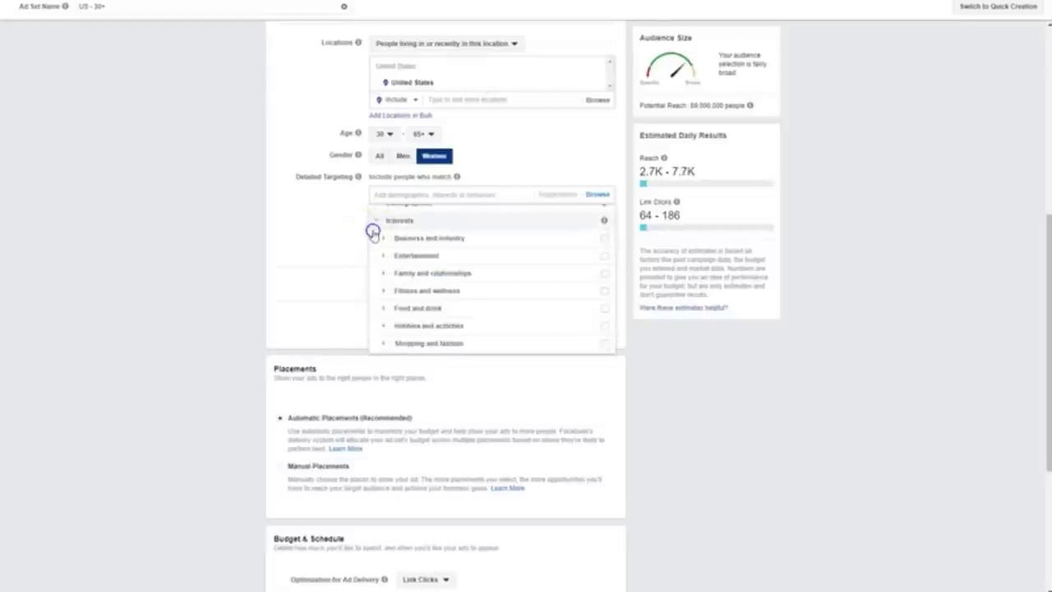
pyautogui.click(375, 216)
pyautogui.click(376, 214)
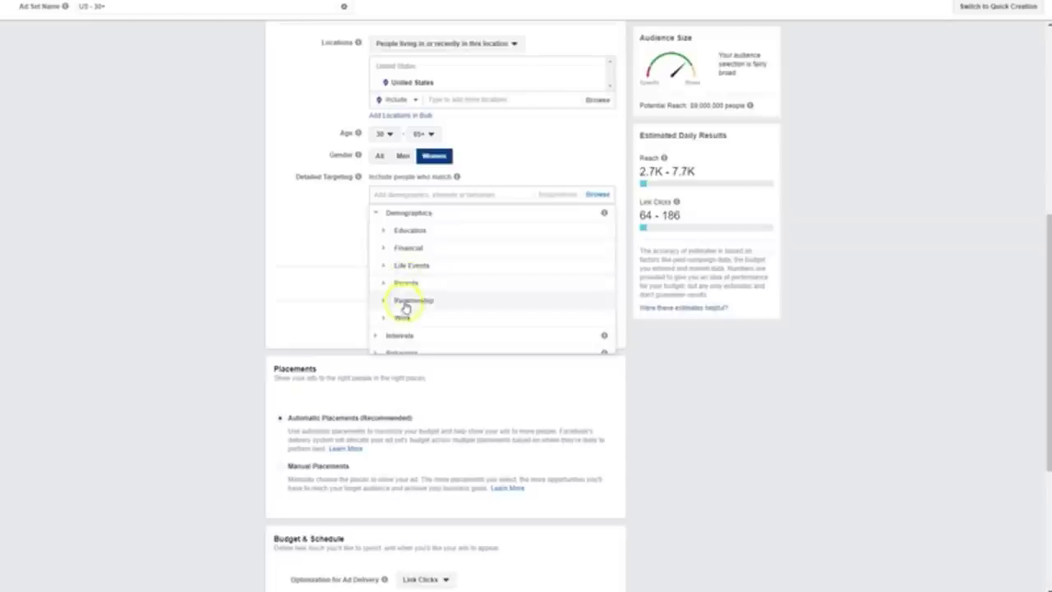
pyautogui.click(387, 282)
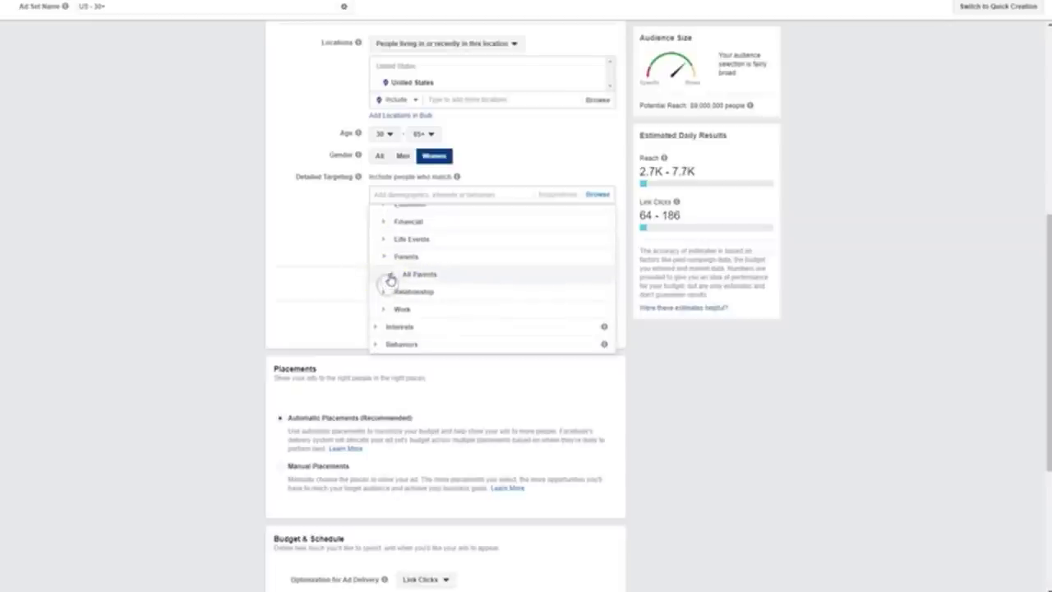
pyautogui.click(389, 274)
# Examine the targeting options offered in the Behaviors category.
pyautogui.scroll(-3, 389, 279)
pyautogui.click(378, 340)
pyautogui.scroll(-2, 402, 321)
pyautogui.scroll(-1, 414, 296)
pyautogui.scroll(2, 417, 312)
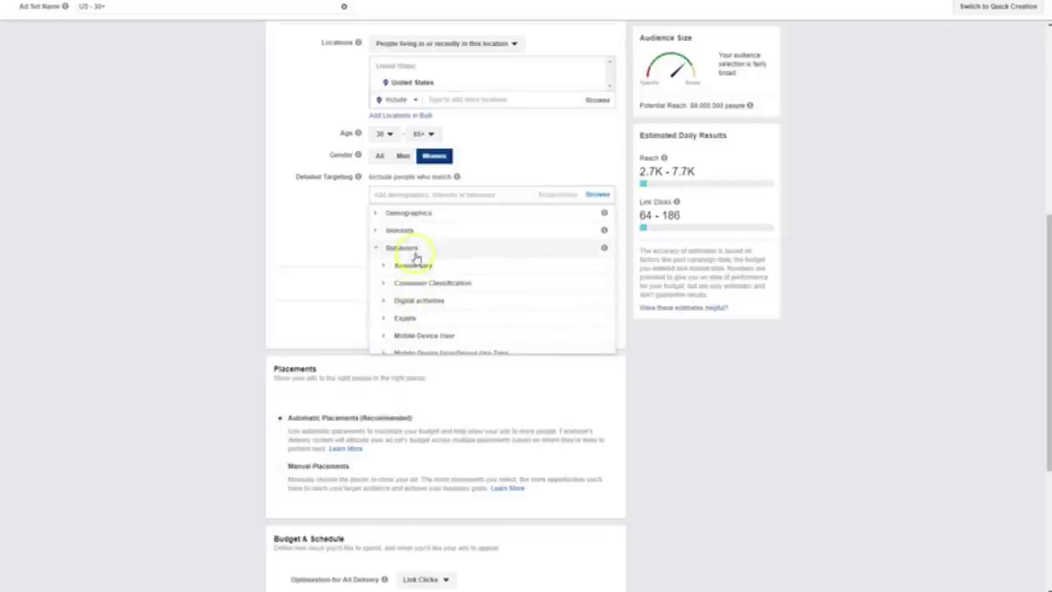
pyautogui.scroll(-1, 427, 304)
pyautogui.scroll(-3, 429, 282)
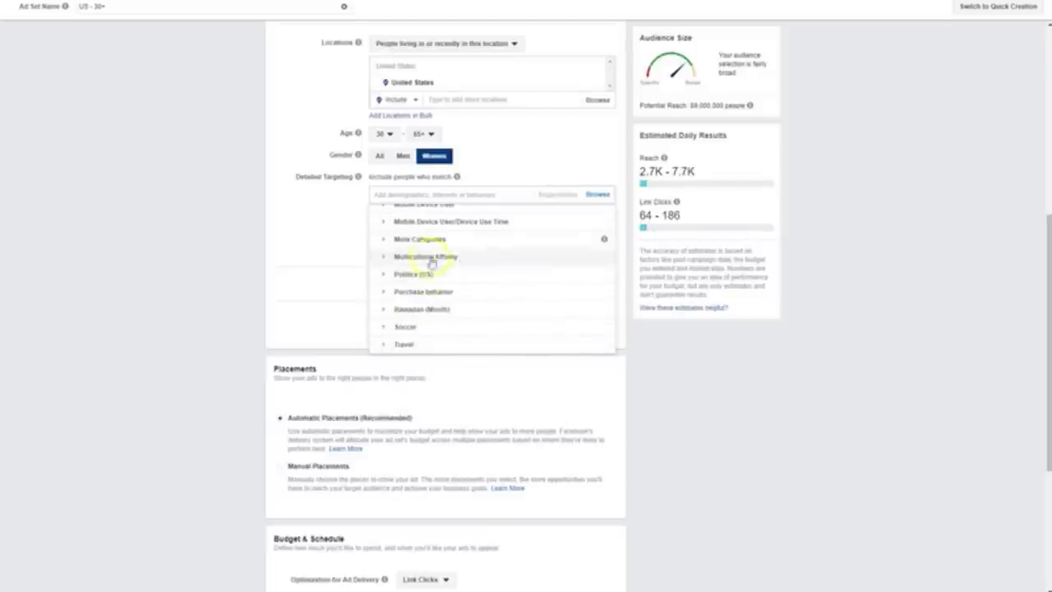
pyautogui.scroll(5, 453, 308)
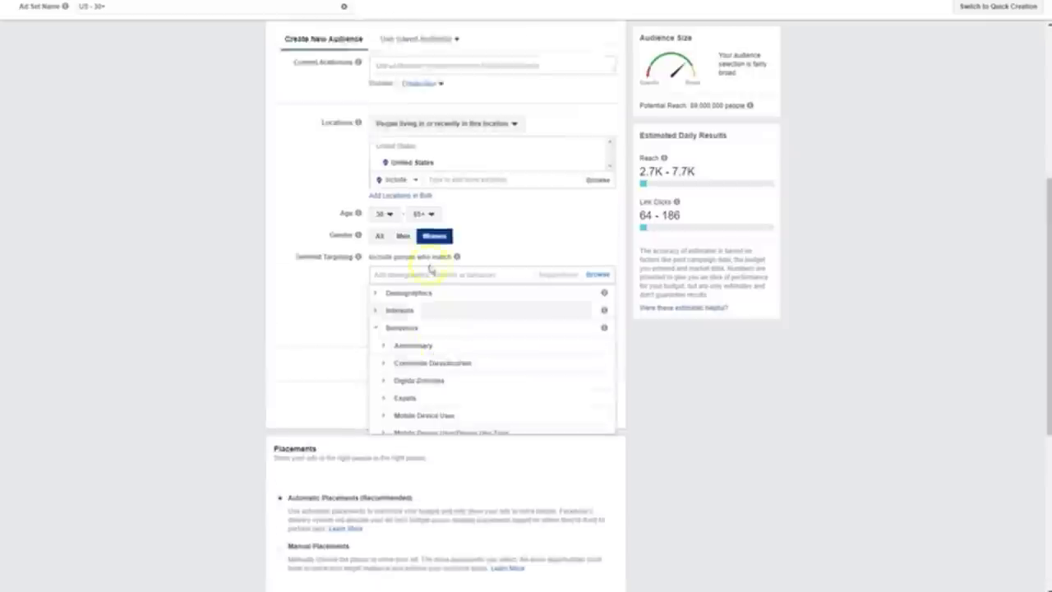
# Search detailed targeting for "diabetes" and add the Diabetes mellitus type 2 awareness interest.
pyautogui.click(516, 343)
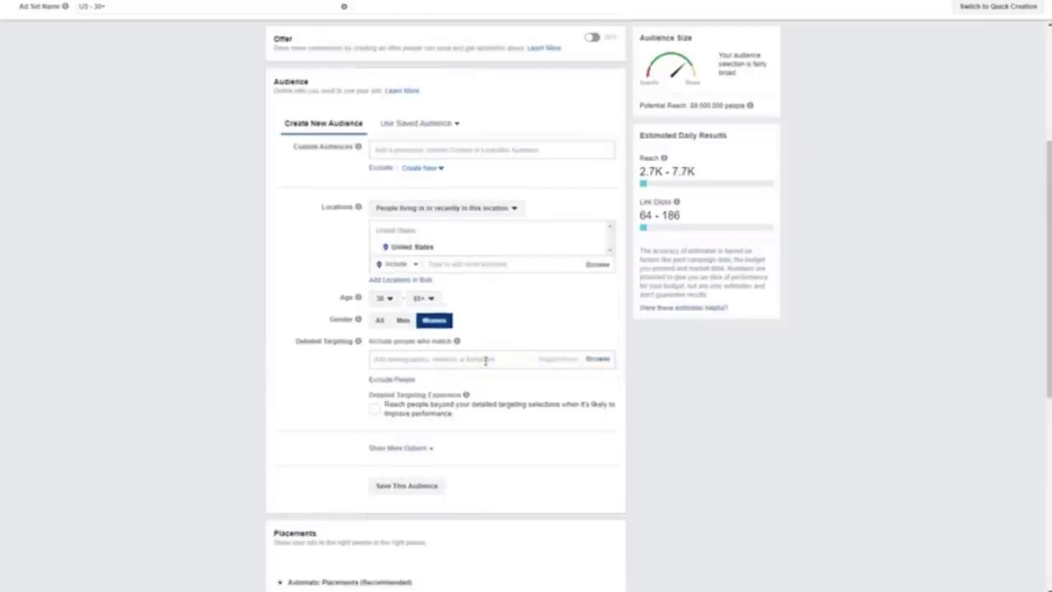
pyautogui.write('diabetes')
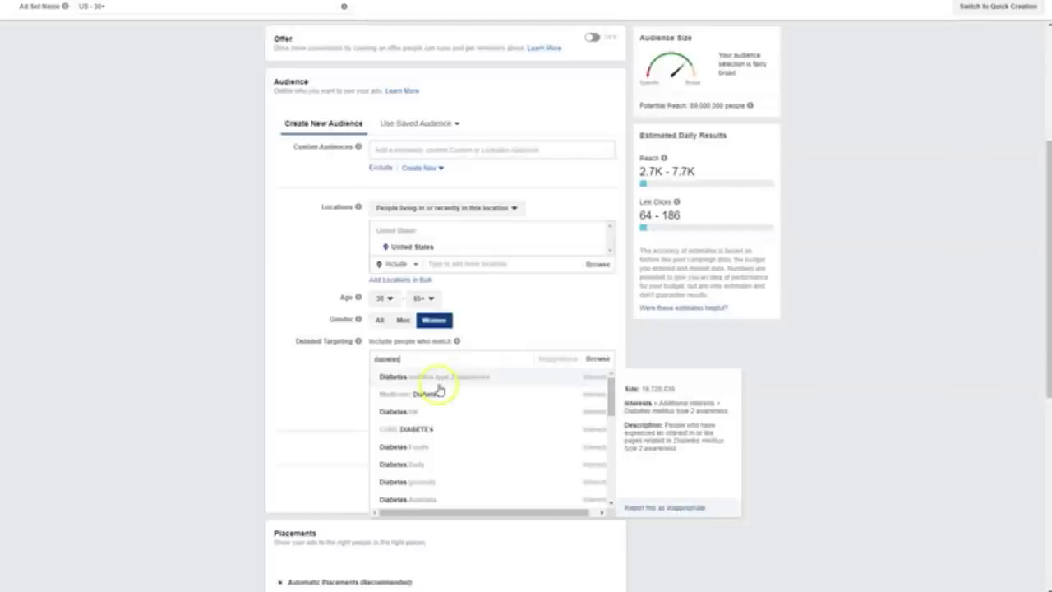
pyautogui.click(481, 381)
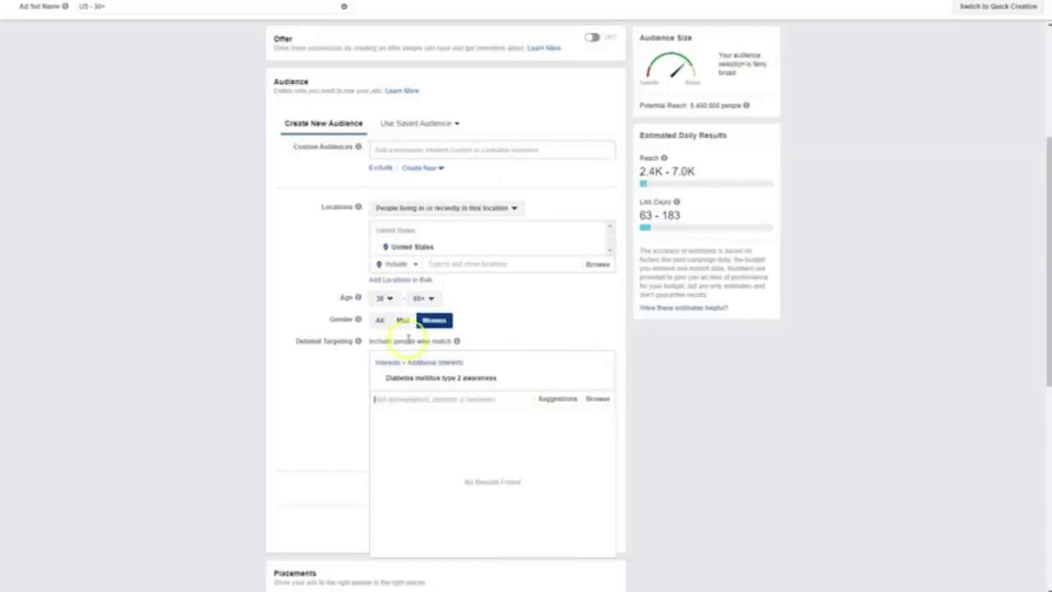
# Search again for "diabetes" and add the American Diabetes Association interest to the detailed targeting.
pyautogui.click(485, 397)
pyautogui.scroll(-1, 705, 446)
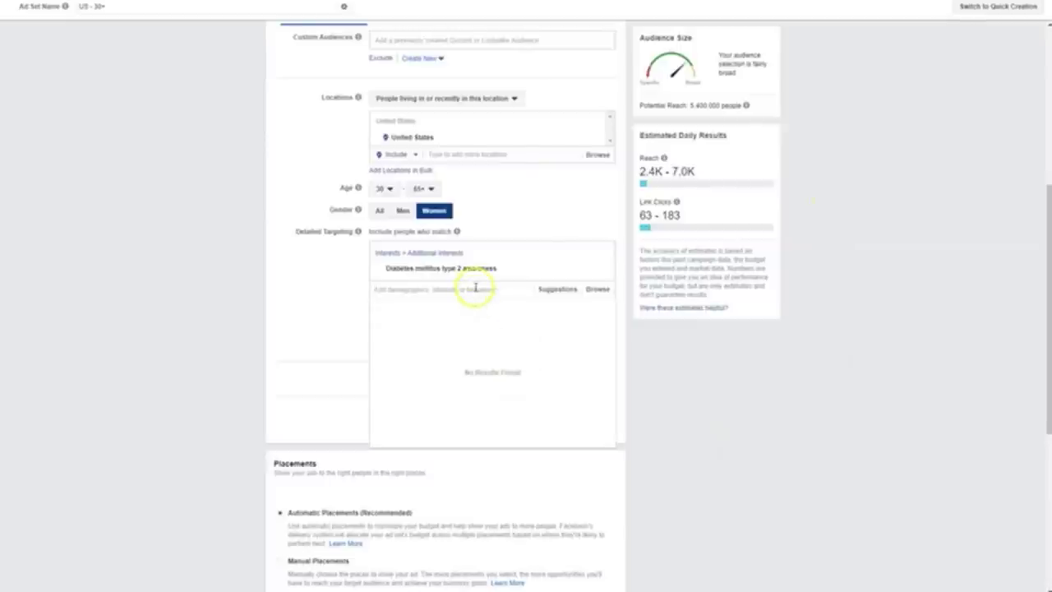
pyautogui.write('diabetes')
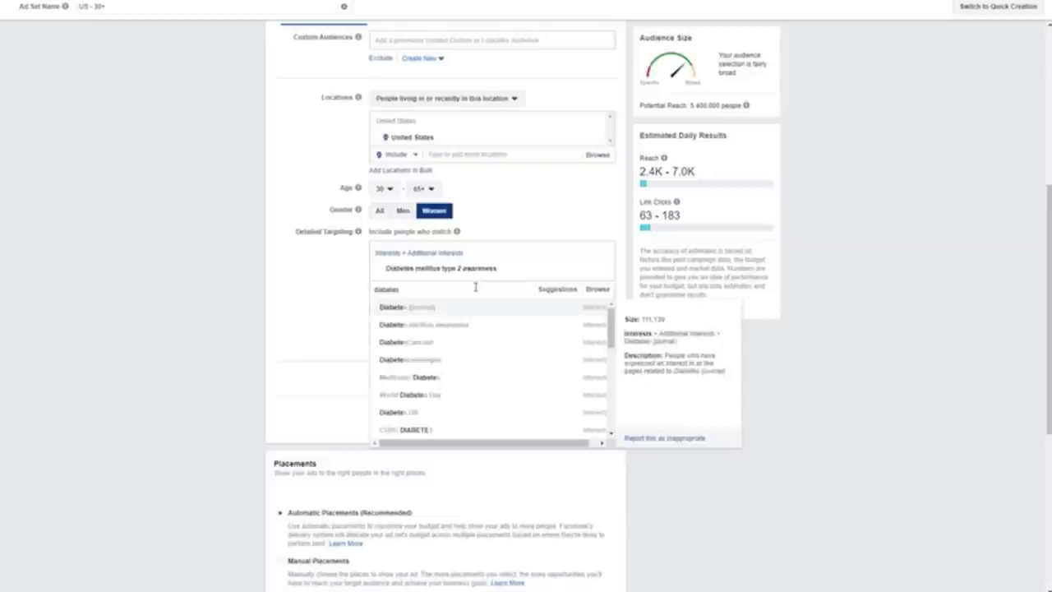
pyautogui.scroll(-2, 475, 378)
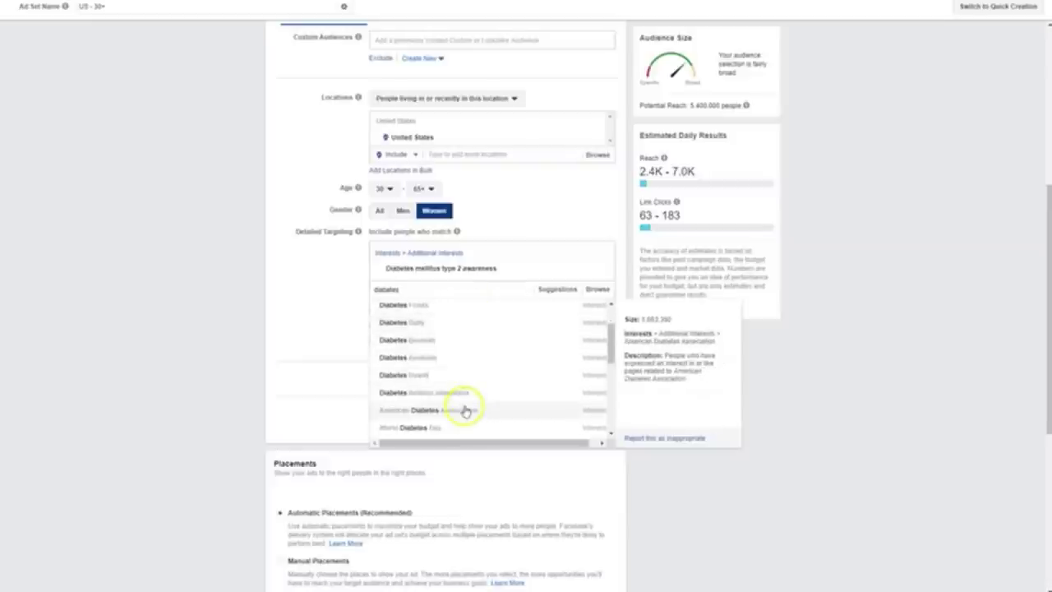
pyautogui.scroll(-2, 497, 412)
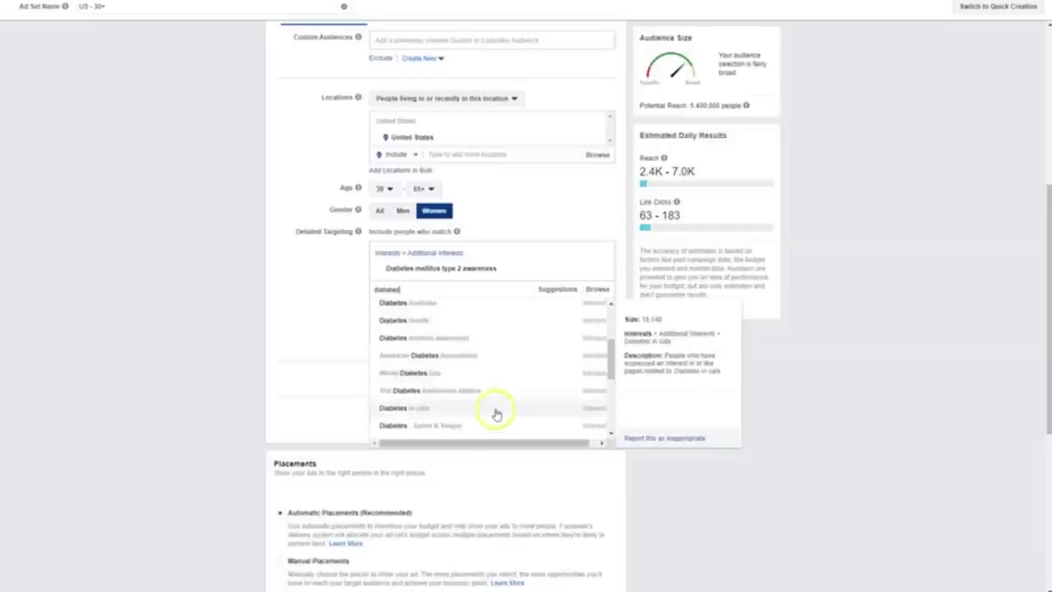
pyautogui.click(478, 364)
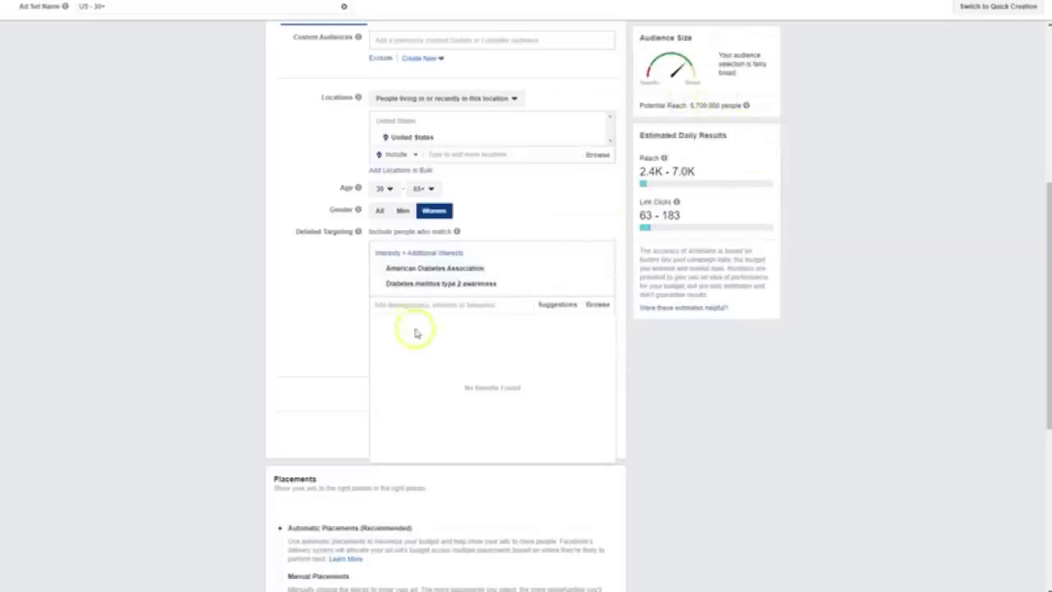
pyautogui.click(355, 294)
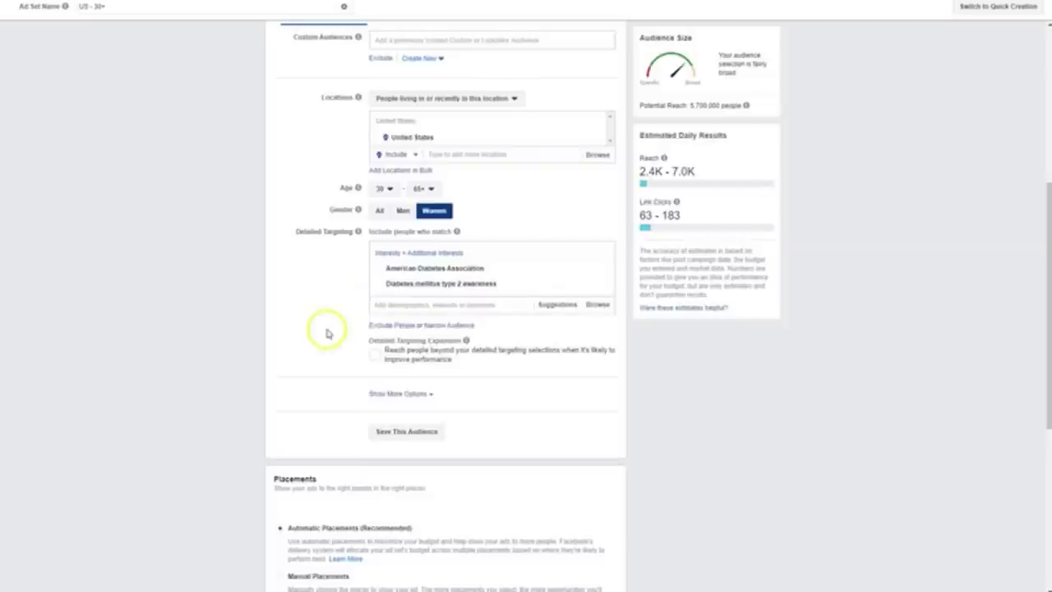
# Narrow the audience to people who must also match the Gluten-free diet interest, found by searching for "dieting".
pyautogui.click(445, 326)
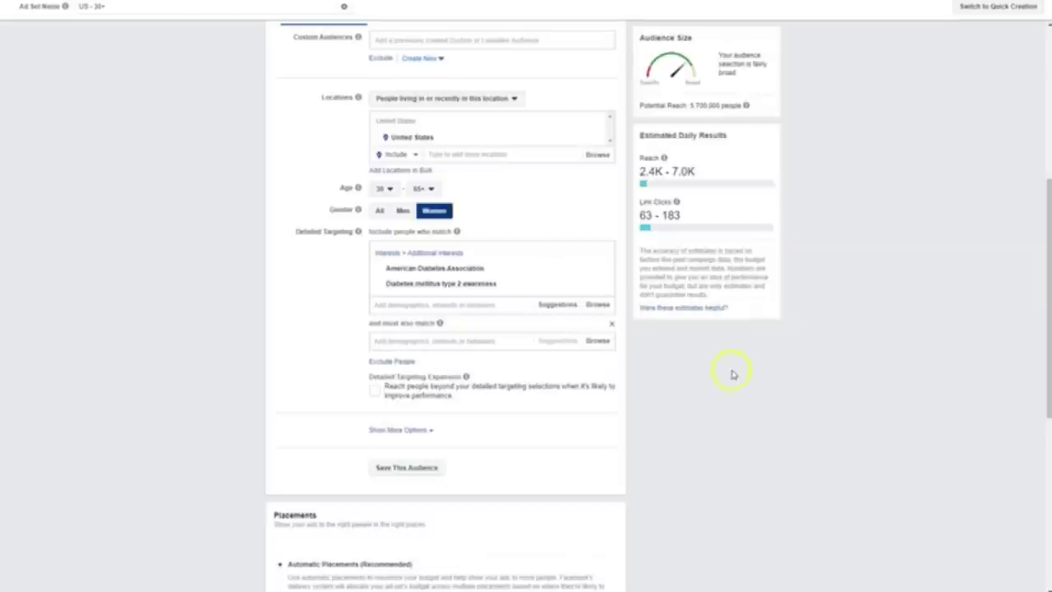
pyautogui.click(462, 342)
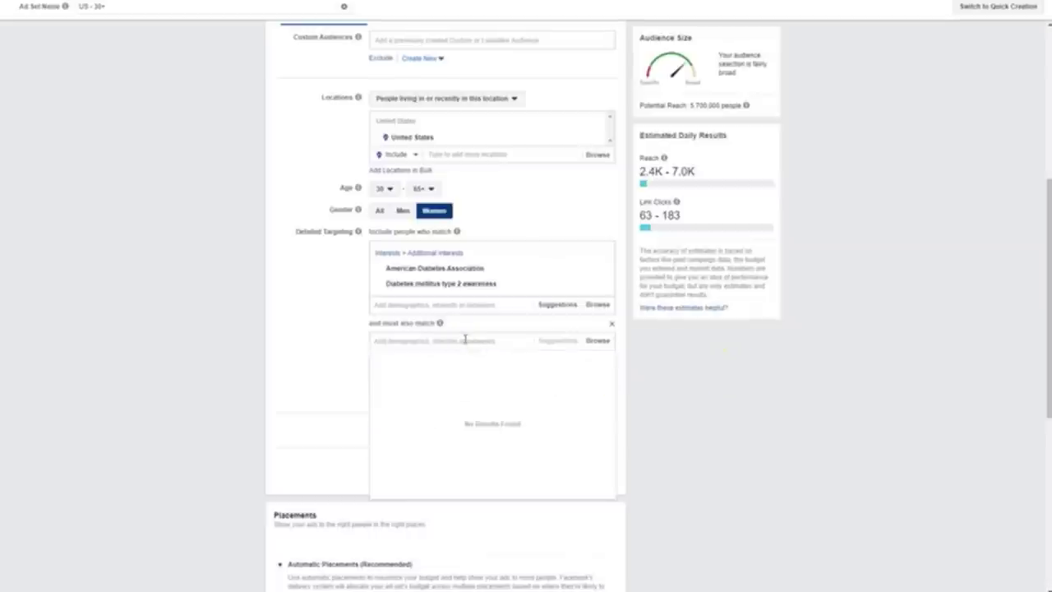
pyautogui.write('dia')
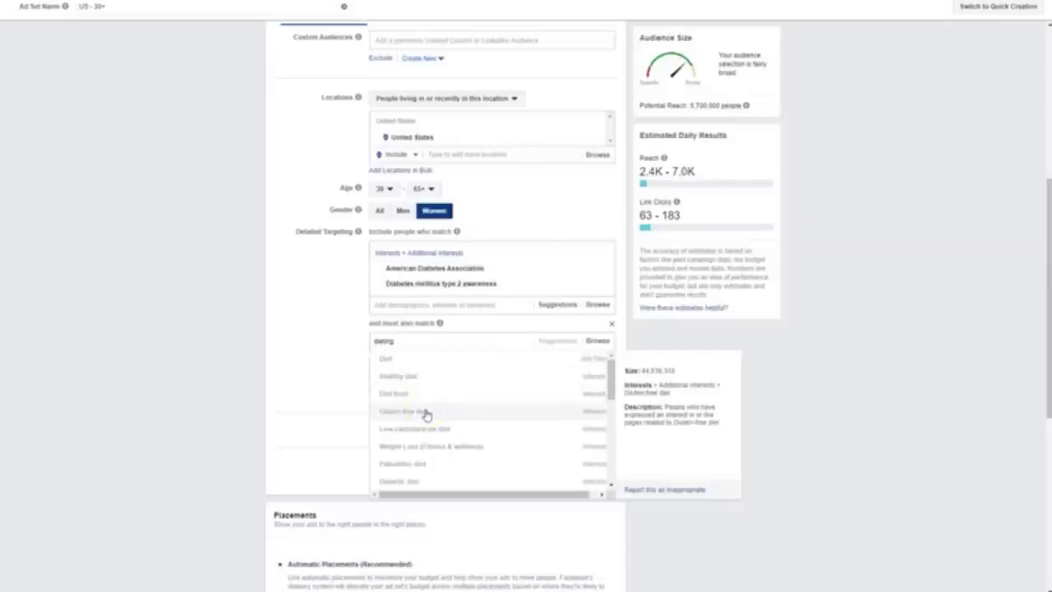
pyautogui.click(466, 419)
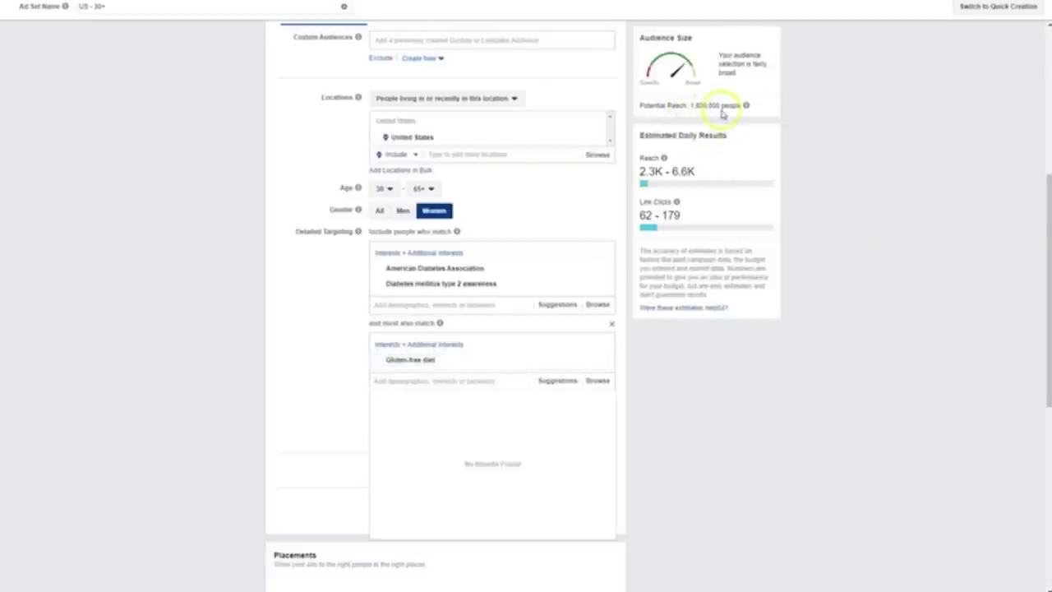
# Review the "and must also match" condition and remove it from the detailed targeting.
pyautogui.moveTo(421, 369)
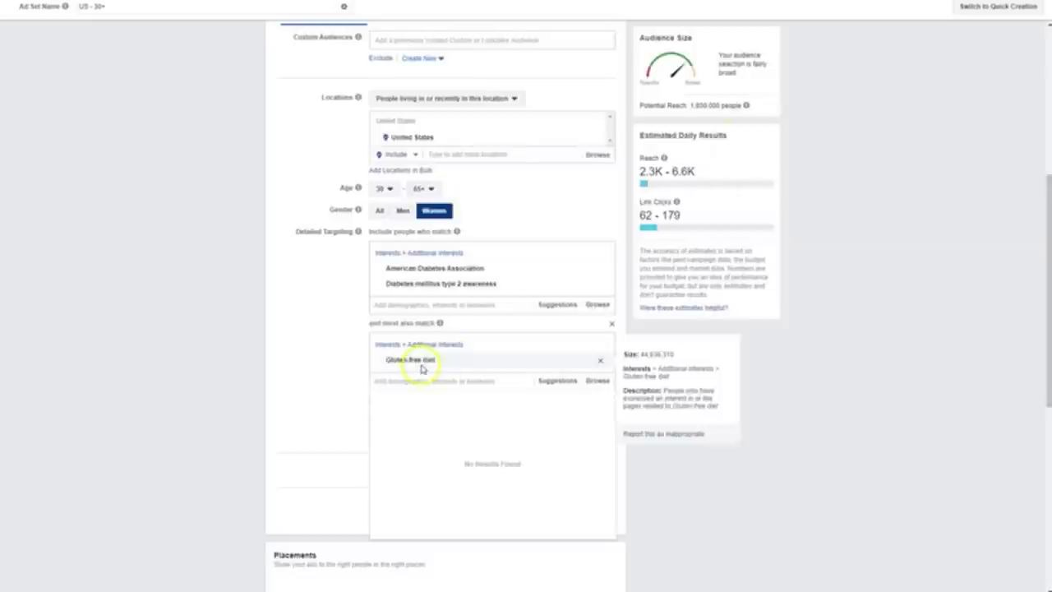
pyautogui.moveTo(439, 323)
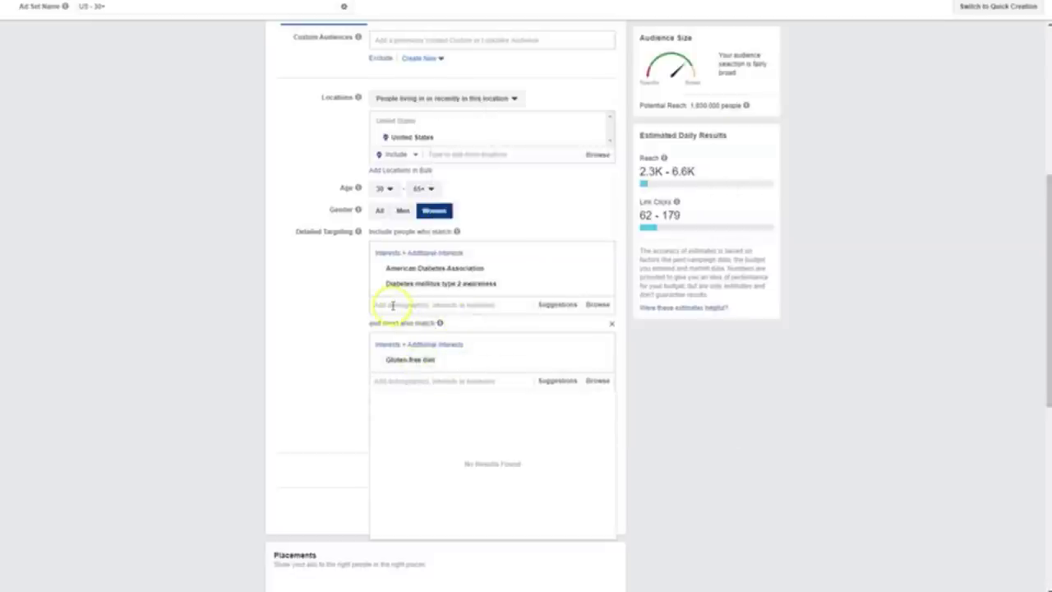
pyautogui.moveTo(417, 288)
pyautogui.moveTo(356, 331)
pyautogui.mouseDown()
pyautogui.moveTo(387, 321)
pyautogui.moveTo(369, 321)
pyautogui.mouseUp()
pyautogui.click(402, 323)
pyautogui.click(383, 321)
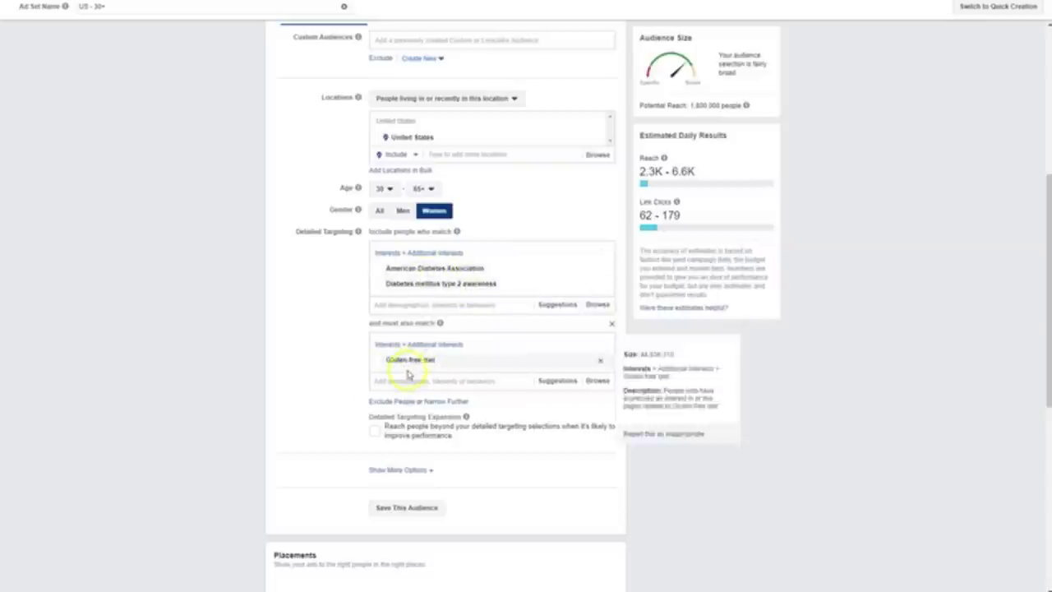
pyautogui.click(612, 326)
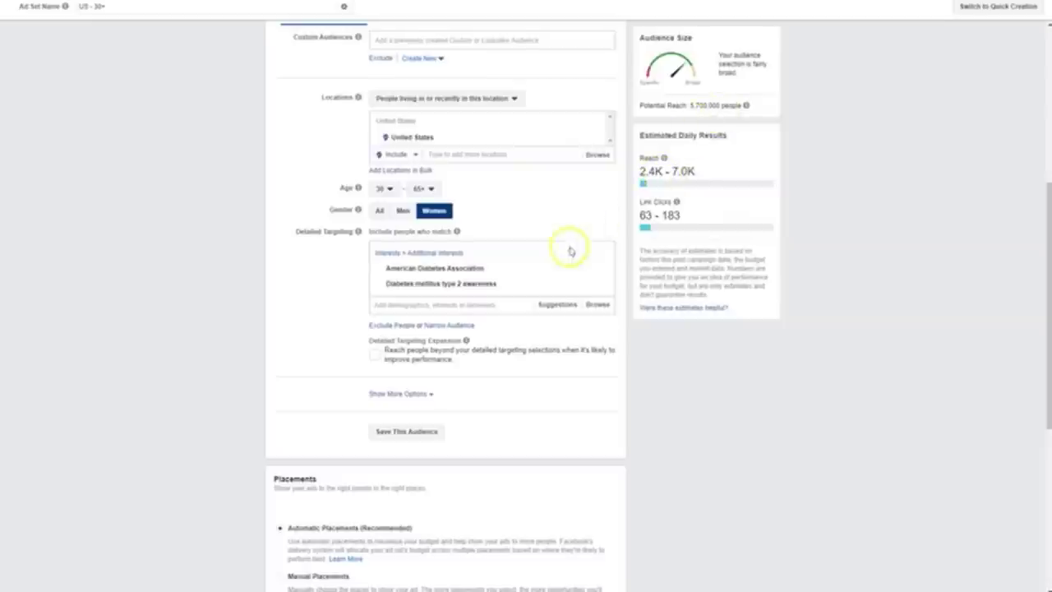
# Switch the ad set to Manual Placements and review the available platforms and placements.
pyautogui.scroll(-2, 562, 411)
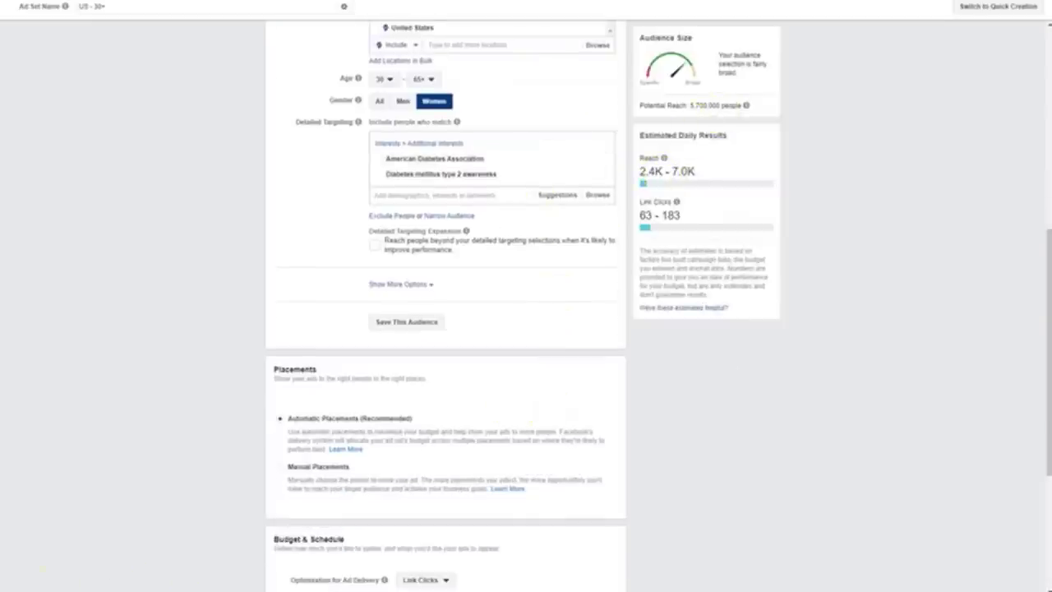
pyautogui.scroll(-4, 275, 364)
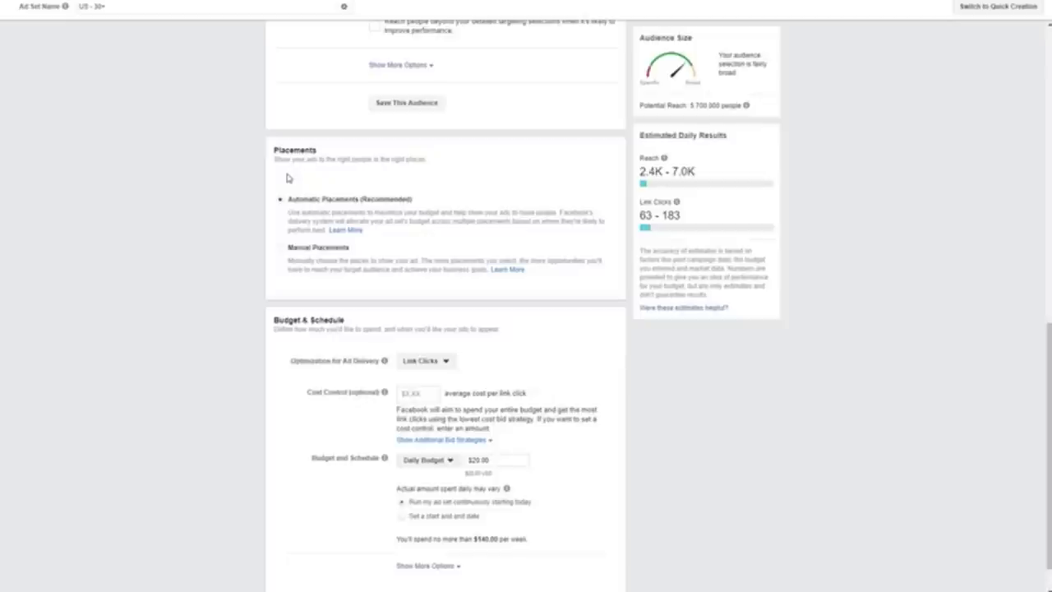
pyautogui.click(277, 244)
pyautogui.click(277, 250)
pyautogui.scroll(-1, 421, 332)
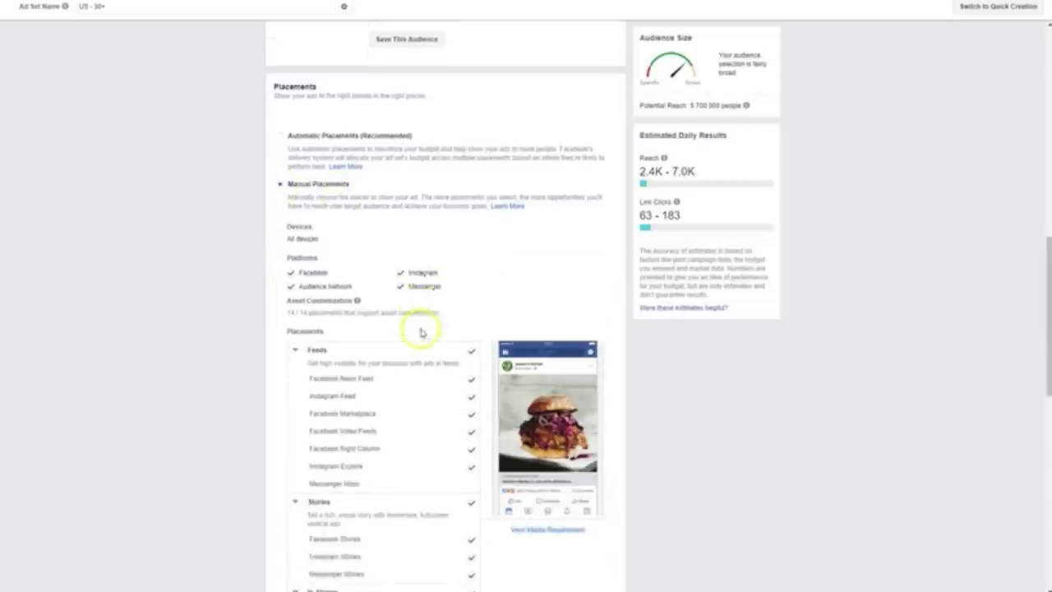
pyautogui.scroll(-1, 420, 332)
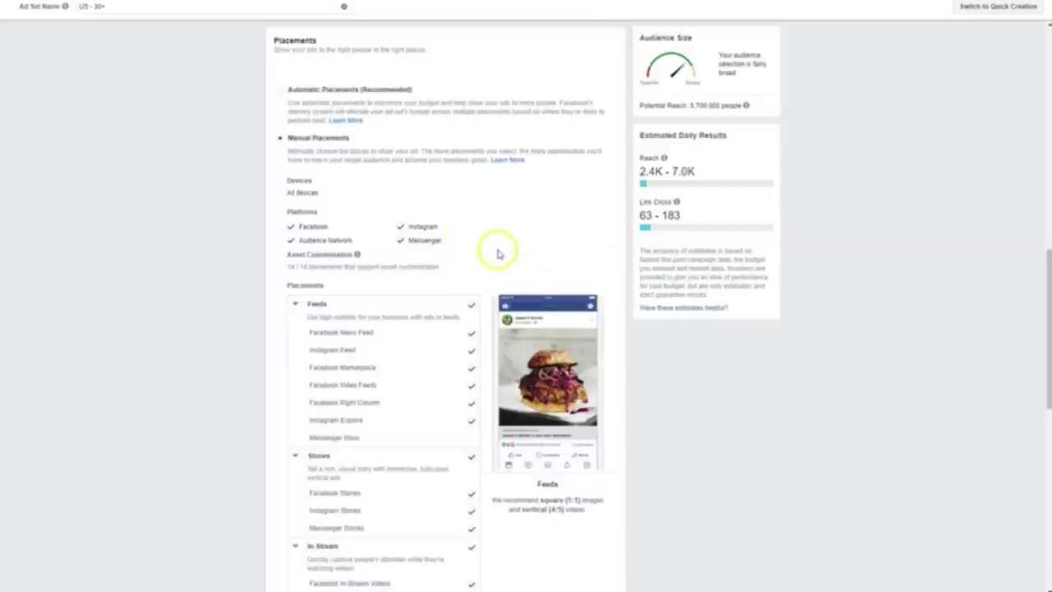
pyautogui.scroll(-1, 497, 254)
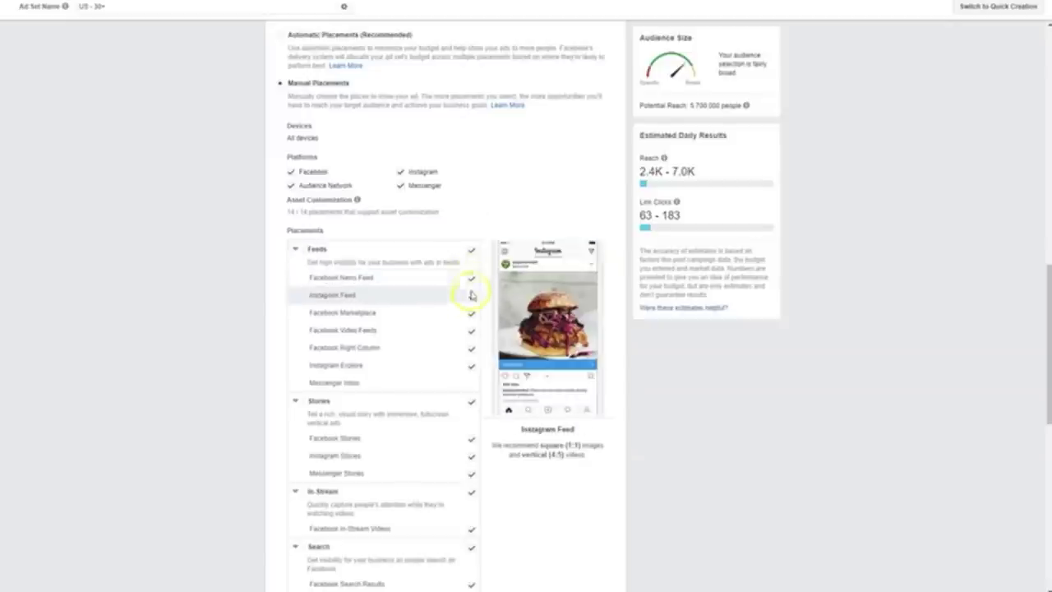
# Limit the Feeds placements to Facebook News Feed and deselect all Stories and In-Stream placements.
pyautogui.click(470, 252)
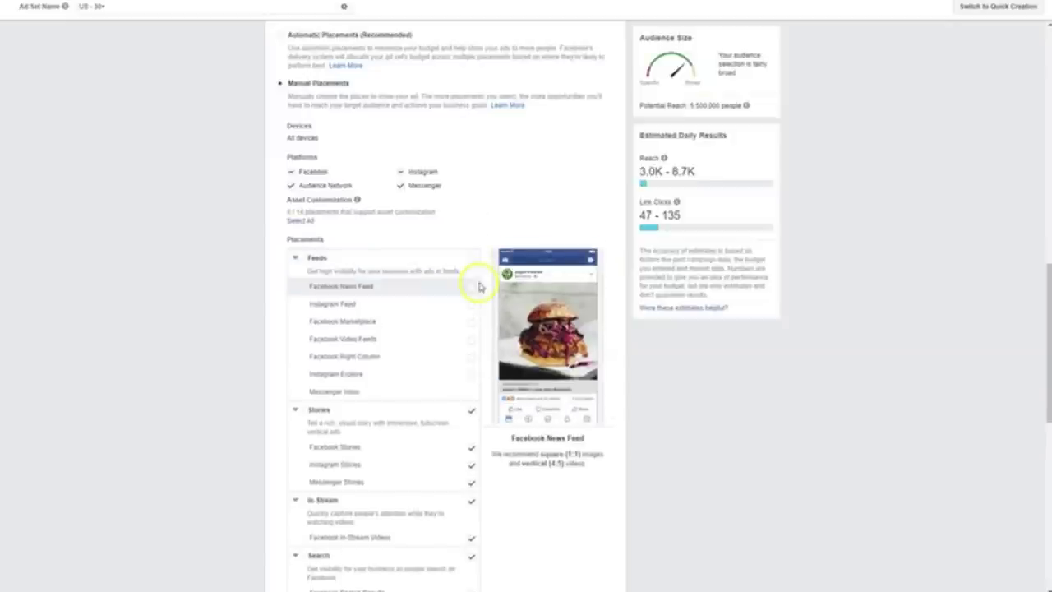
pyautogui.click(474, 288)
pyautogui.scroll(-2, 474, 284)
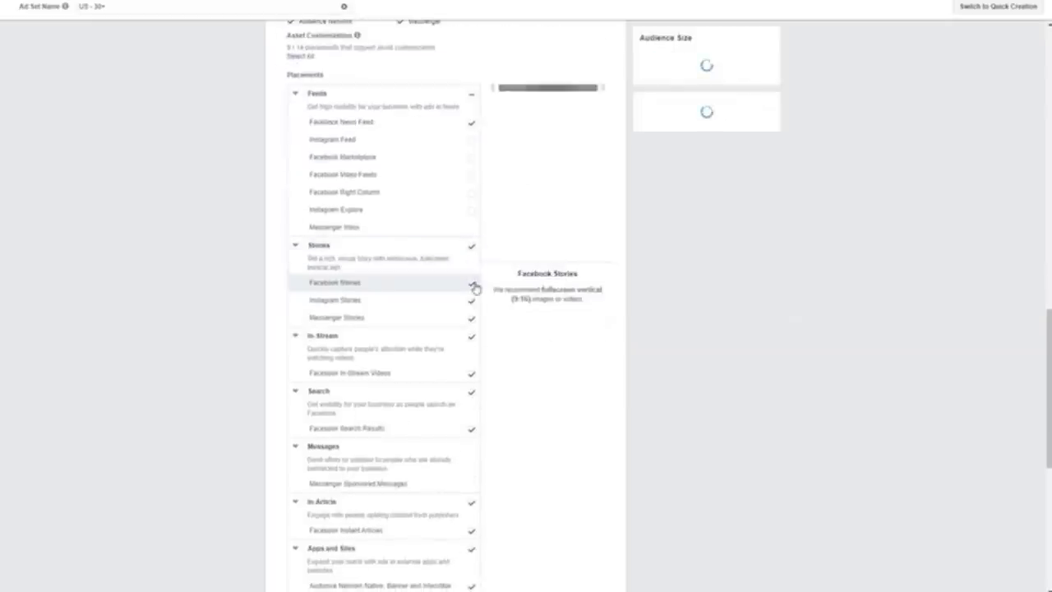
pyautogui.click(472, 248)
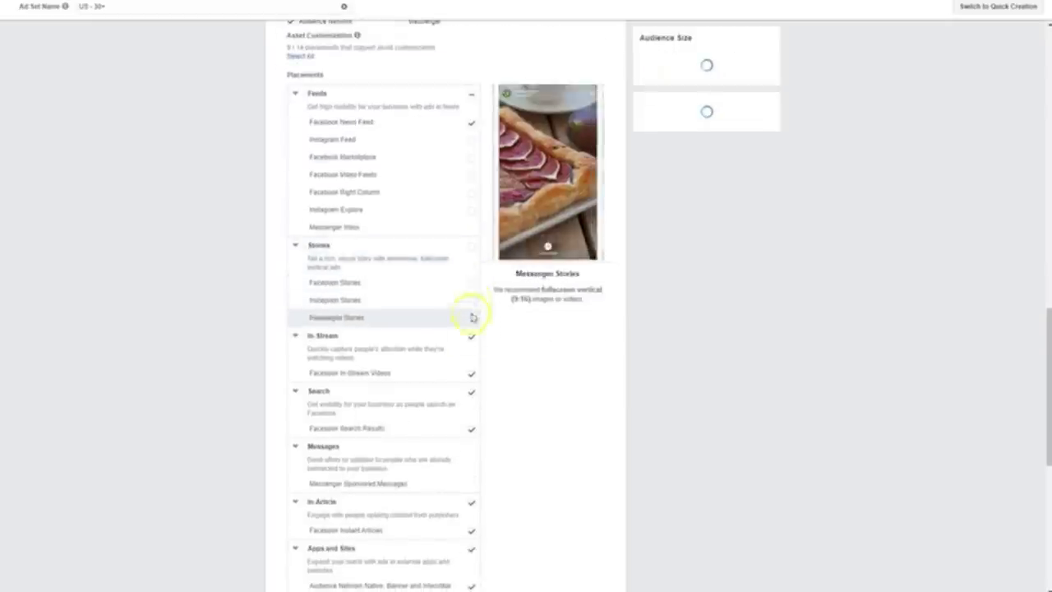
pyautogui.click(473, 339)
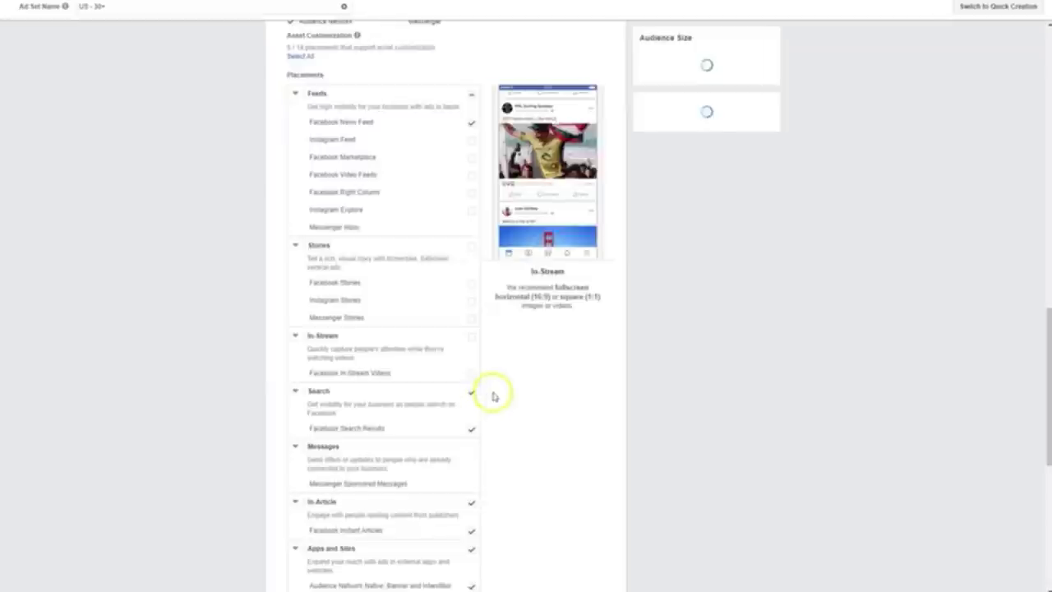
# Deselect the Search, In-Article, and Apps and Sites placements, and check the remaining selection.
pyautogui.scroll(-1, 497, 386)
pyautogui.click(471, 286)
pyautogui.scroll(-1, 470, 327)
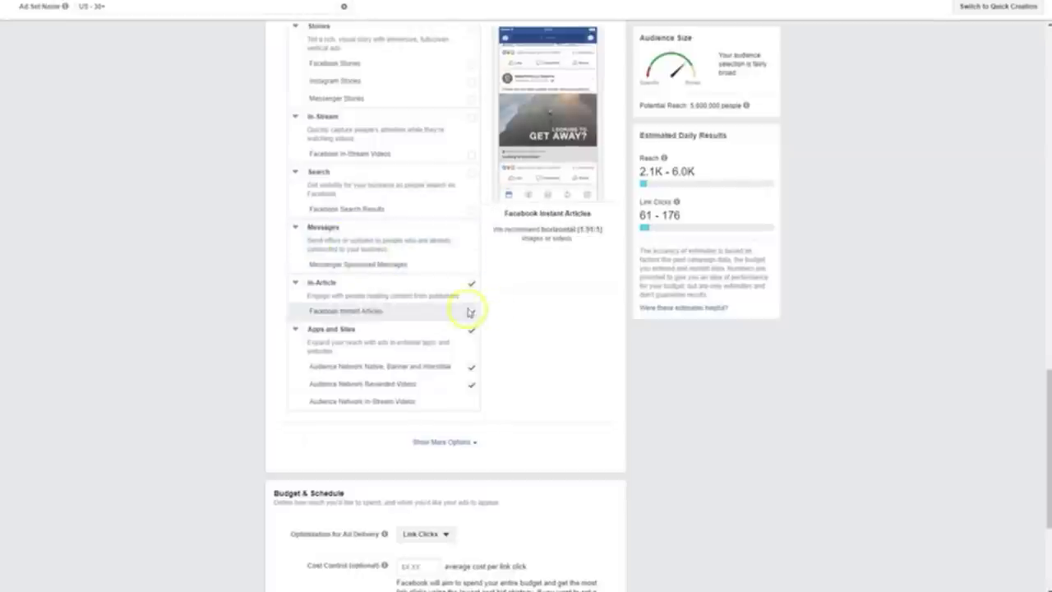
pyautogui.click(471, 285)
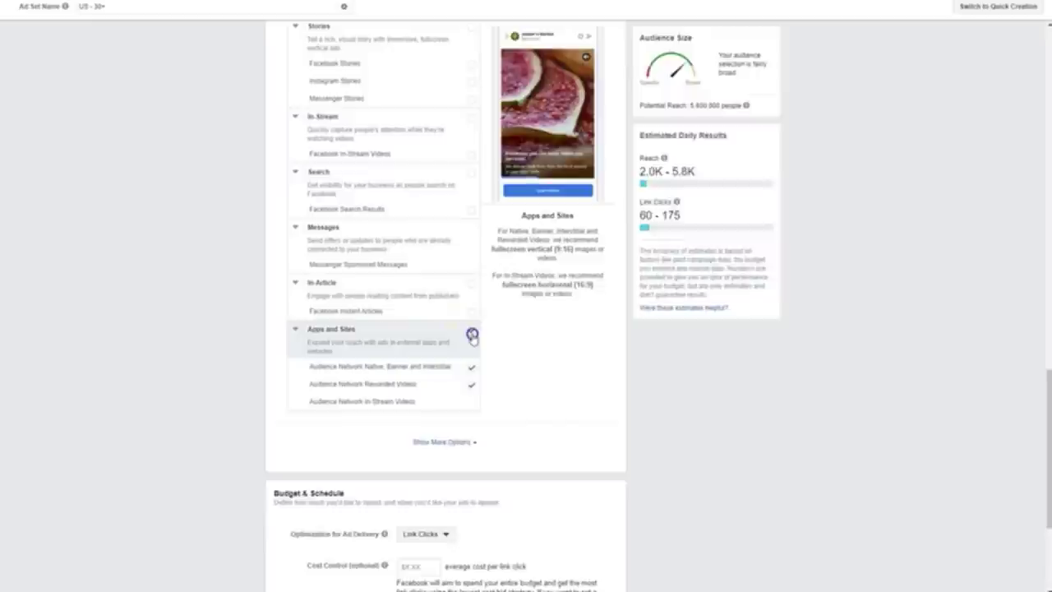
pyautogui.click(473, 335)
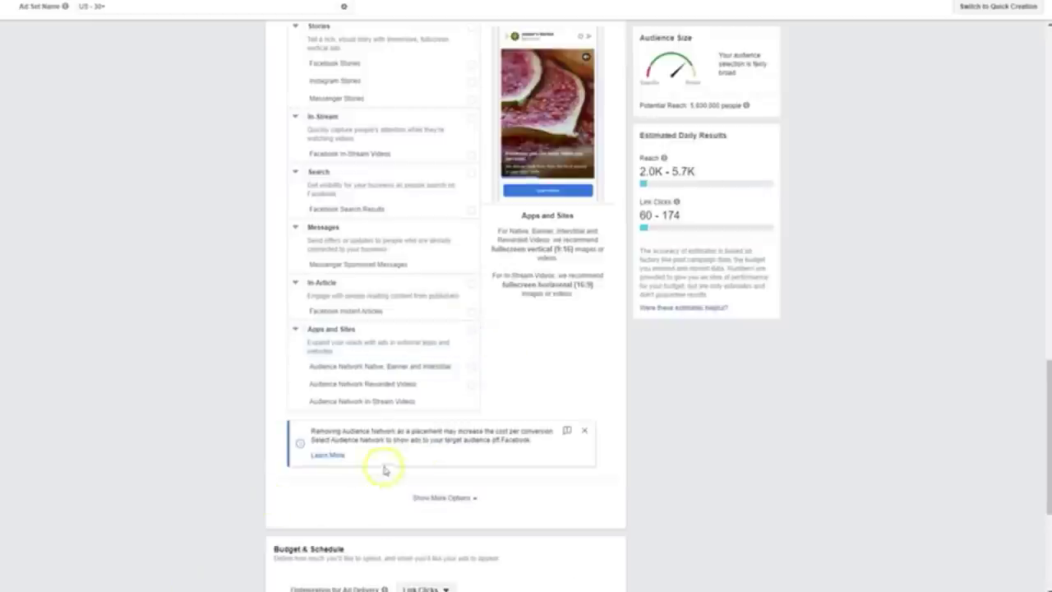
pyautogui.scroll(2, 558, 300)
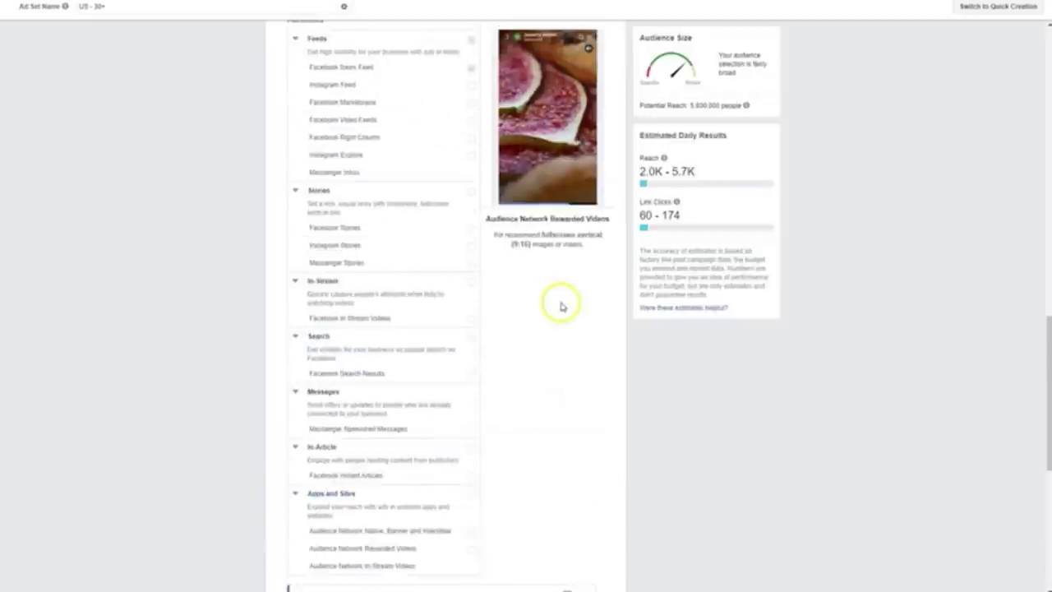
pyautogui.scroll(3, 561, 306)
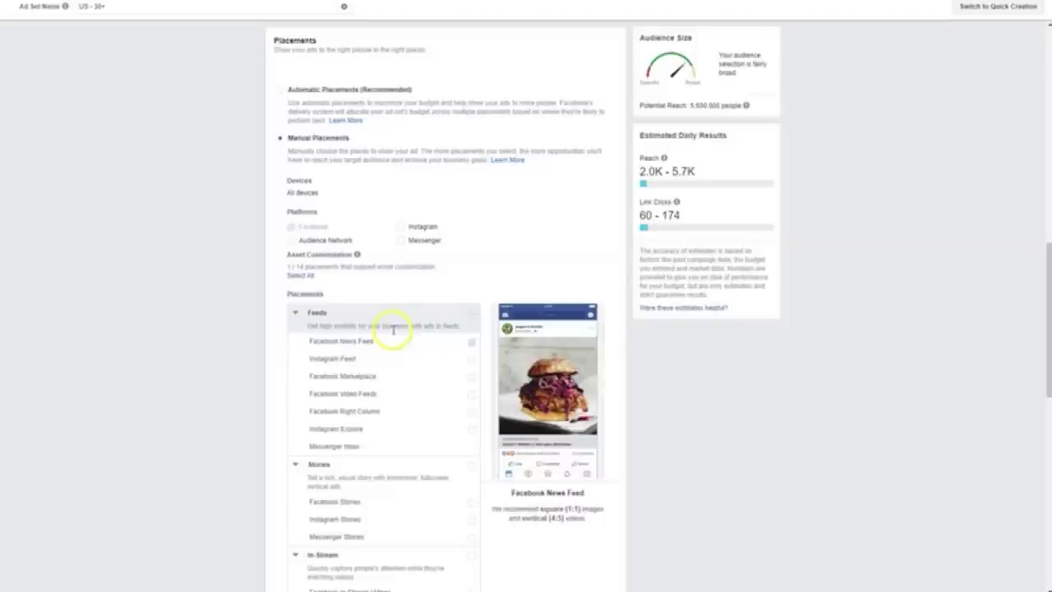
# Set the ad set's Optimization for Ad Delivery to Landing Page Views under Budget & Schedule.
pyautogui.scroll(-7, 465, 228)
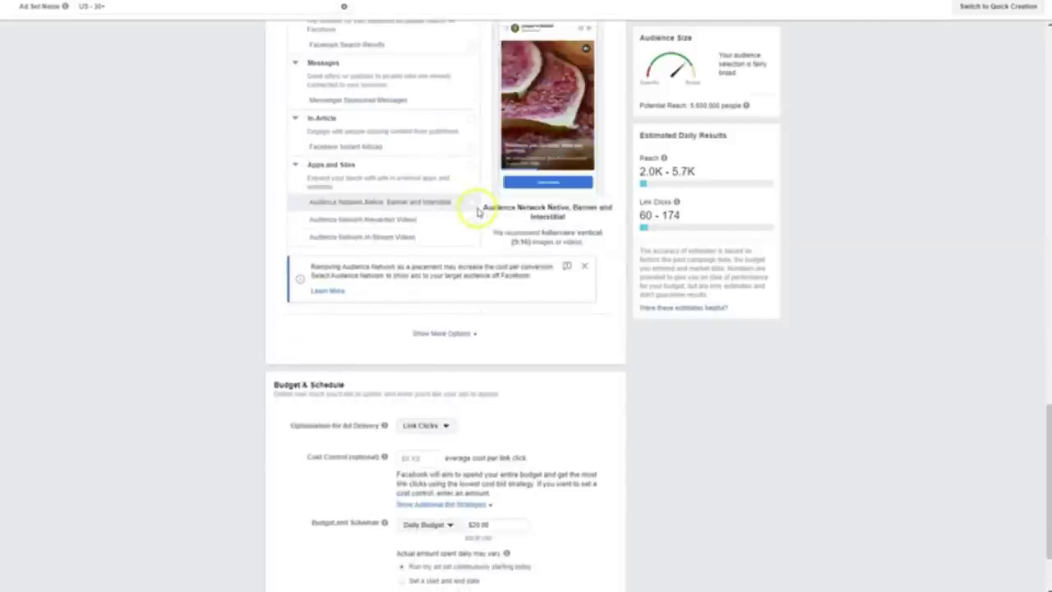
pyautogui.scroll(-2, 477, 212)
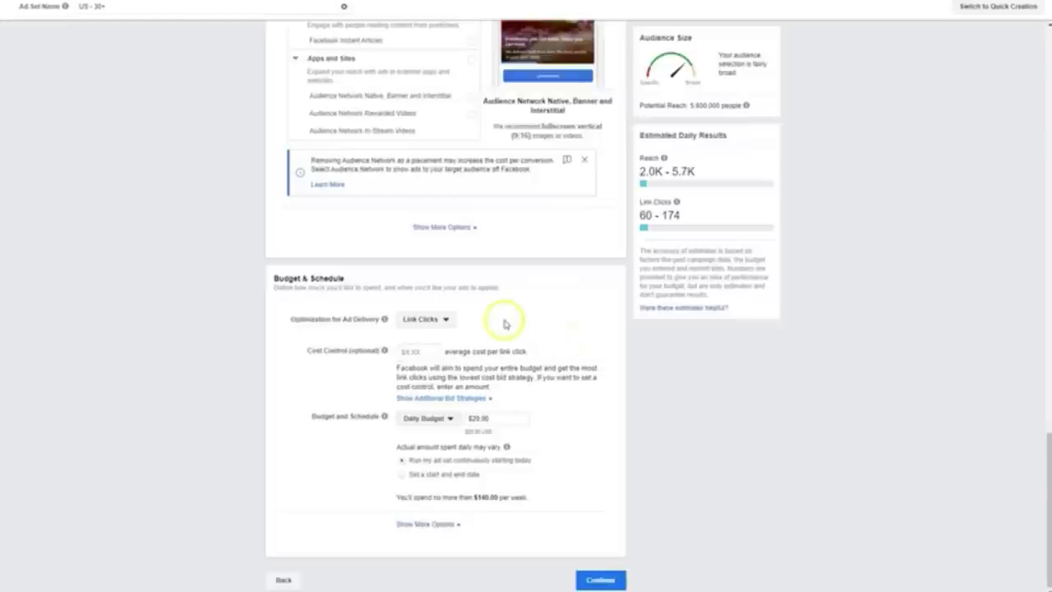
pyautogui.click(444, 319)
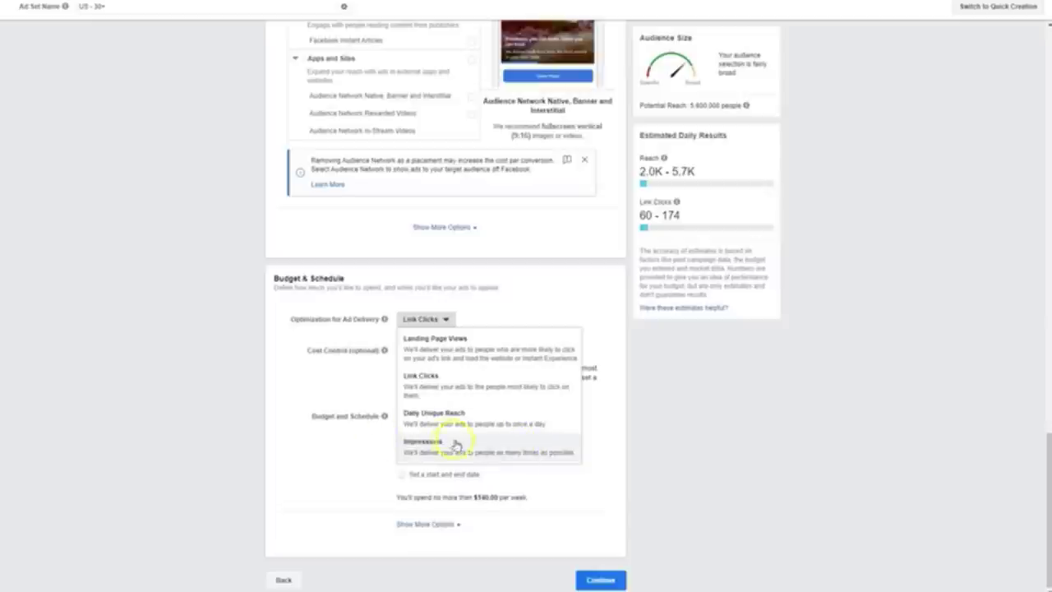
pyautogui.click(285, 377)
pyautogui.click(425, 320)
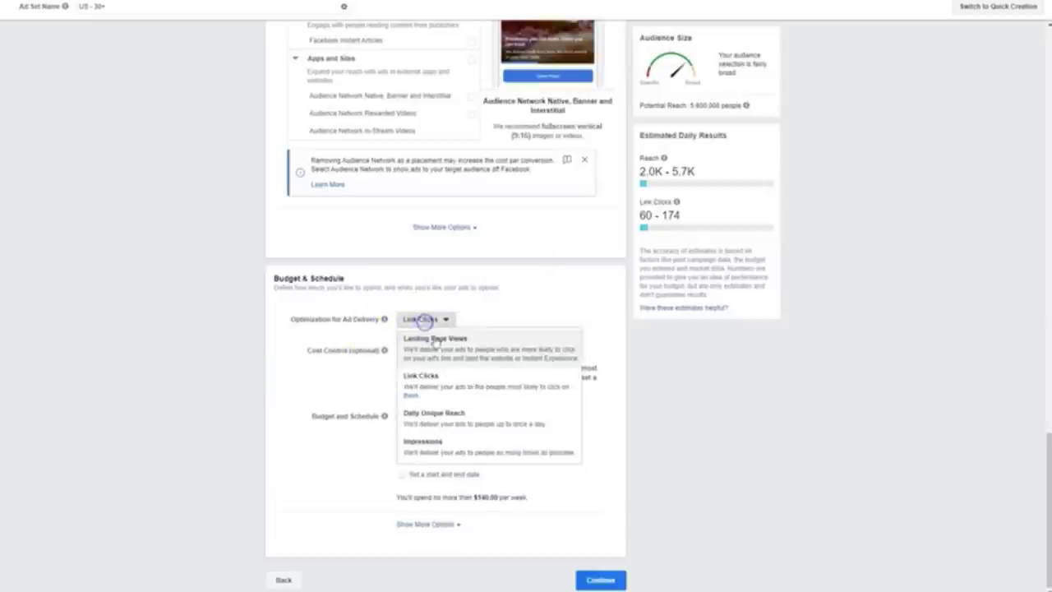
pyautogui.click(527, 339)
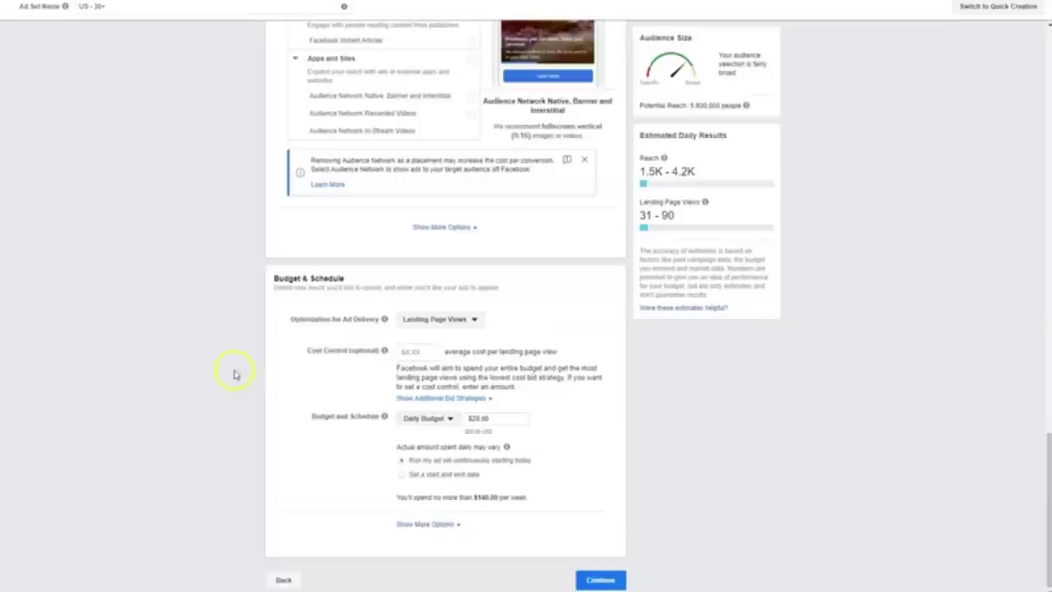
# Review the cost control and weekly spend, keep the $20.00 daily budget, and continue to the ad setup.
pyautogui.moveTo(384, 350)
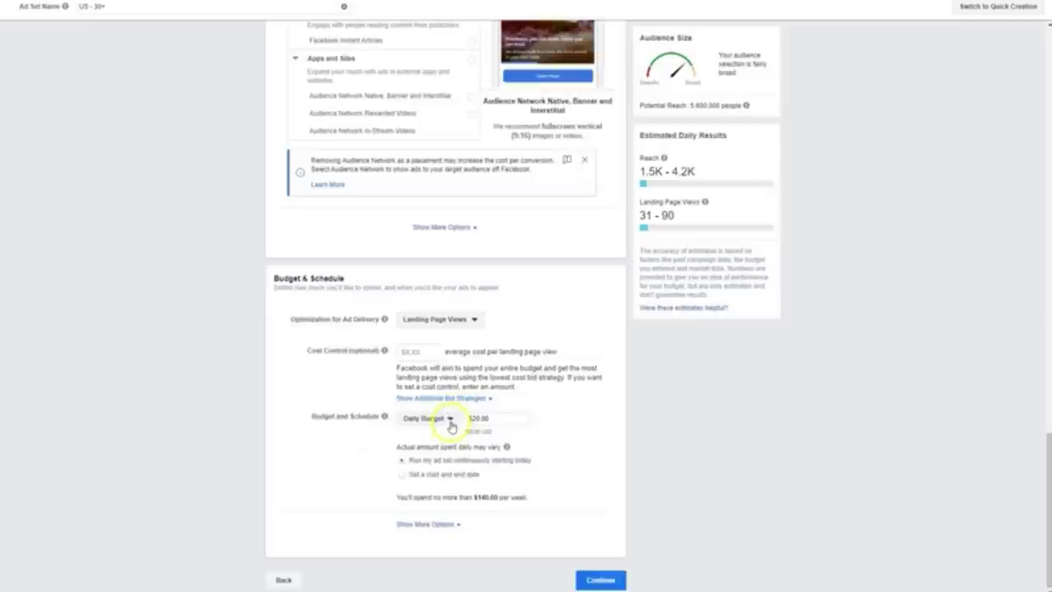
pyautogui.click(510, 419)
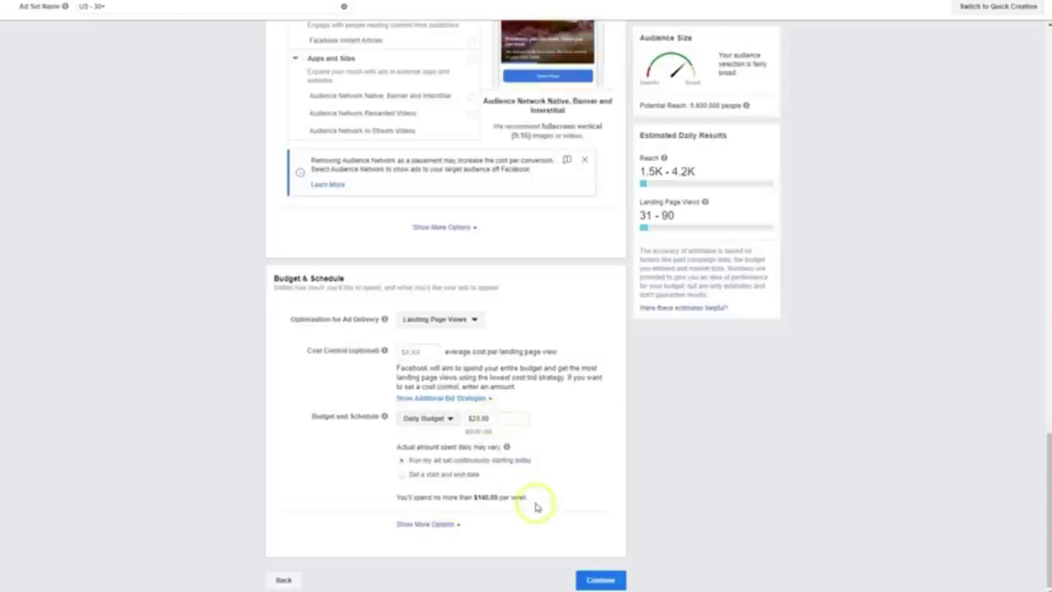
pyautogui.moveTo(535, 495); pyautogui.dragTo(439, 498)
pyautogui.click(503, 511)
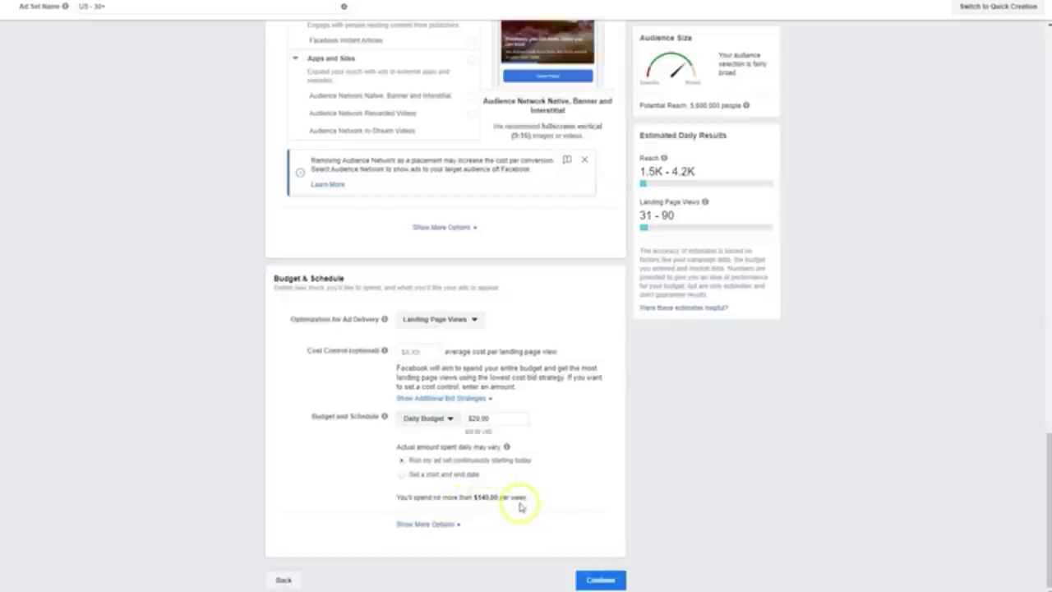
pyautogui.scroll(15, 682, 524)
pyautogui.scroll(-15, 689, 434)
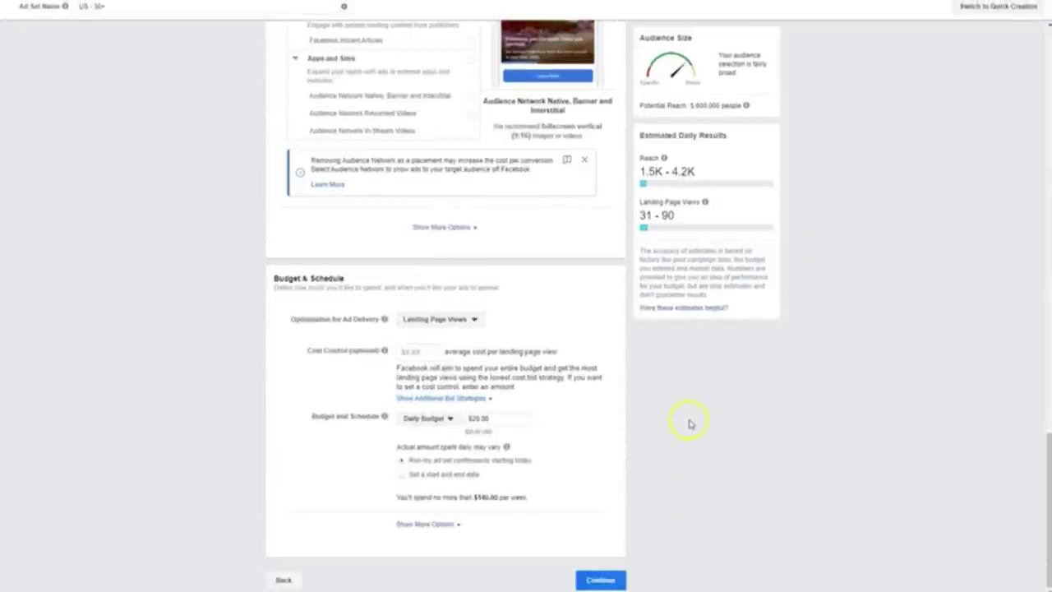
pyautogui.click(601, 580)
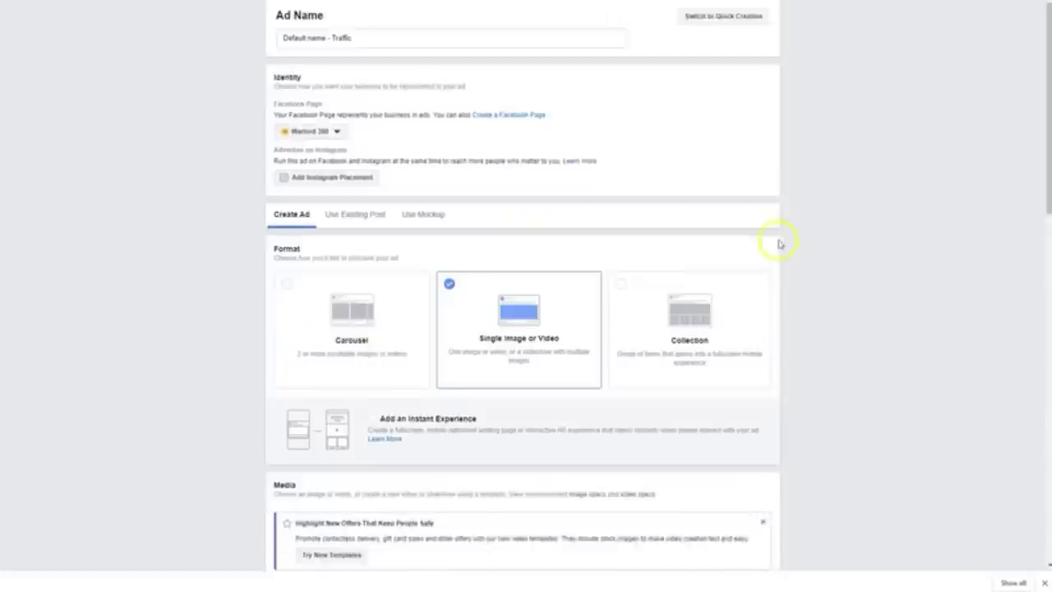
# Review the ad's identity settings and available formats, and use the Single Image or Video format.
pyautogui.scroll(-1, 779, 243)
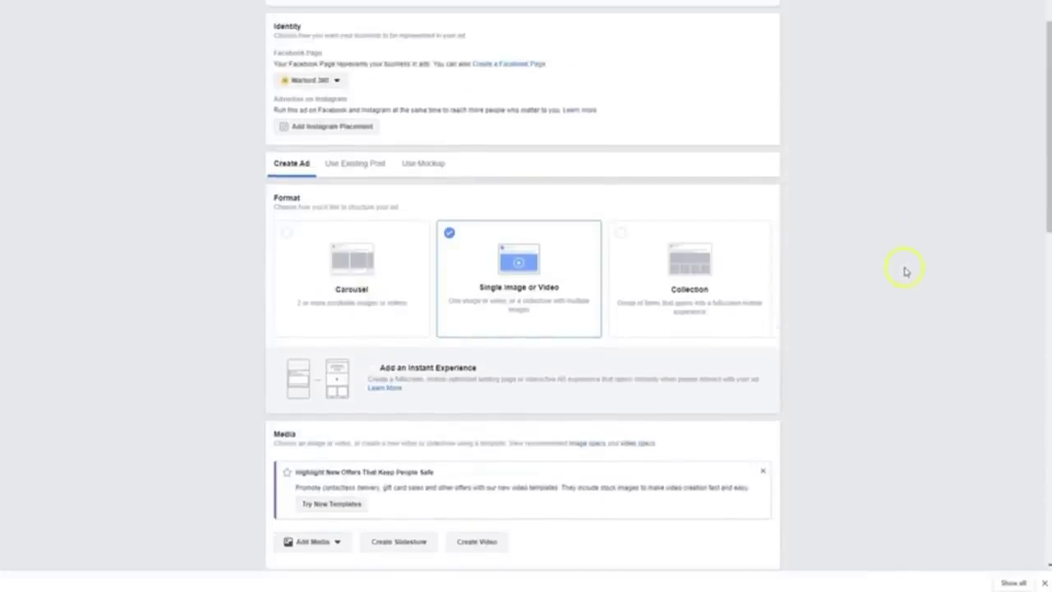
pyautogui.scroll(-1, 904, 272)
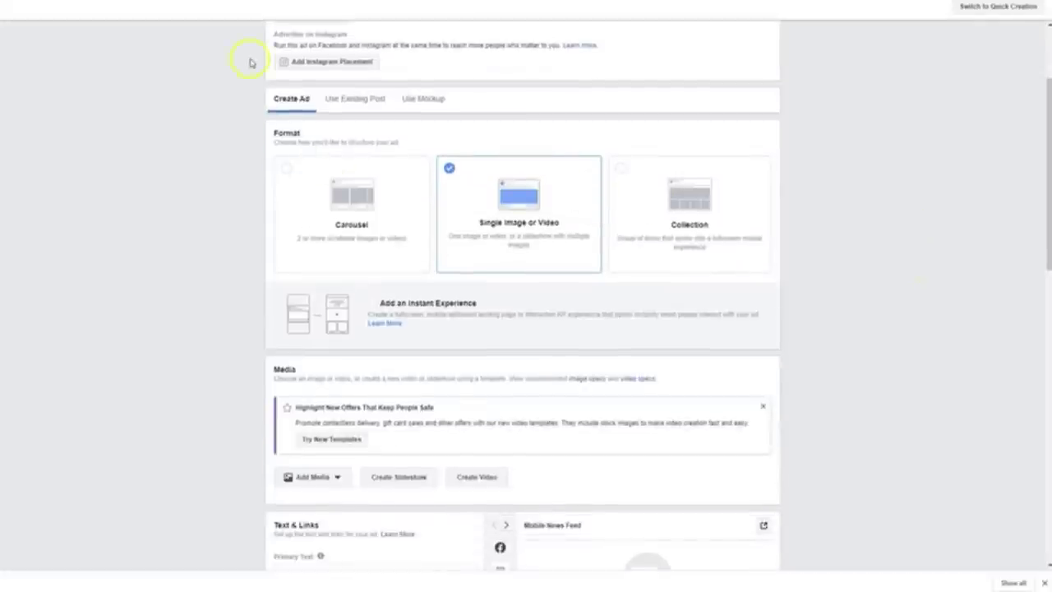
pyautogui.scroll(-1, 258, 164)
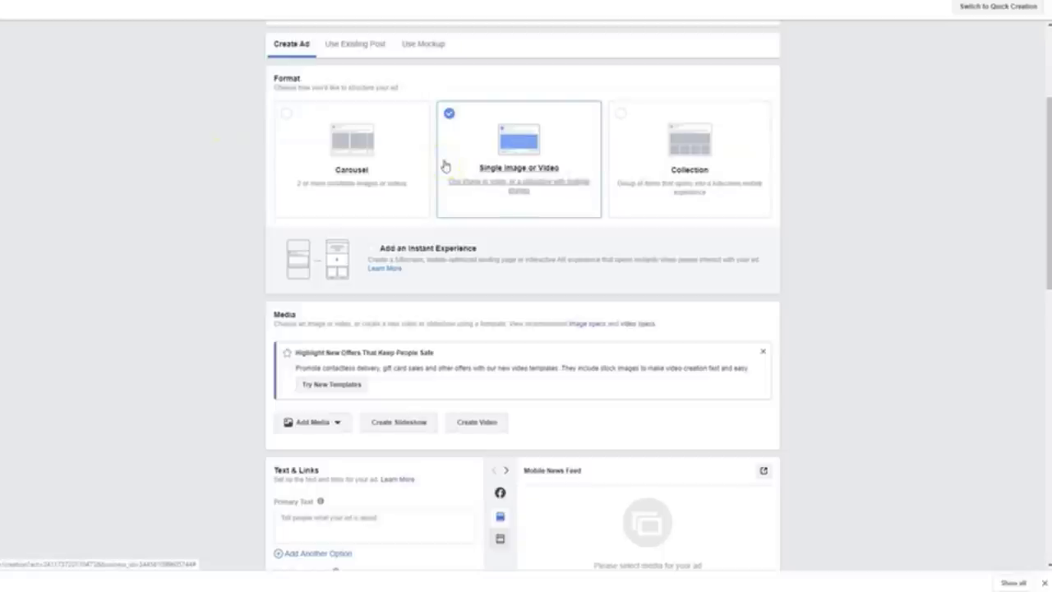
pyautogui.click(493, 102)
pyautogui.click(488, 122)
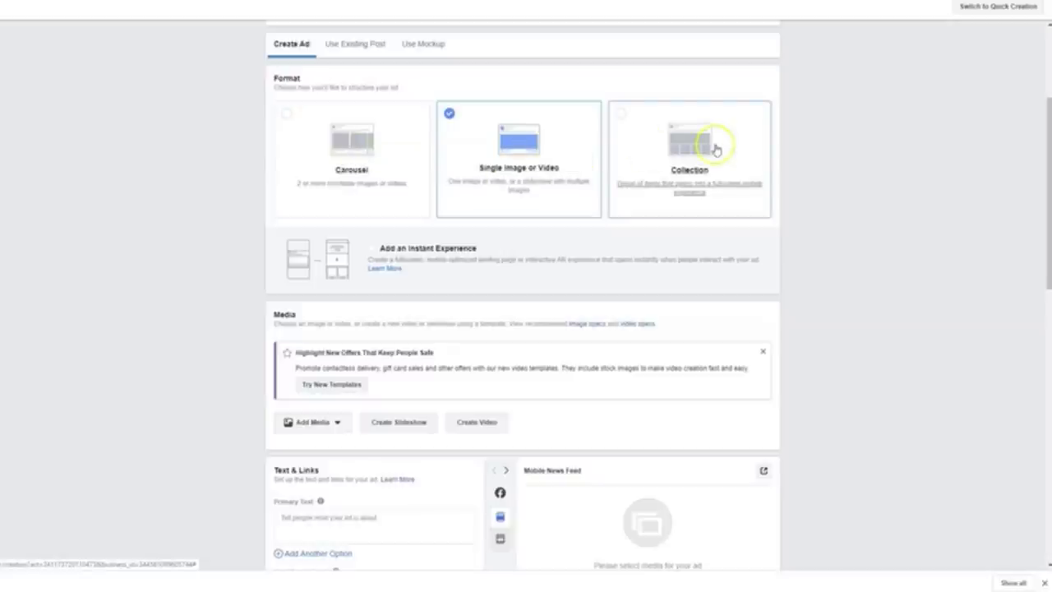
pyautogui.click(894, 139)
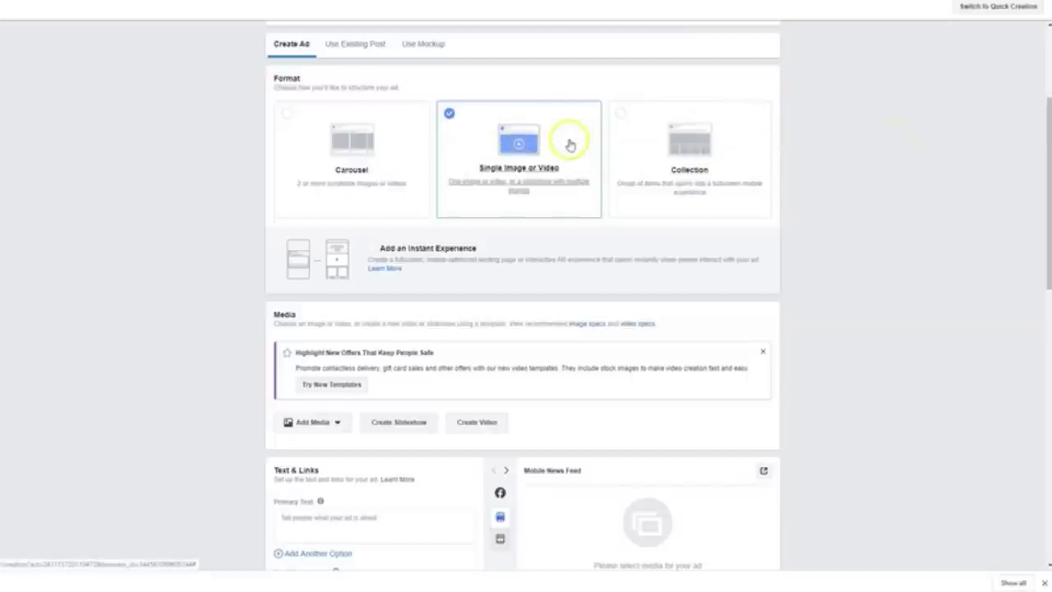
# Start adding an image to the ad's media and switch the image source to Stock Photos.
pyautogui.scroll(-2, 510, 146)
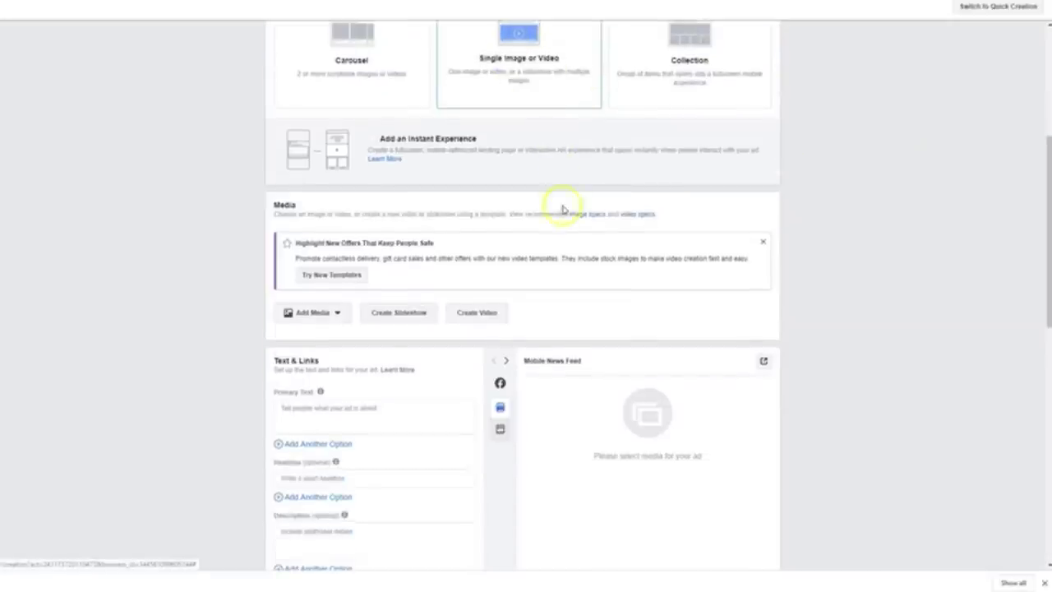
pyautogui.click(340, 317)
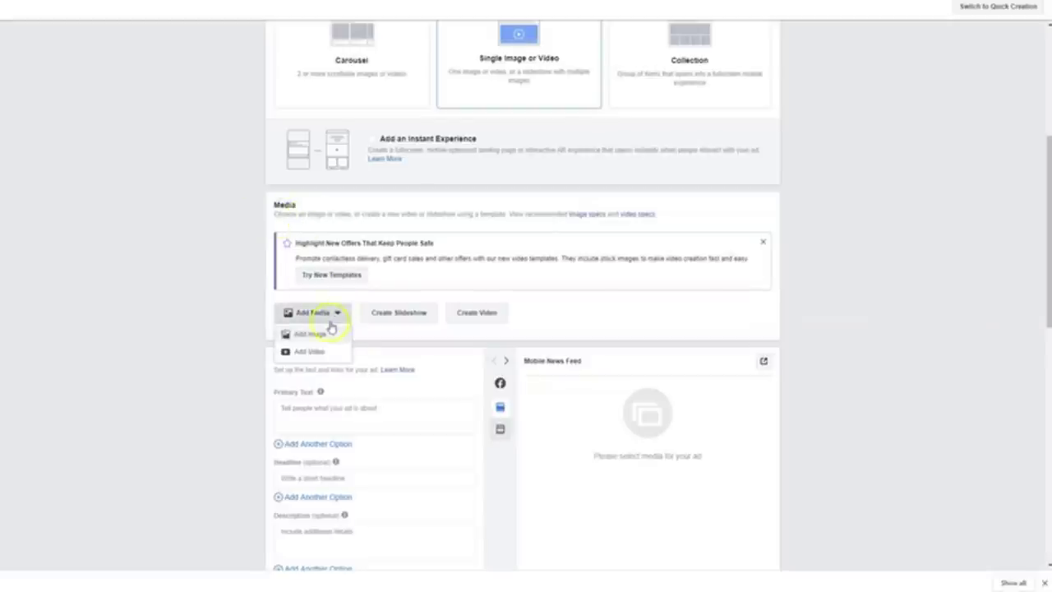
pyautogui.click(322, 336)
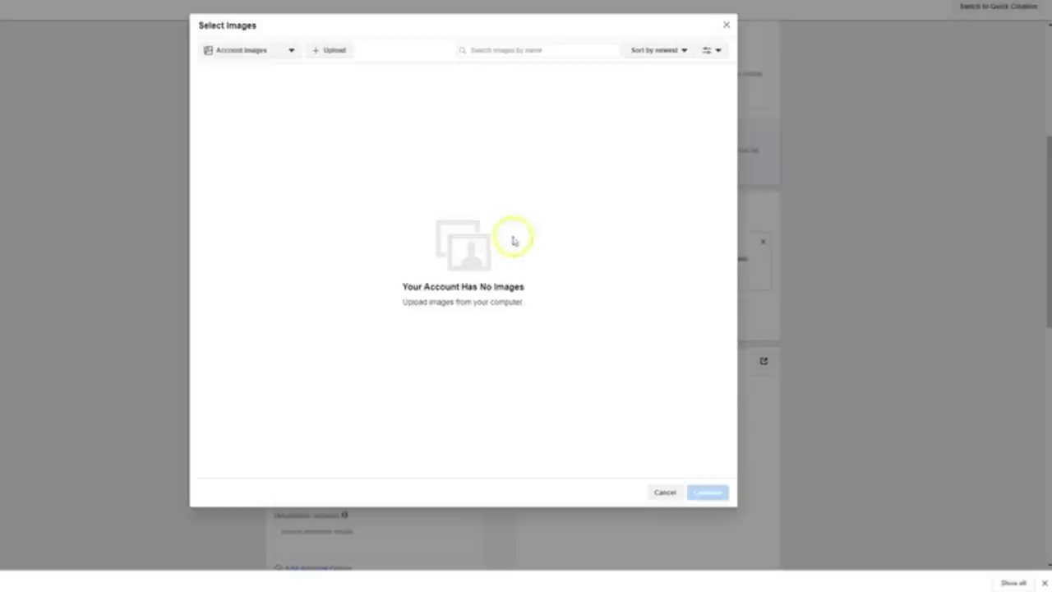
pyautogui.click(278, 54)
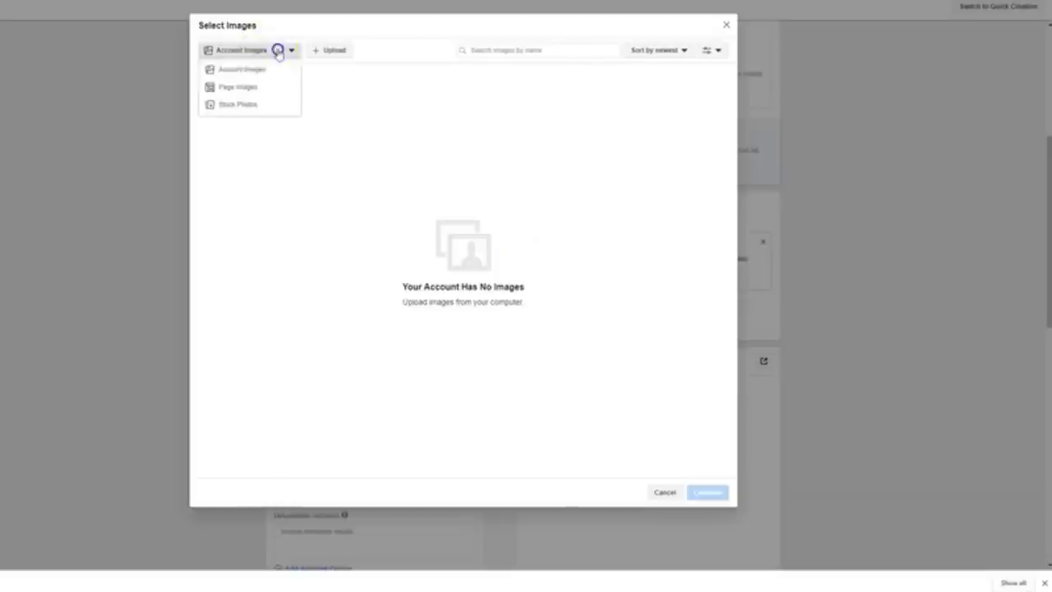
pyautogui.click(236, 106)
# Search the stock photos for "diabetes" and add the image of a hand holding a blue glucose meter to the ad.
pyautogui.click(371, 51)
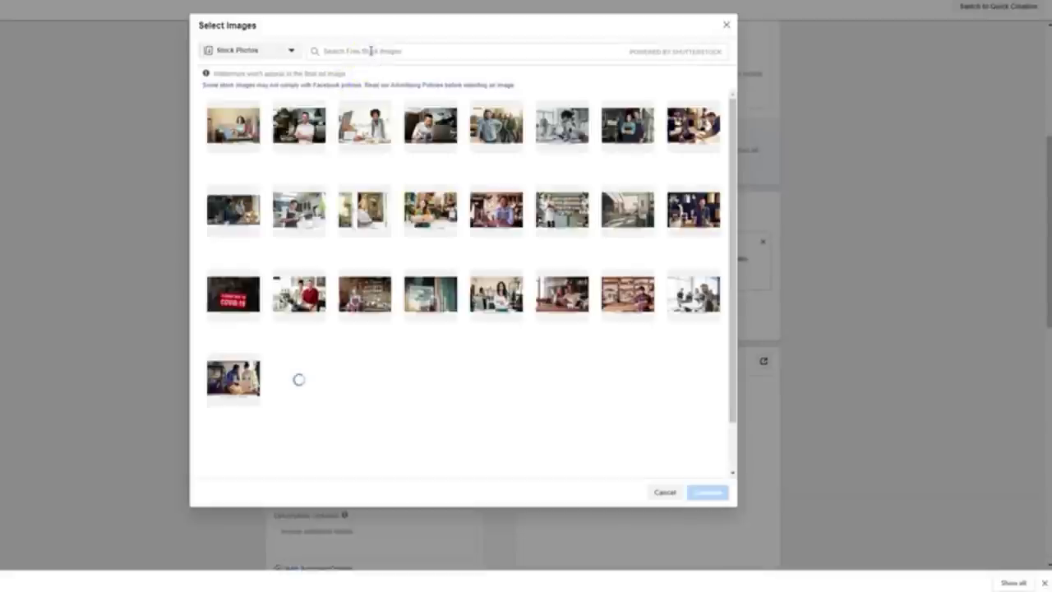
pyautogui.click(371, 51)
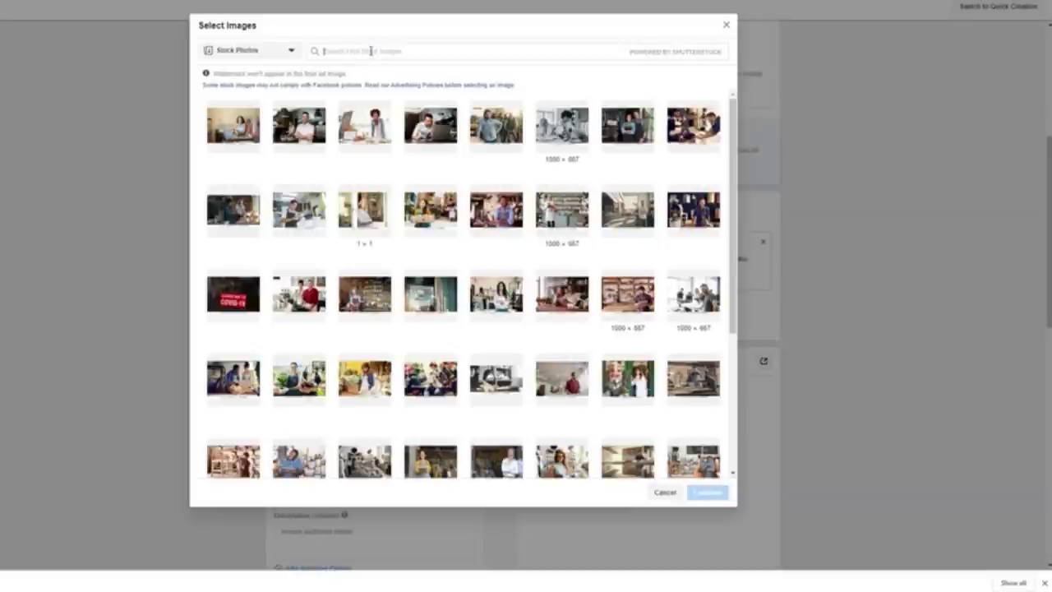
pyautogui.write('del')
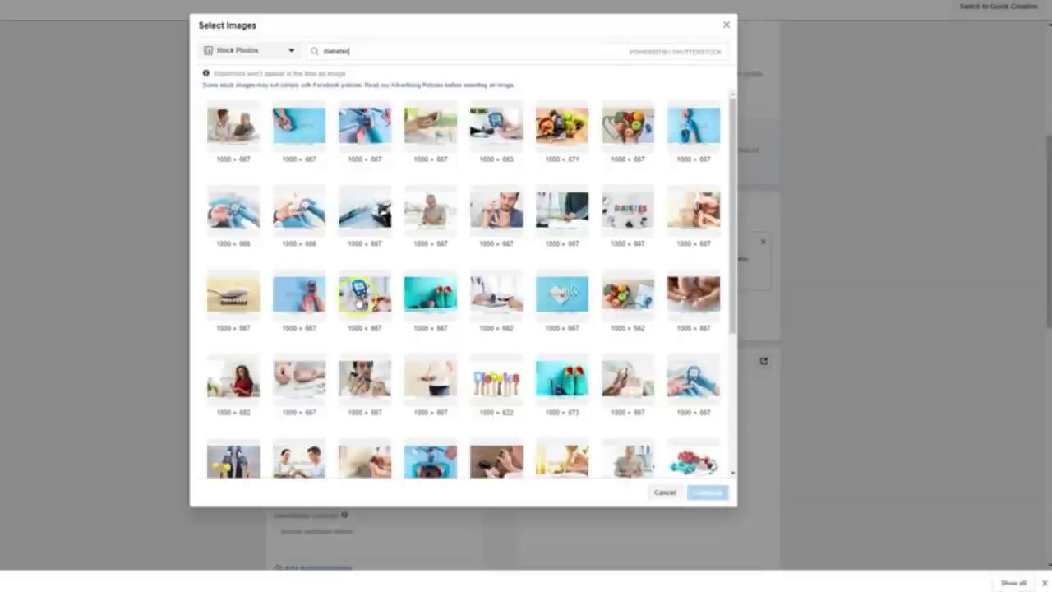
pyautogui.click(362, 298)
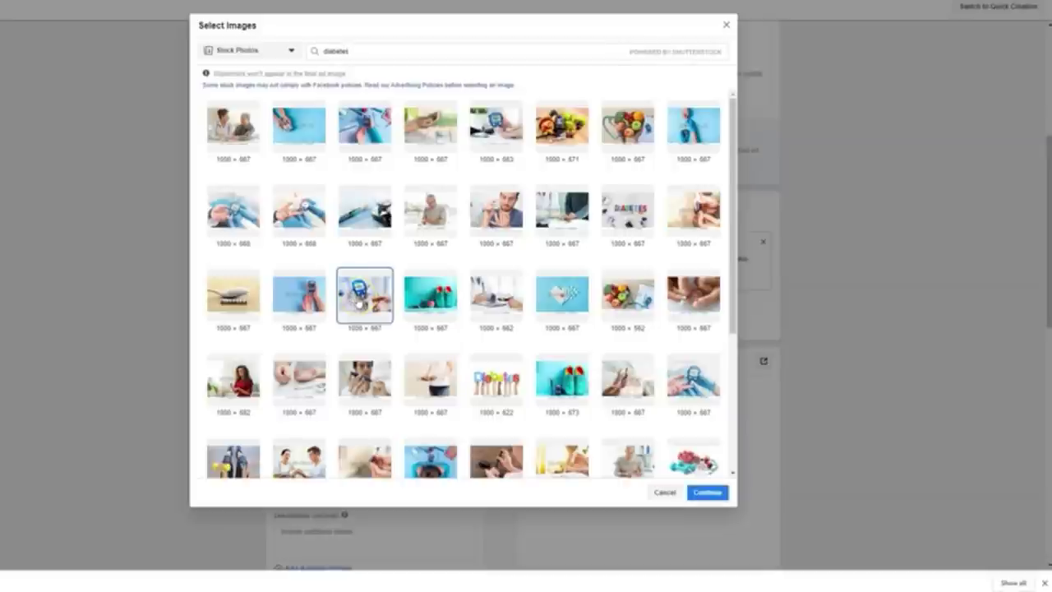
pyautogui.click(707, 491)
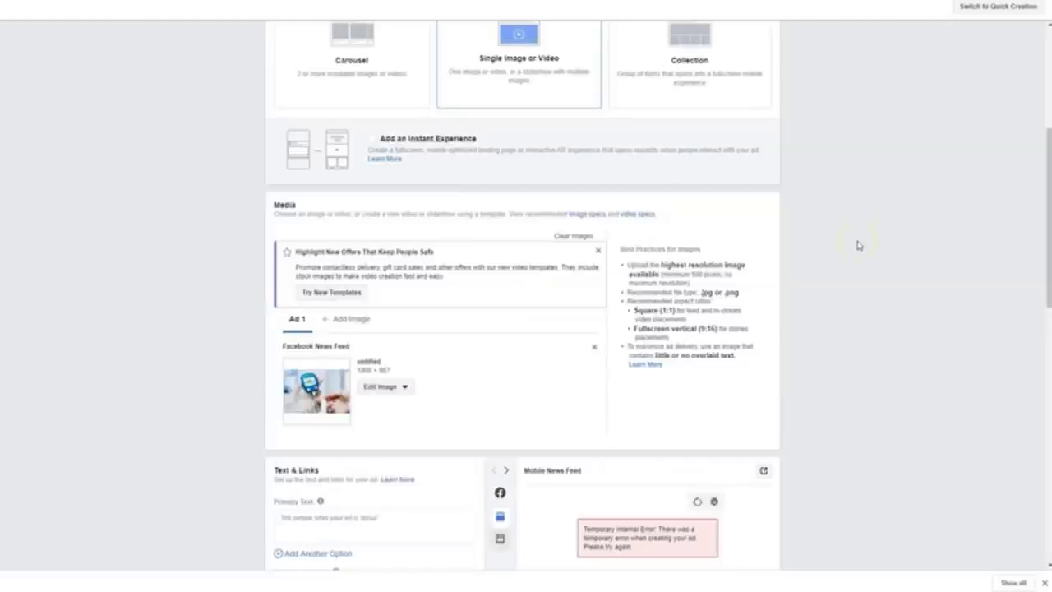
pyautogui.scroll(-1, 859, 245)
pyautogui.scroll(-1, 859, 245)
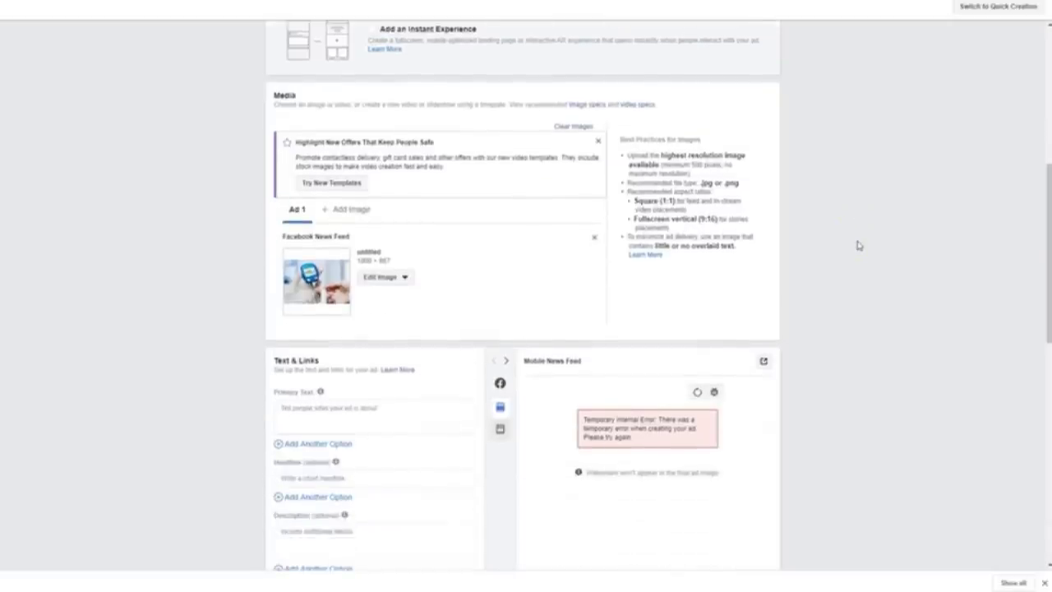
pyautogui.scroll(-1, 859, 245)
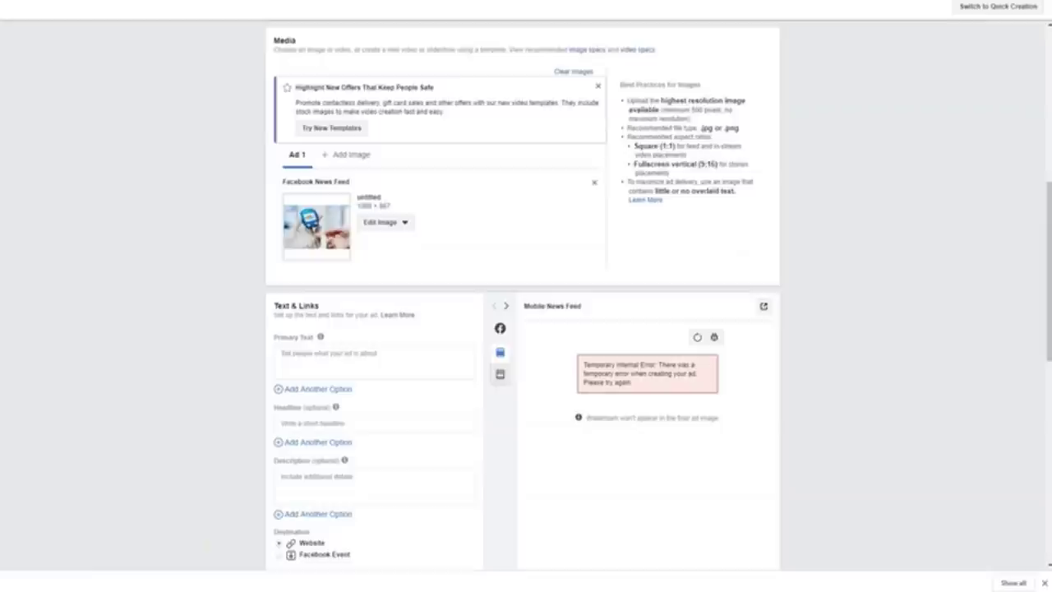
# Preview the ad in the Desktop News Feed placement and return to the Mobile News Feed preview.
pyautogui.scroll(-1, 169, 420)
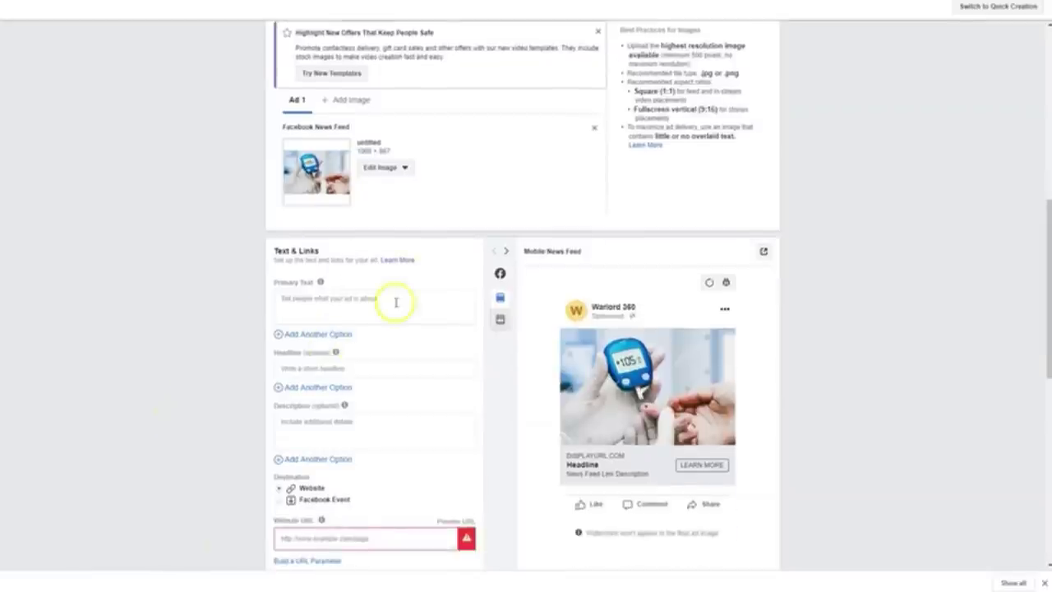
pyautogui.moveTo(501, 301)
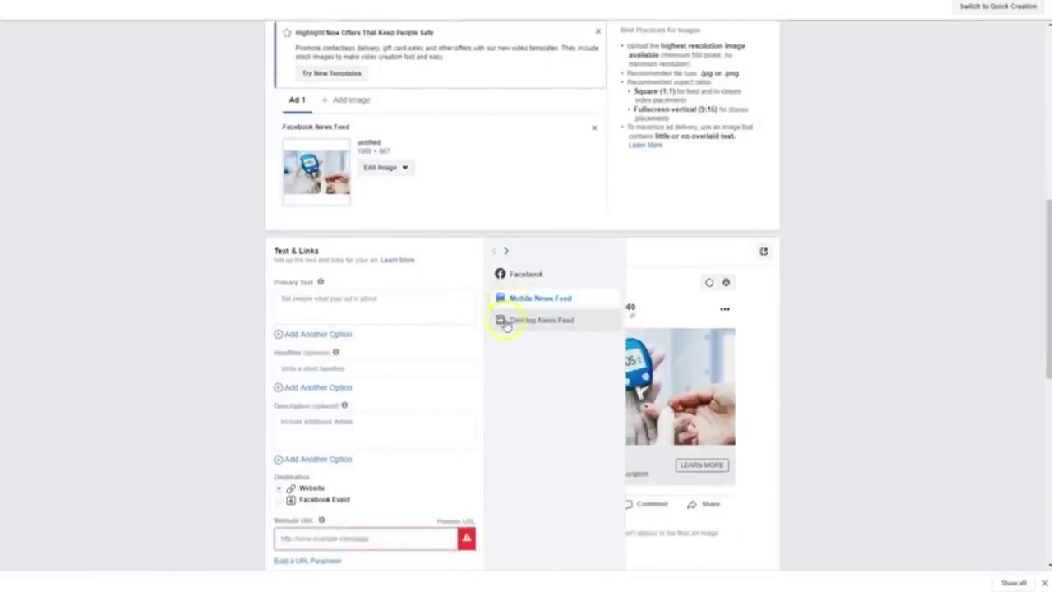
pyautogui.click(503, 322)
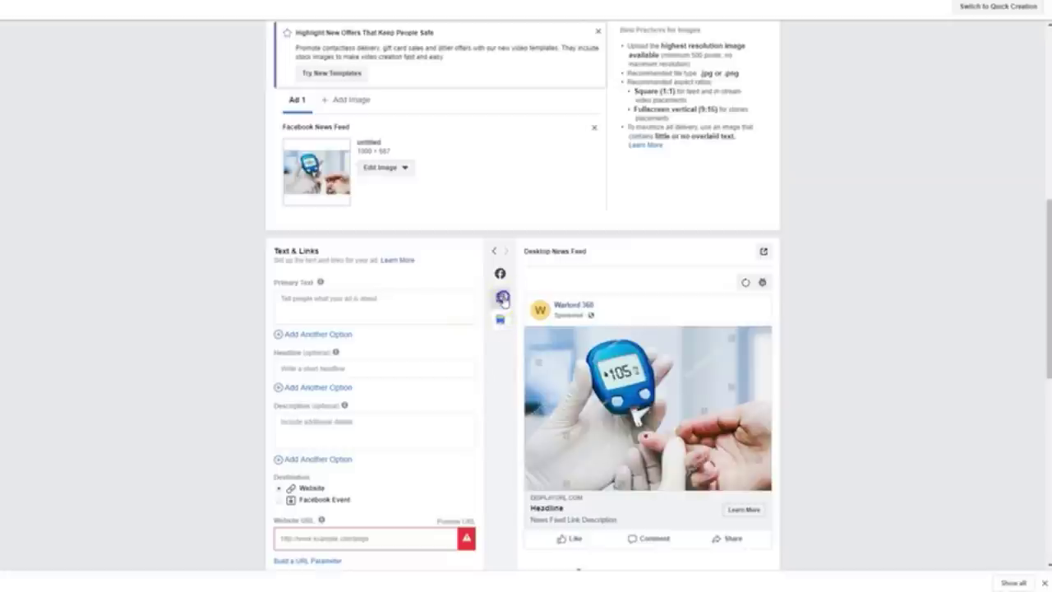
pyautogui.click(501, 298)
pyautogui.scroll(1, 472, 247)
pyautogui.scroll(-1, 462, 230)
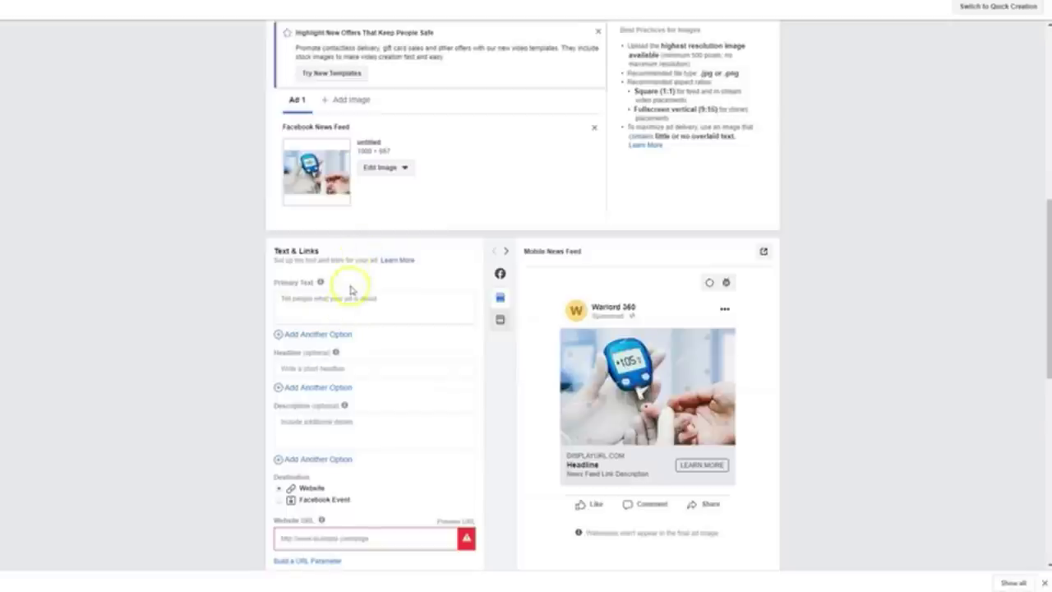
# Set the ad's description to "Get Your Blood Glucose Monitor Today" and its headline to "New Glucose Monitor".
pyautogui.scroll(-2, 449, 308)
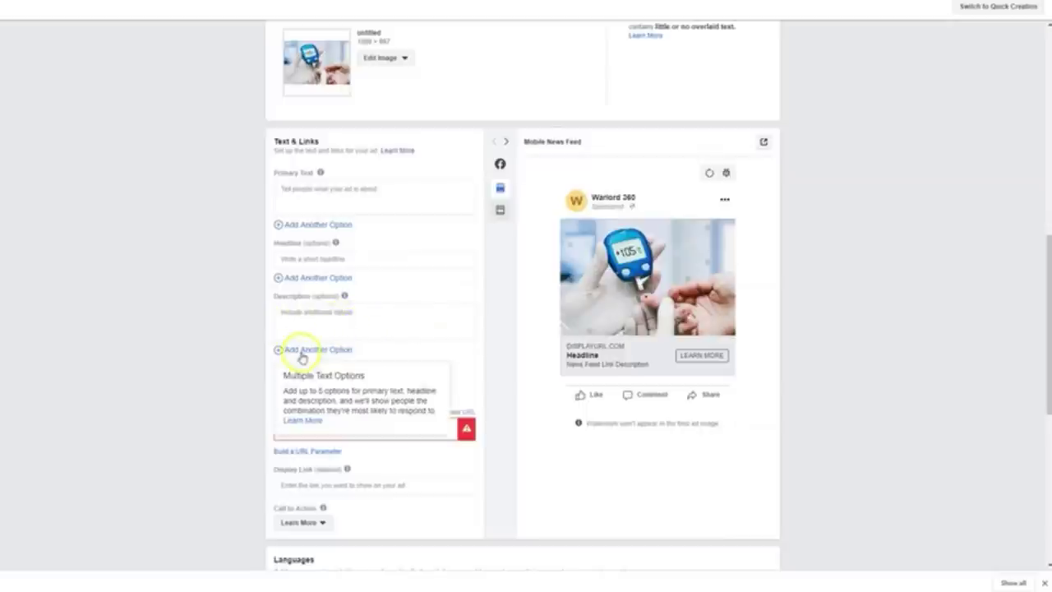
pyautogui.click(350, 321)
pyautogui.click(350, 320)
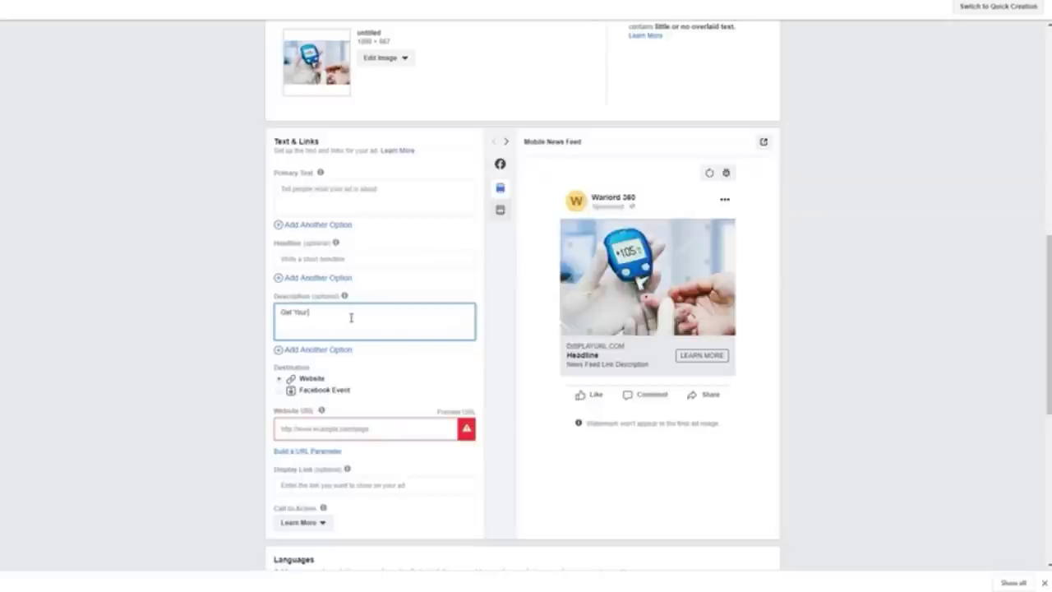
pyautogui.write('Get Your Blood Glucose Monitor Today')
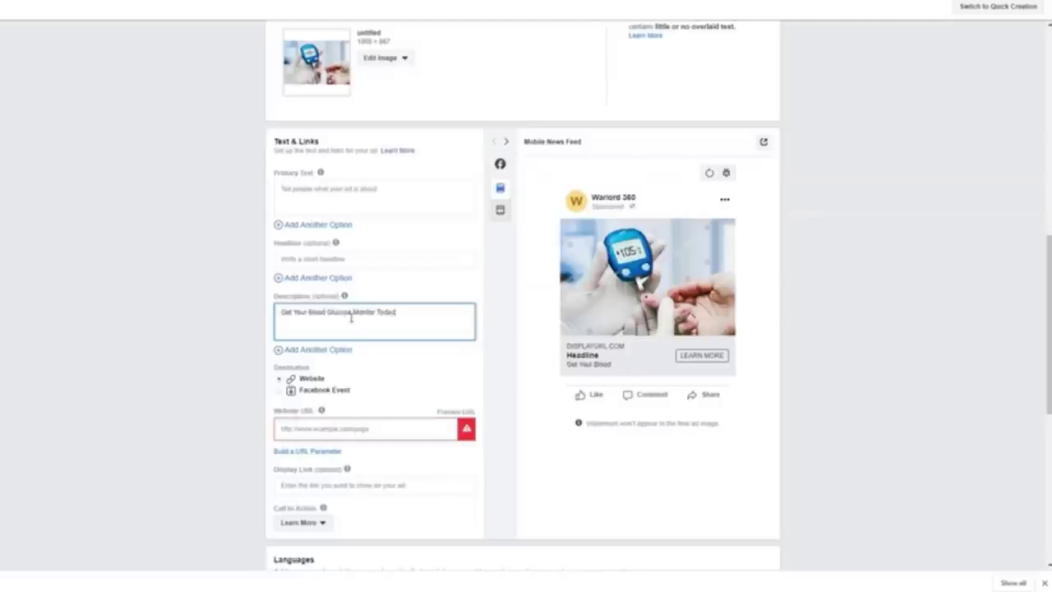
pyautogui.click(197, 320)
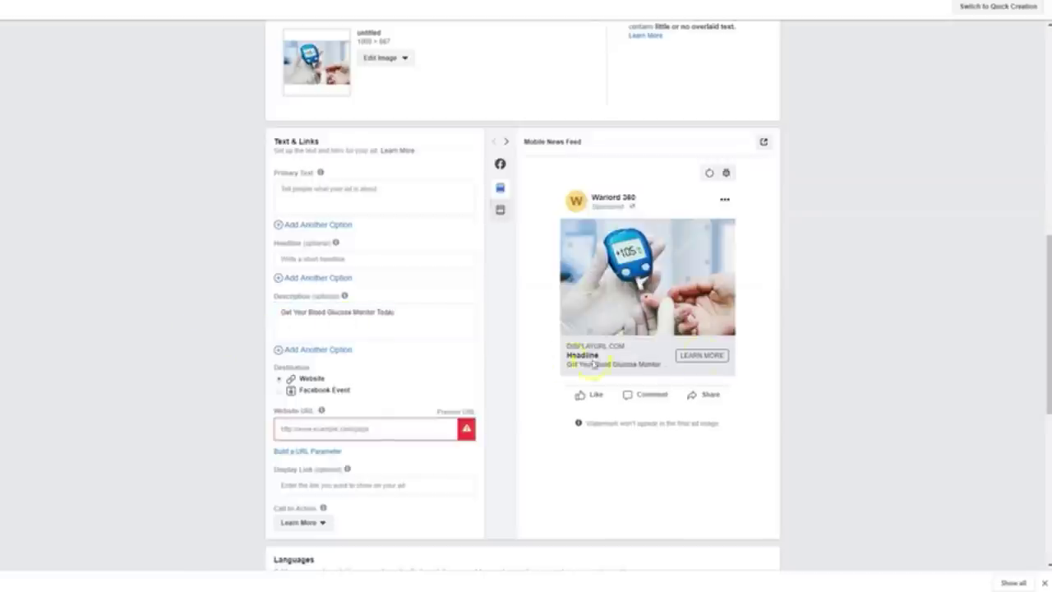
pyautogui.click(382, 260)
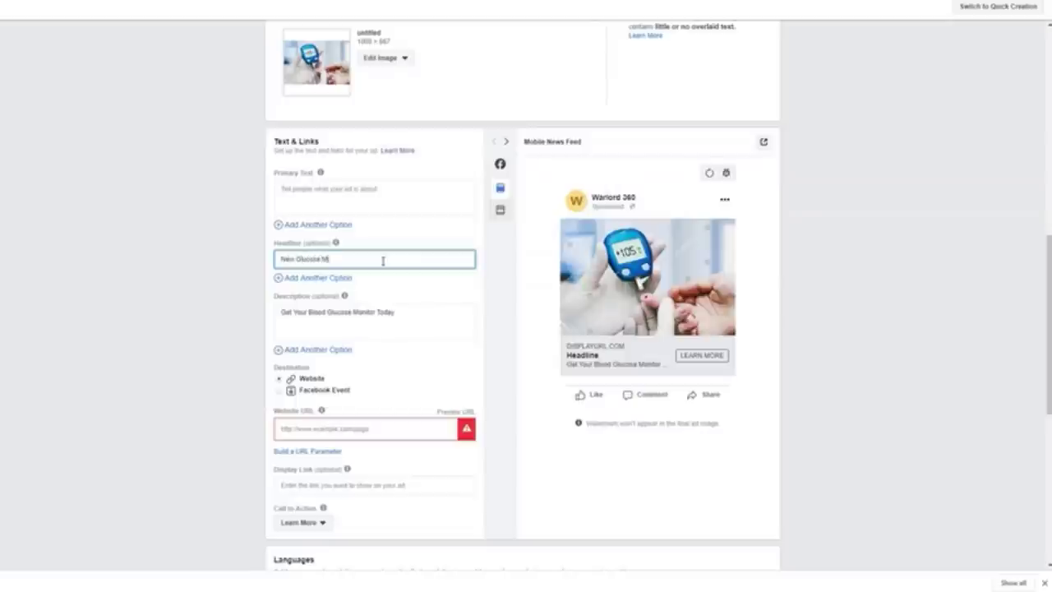
pyautogui.click(158, 252)
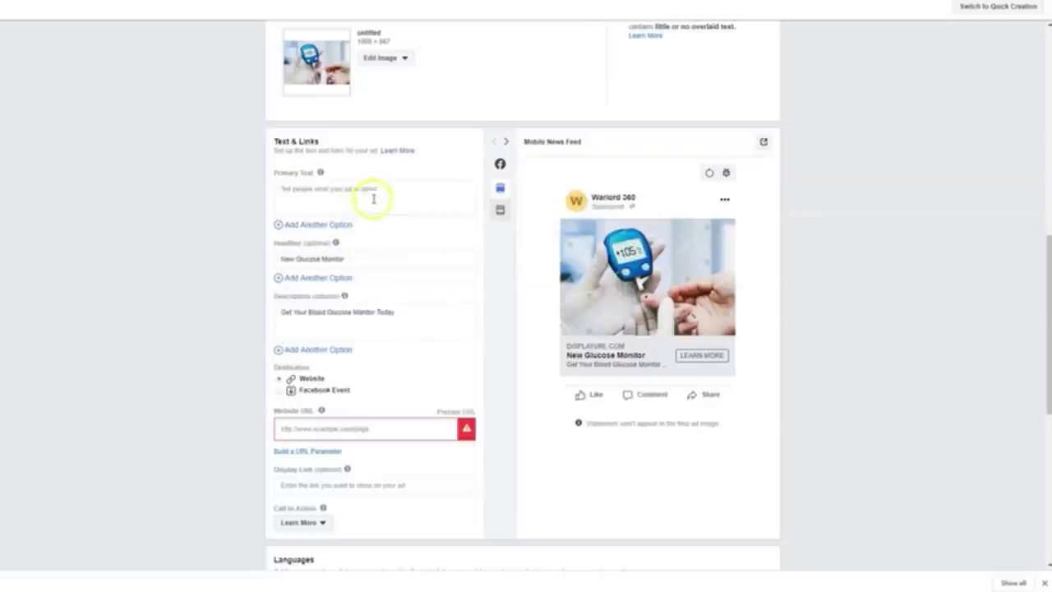
# Fill the primary text with the three-paragraph blood glucose copy starting "Controlling your blood sugar, or blood glucose, level is key to managing diabetes.".
pyautogui.click(328, 189)
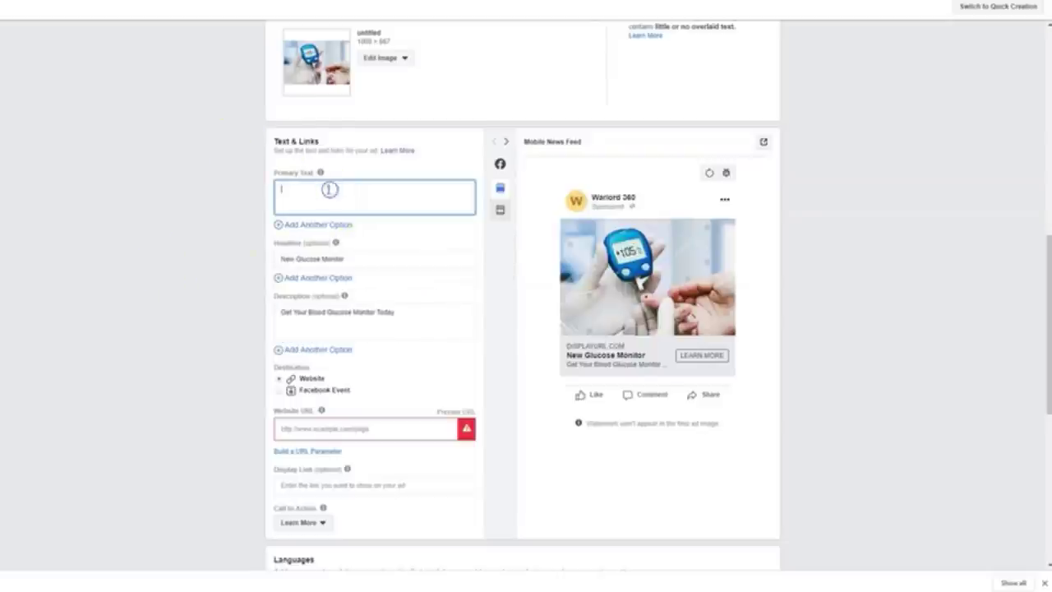
pyautogui.click(257, 193)
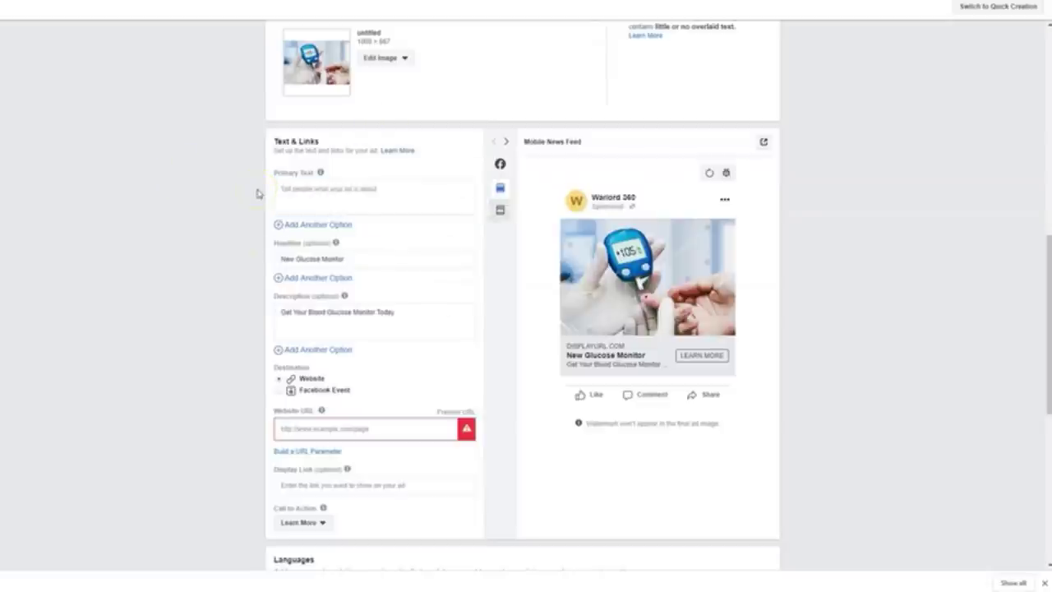
pyautogui.click(337, 192)
pyautogui.write("Controlling your blood sugar, or blood glucose, level is key to managing diabetes. Accurate test results help people with diabetes adjust their diet, exercise routine, and treatment plan—which might help prevent complications and reduce the risk of seizures, kidney disease, nerve damage, and blindness.  Anyone with diabetes can benefit from testing. Blood glucose monitoring can be important for those taking insulin or other diabetes medications, for women with gestational diabetes (diagnosed during pregnancy), and for people having difficulty controlling their diabetes.  Today's blood glucose meters are smaller, faster, and more accurate than older models, and they come with more features. We tested 18 models priced between $15 and $38. Use our guide to help you find the best monitor for your needs.")
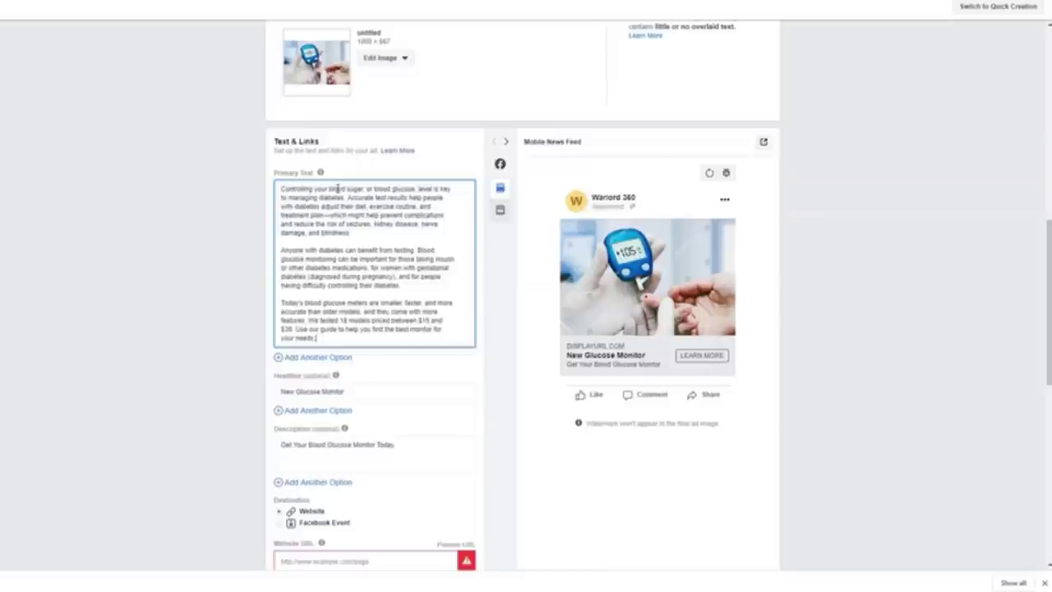
pyautogui.click(222, 218)
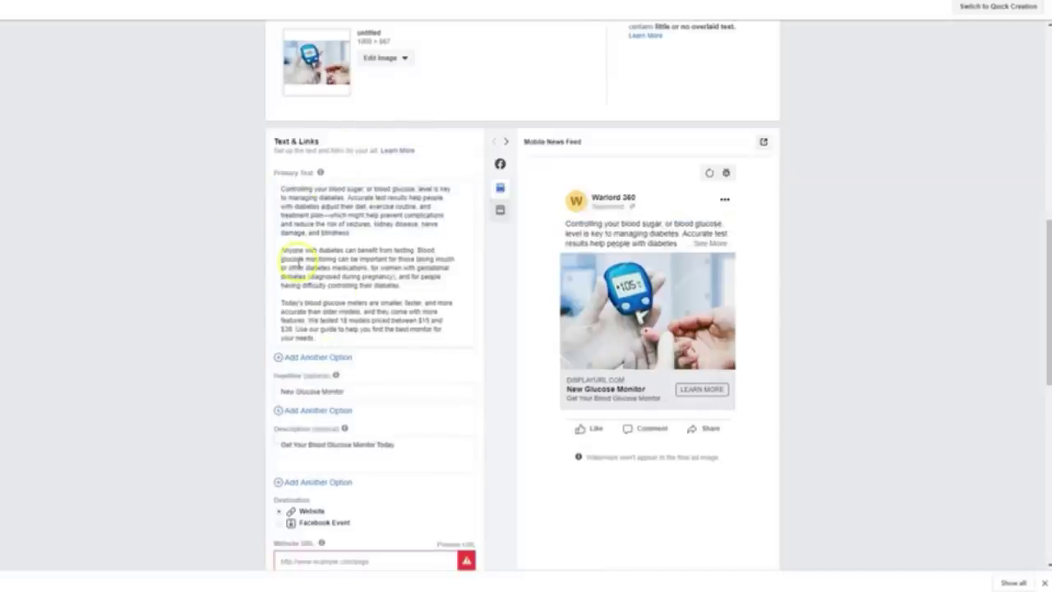
pyautogui.scroll(-5, 510, 183)
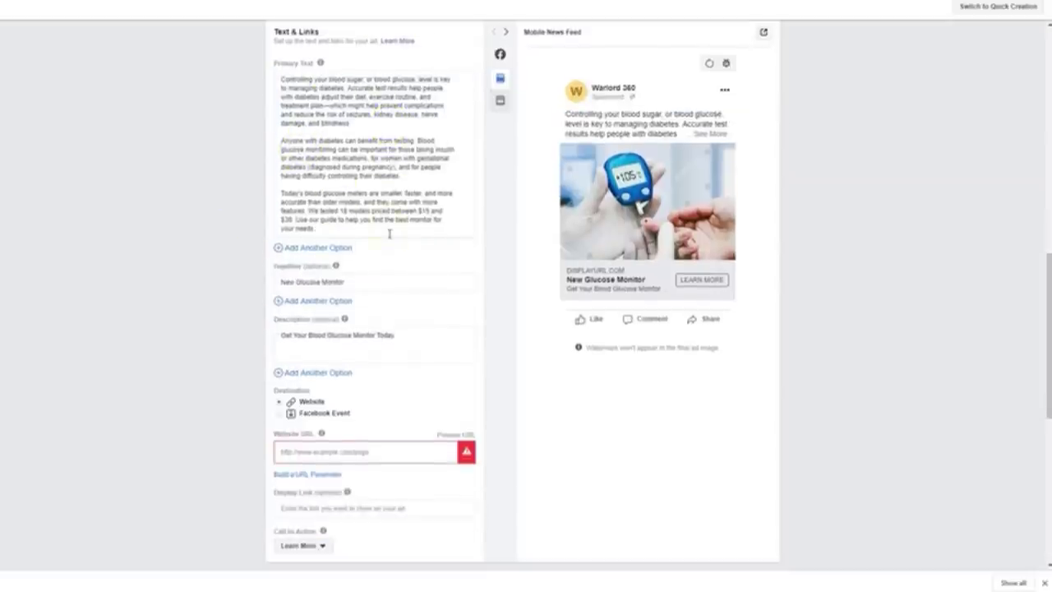
pyautogui.scroll(2, 530, 183)
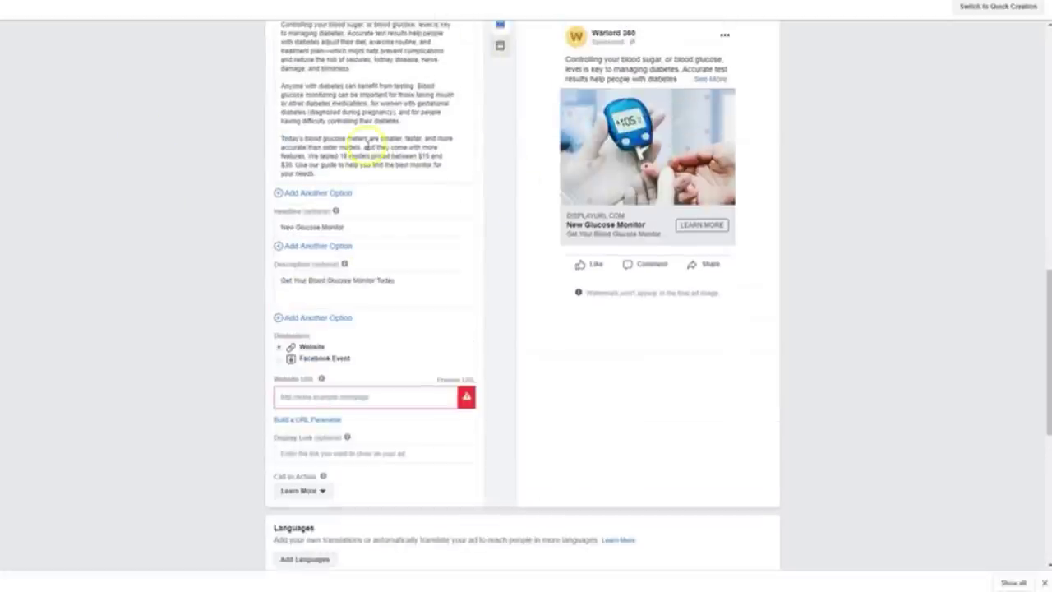
pyautogui.scroll(-1, 469, 446)
pyautogui.click(369, 345)
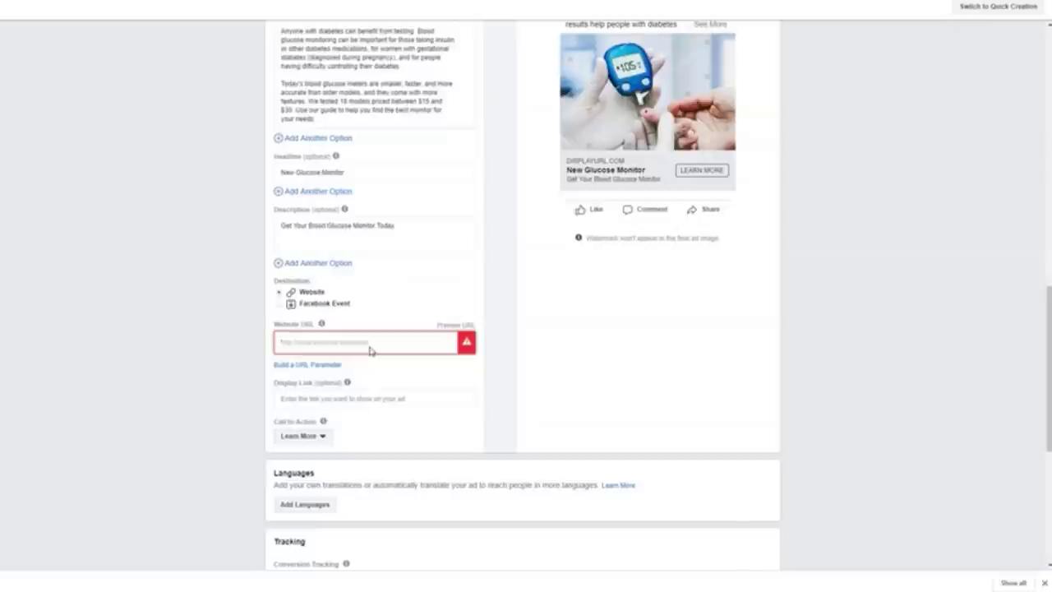
pyautogui.write('https://glucosediabetes.com')
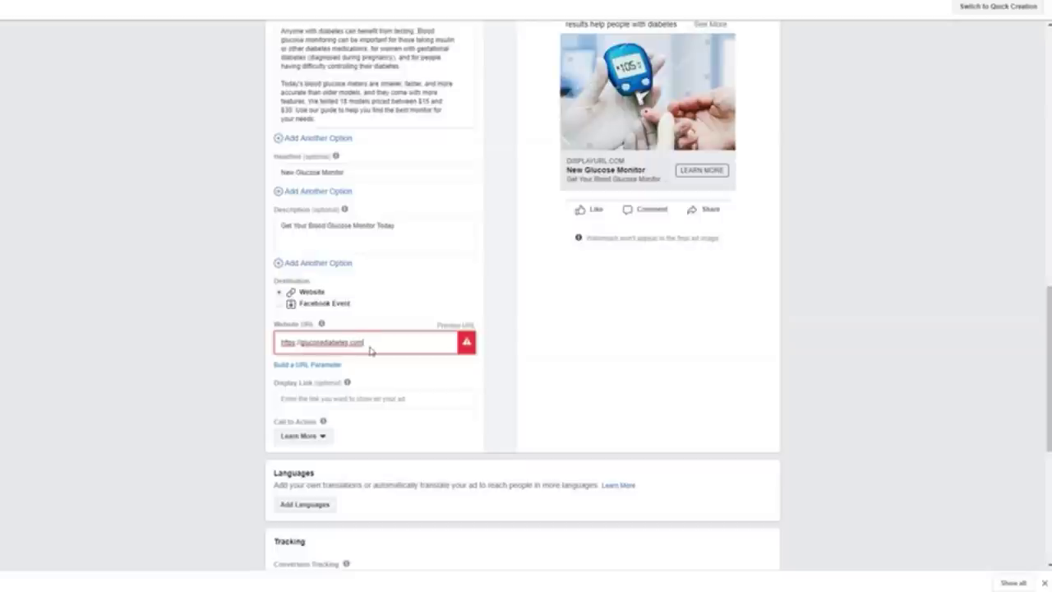
pyautogui.click(192, 321)
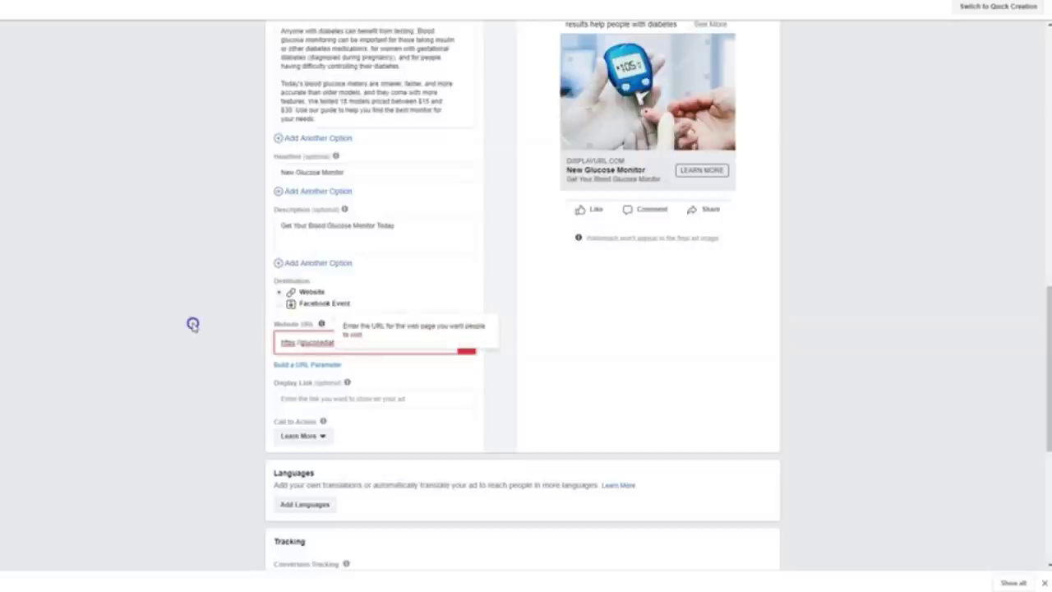
pyautogui.click(373, 392)
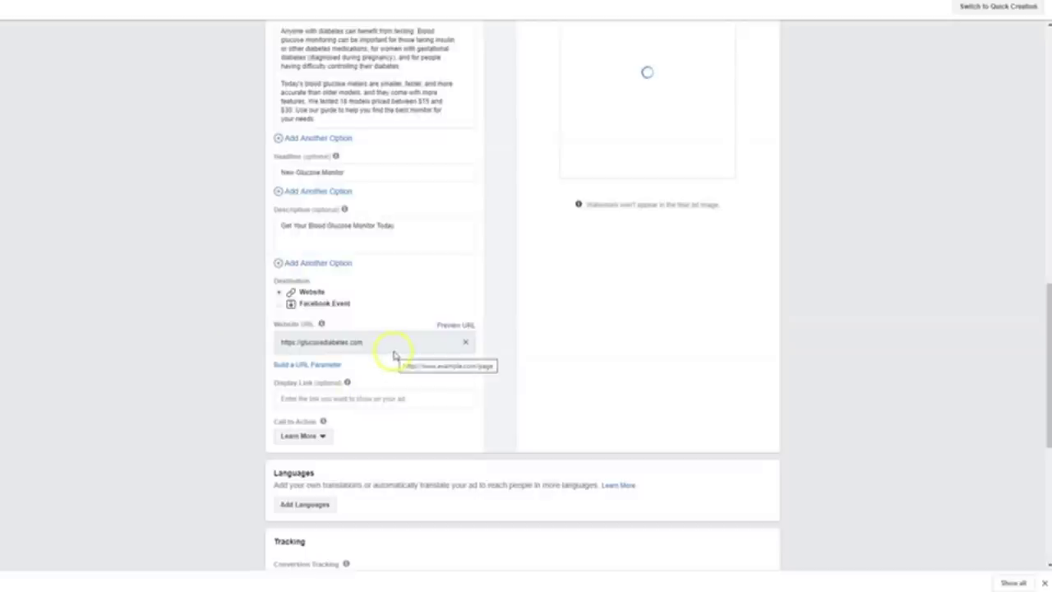
# Compare the Desktop and Mobile News Feed previews of the ad and review its text, image and link area.
pyautogui.scroll(2, 438, 392)
pyautogui.moveTo(500, 155)
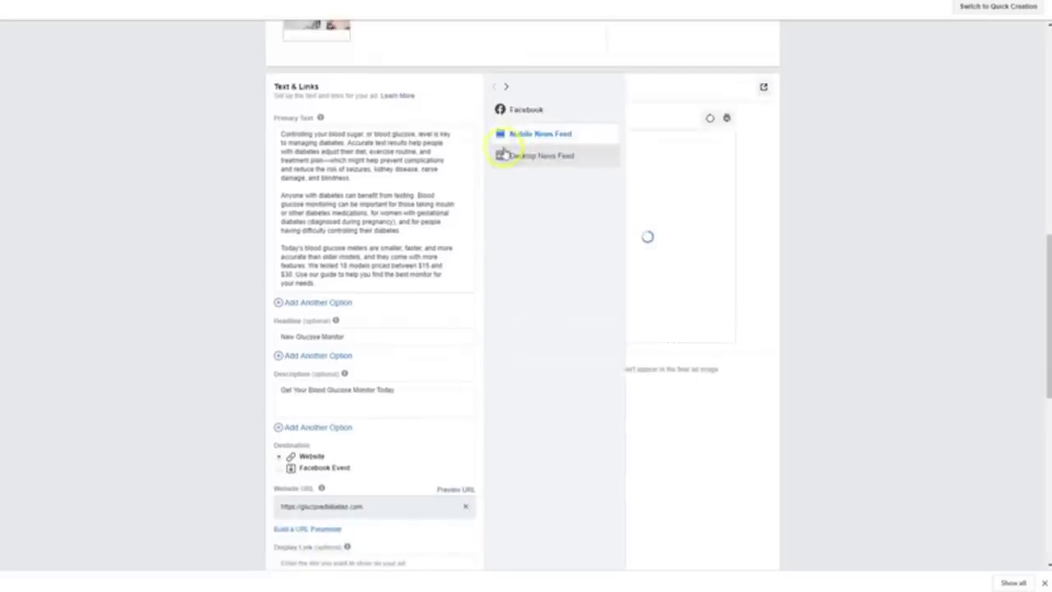
pyautogui.click(504, 157)
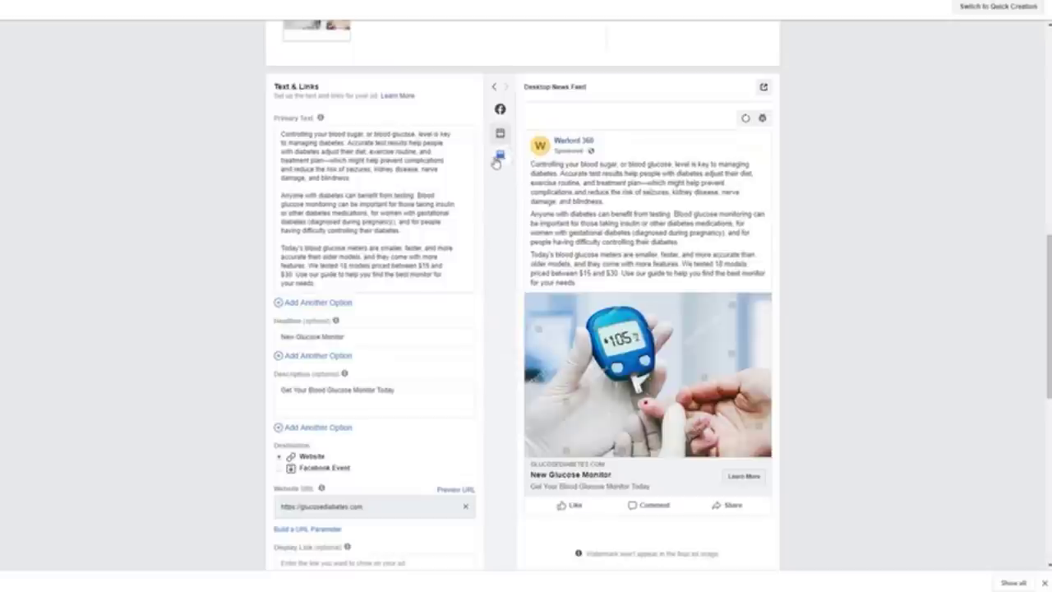
pyautogui.click(500, 133)
pyautogui.click(500, 156)
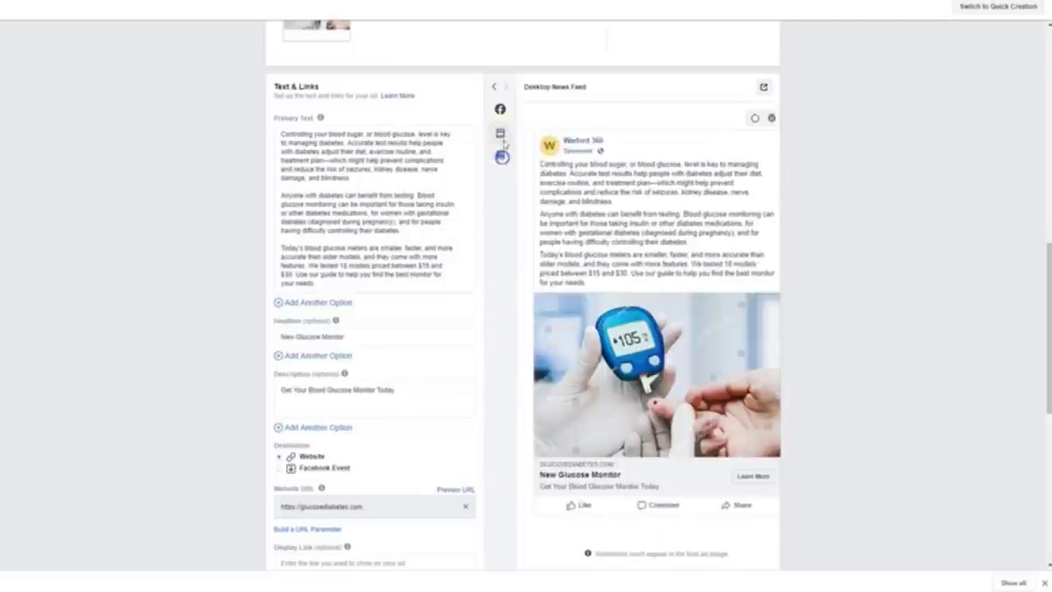
pyautogui.click(500, 136)
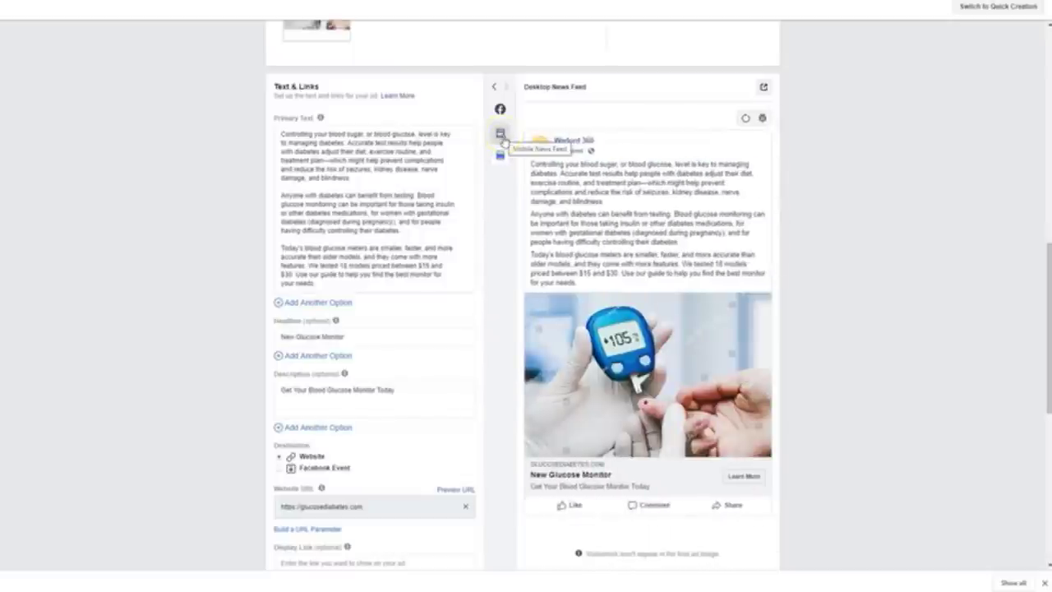
pyautogui.scroll(-1, 674, 323)
pyautogui.scroll(-3, 674, 323)
pyautogui.scroll(4, 674, 322)
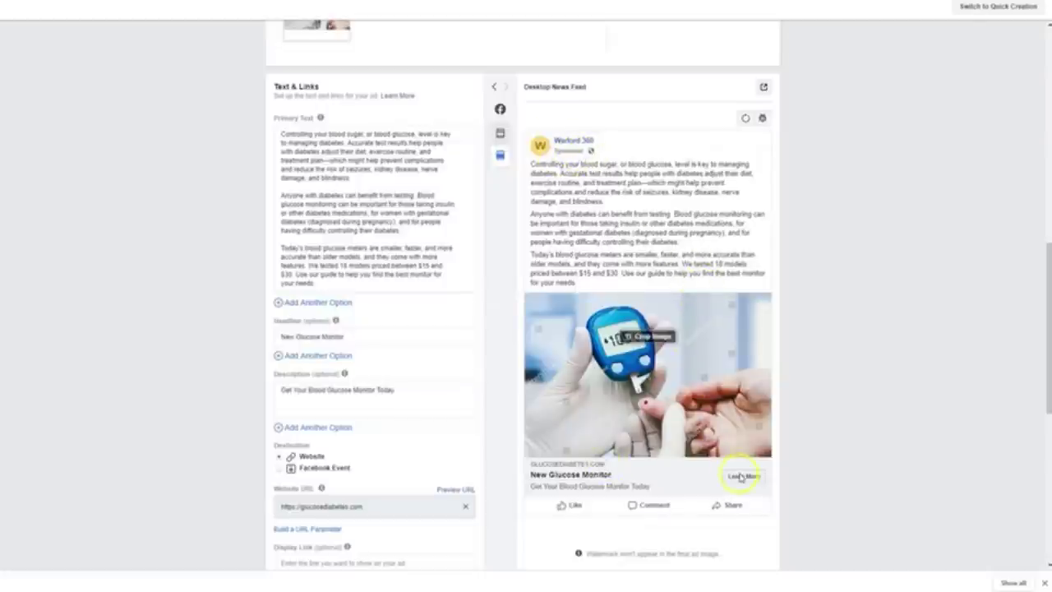
# Review the available call-to-action options and keep Learn More for the ad.
pyautogui.scroll(-3, 399, 383)
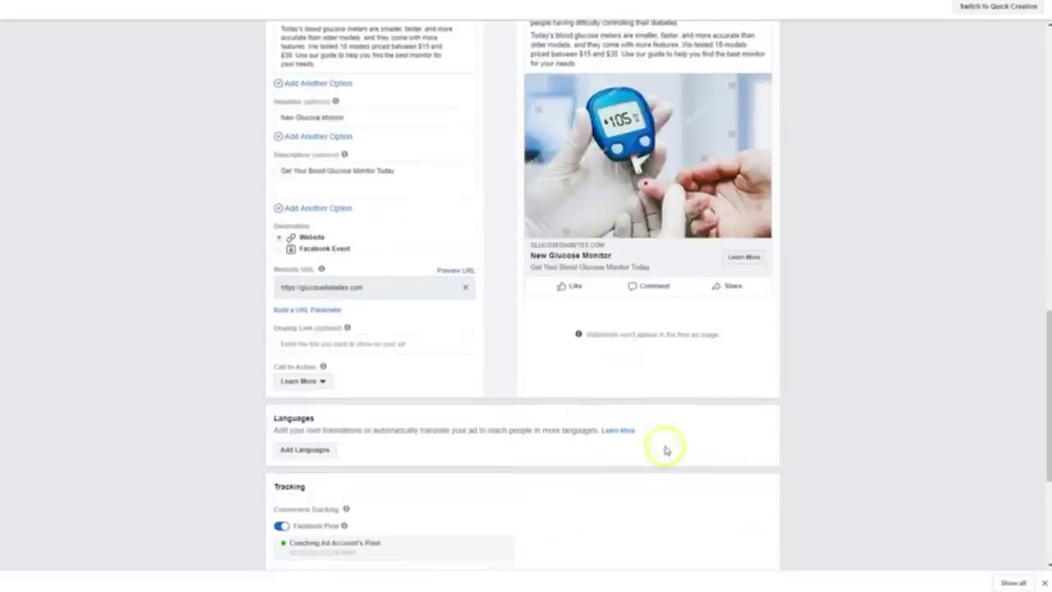
pyautogui.click(323, 383)
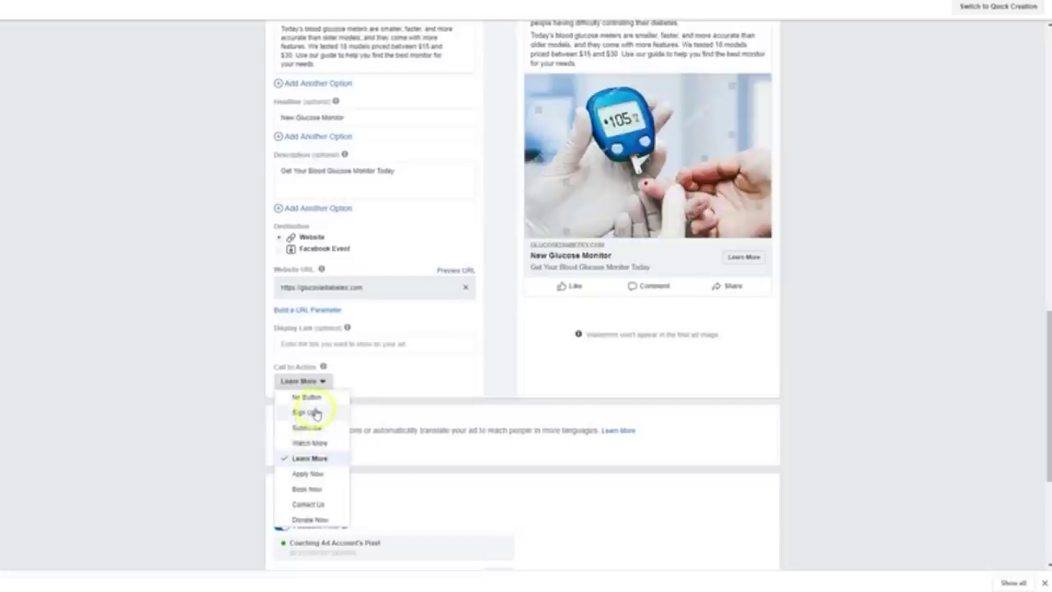
pyautogui.click(174, 353)
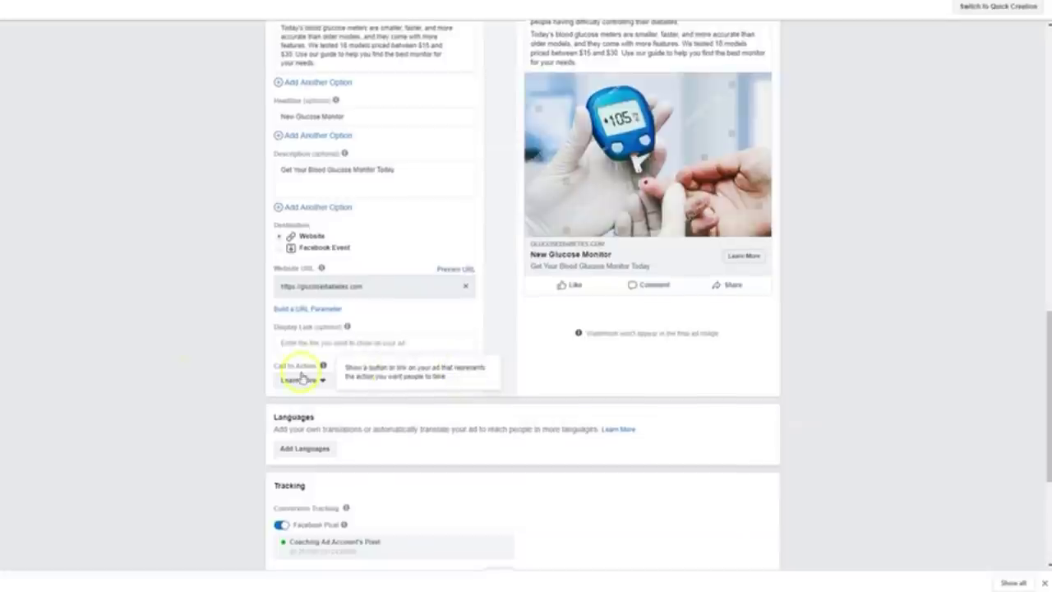
# Turn off Facebook Pixel conversion tracking for the ad.
pyautogui.scroll(-1, 296, 345)
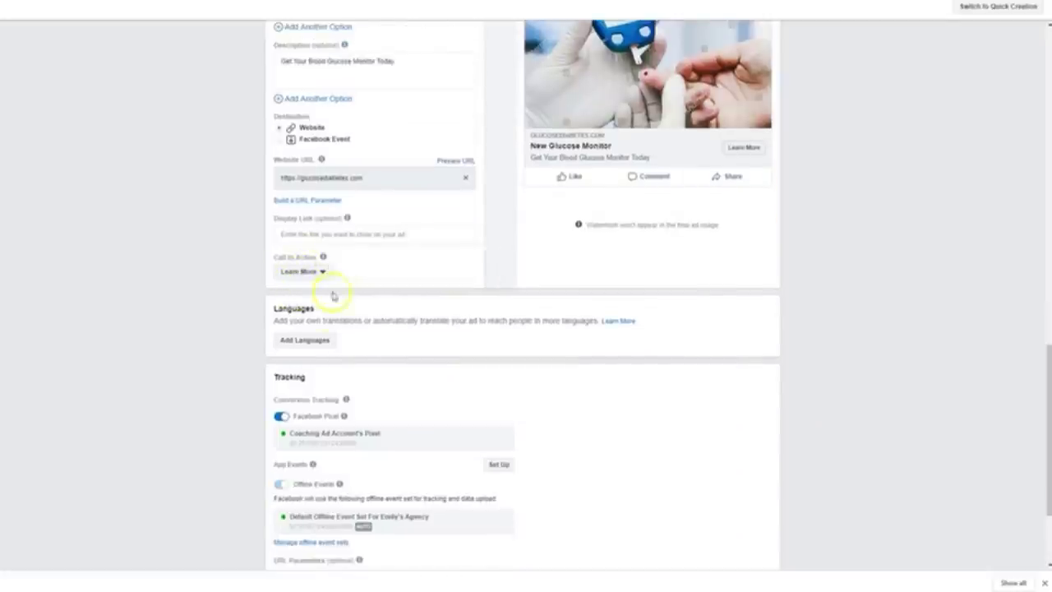
pyautogui.scroll(-1, 366, 344)
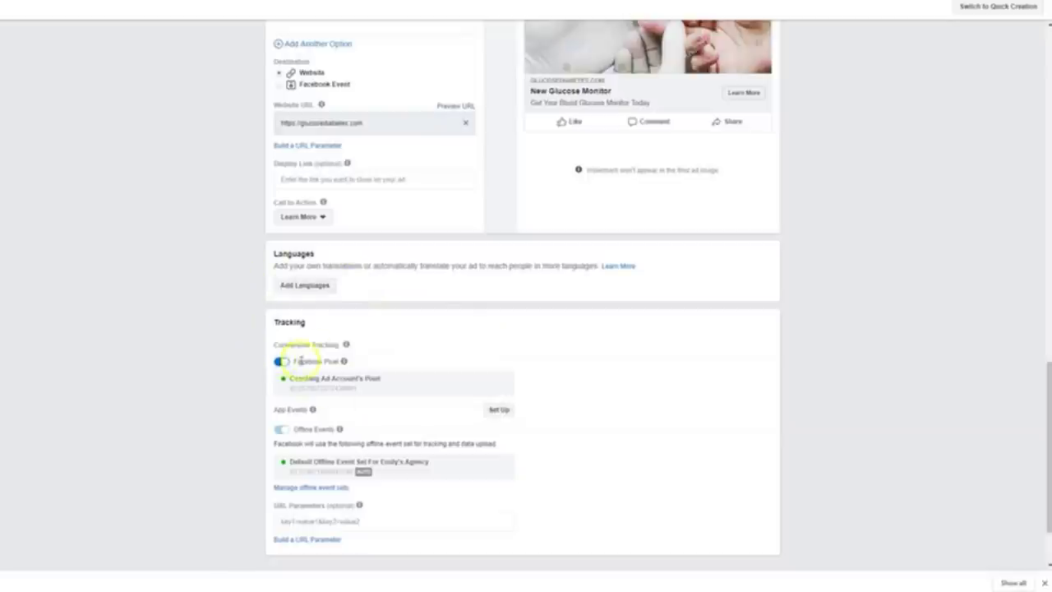
pyautogui.click(282, 360)
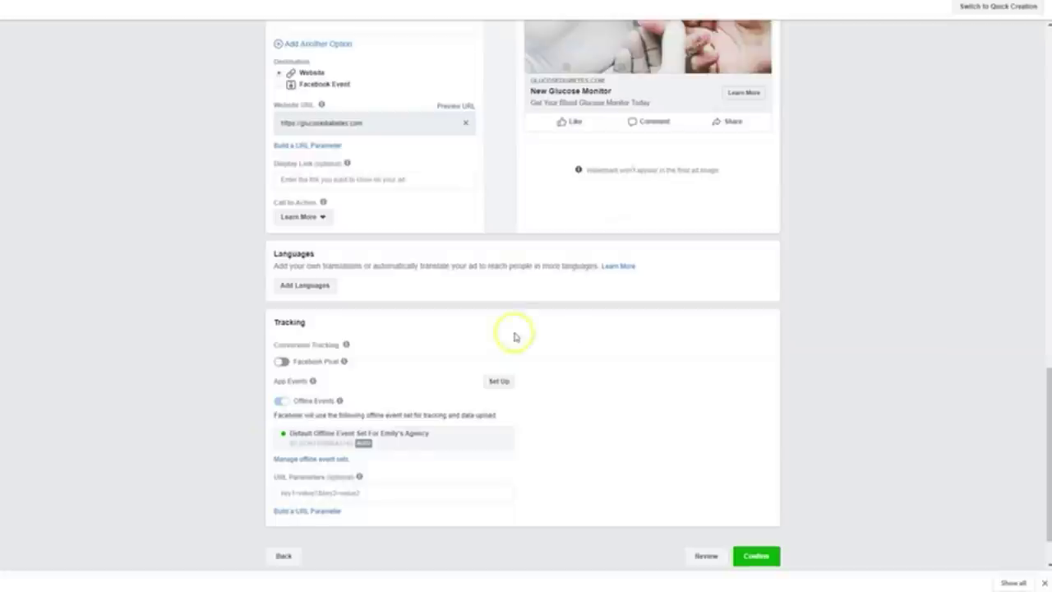
# Review the completed ad setup, from the identity and format settings to the media, text, links and preview.
pyautogui.scroll(10, 511, 334)
pyautogui.scroll(-3, 606, 376)
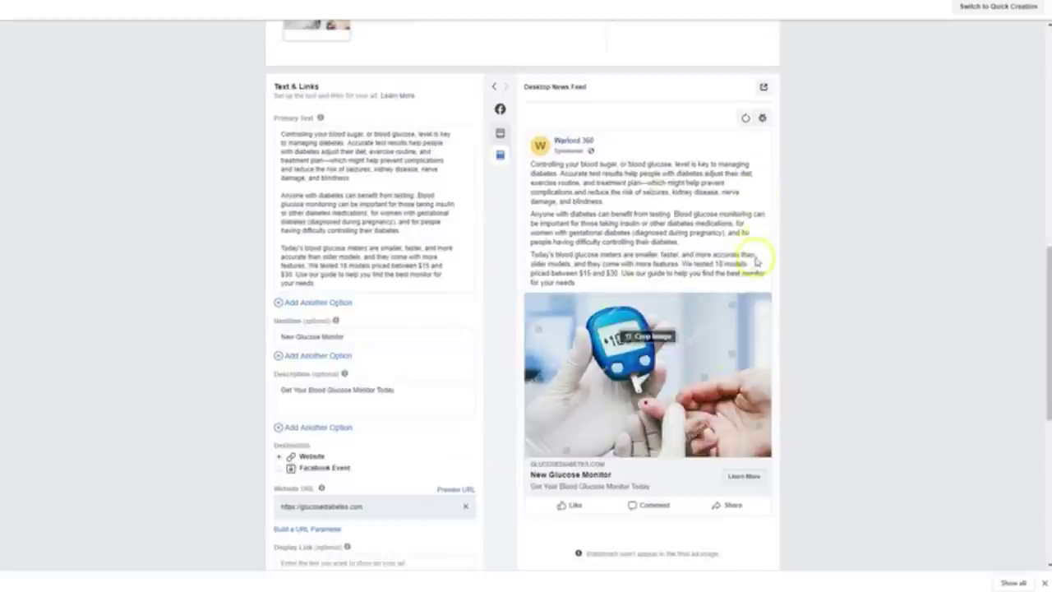
pyautogui.scroll(7, 746, 271)
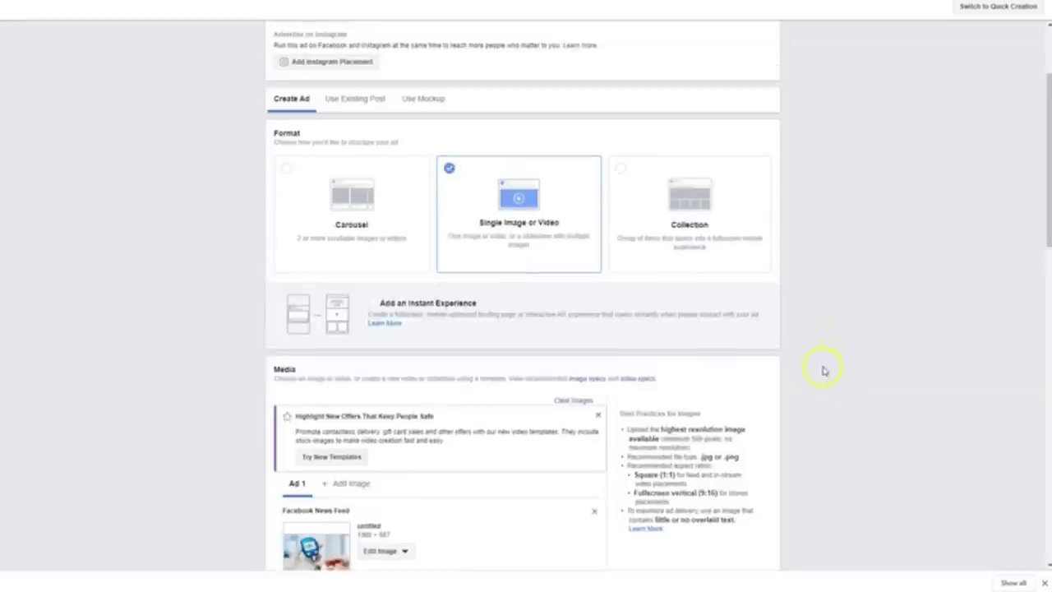
pyautogui.scroll(2, 824, 376)
pyautogui.scroll(-4, 824, 375)
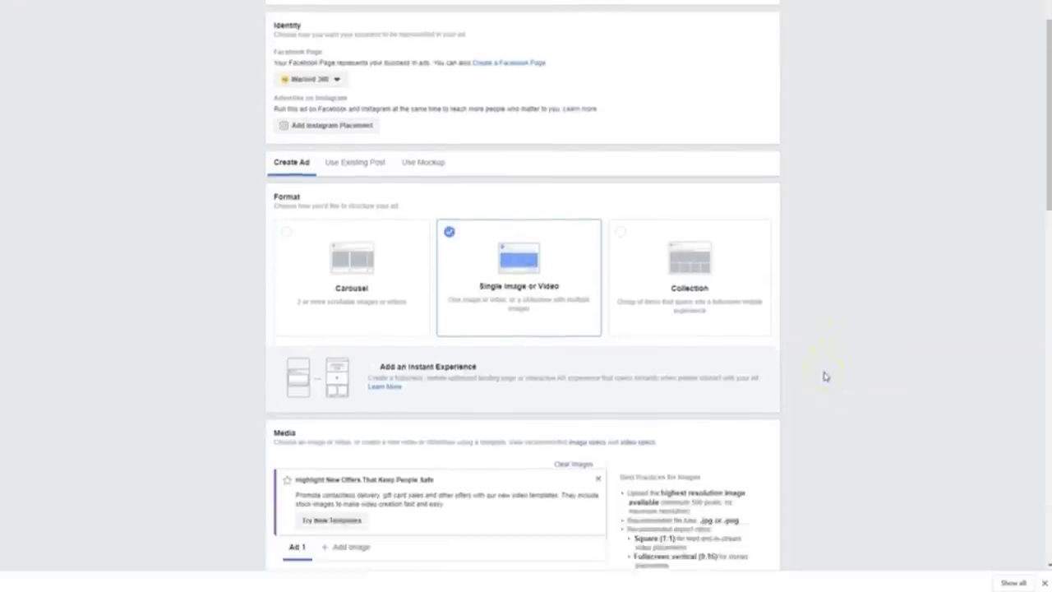
pyautogui.scroll(-6, 824, 376)
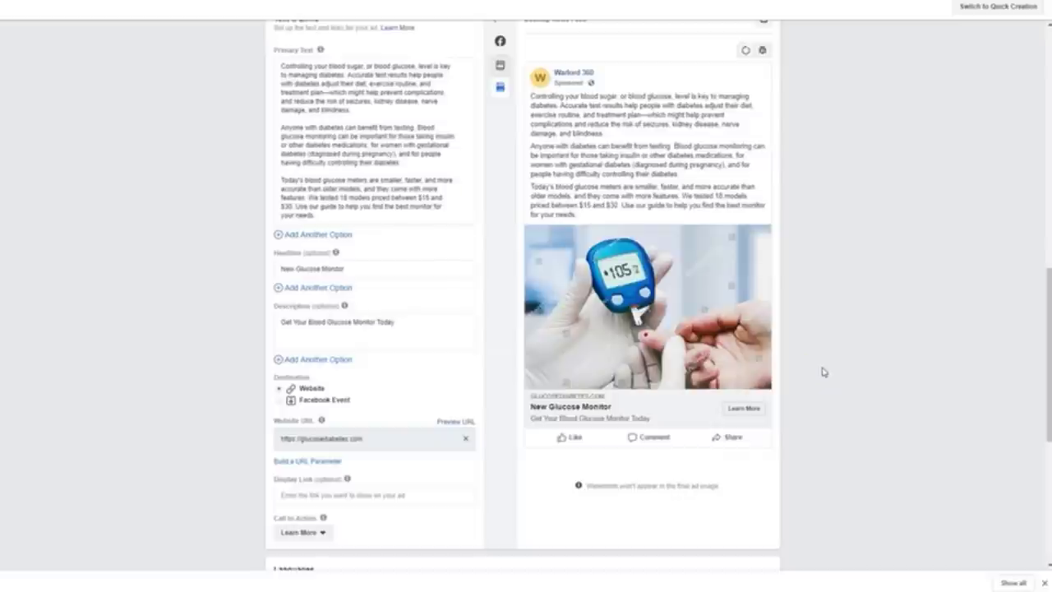
# Check the ad's tracking section, media and primary text once more against the Desktop News Feed preview.
pyautogui.scroll(-5, 823, 372)
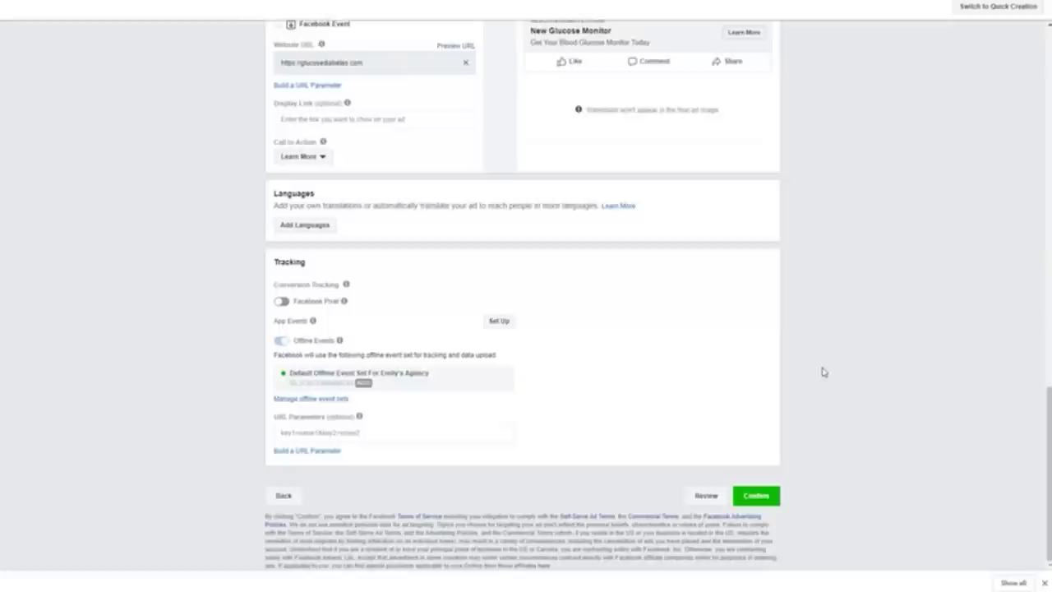
pyautogui.click(755, 501)
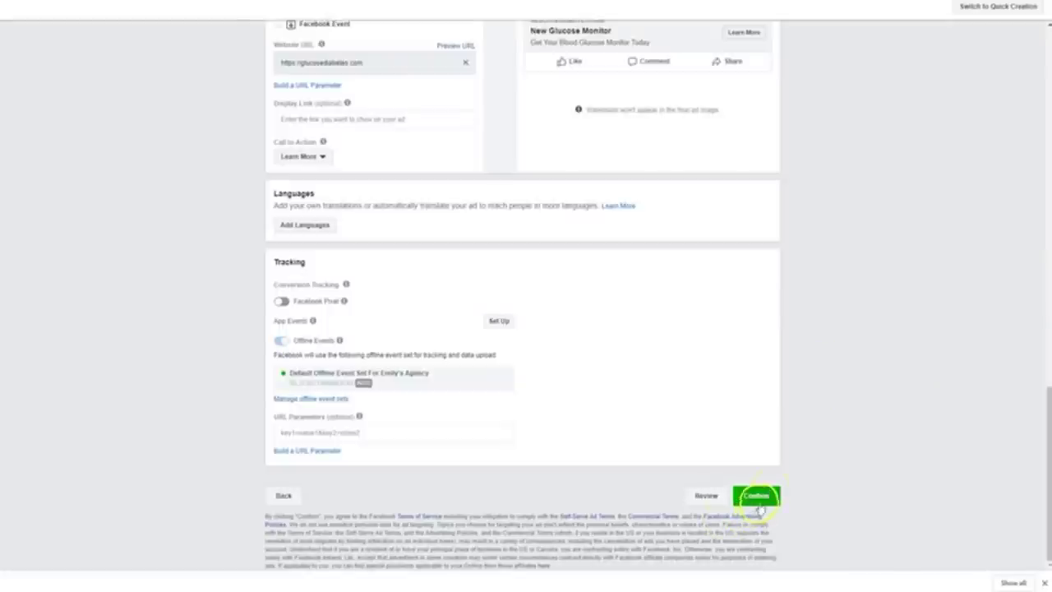
pyautogui.scroll(7, 828, 372)
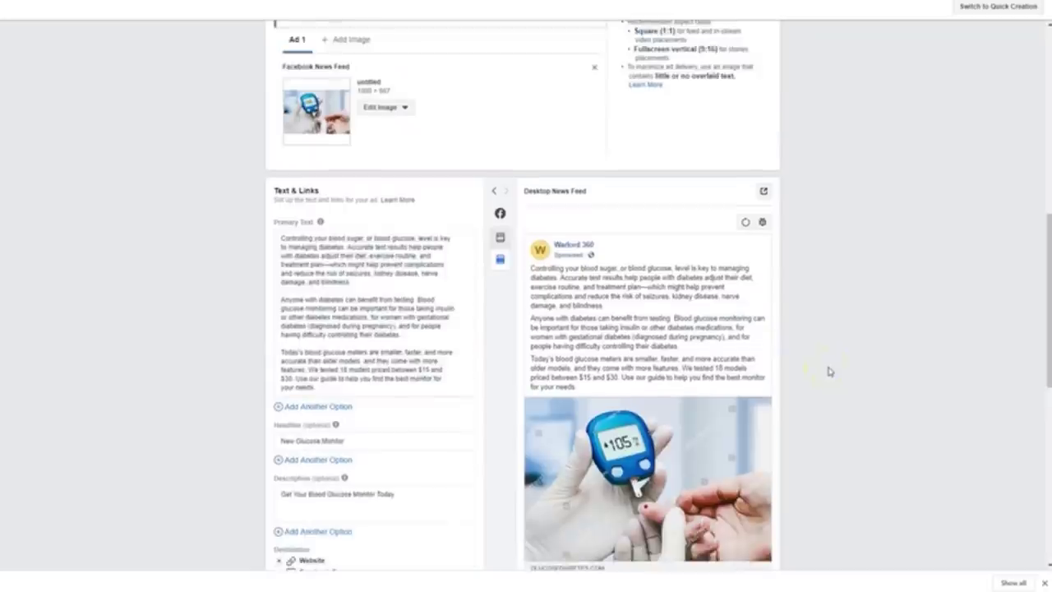
pyautogui.scroll(2, 828, 371)
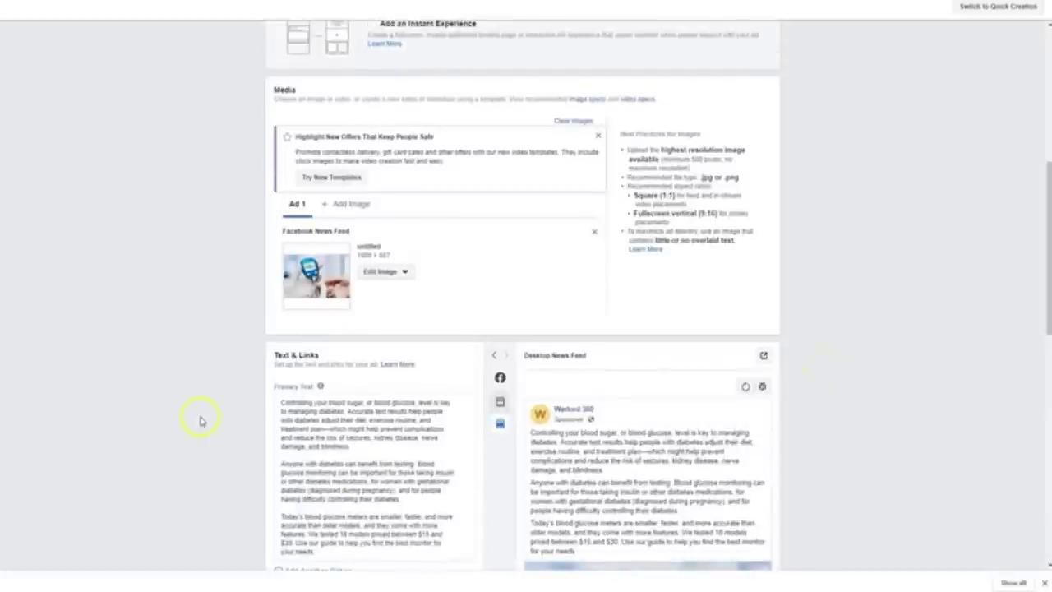
pyautogui.scroll(-7, 198, 421)
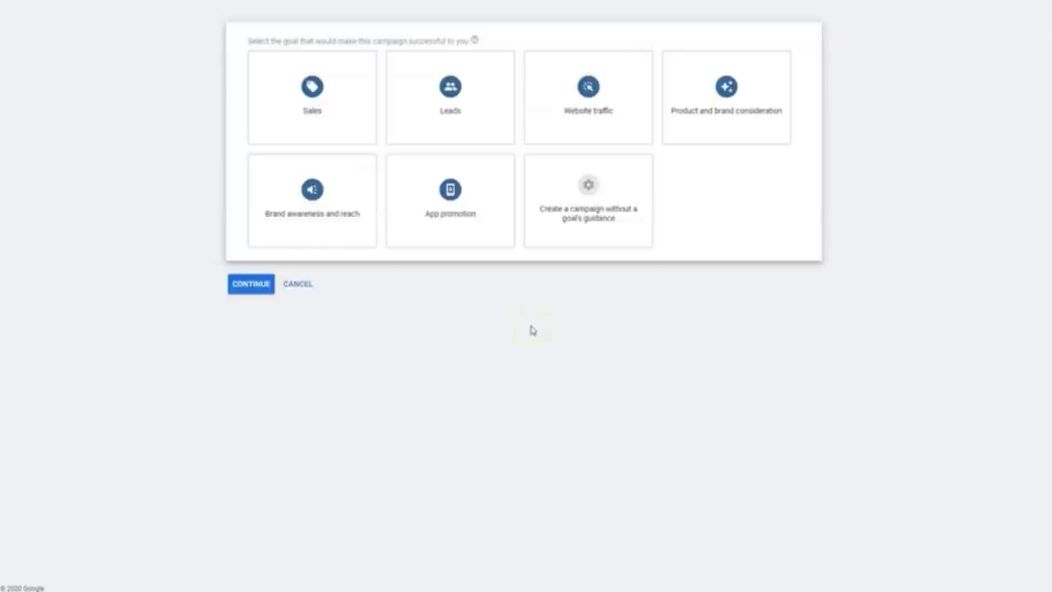
# Switch to Google Ads and choose Sales as the new campaign's goal and Search as its campaign type.
pyautogui.moveTo(502, 211)
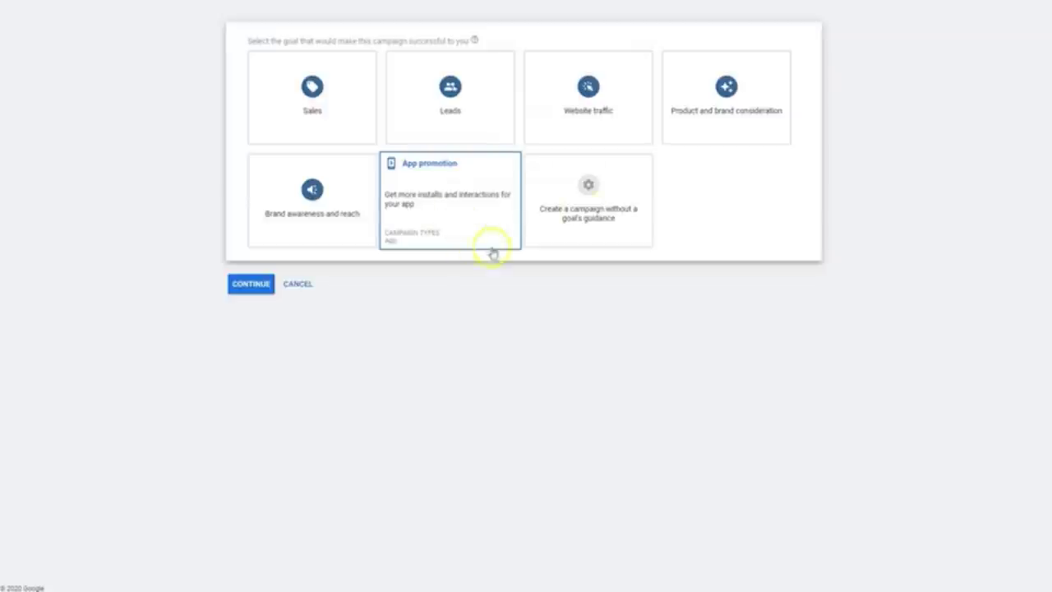
pyautogui.moveTo(588, 197)
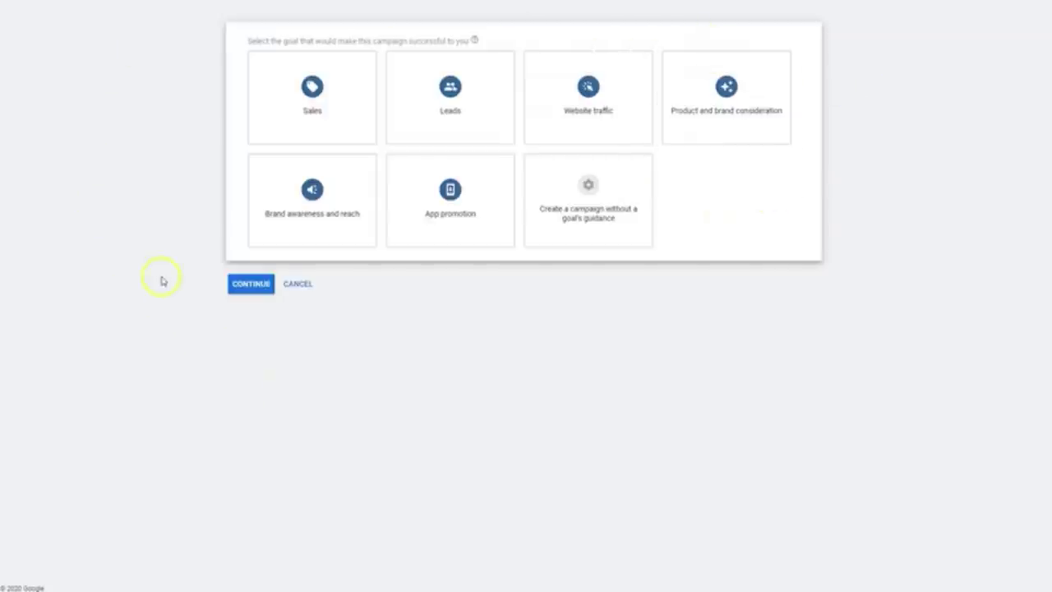
pyautogui.click(328, 104)
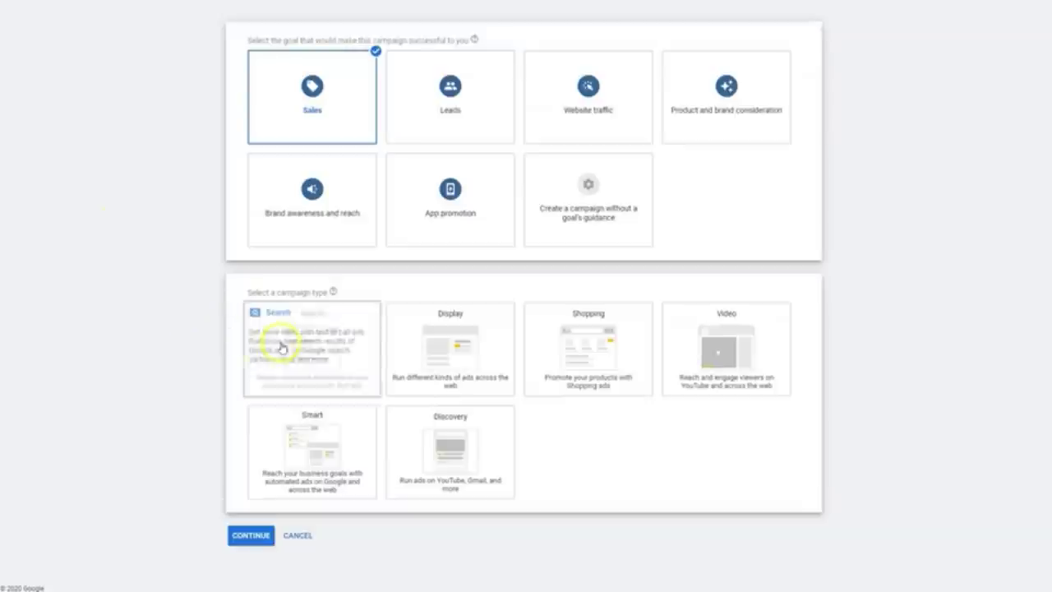
pyautogui.moveTo(426, 349)
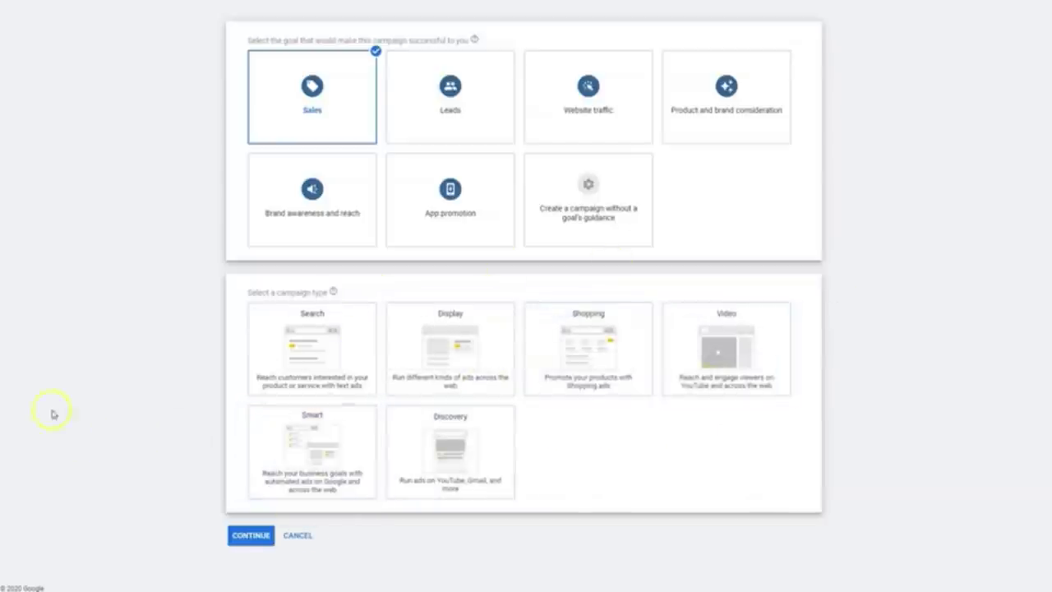
pyautogui.click(308, 349)
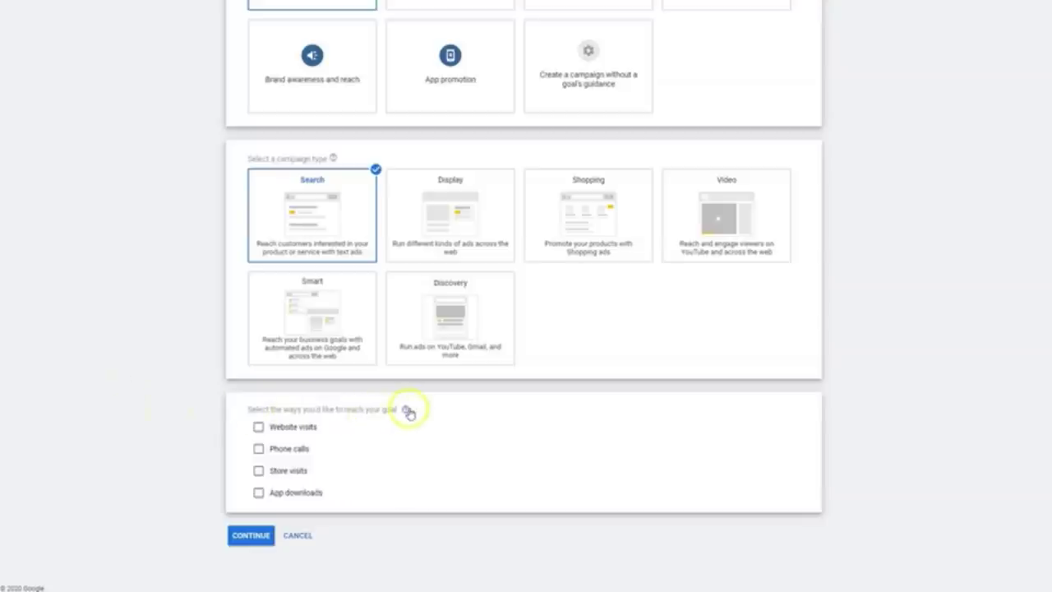
# Choose website visits as the way to reach the goal, enter DiabetesBeGone.com as the business website, and continue to the campaign settings.
pyautogui.click(290, 427)
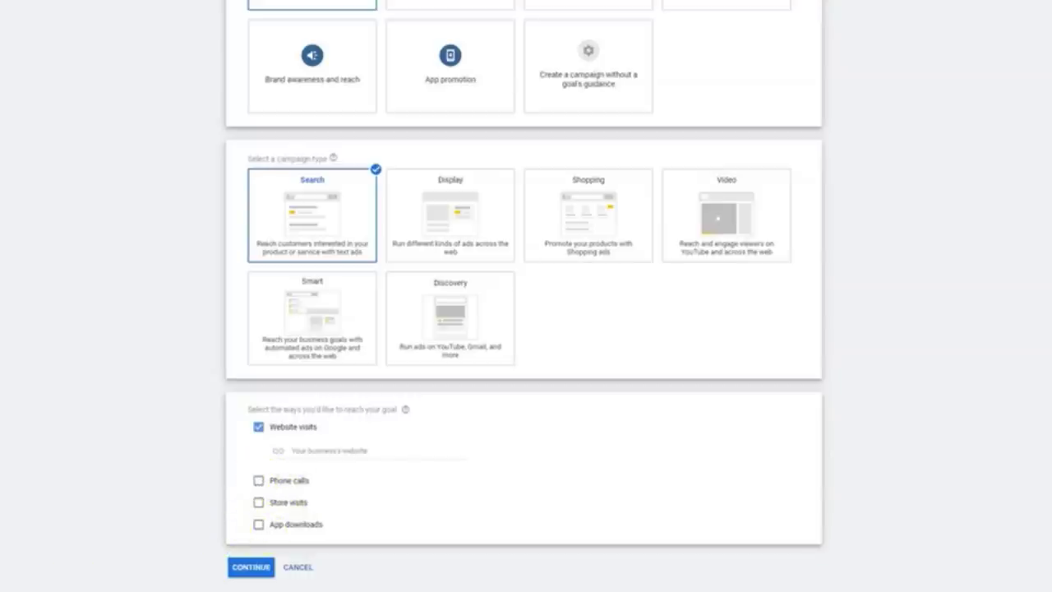
pyautogui.click(315, 449)
pyautogui.write('DiabetesAtDone.com')
pyautogui.click(175, 428)
pyautogui.scroll(-1, 214, 448)
pyautogui.click(262, 535)
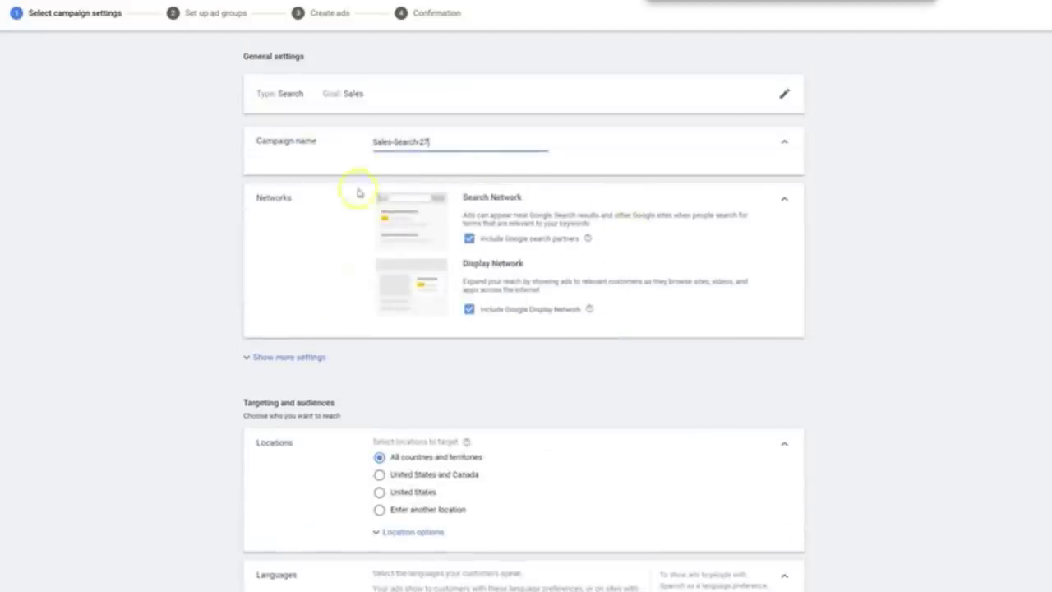
# Exclude the Google Display Network from the campaign and set the target locations to United States and Canada.
pyautogui.scroll(-1, 583, 263)
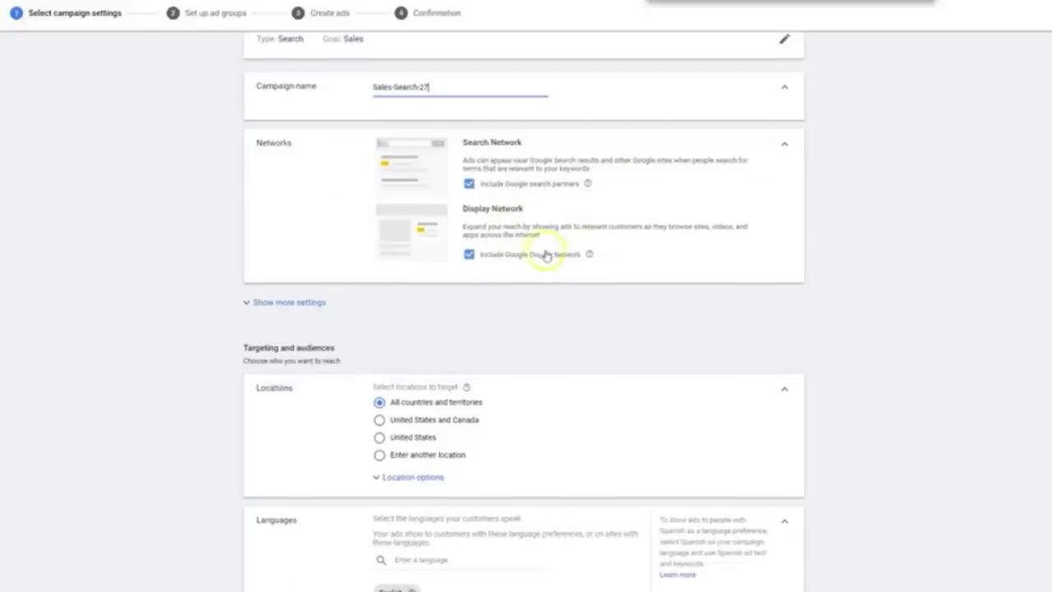
pyautogui.click(471, 261)
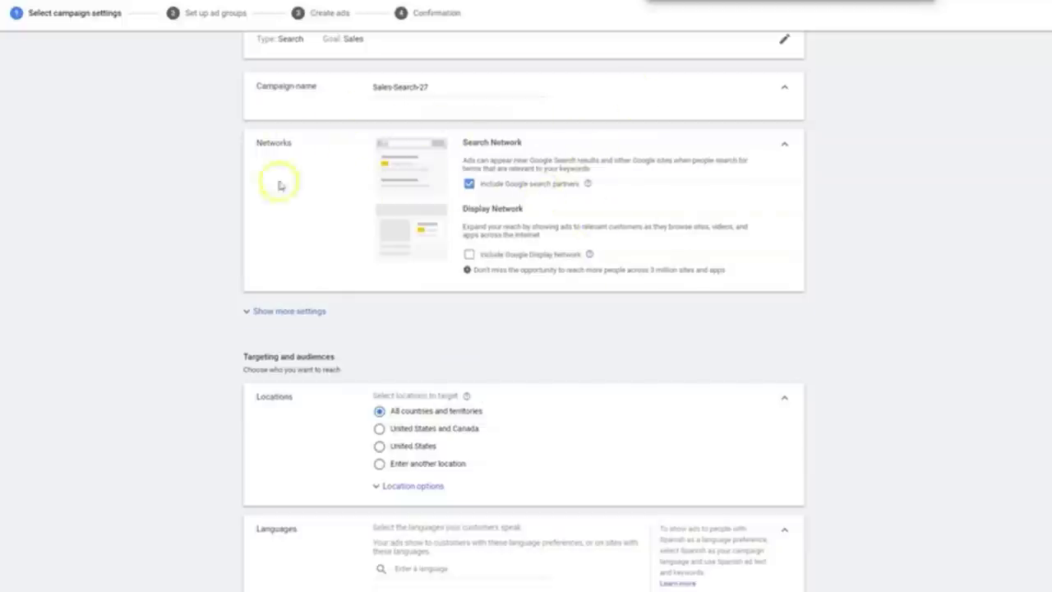
pyautogui.scroll(-2, 577, 216)
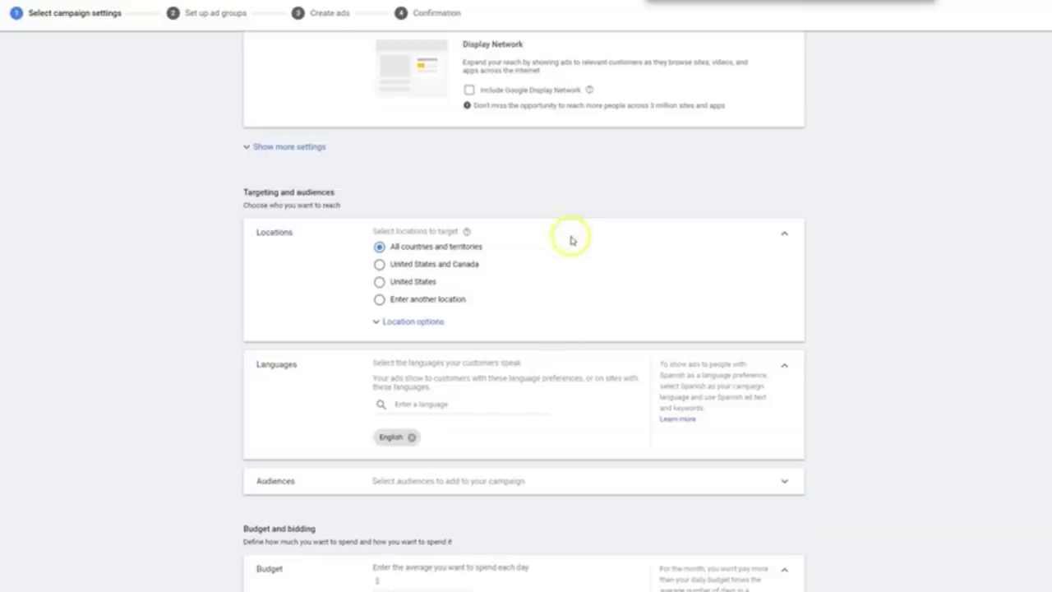
pyautogui.scroll(-1, 571, 240)
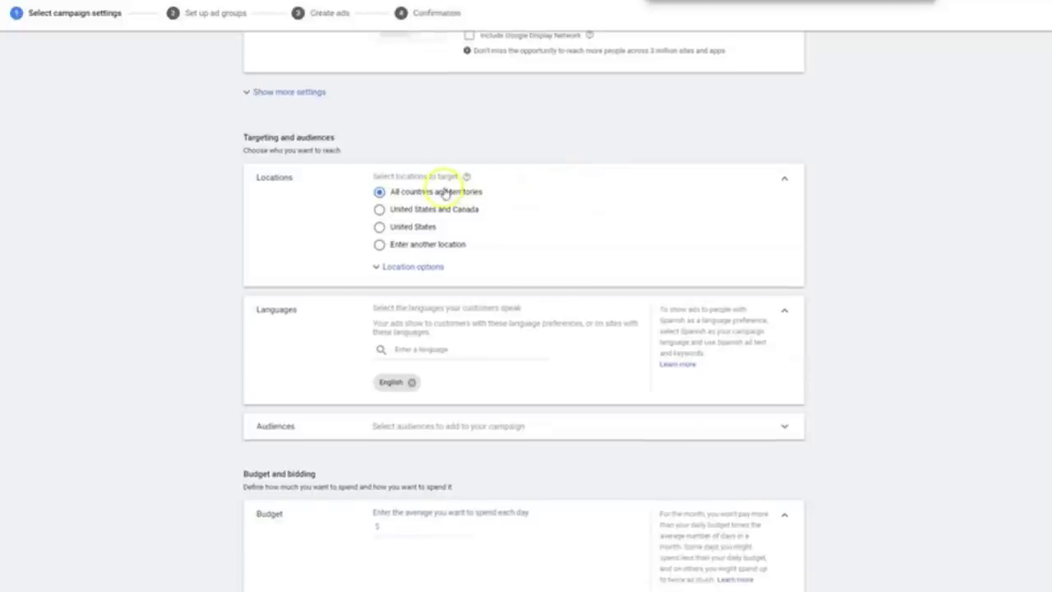
pyautogui.click(379, 210)
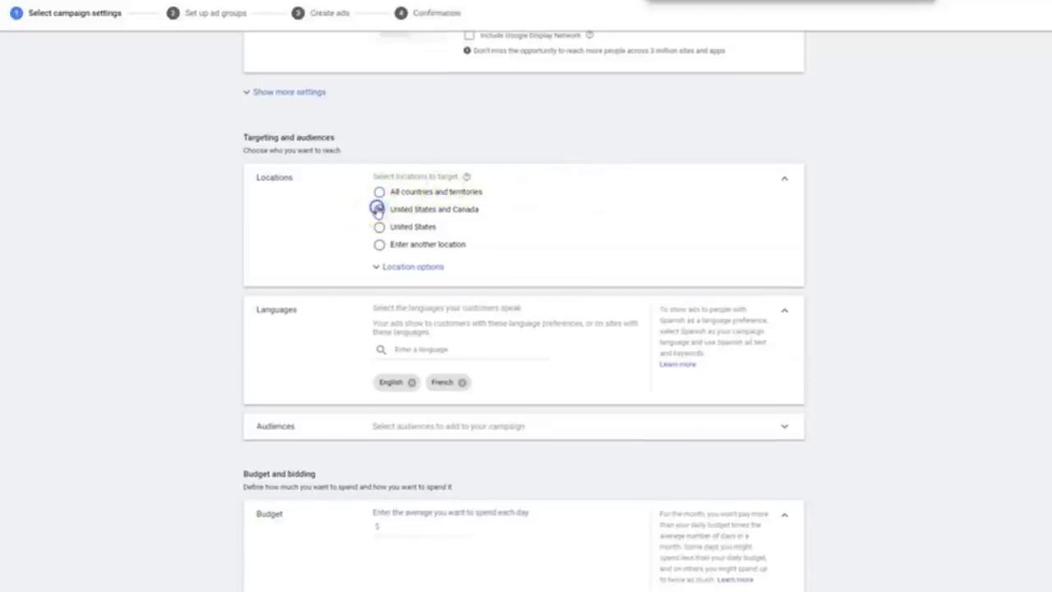
pyautogui.click(386, 271)
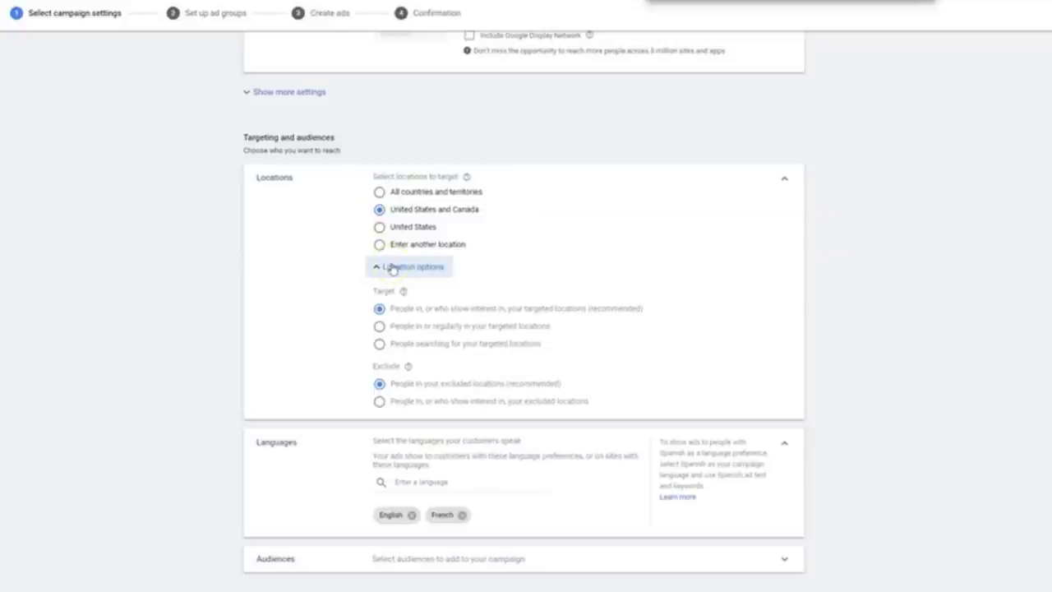
pyautogui.click(393, 268)
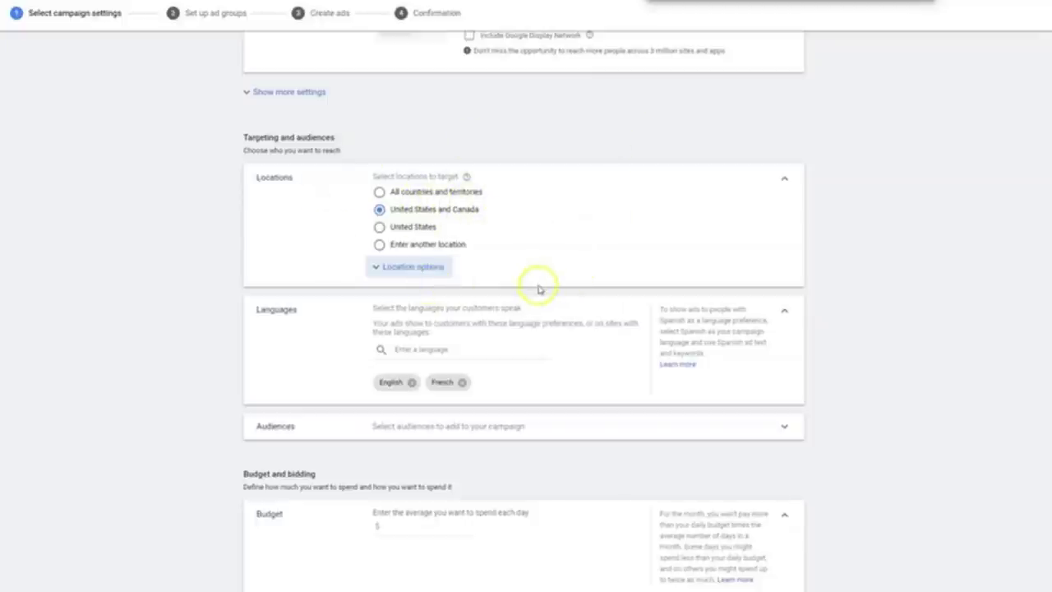
# Remove French from the campaign's languages, keeping only English.
pyautogui.scroll(-2, 538, 288)
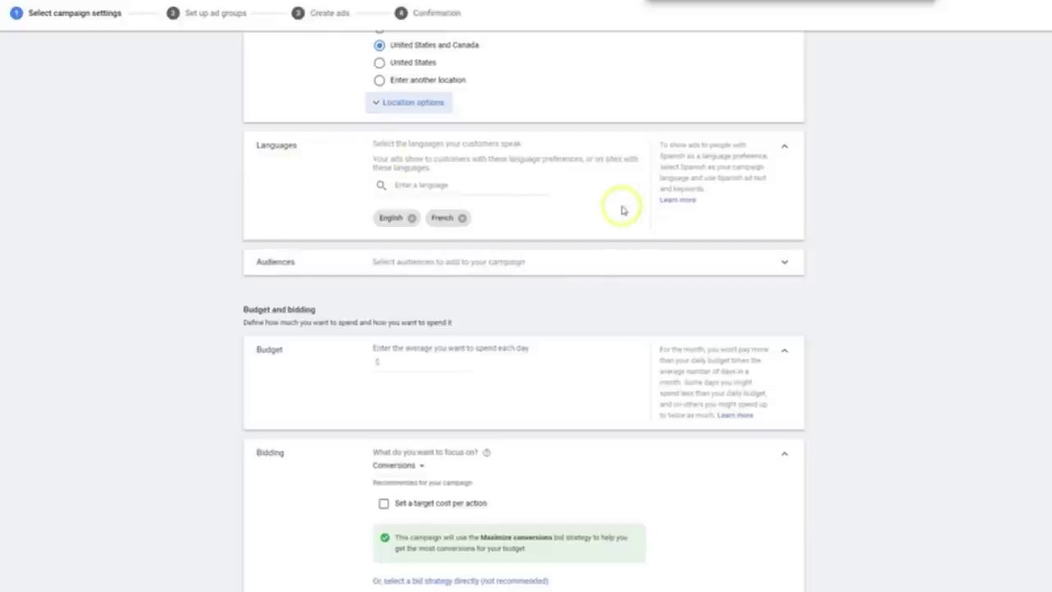
pyautogui.click(462, 218)
pyautogui.scroll(1, 514, 220)
pyautogui.scroll(-2, 493, 230)
pyautogui.scroll(1, 491, 236)
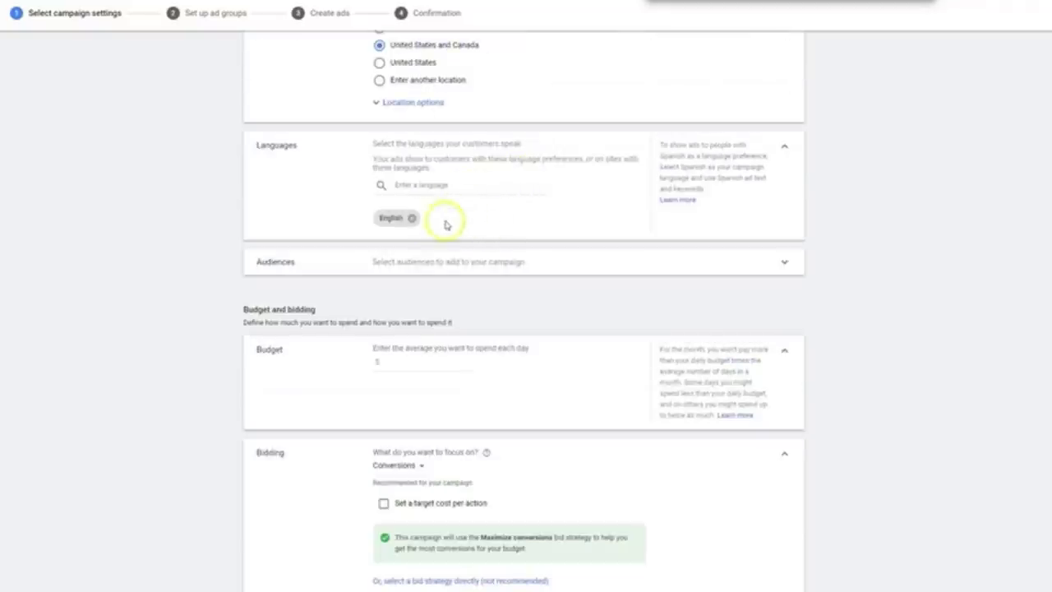
pyautogui.scroll(1, 489, 209)
# Inspect the campaign's audience selection and targeting settings without adding any audience.
pyautogui.scroll(-2, 496, 238)
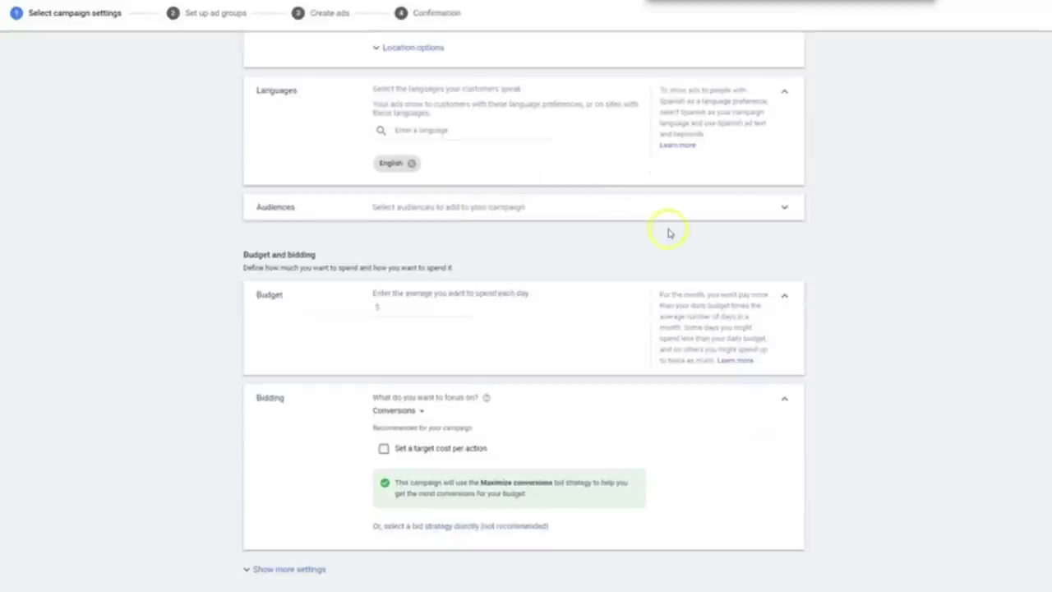
pyautogui.click(519, 218)
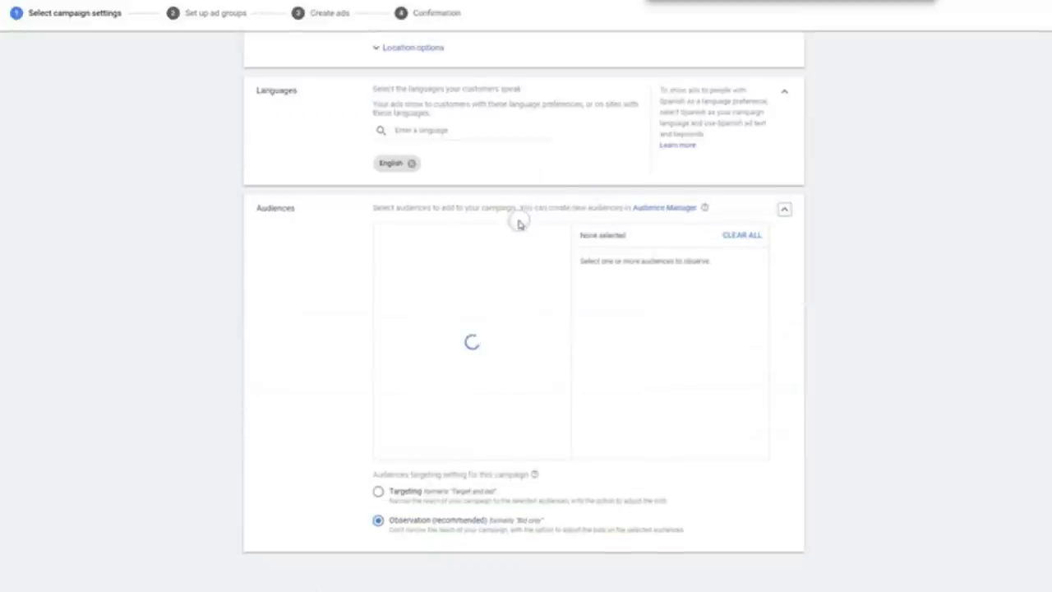
pyautogui.click(785, 213)
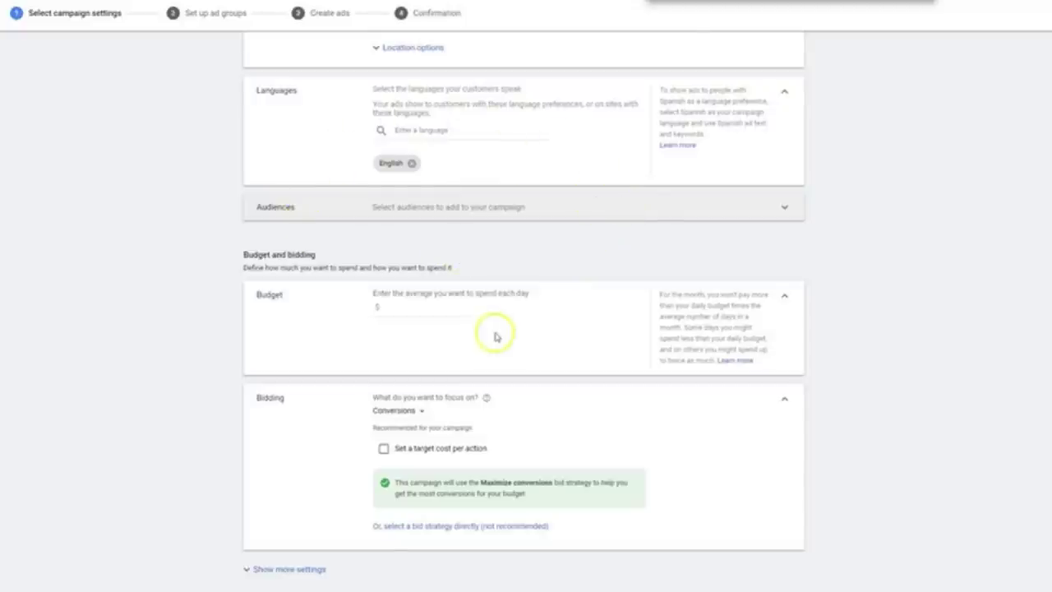
# Set the campaign's average daily budget to $10.
pyautogui.scroll(-2, 446, 188)
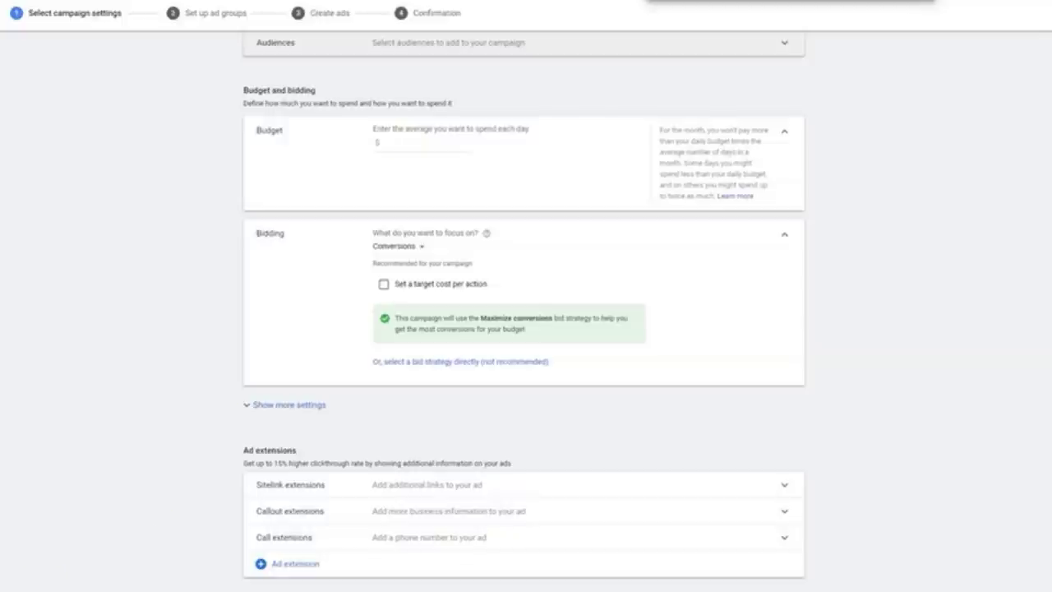
pyautogui.click(416, 143)
pyautogui.write('10')
pyautogui.press('Tab')
pyautogui.click(403, 143)
pyautogui.scroll(-1, 401, 138)
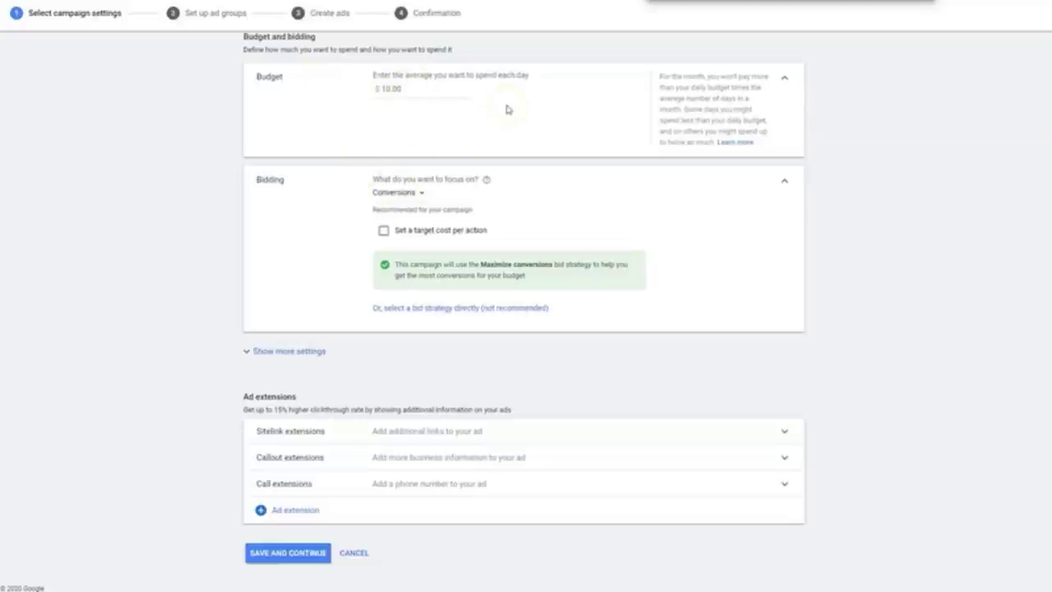
# Review the bidding focus options, including Conversion value, Clicks and Impression share, and keep Conversions.
pyautogui.click(423, 194)
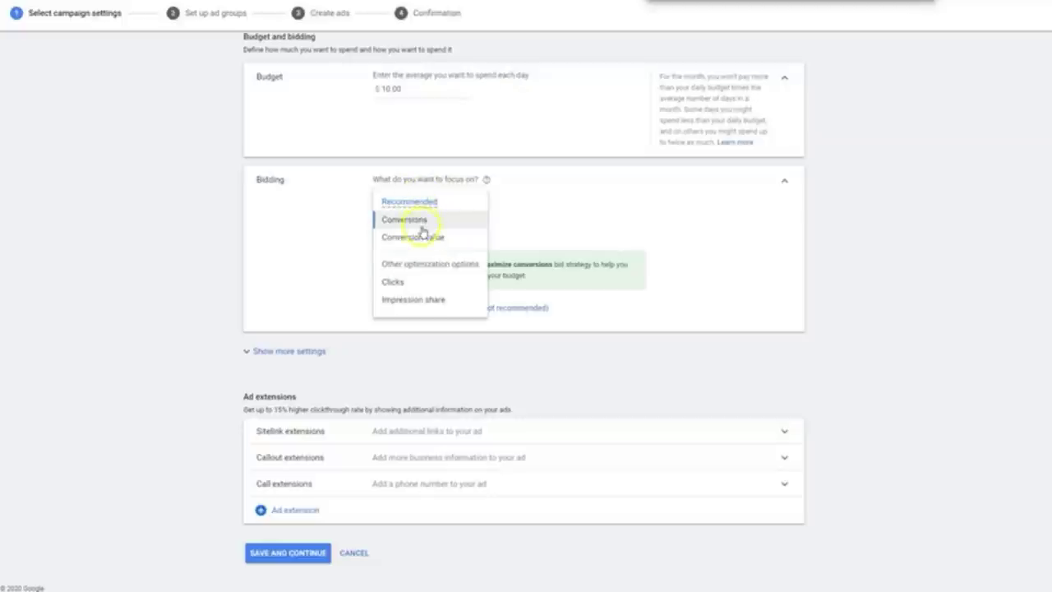
pyautogui.moveTo(435, 222)
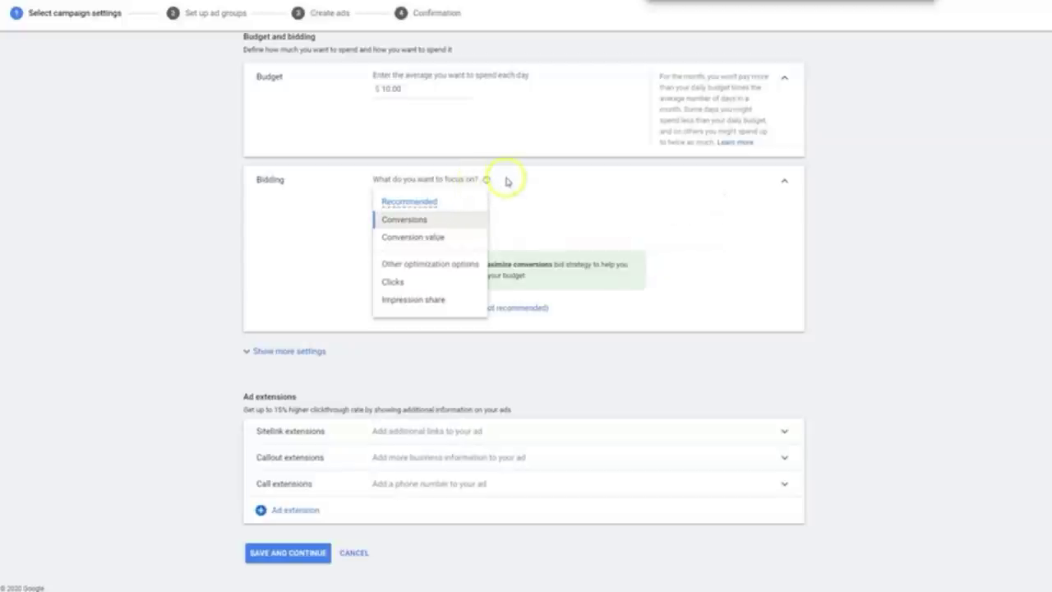
pyautogui.click(506, 183)
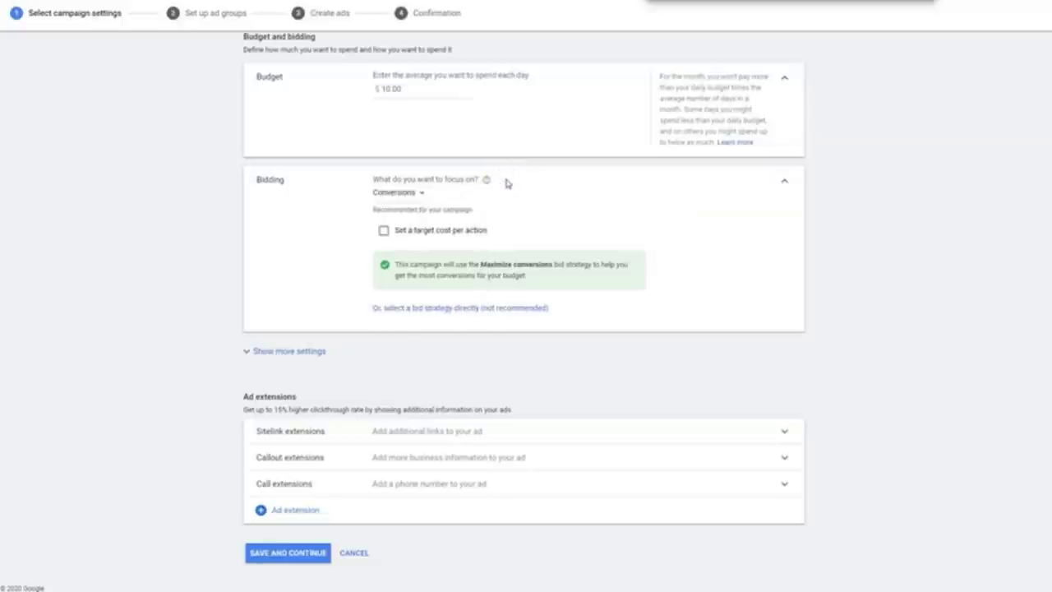
pyautogui.click(419, 197)
pyautogui.click(415, 162)
pyautogui.click(395, 198)
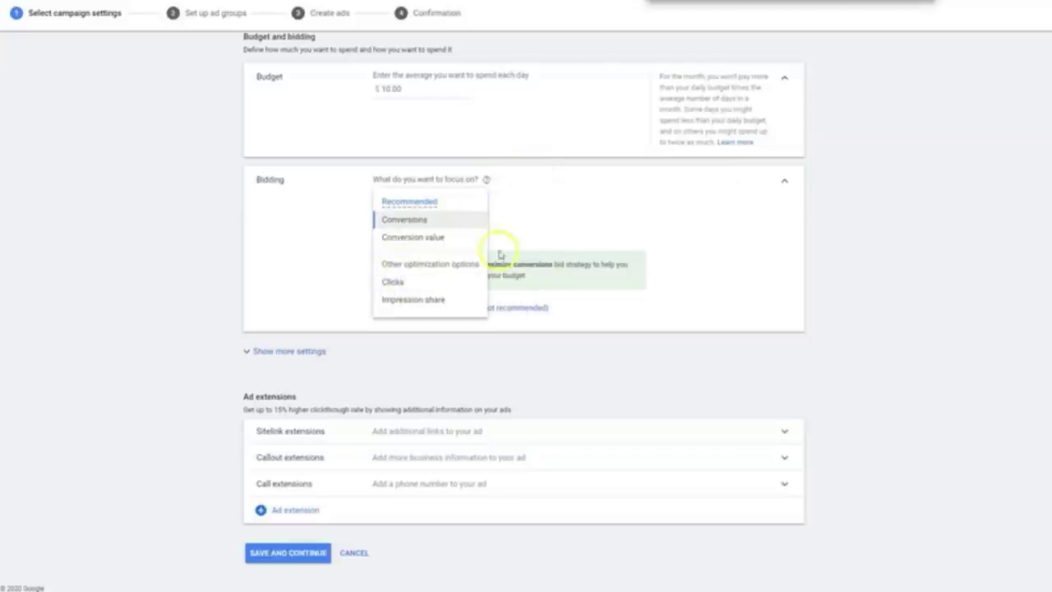
pyautogui.click(526, 192)
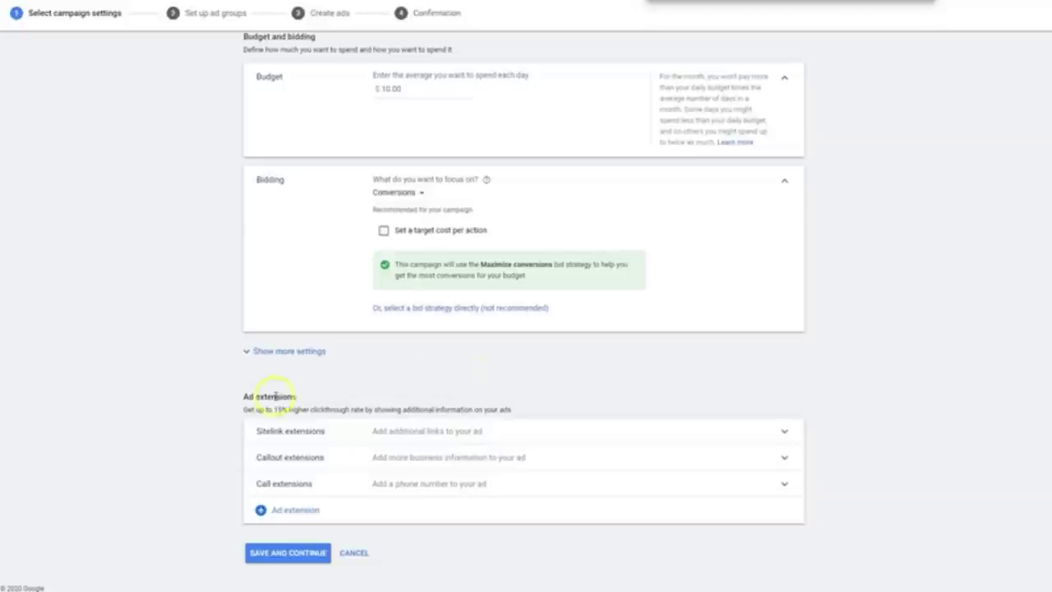
# Save the campaign settings without adding any ad extensions and continue to the ad group setup.
pyautogui.moveTo(243, 411); pyautogui.dragTo(390, 402)
pyautogui.click(417, 400)
pyautogui.click(287, 554)
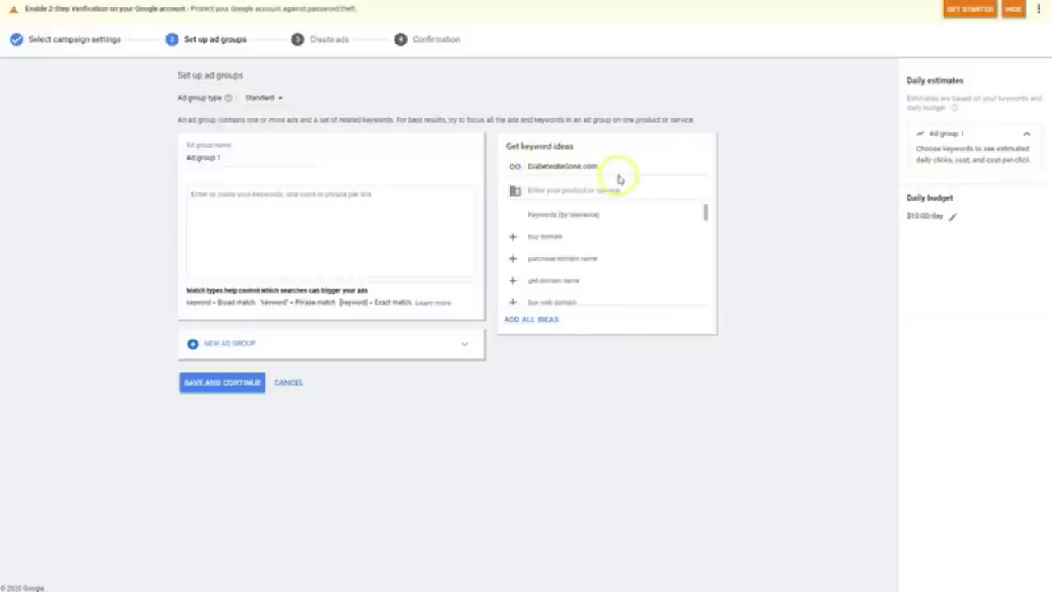
# Look through the keyword ideas suggested for DiabetesBeGone.com in the ad group setup.
pyautogui.scroll(-1, 581, 269)
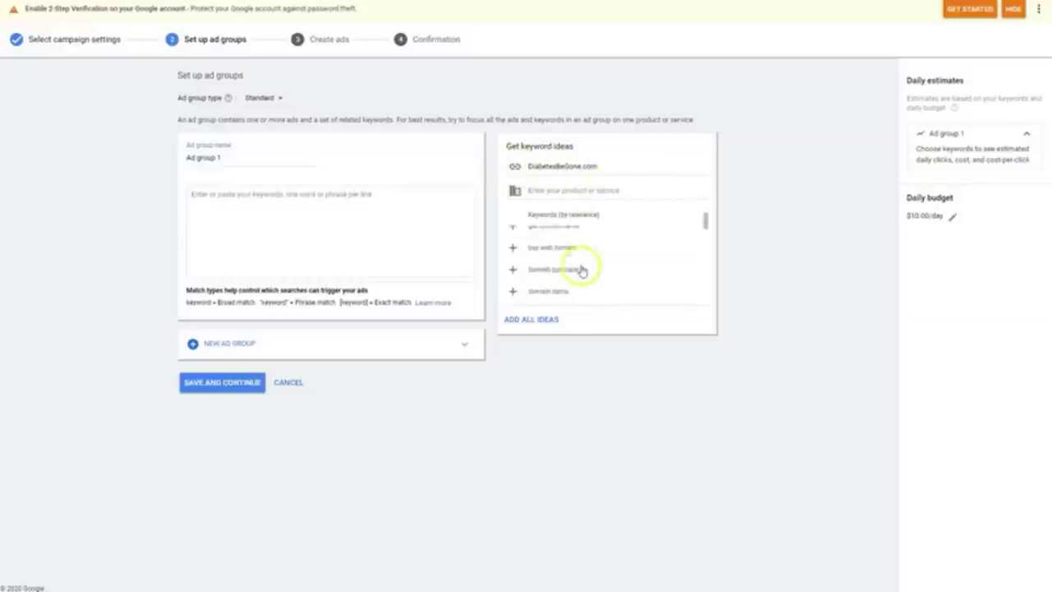
pyautogui.scroll(1, 580, 269)
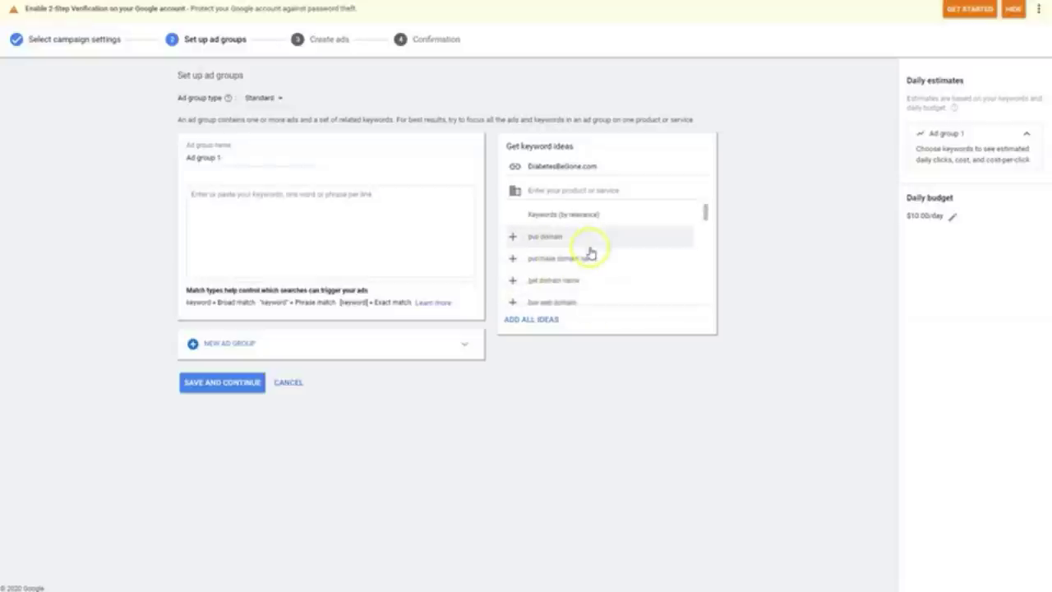
pyautogui.scroll(-3, 590, 253)
pyautogui.scroll(3, 596, 260)
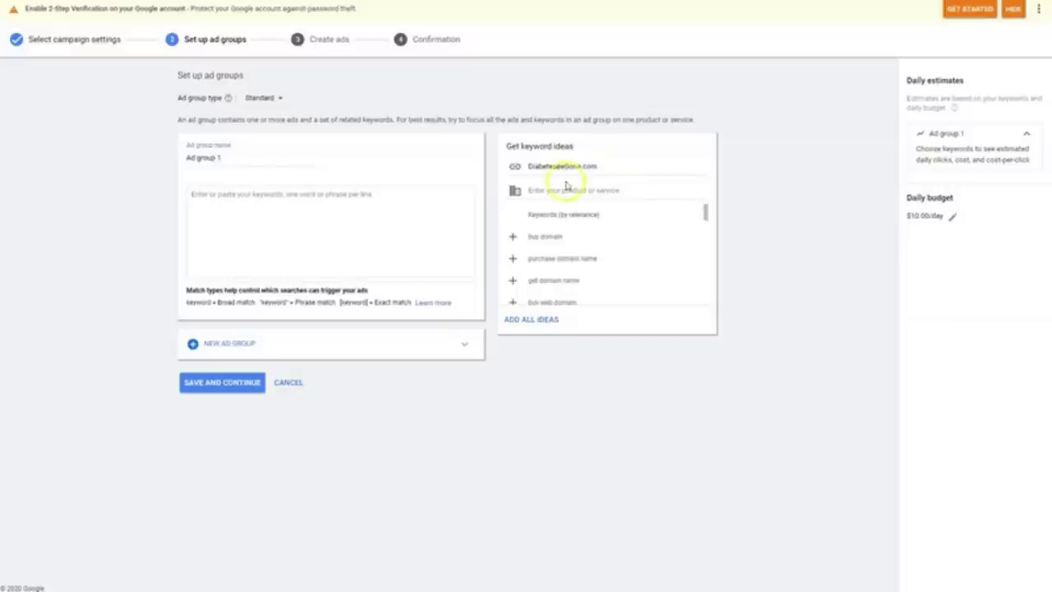
# Clear the related website from the keyword ideas and enter "blood glucose monitor" as the product or service.
pyautogui.tripleClick(605, 168)
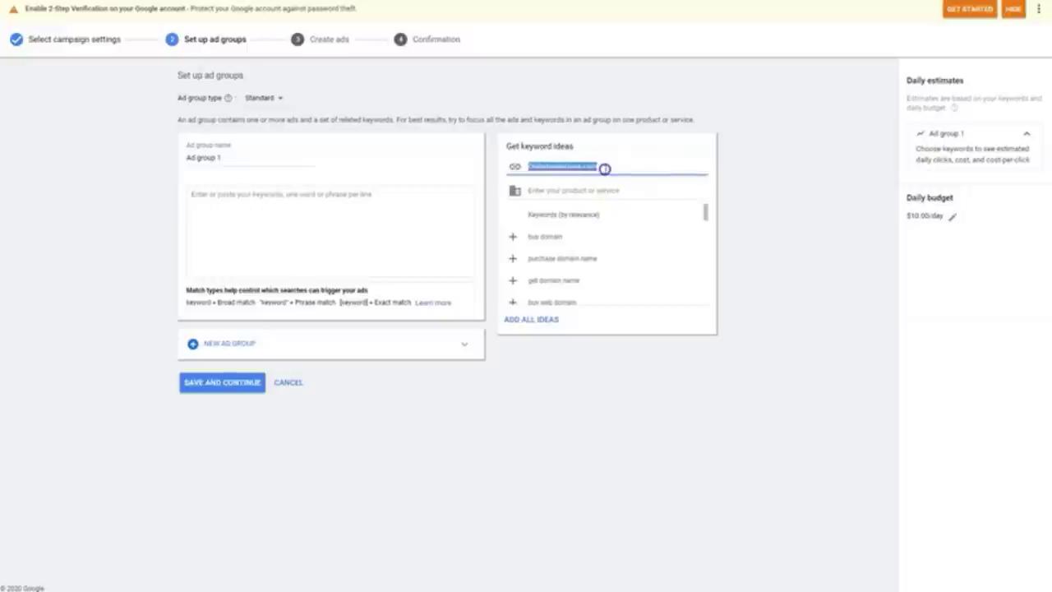
pyautogui.press('BackSpace')
pyautogui.click(613, 188)
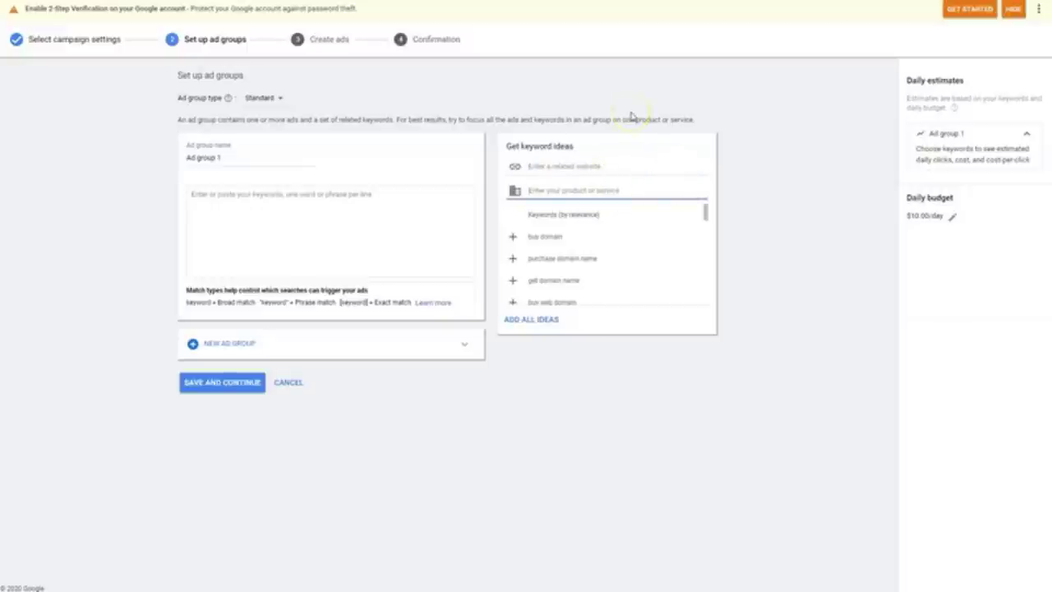
pyautogui.write('blood glucose monitor')
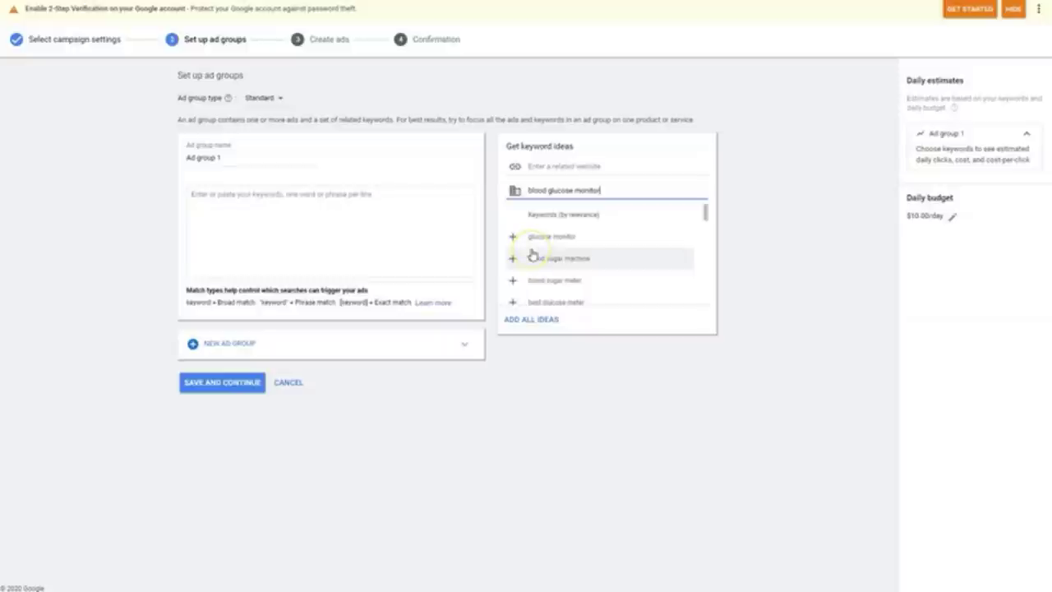
# Add the suggested keywords from "glucose monitor" and "blood sugar machine" through "blood glucose monitoring system" and "best blood sugar monitor" to Ad group 1.
pyautogui.click(568, 238)
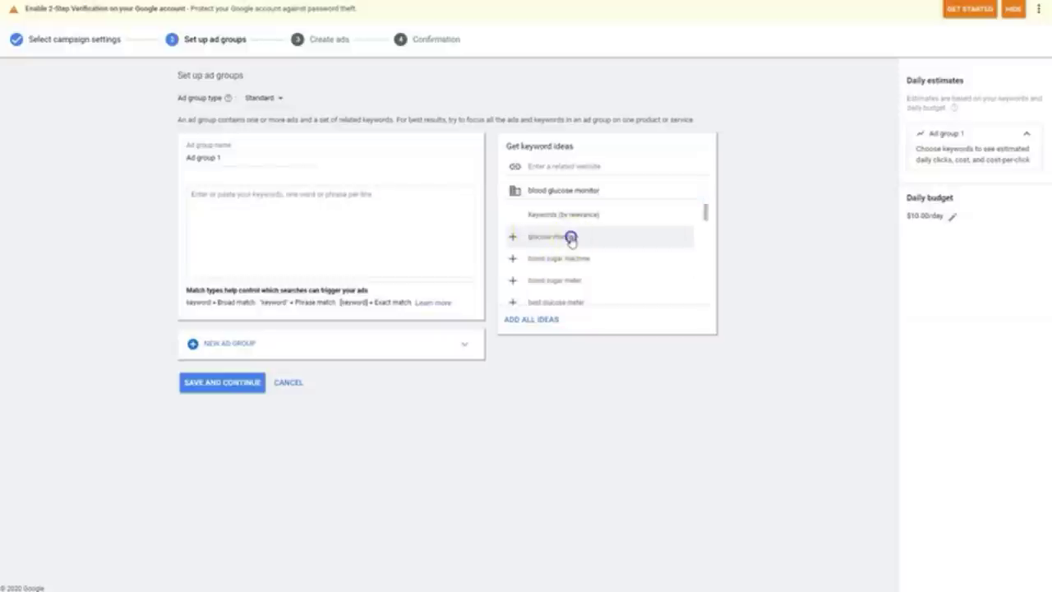
pyautogui.click(570, 240)
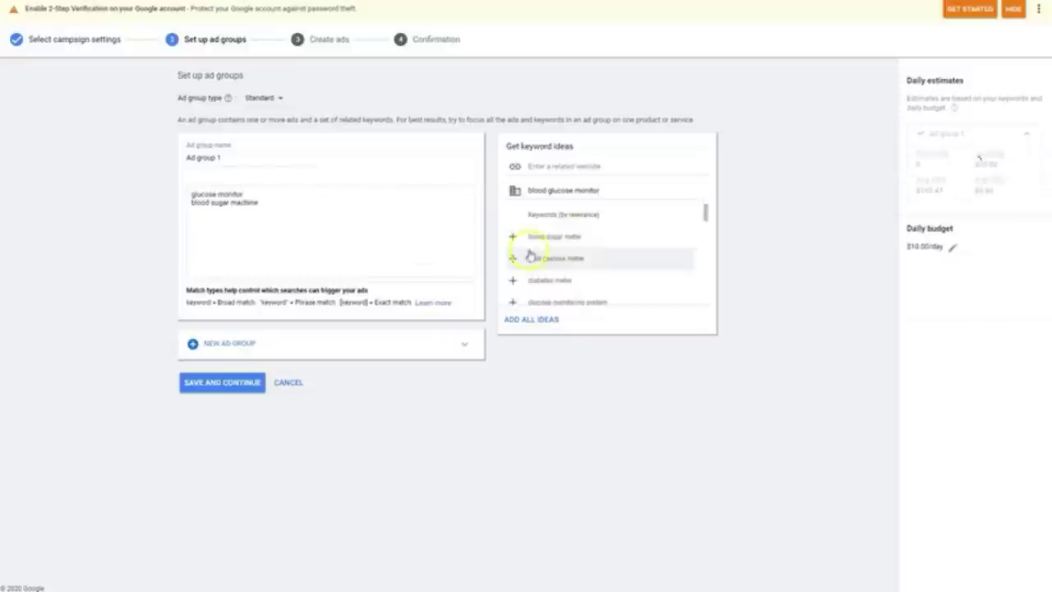
pyautogui.click(597, 243)
pyautogui.click(602, 244)
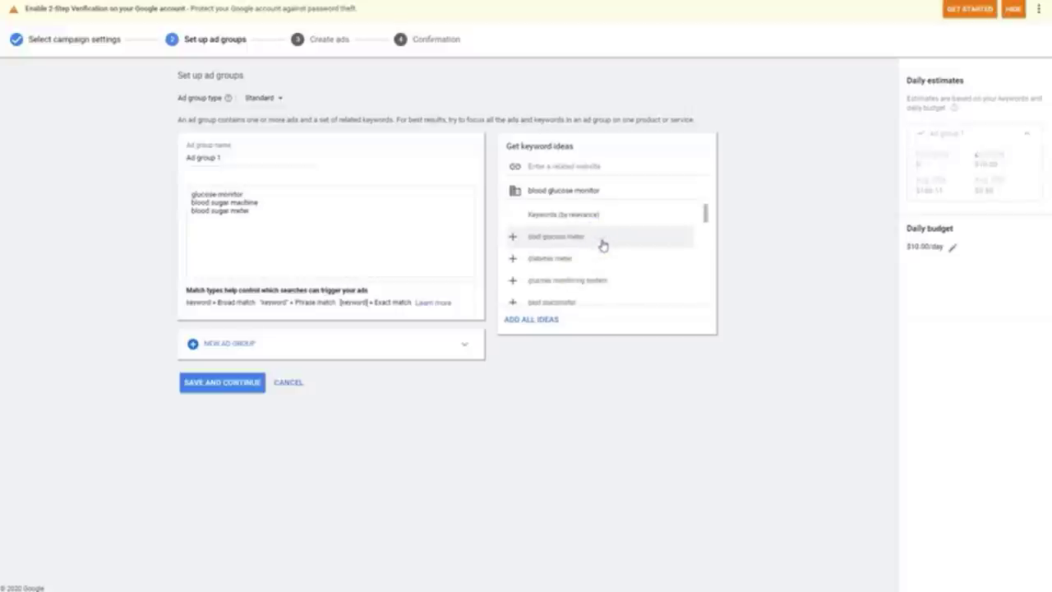
pyautogui.click(563, 240)
pyautogui.click(582, 236)
pyautogui.click(585, 236)
pyautogui.click(587, 236)
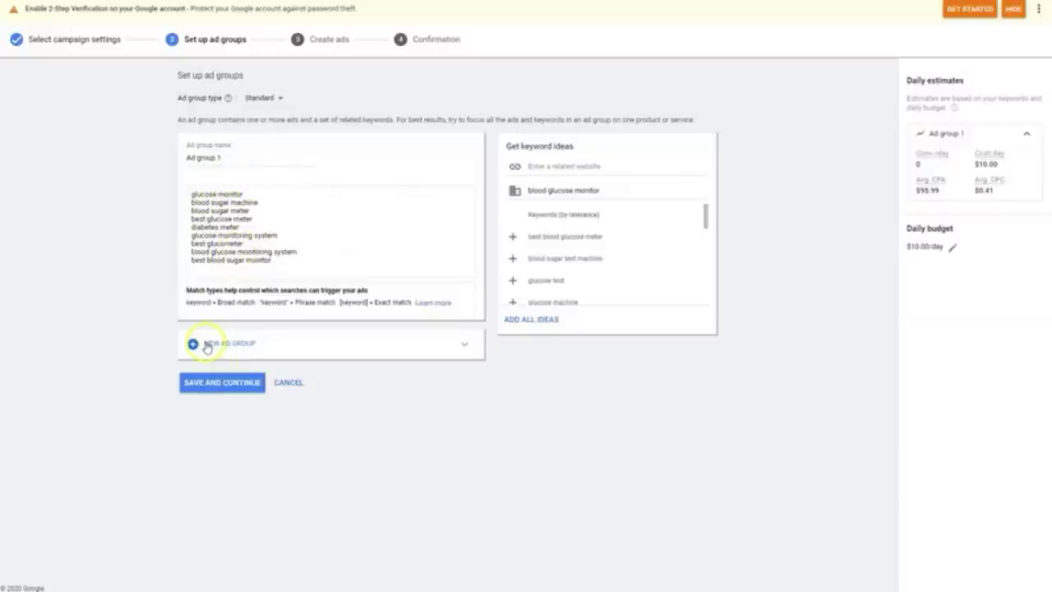
# Try adding a second ad group, remove it, and save Ad group 1 to continue to ad creation.
pyautogui.click(465, 346)
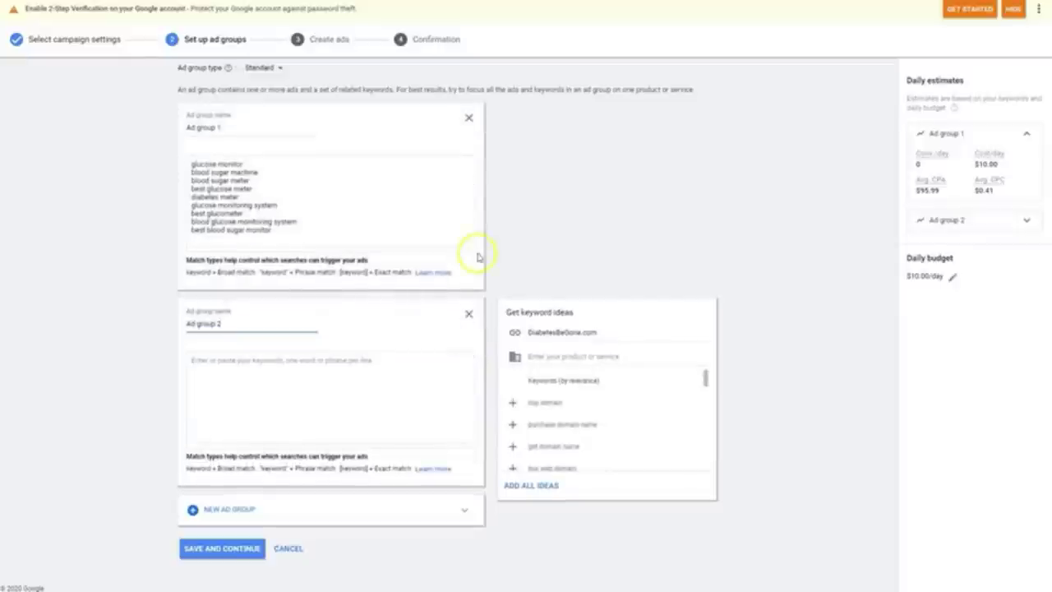
pyautogui.click(469, 318)
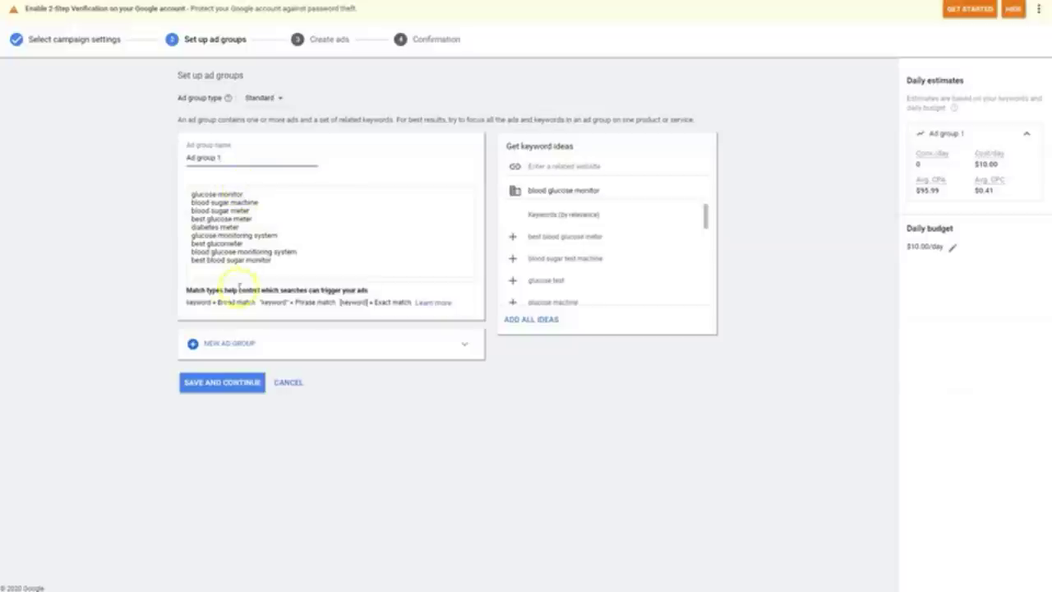
pyautogui.click(227, 382)
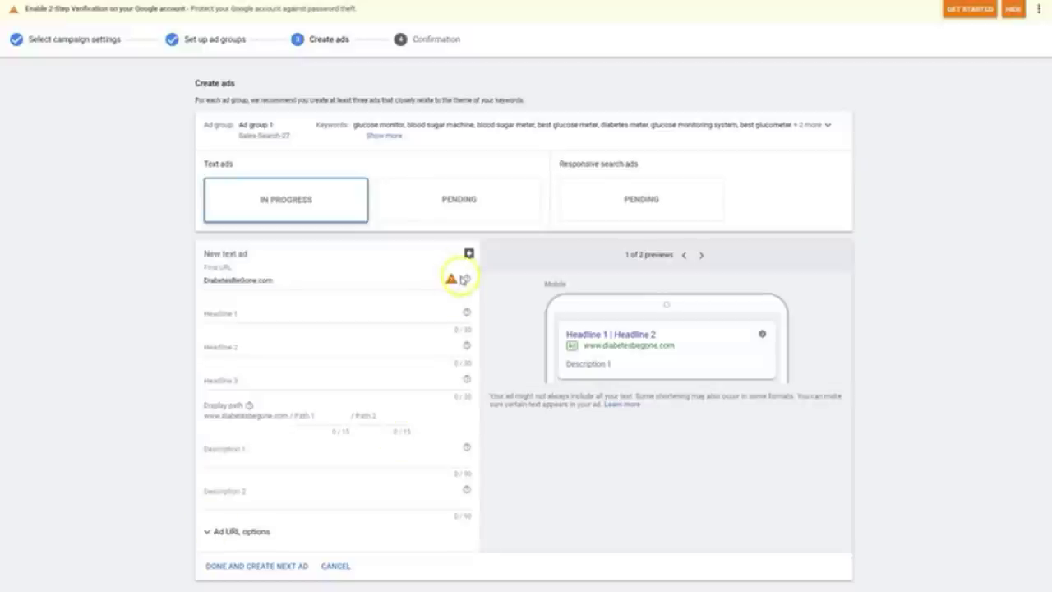
pyautogui.moveTo(451, 280)
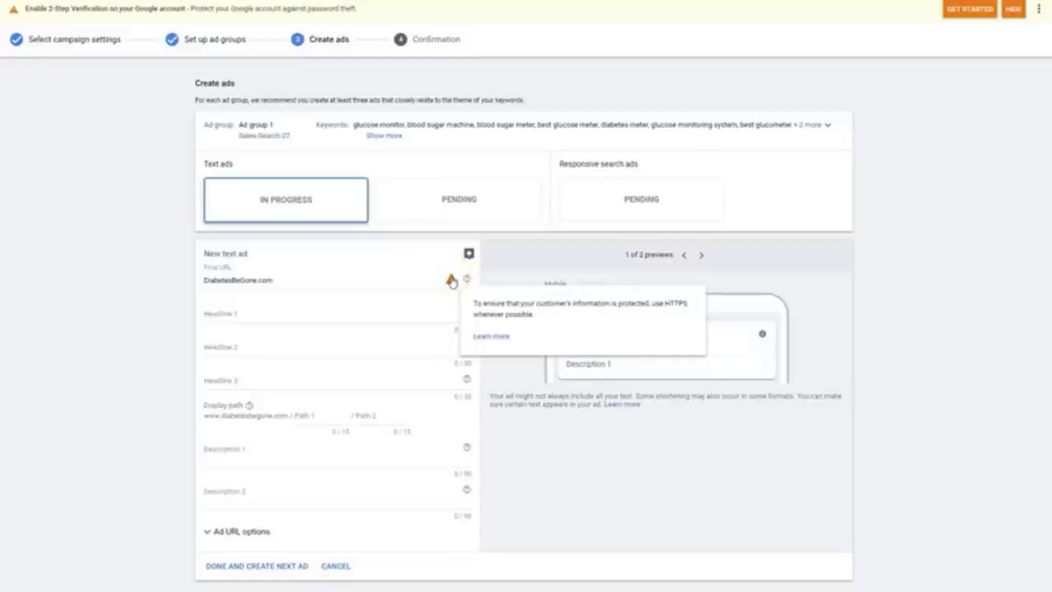
pyautogui.click(209, 280)
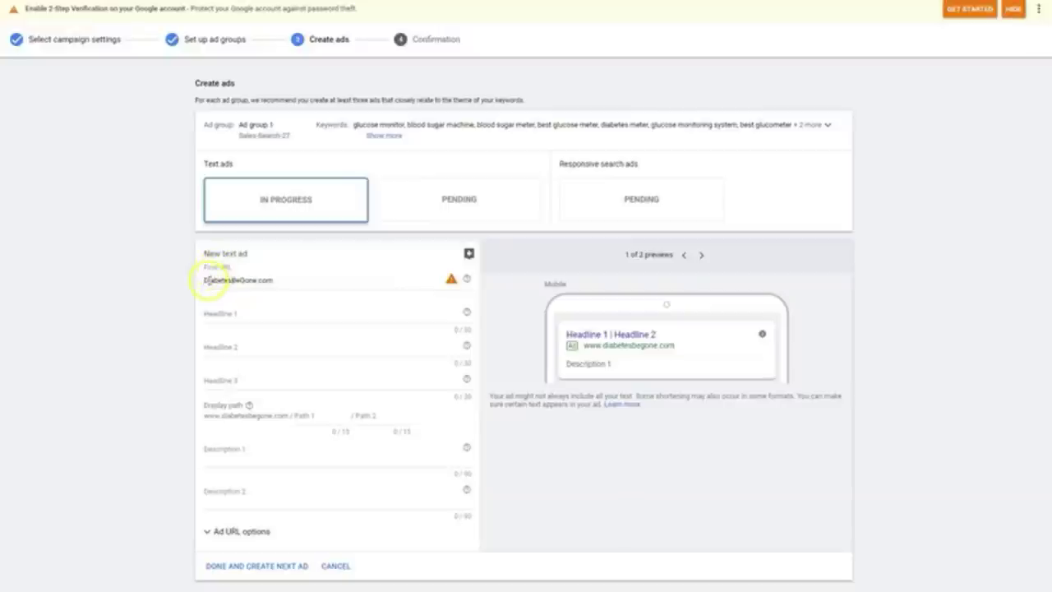
pyautogui.write('https://')
pyautogui.click(134, 258)
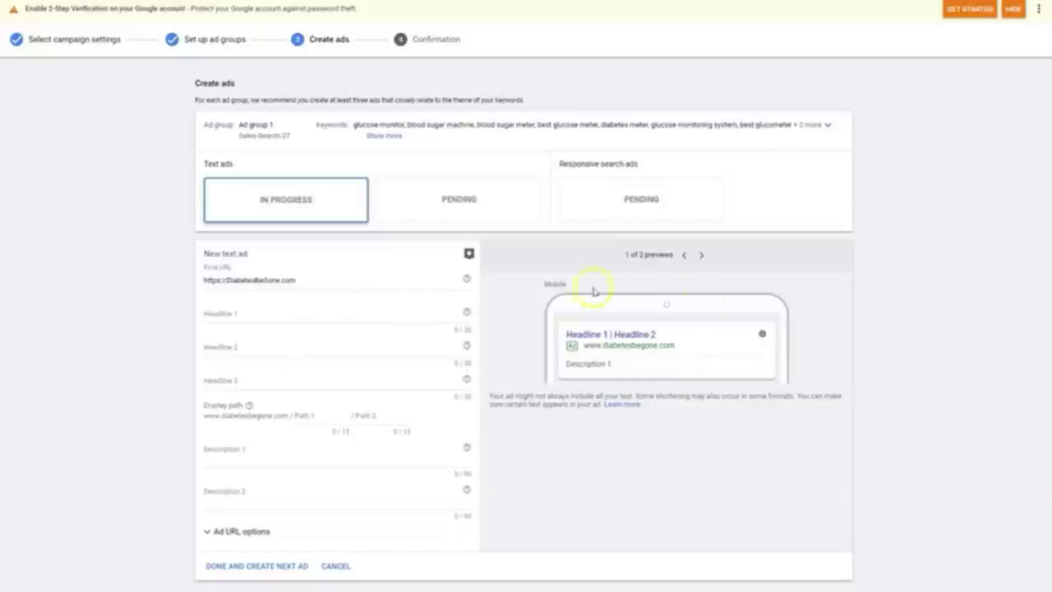
# Set the ad's Headline 1 to "Best Blood Glucose Monitor" and Headline 2 to "Get the top monitor".
pyautogui.click(290, 315)
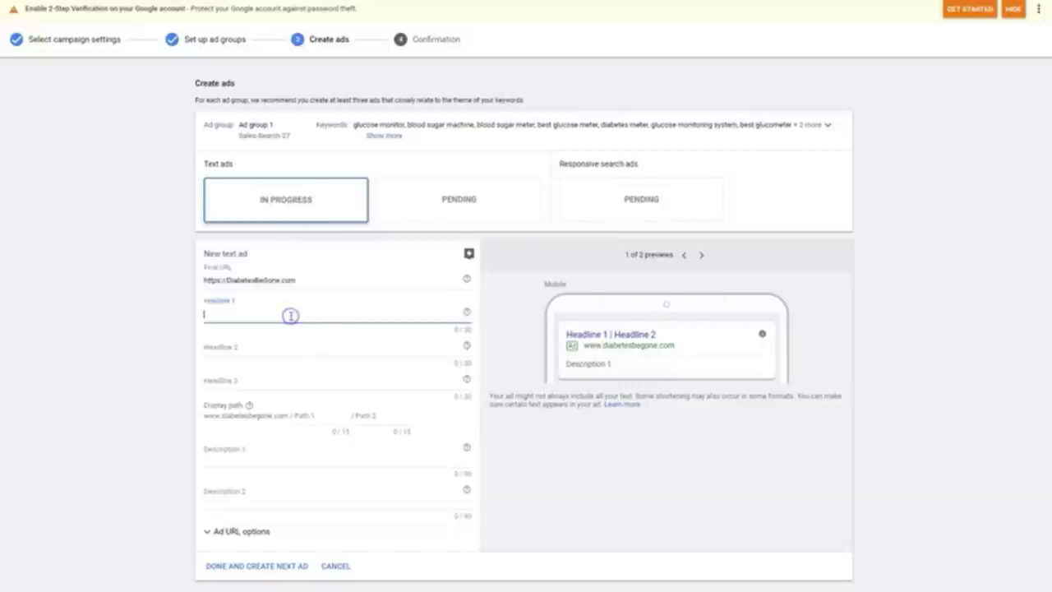
pyautogui.write('Best Blood Glucose Monitor')
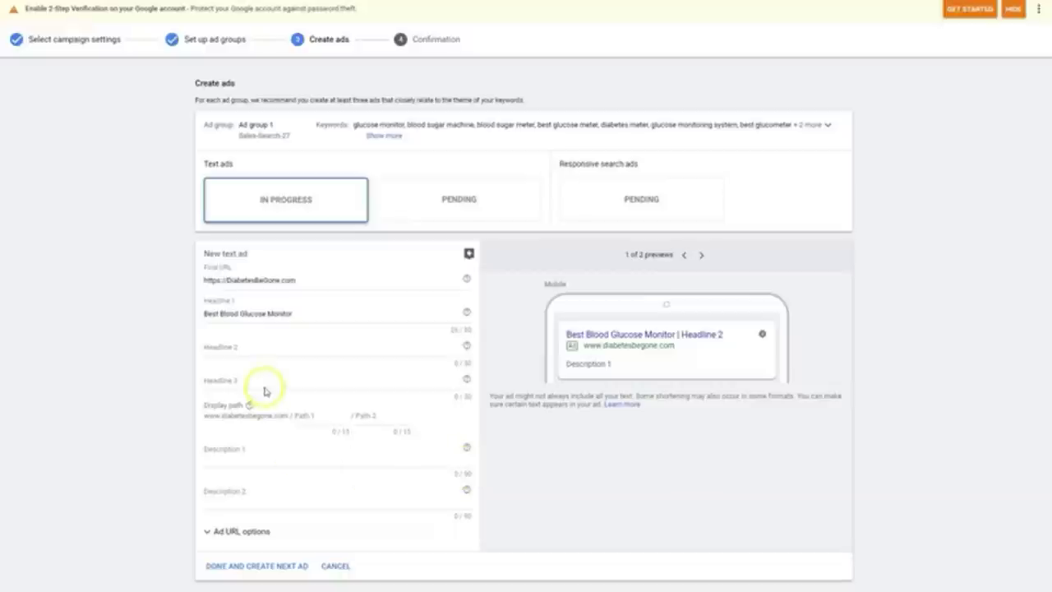
pyautogui.click(272, 348)
pyautogui.write('Get the top monitor on the market')
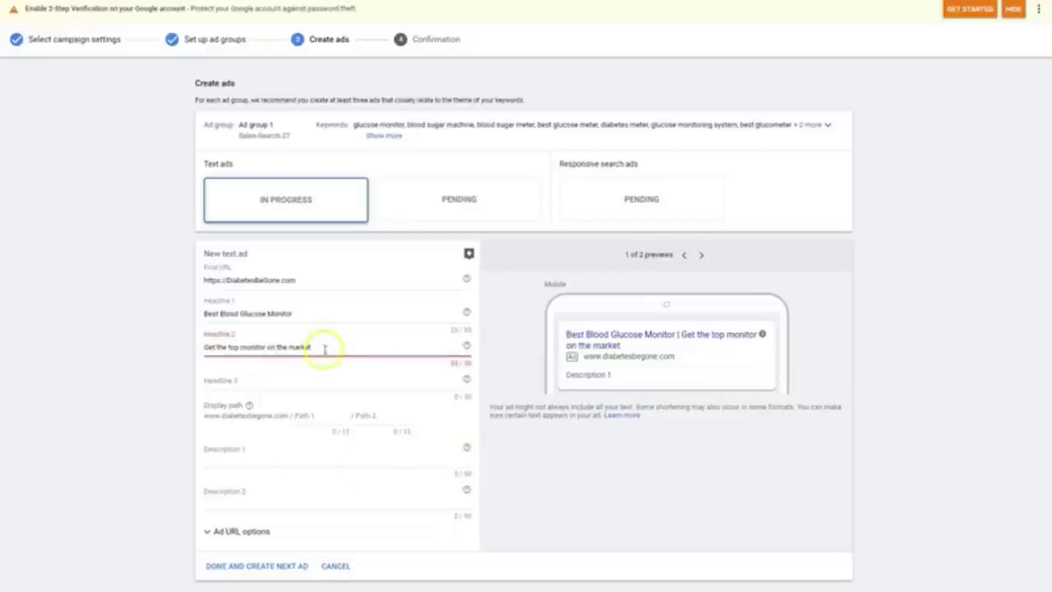
pyautogui.click(292, 346)
pyautogui.click(310, 349)
pyautogui.moveTo(310, 348); pyautogui.dragTo(272, 348)
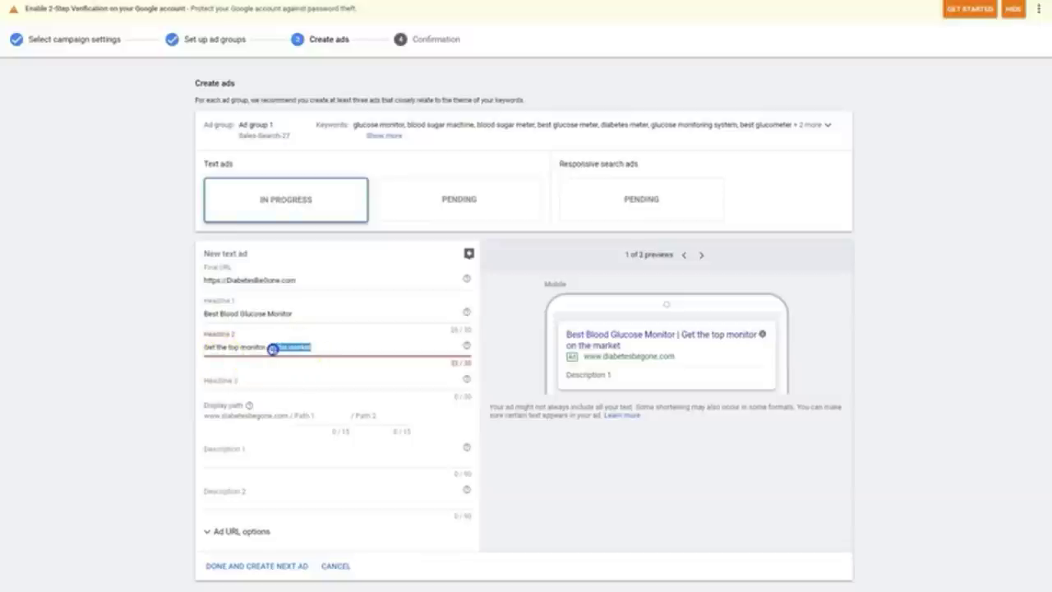
pyautogui.press('BackSpace')
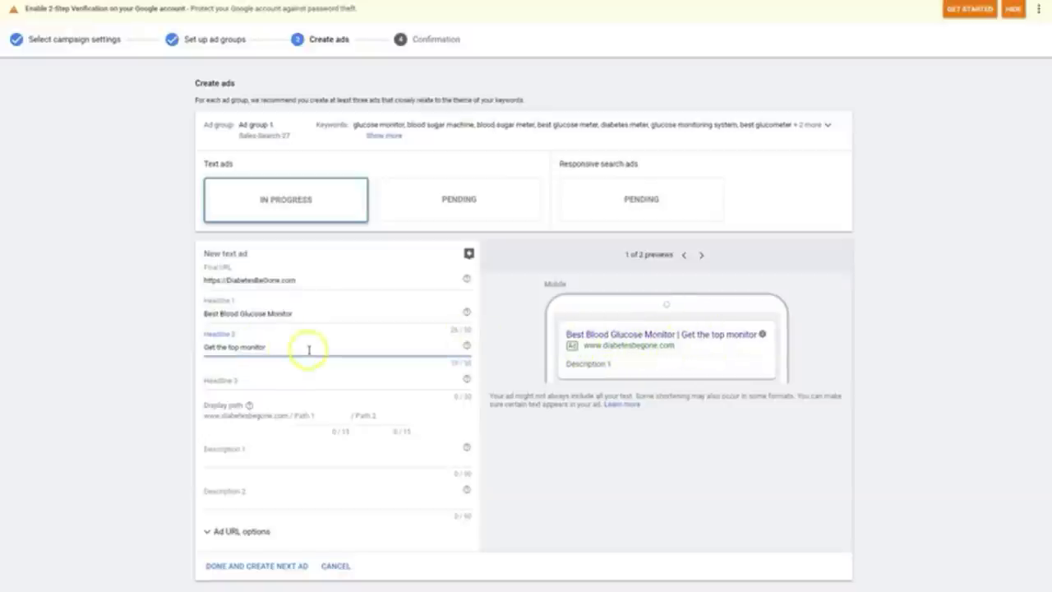
pyautogui.click(165, 272)
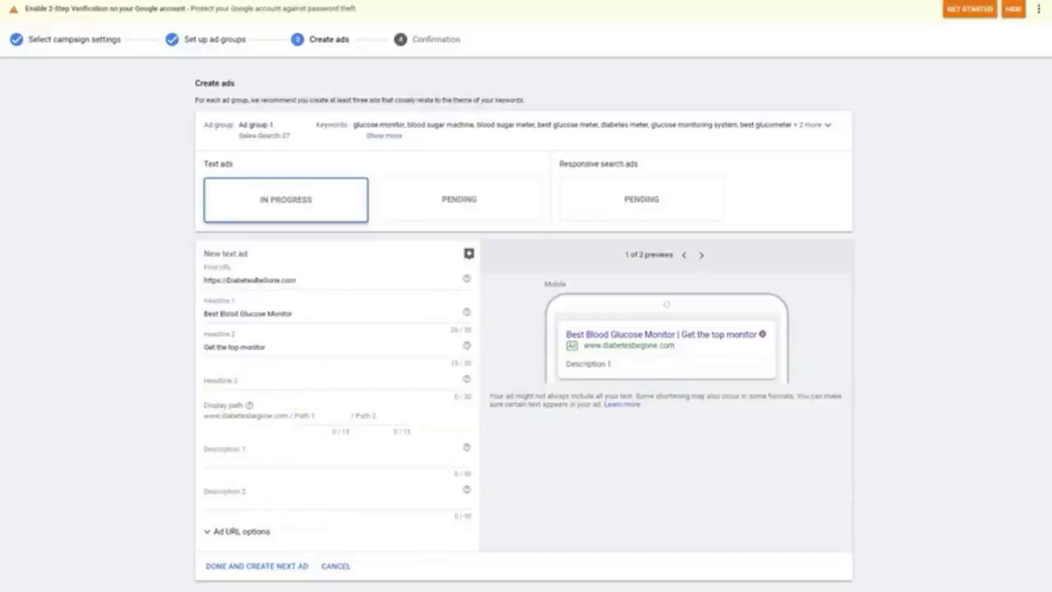
# Set Description 1 to "Our glucose monitor is both top quality and affordable. Have a look at our reviews!" and view the ad's desktop preview.
pyautogui.click(247, 460)
pyautogui.write('Our glucose monitor is both top quality and affordable. Have a look at our reviews!')
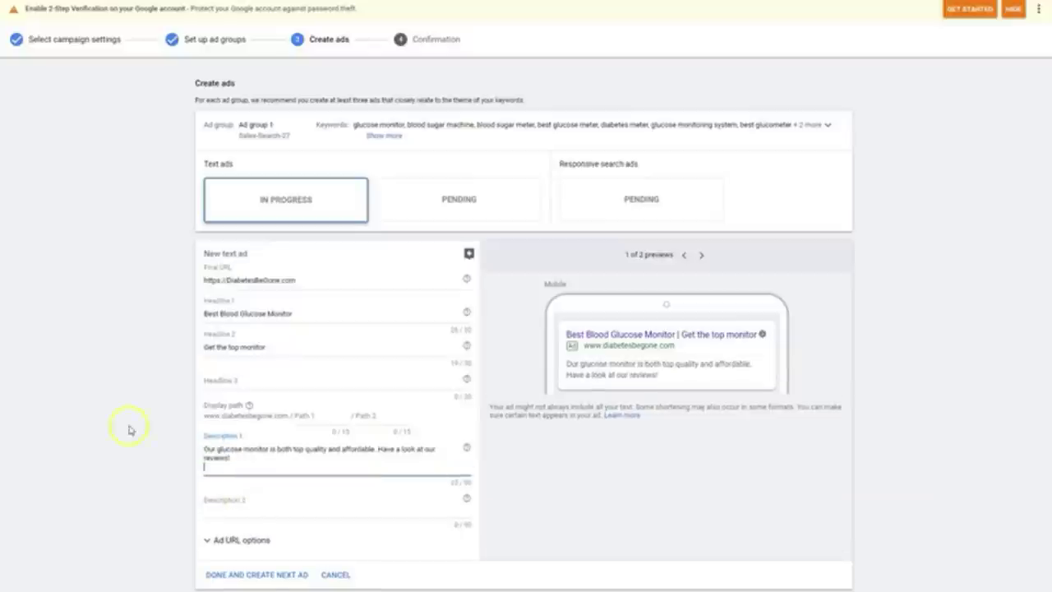
pyautogui.scroll(-1, 155, 445)
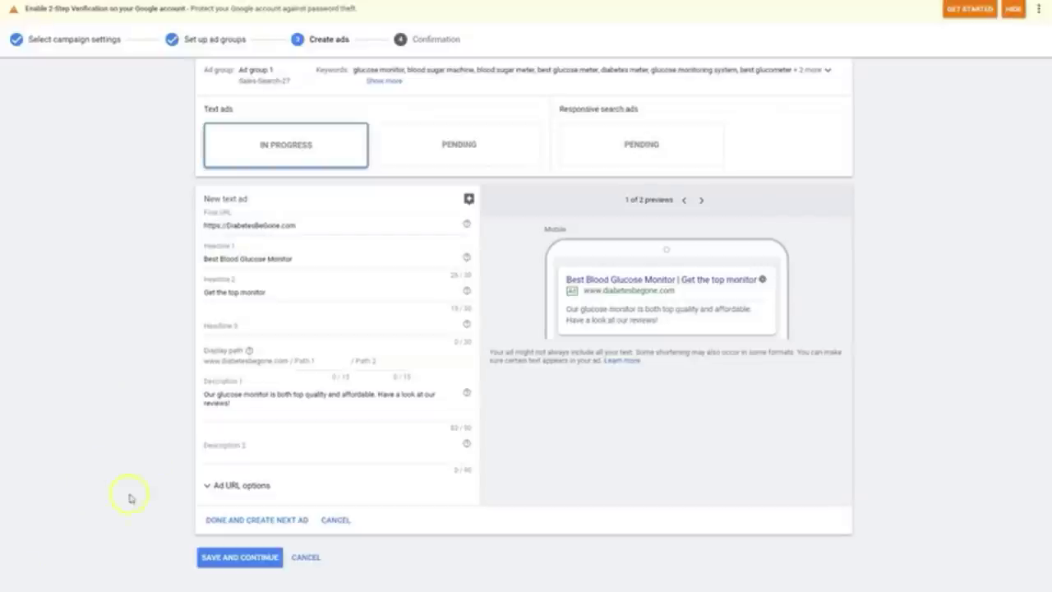
pyautogui.scroll(1, 164, 452)
pyautogui.scroll(-2, 674, 345)
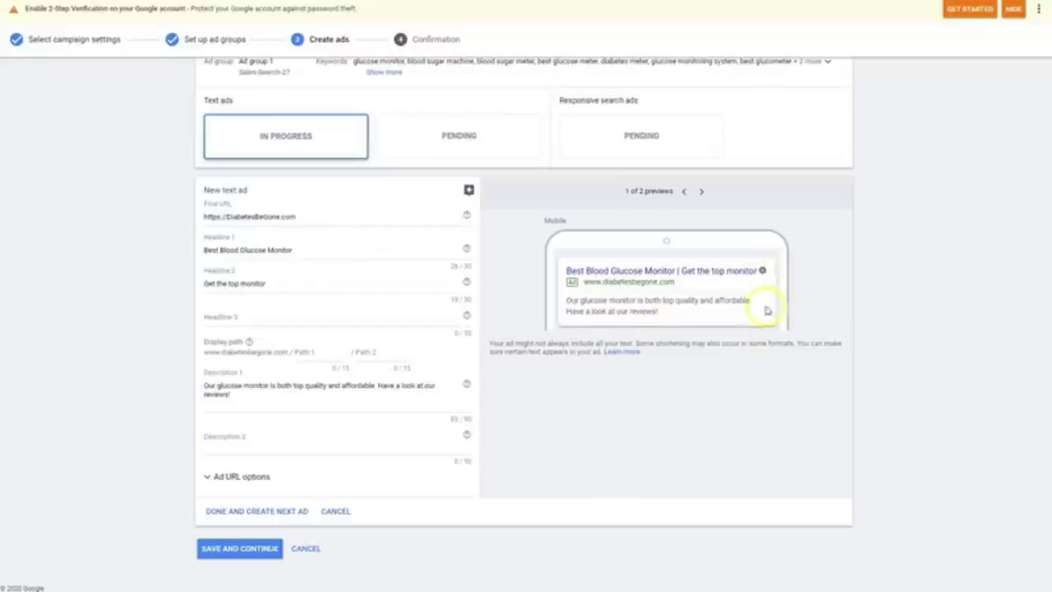
pyautogui.click(704, 191)
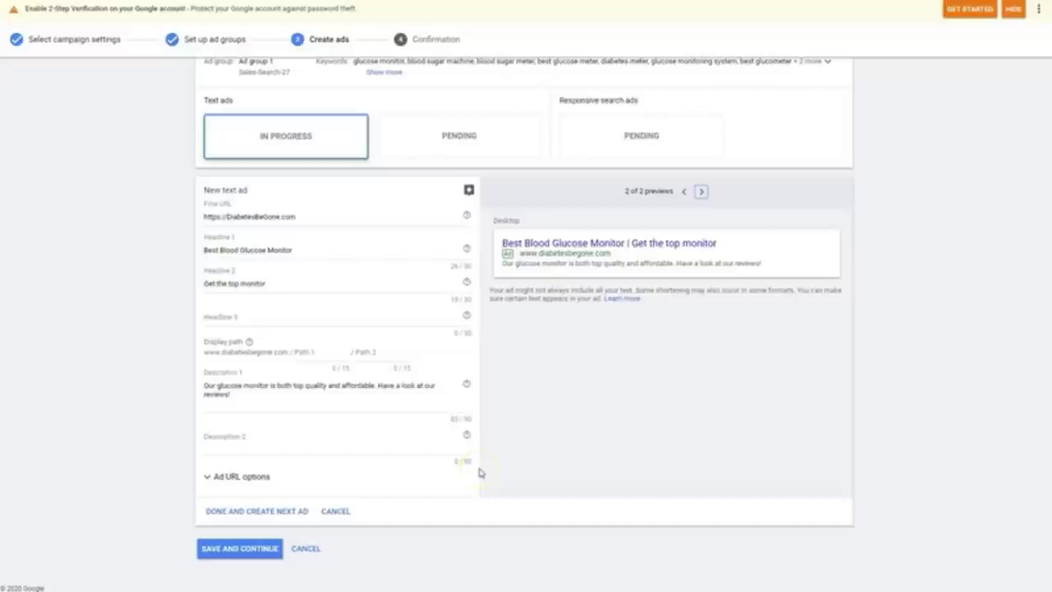
# Save the text ad without an additional headline or description and continue to the campaign confirmation.
pyautogui.click(242, 553)
pyautogui.click(258, 548)
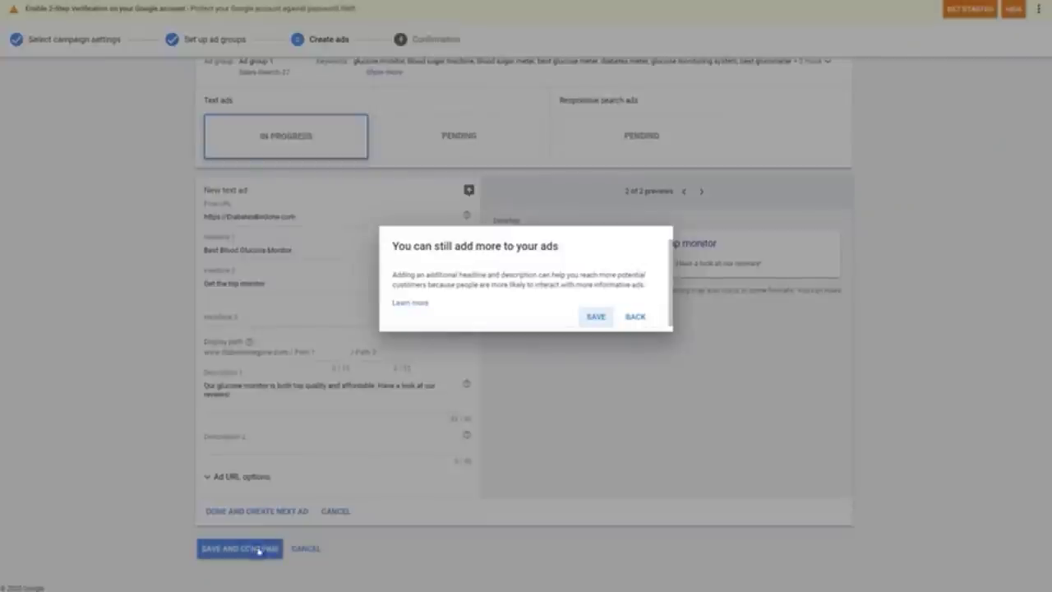
pyautogui.click(592, 319)
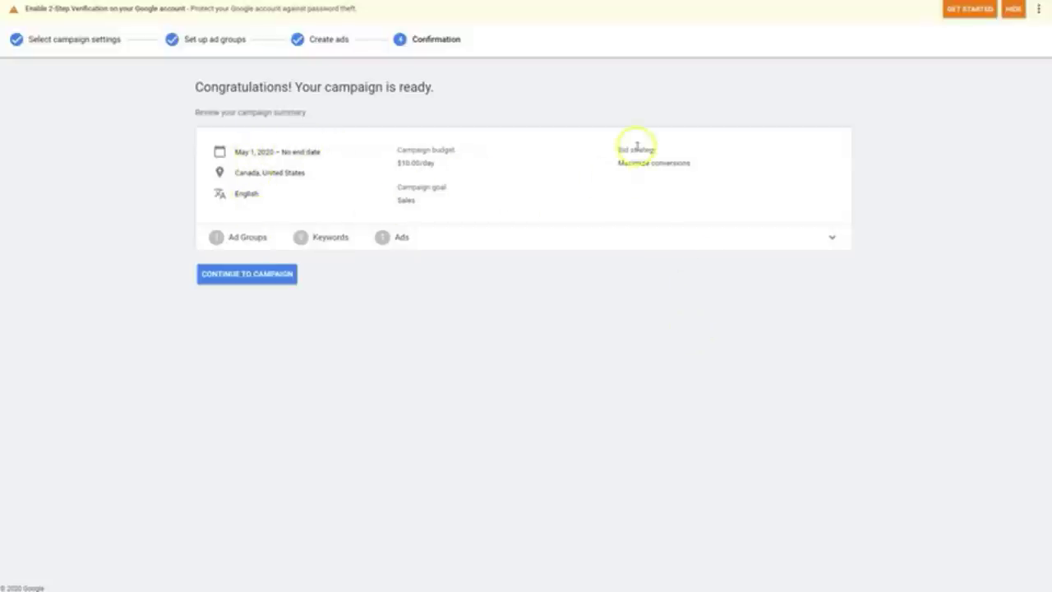
# Review the ad and keyword details in the campaign summary, and continue to the campaign's ad groups page.
pyautogui.click(771, 229)
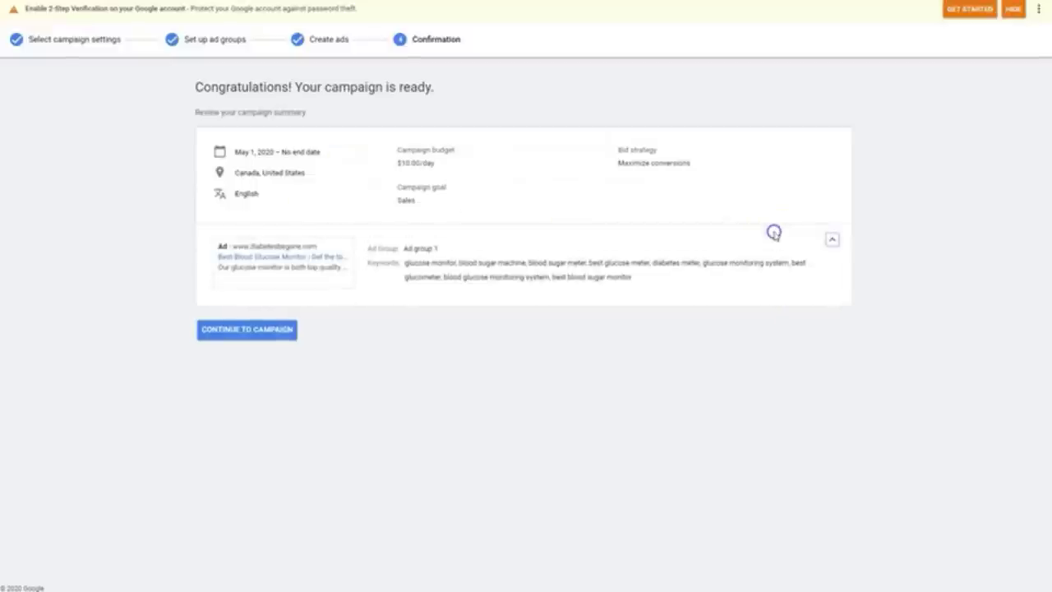
pyautogui.click(830, 241)
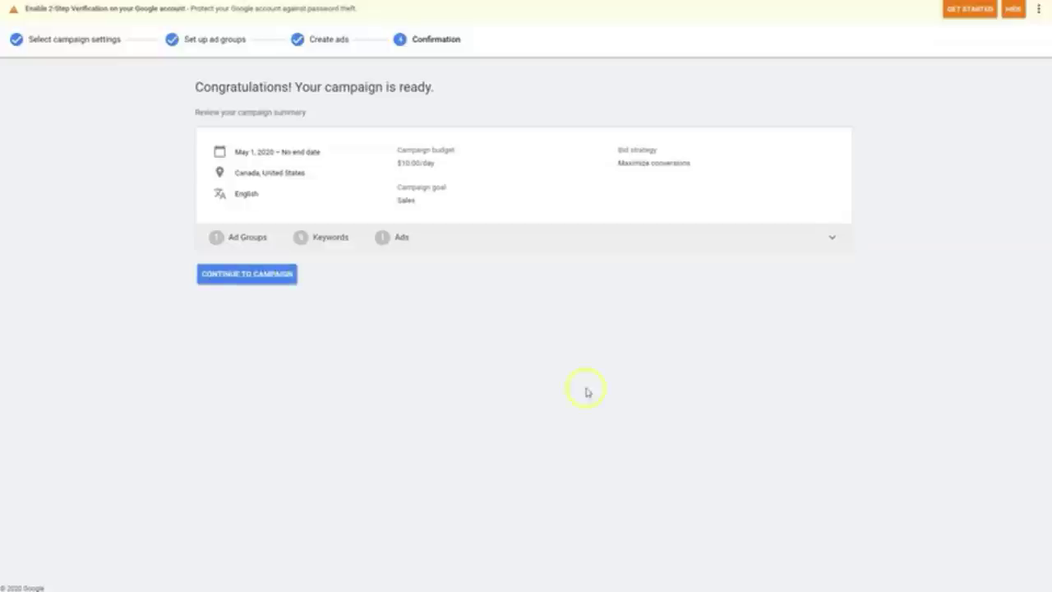
pyautogui.click(277, 276)
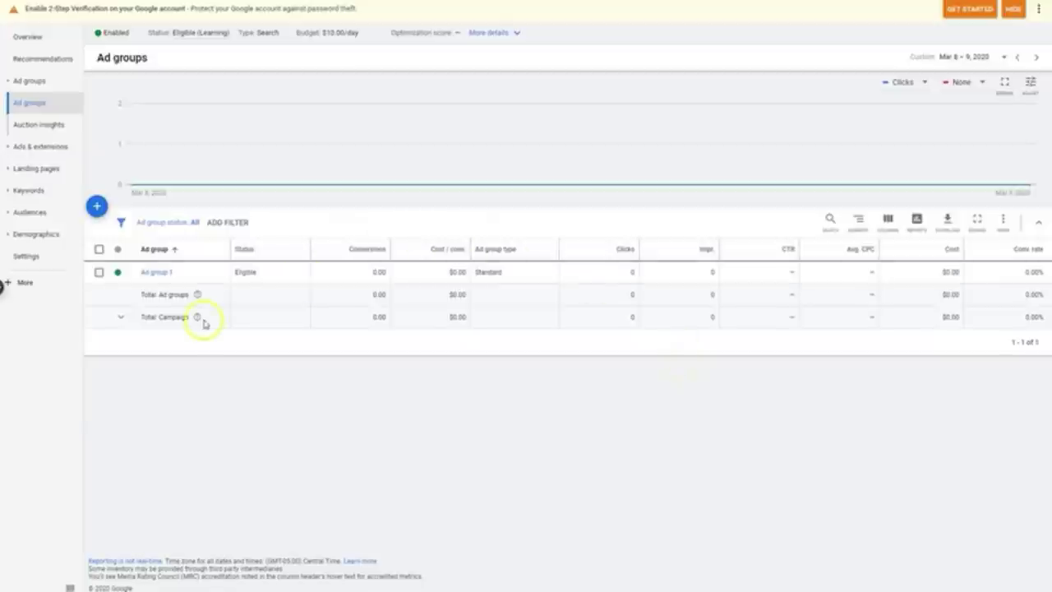
pyautogui.moveTo(537, 169)
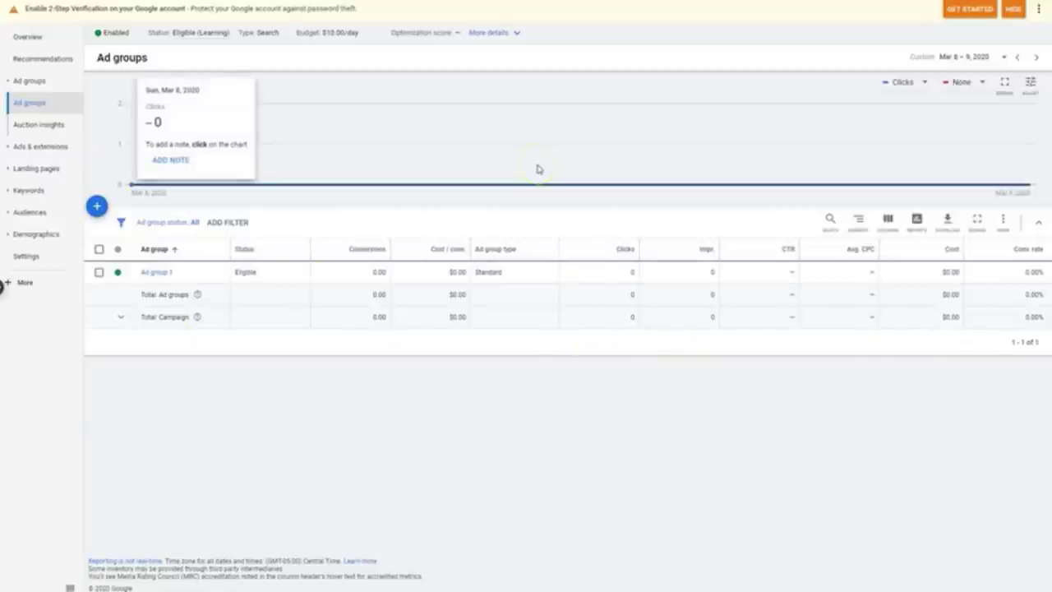
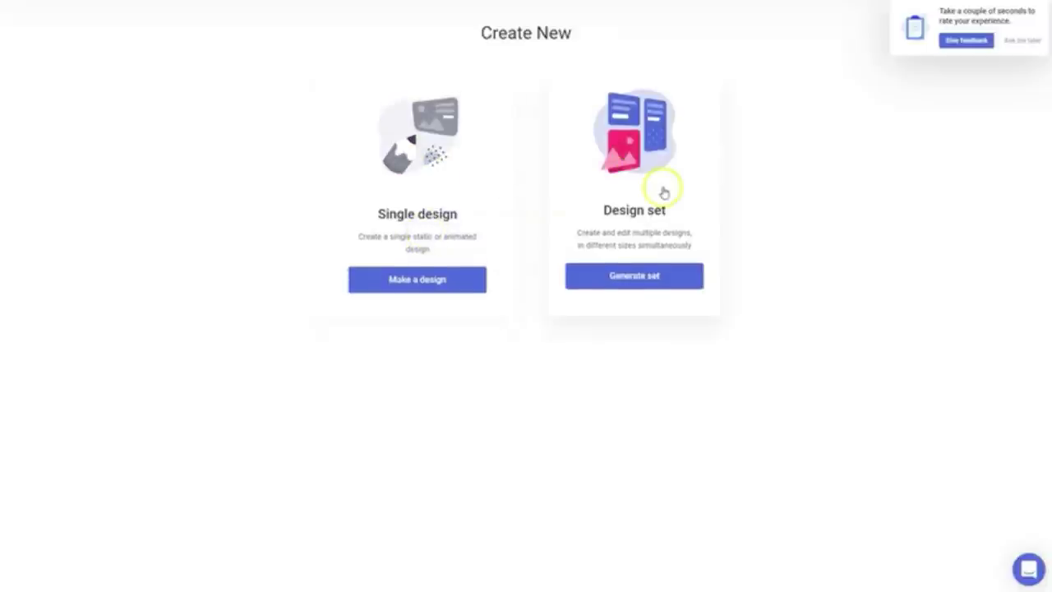
# In the banner design web app, start generating a static design set and look through the available display sizes.
pyautogui.click(641, 283)
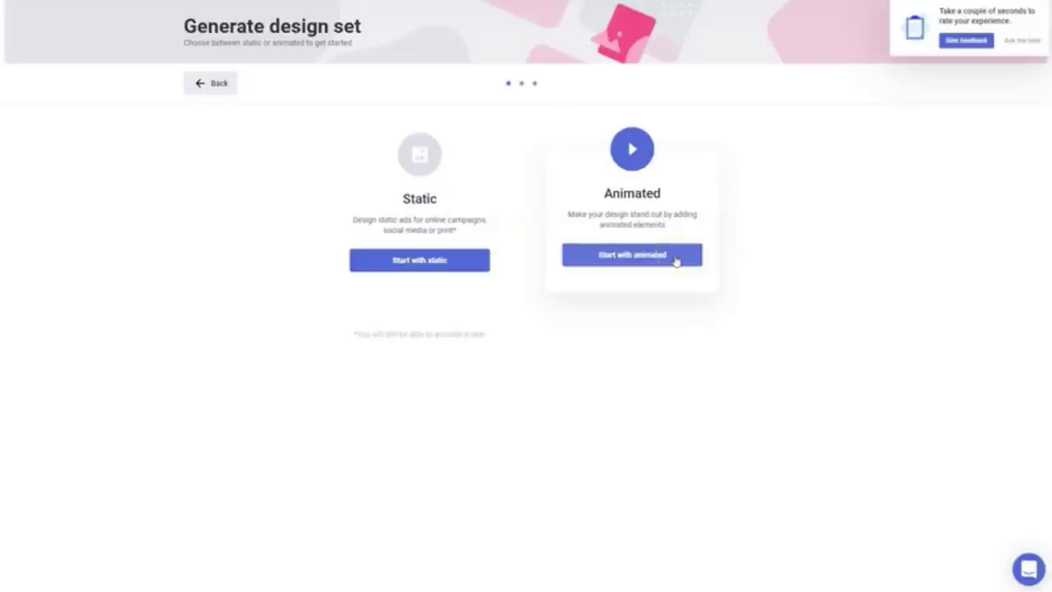
pyautogui.click(675, 262)
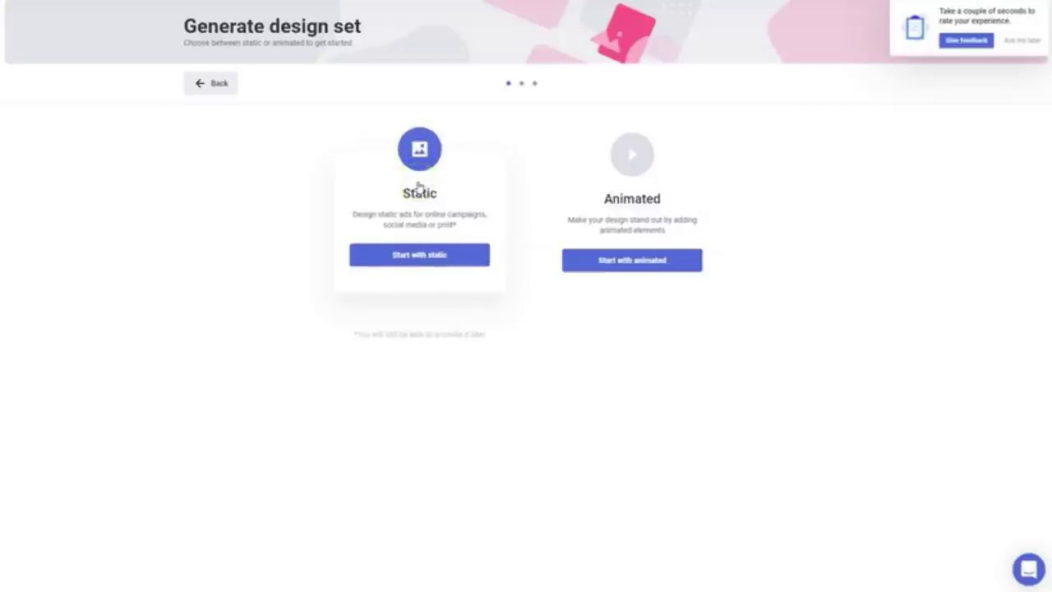
pyautogui.click(423, 265)
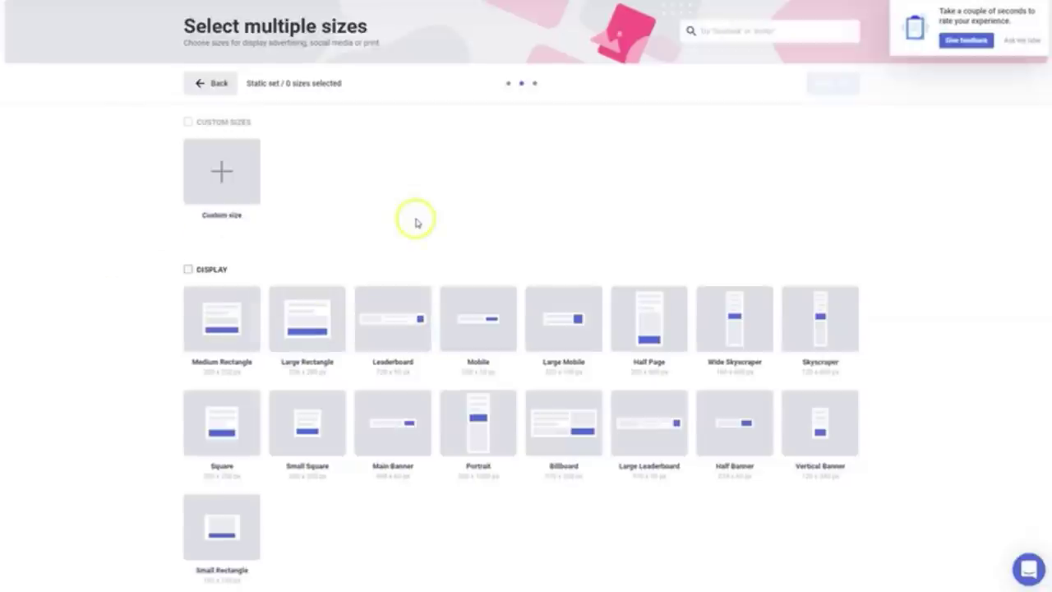
pyautogui.scroll(-1, 383, 189)
pyautogui.scroll(1, 383, 189)
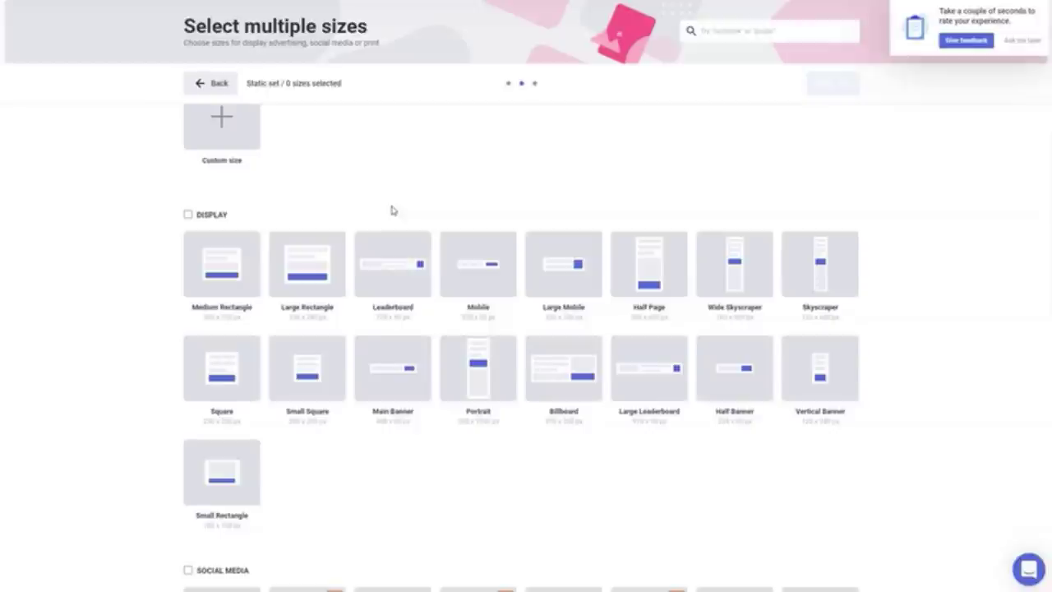
pyautogui.scroll(1, 345, 230)
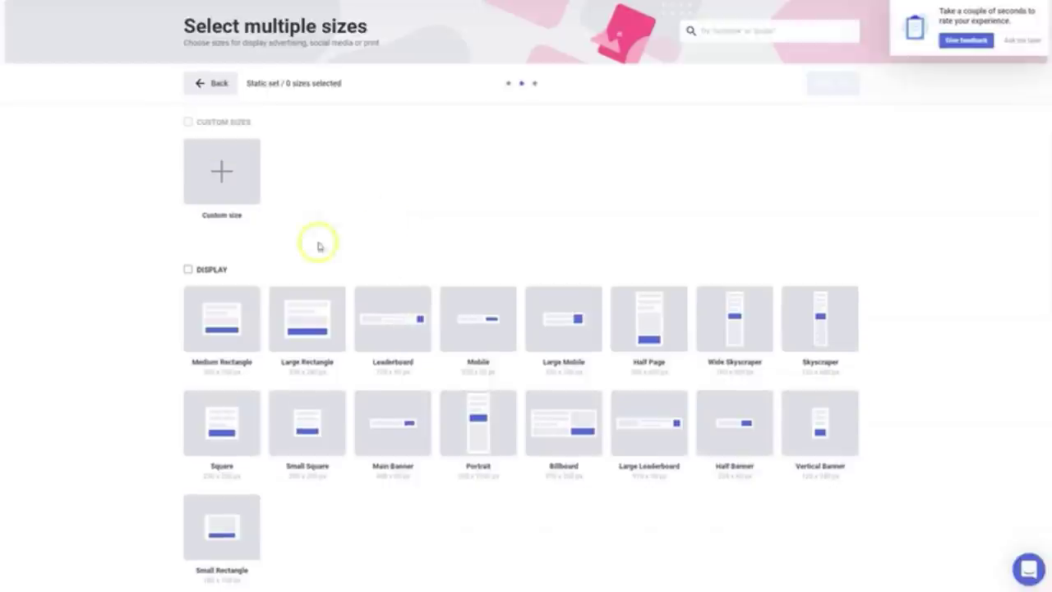
# Select the Medium Rectangle, Large Rectangle, Square, Portrait and Wide Skyscraper display sizes and continue to the template choice.
pyautogui.click(220, 319)
pyautogui.click(301, 316)
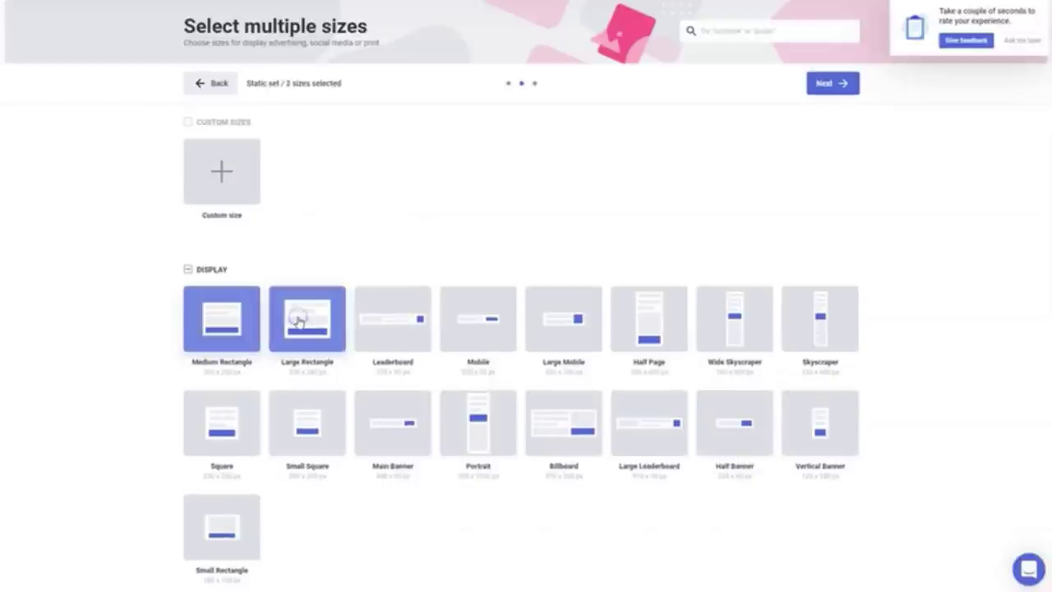
pyautogui.click(211, 429)
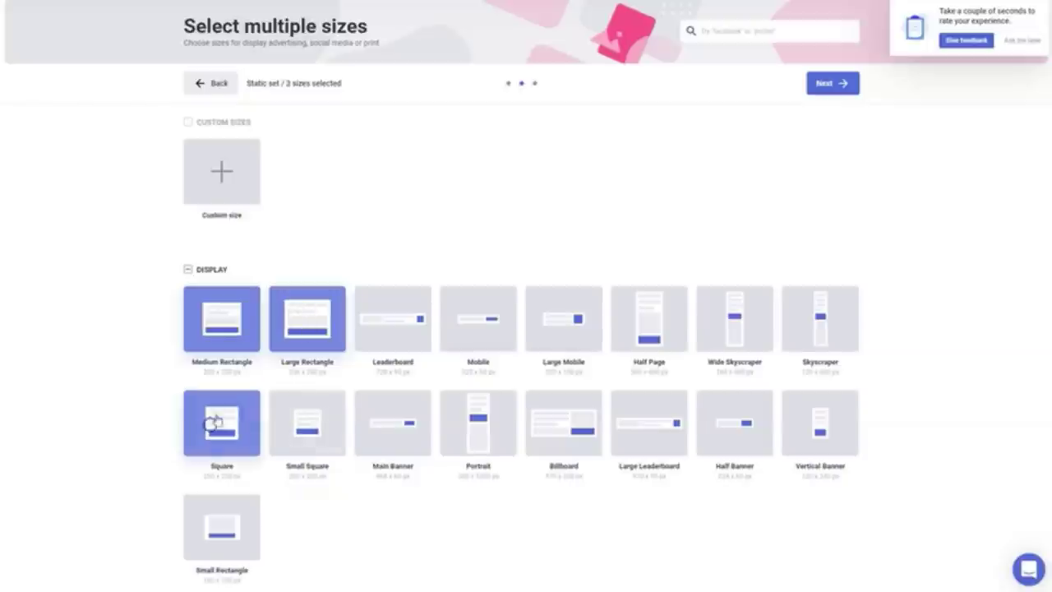
pyautogui.click(480, 436)
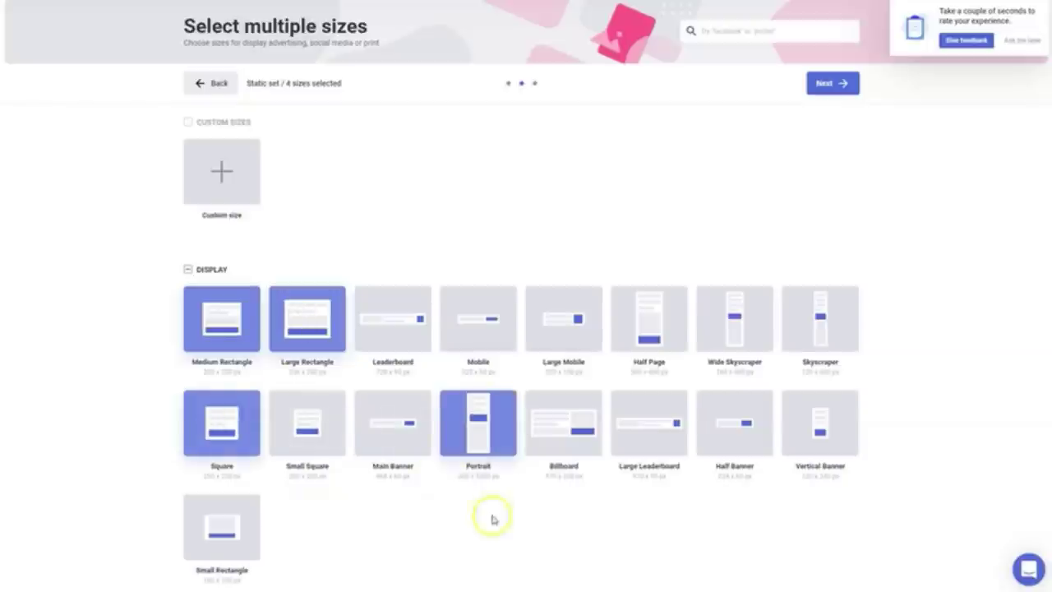
pyautogui.click(737, 322)
pyautogui.scroll(-2, 540, 238)
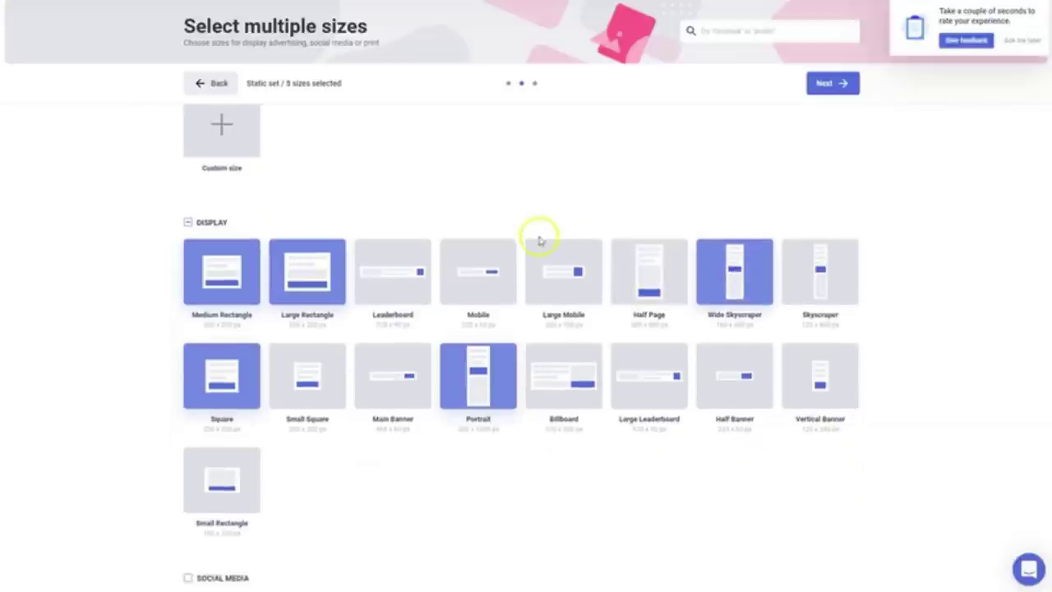
pyautogui.scroll(1, 549, 196)
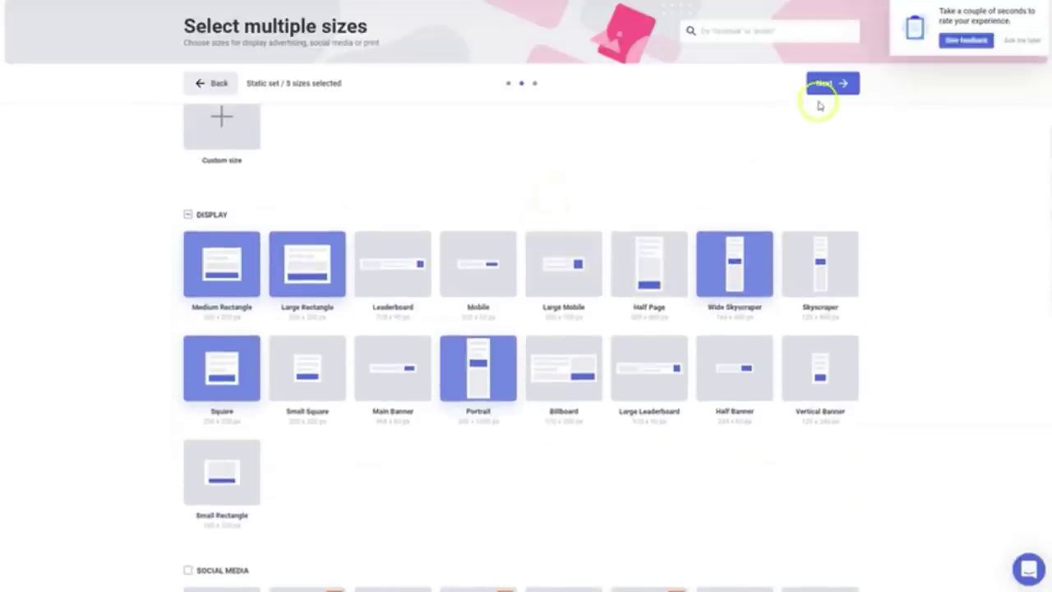
pyautogui.click(828, 84)
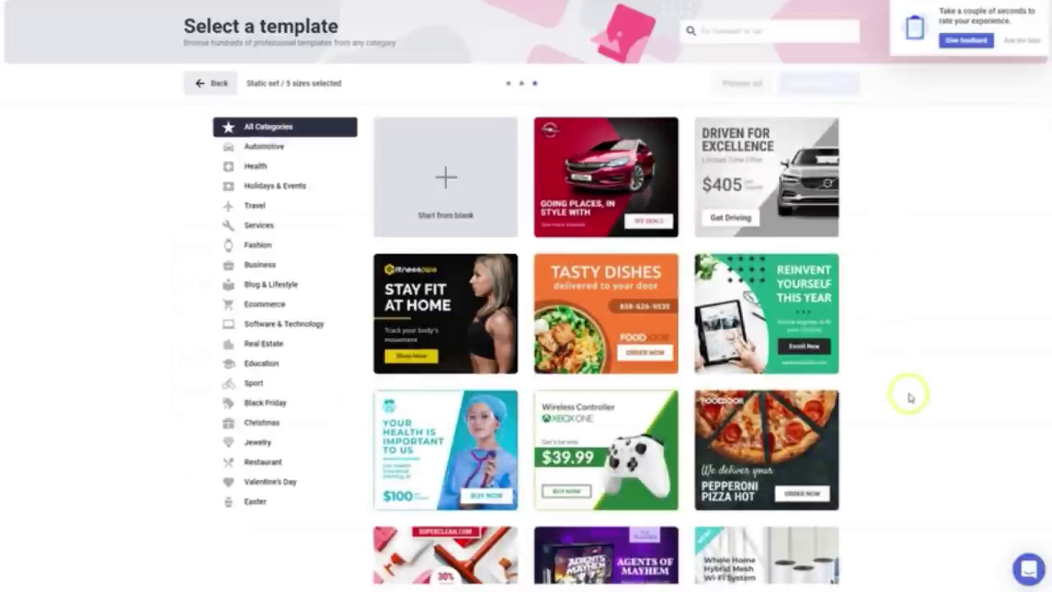
# Browse the template gallery and start the five-size banner set from a blank design.
pyautogui.scroll(-5, 869, 405)
pyautogui.scroll(-3, 868, 405)
pyautogui.scroll(8, 869, 406)
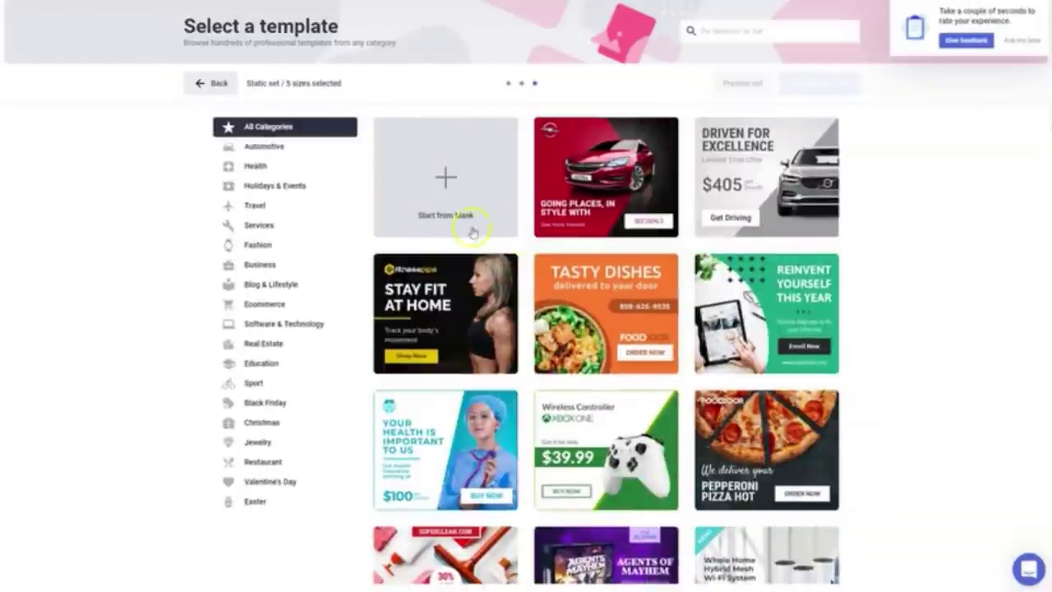
pyautogui.click(441, 175)
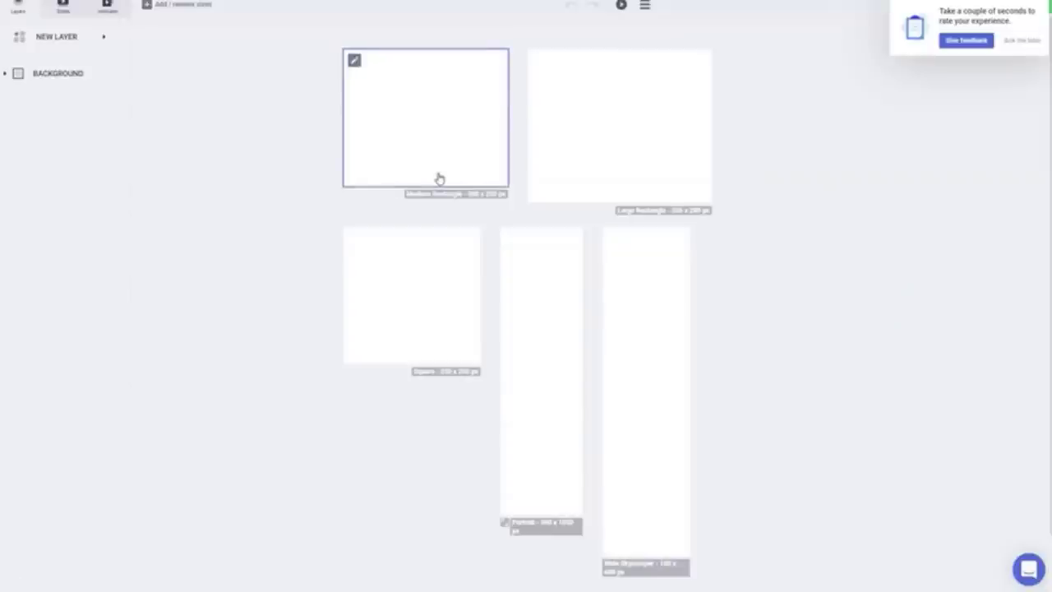
pyautogui.click(332, 165)
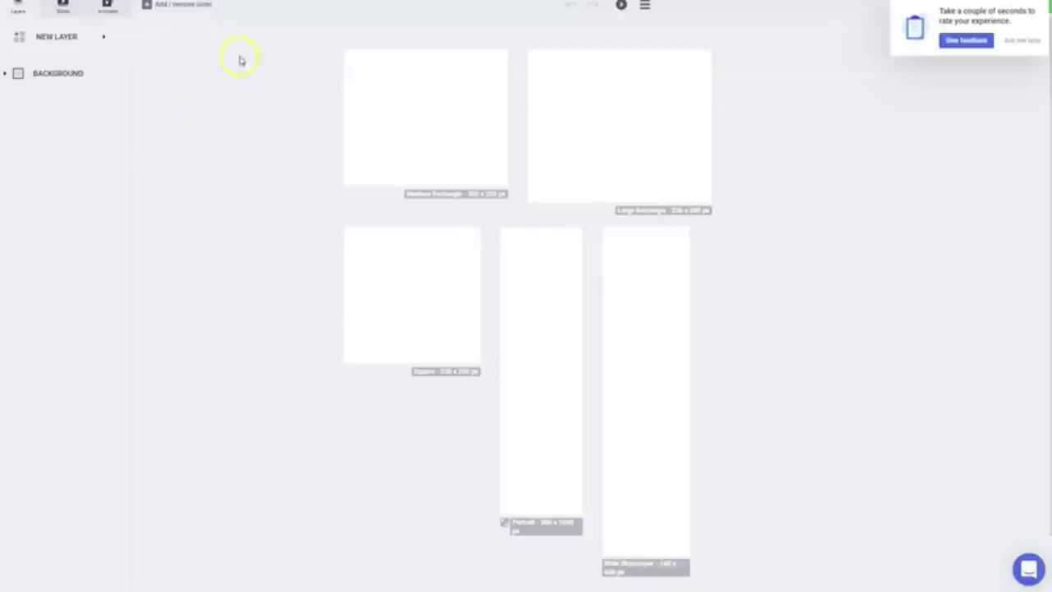
# Add the uploaded photo of the woman holding a green apple as a new layer and check its preview on all banners.
pyautogui.click(47, 37)
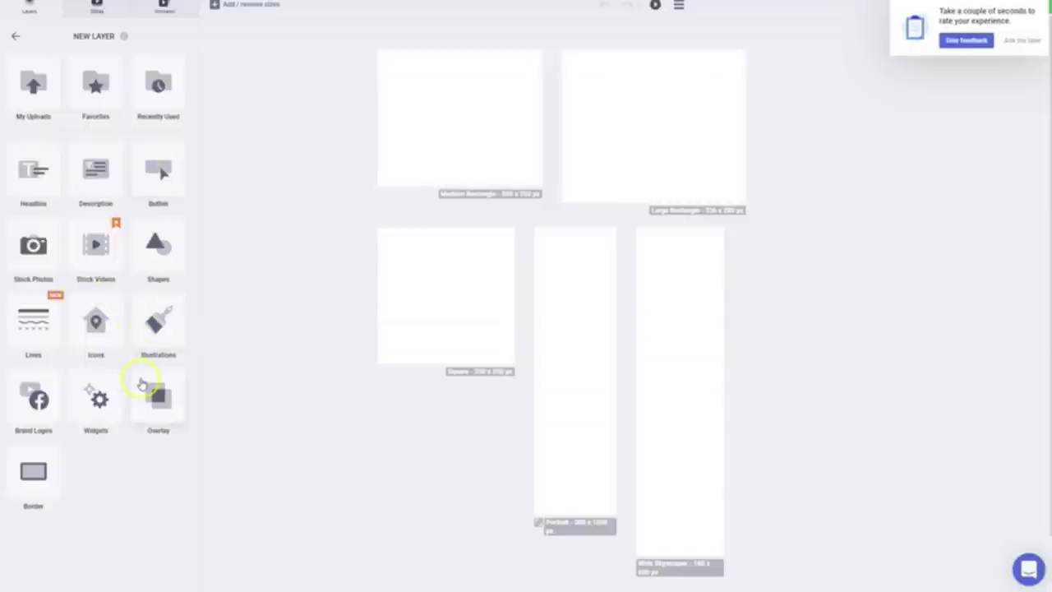
pyautogui.click(34, 95)
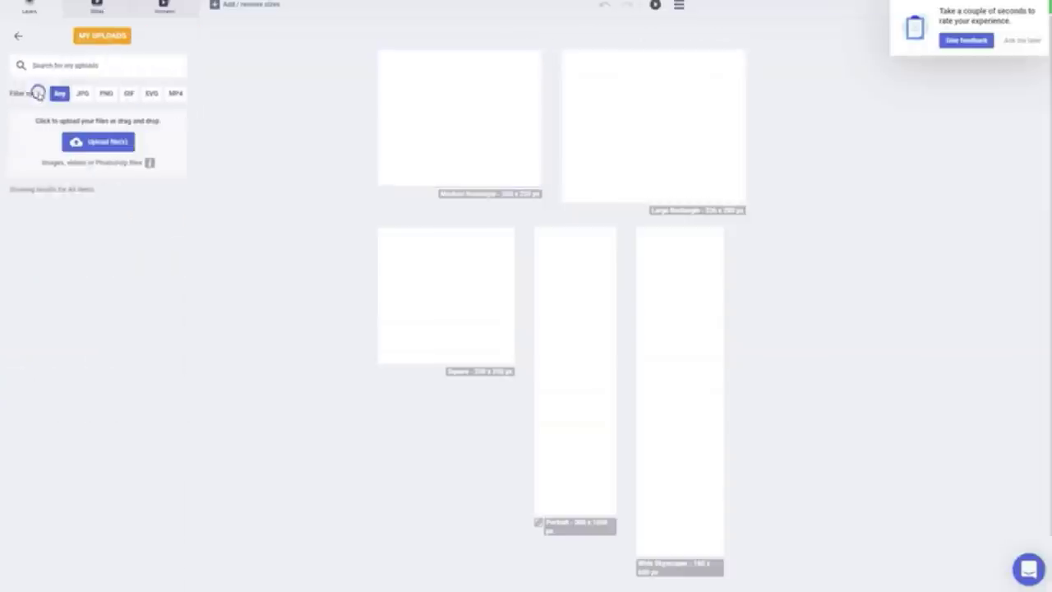
pyautogui.click(32, 244)
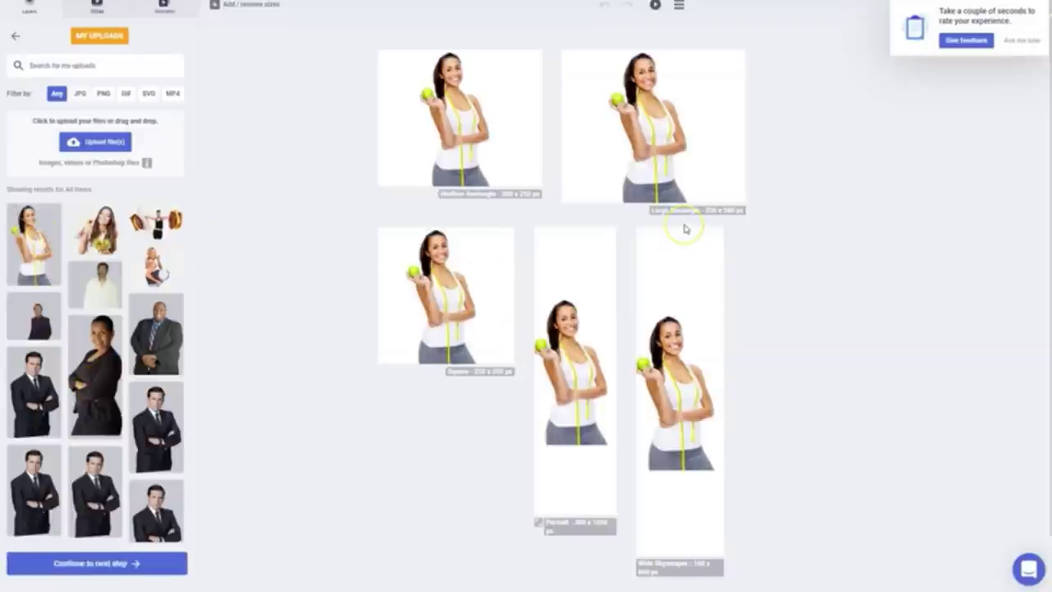
pyautogui.click(741, 225)
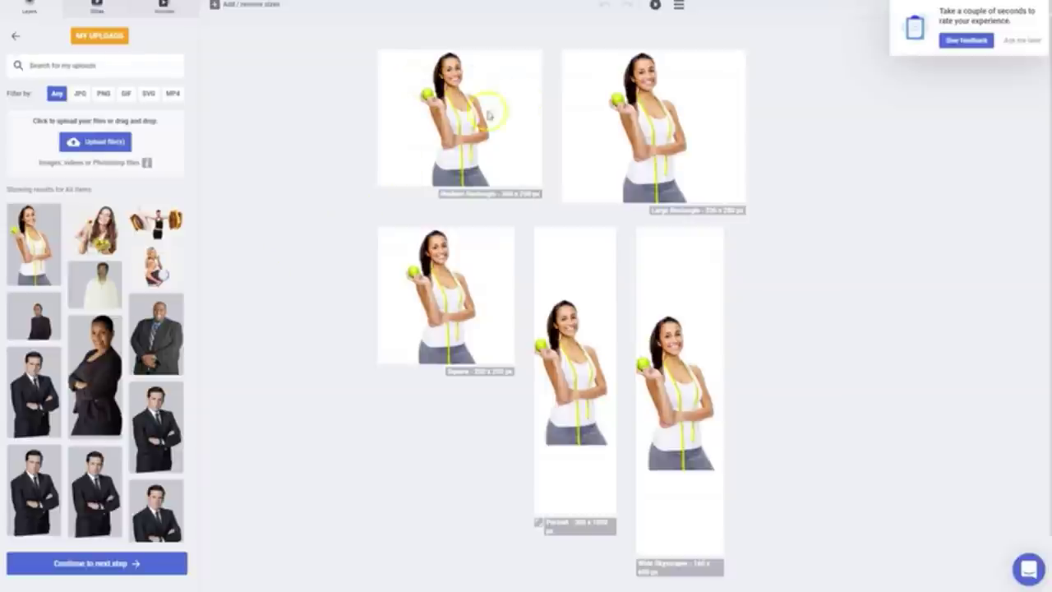
pyautogui.scroll(-1, 699, 313)
pyautogui.scroll(-1, 699, 313)
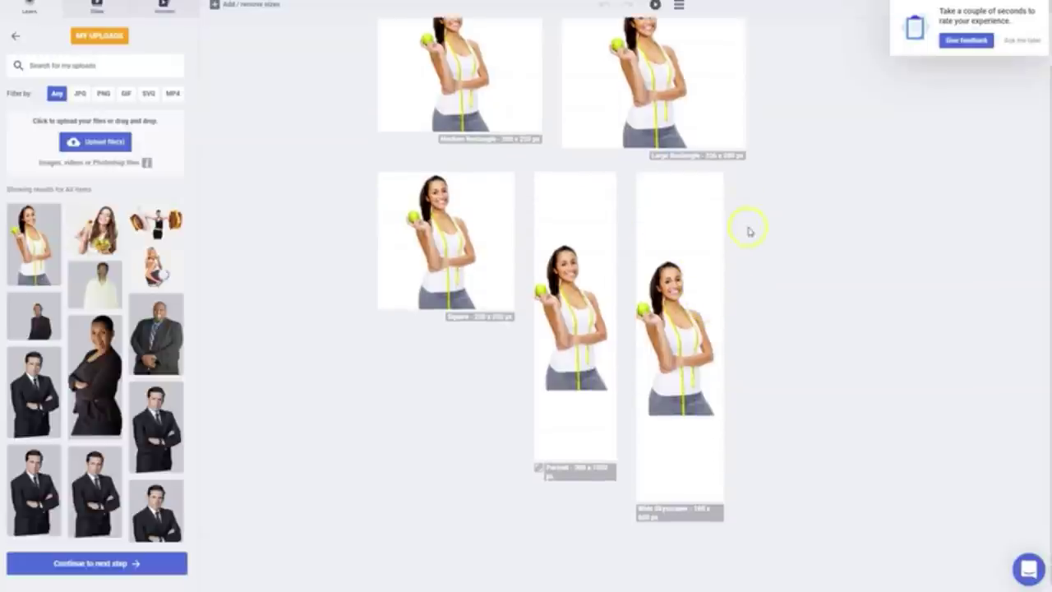
pyautogui.scroll(2, 746, 227)
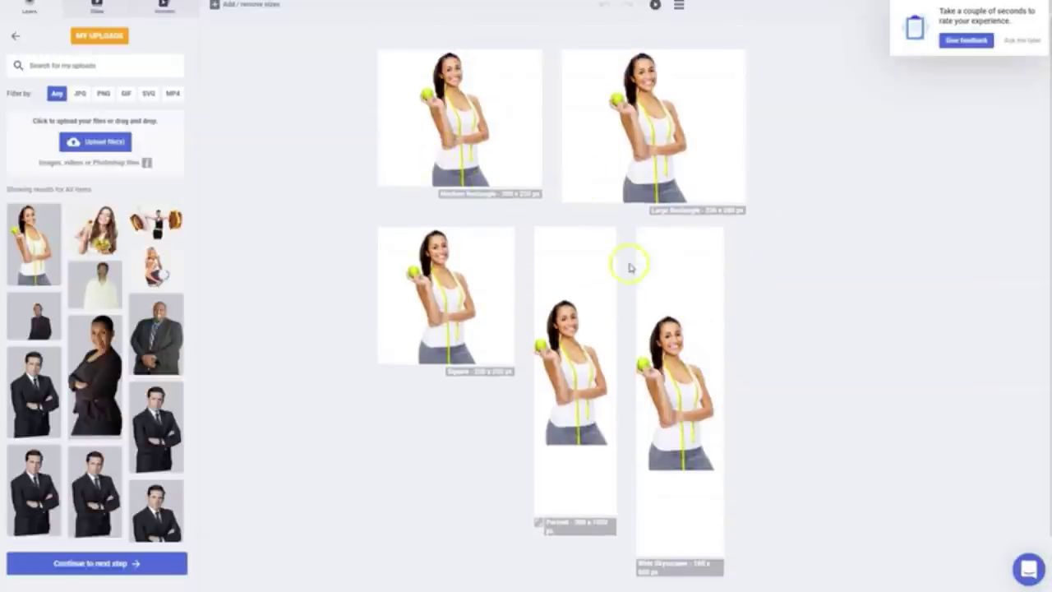
pyautogui.click(458, 175)
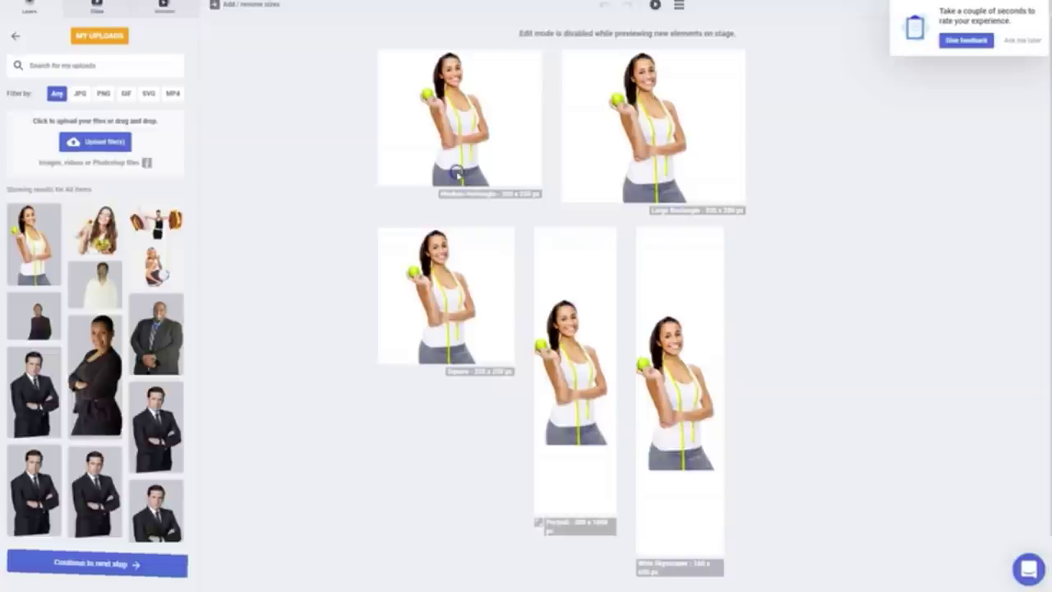
# Position the new photo layer at Bottom Center for all layouts and apply it to the banner set.
pyautogui.click(129, 565)
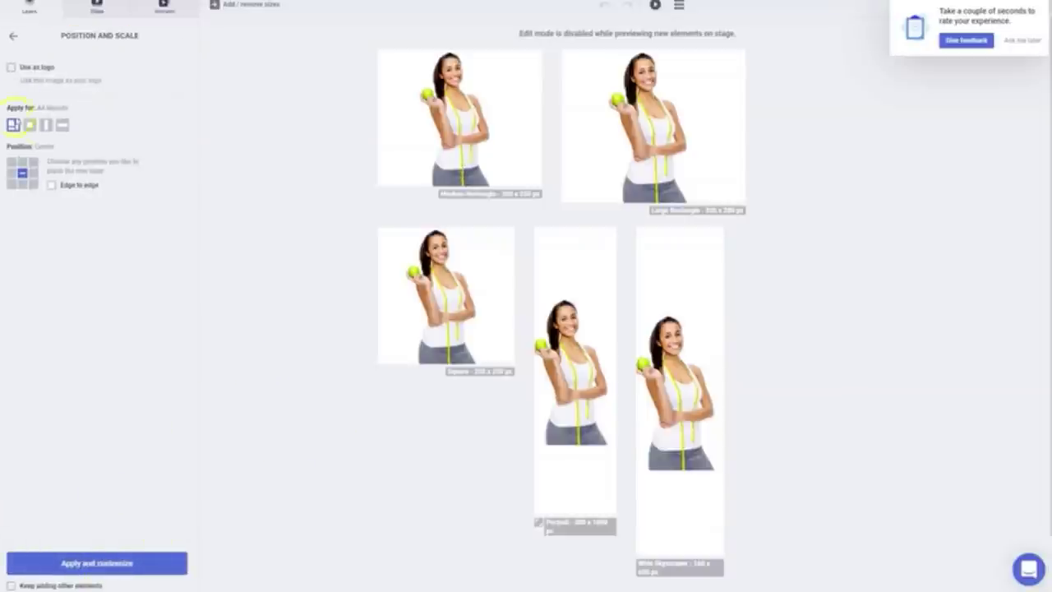
pyautogui.click(23, 184)
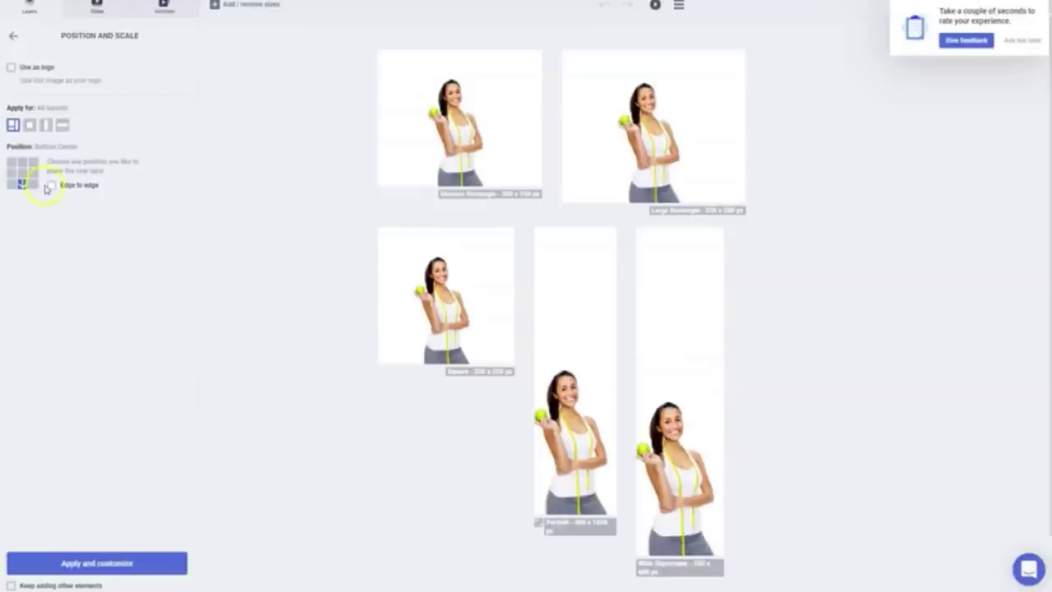
pyautogui.click(79, 564)
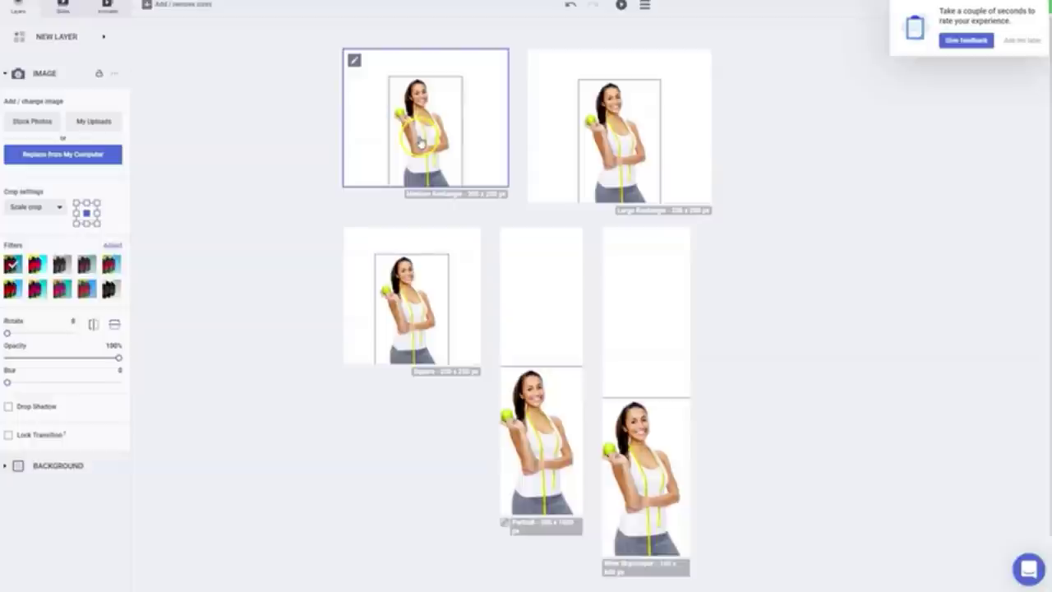
# In the Medium Rectangle banner, shift the woman's photo to the left side and enlarge it past the bottom edge, dismissing the feedback request.
pyautogui.click(419, 143)
pyautogui.moveTo(503, 233); pyautogui.dragTo(464, 242)
pyautogui.click(503, 200)
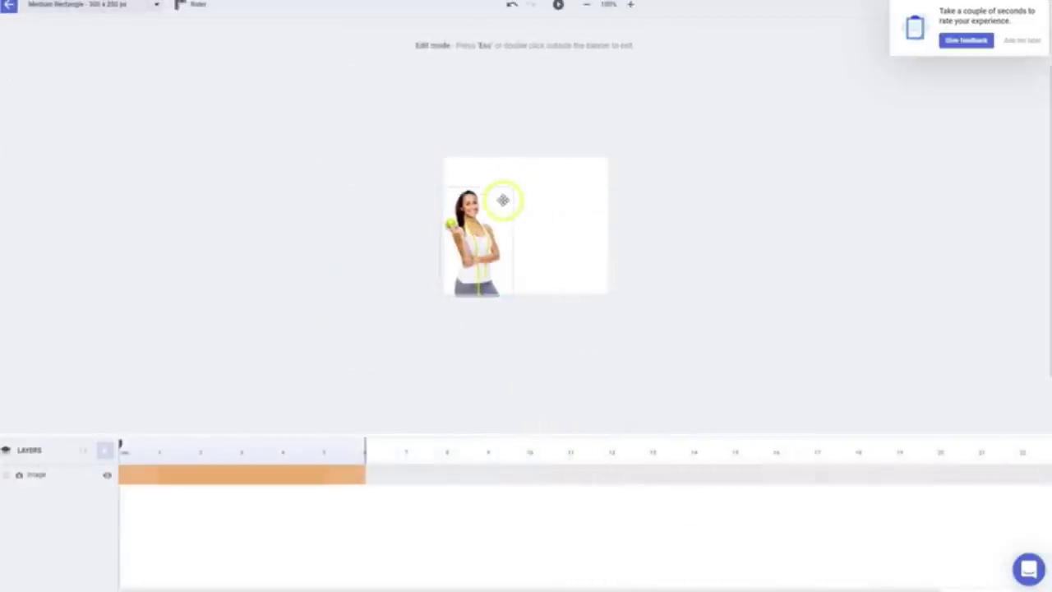
pyautogui.moveTo(512, 189); pyautogui.dragTo(498, 295)
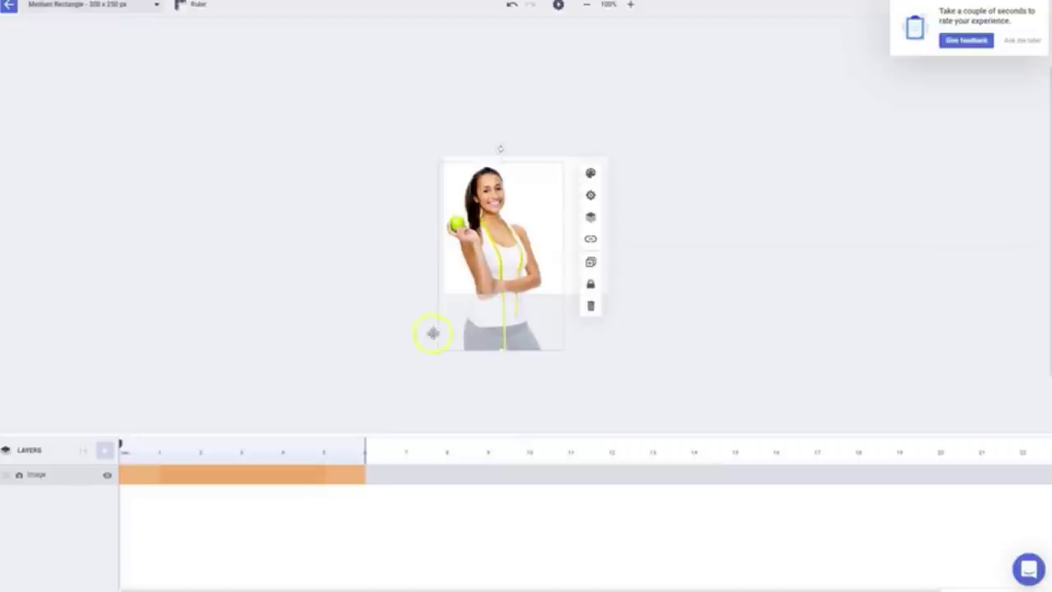
pyautogui.click(1023, 41)
pyautogui.click(36, 255)
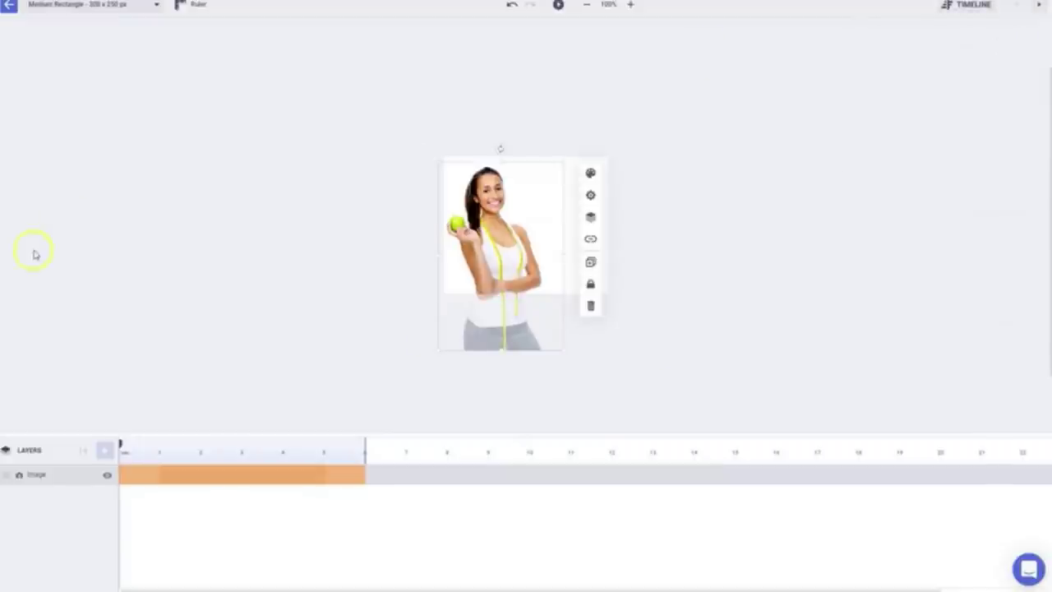
pyautogui.click(10, 5)
# In the Large Rectangle banner, enlarge the woman's photo and place it on the left side, cropped by the bottom edge.
pyautogui.doubleClick(634, 144)
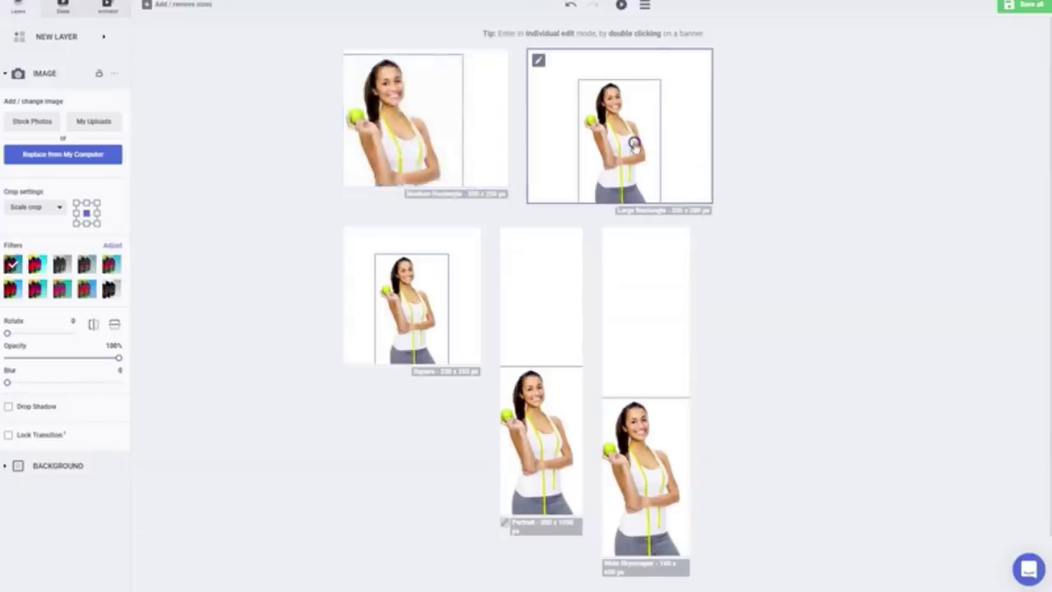
pyautogui.click(527, 248)
pyautogui.moveTo(563, 182); pyautogui.dragTo(627, 134)
pyautogui.moveTo(573, 191); pyautogui.dragTo(535, 239)
pyautogui.click(738, 63)
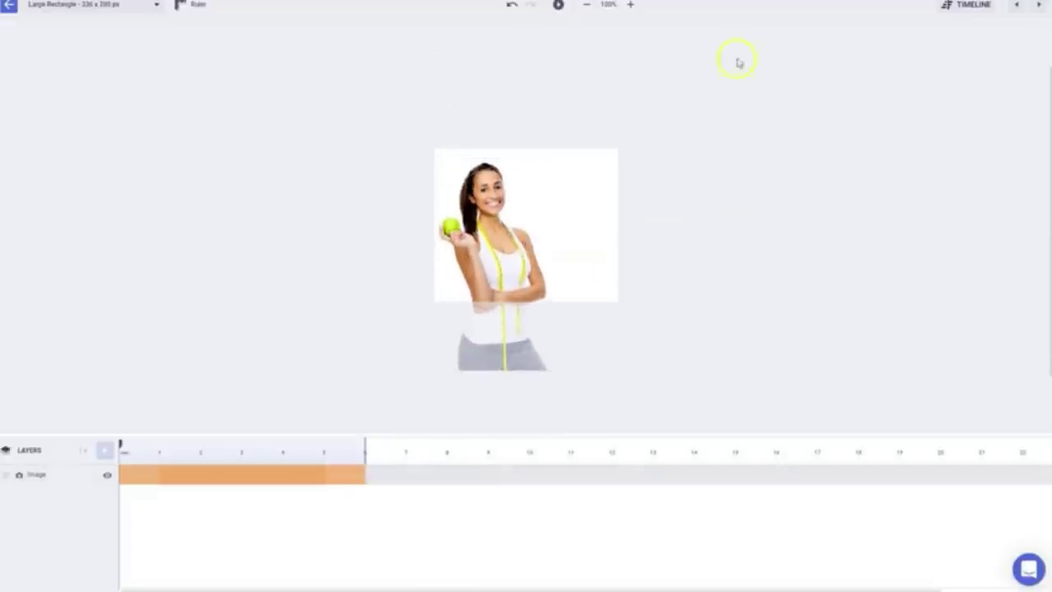
pyautogui.click(10, 15)
# In the Square banner, enlarge the woman's photo and fit it at the left, leaving white space above her head and to the right.
pyautogui.click(370, 258)
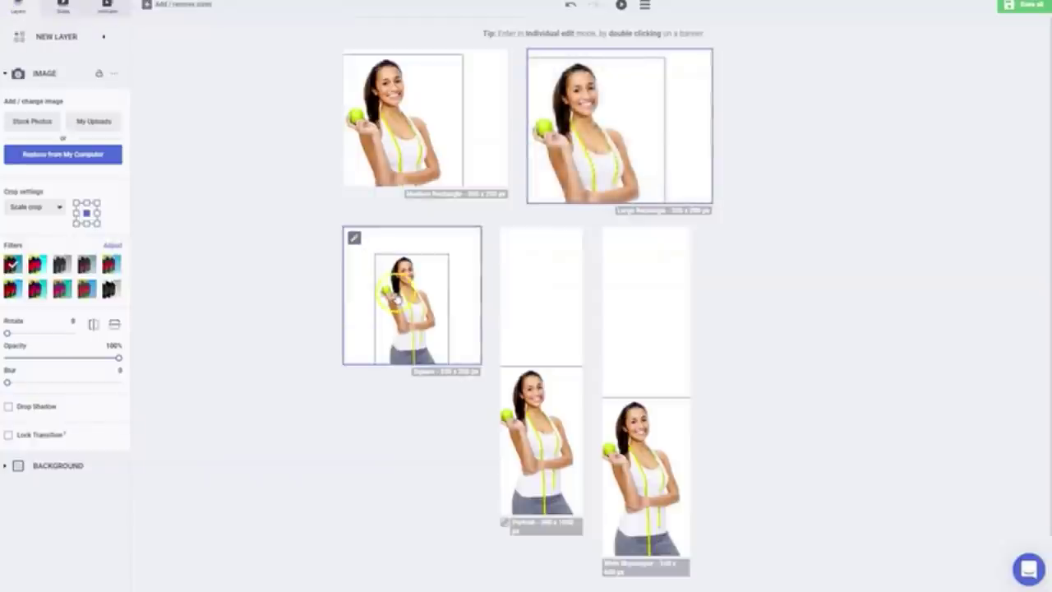
pyautogui.doubleClick(395, 289)
pyautogui.click(503, 245)
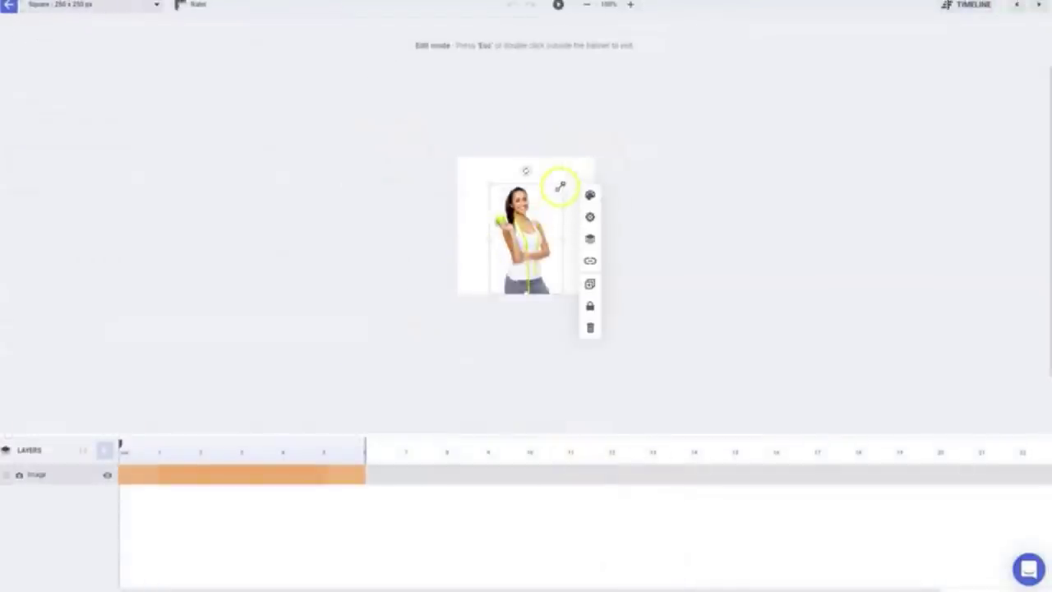
pyautogui.moveTo(558, 186); pyautogui.dragTo(699, 96)
pyautogui.moveTo(636, 159); pyautogui.dragTo(534, 180)
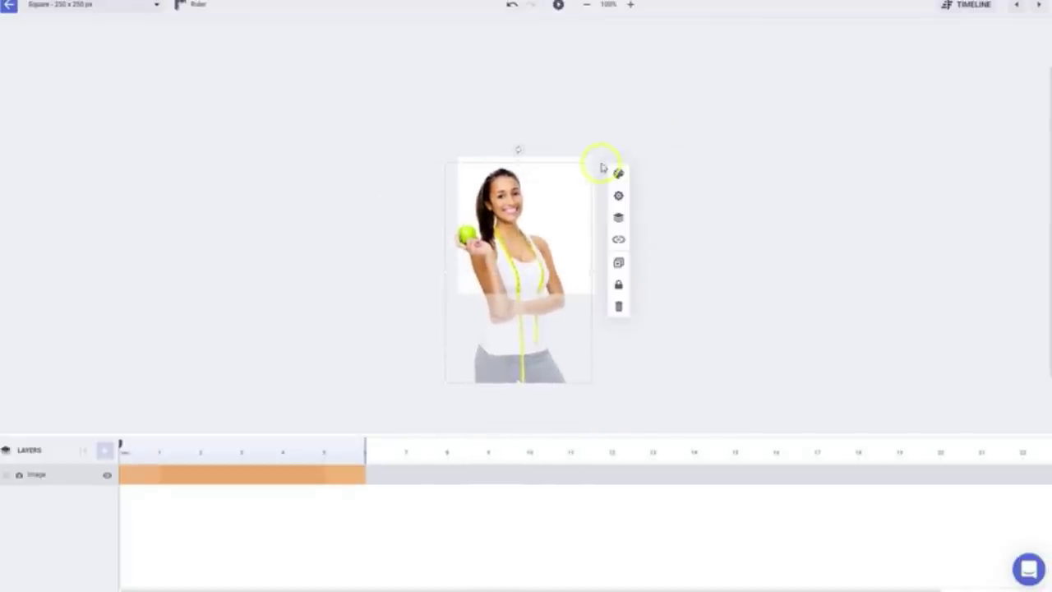
pyautogui.moveTo(593, 163); pyautogui.dragTo(566, 194)
pyautogui.moveTo(518, 260); pyautogui.dragTo(525, 246)
pyautogui.click(343, 422)
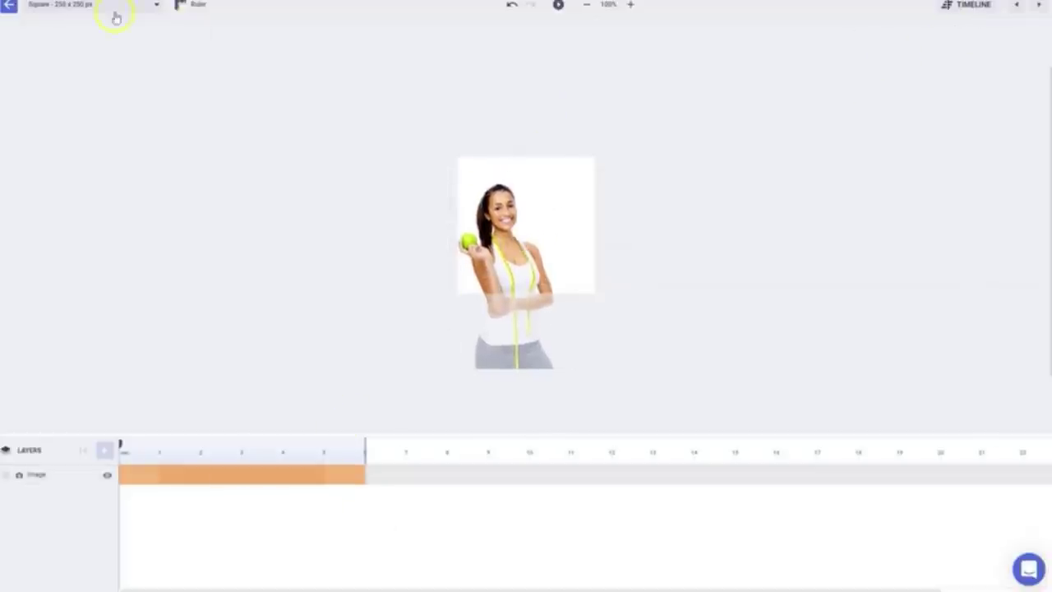
pyautogui.click(9, 7)
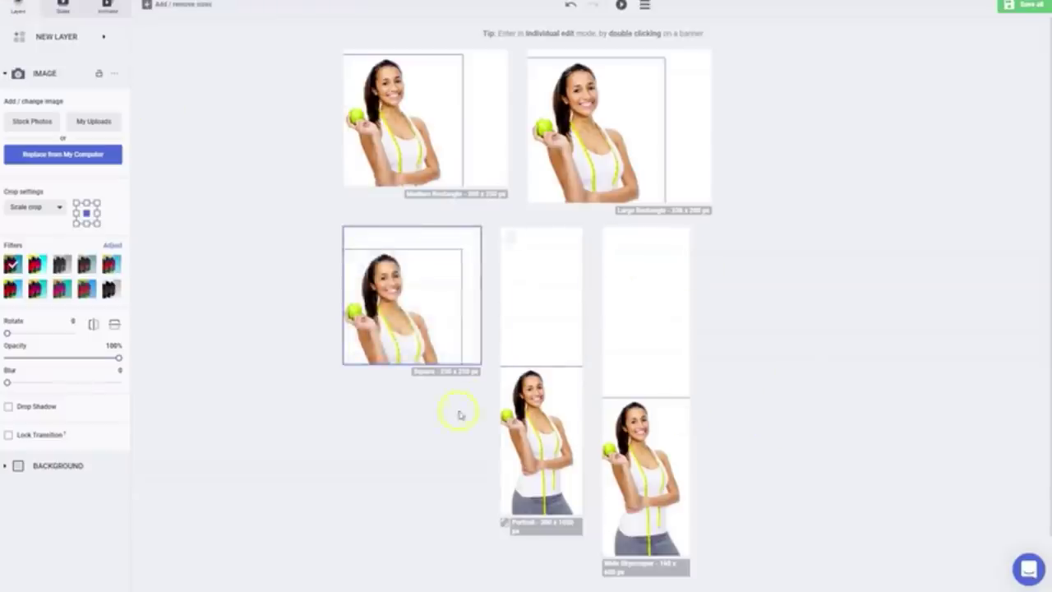
# In the Portrait banner, enlarge the woman's photo to fill the banner's width and reposition it, returning to the full set.
pyautogui.click(539, 446)
pyautogui.doubleClick(542, 444)
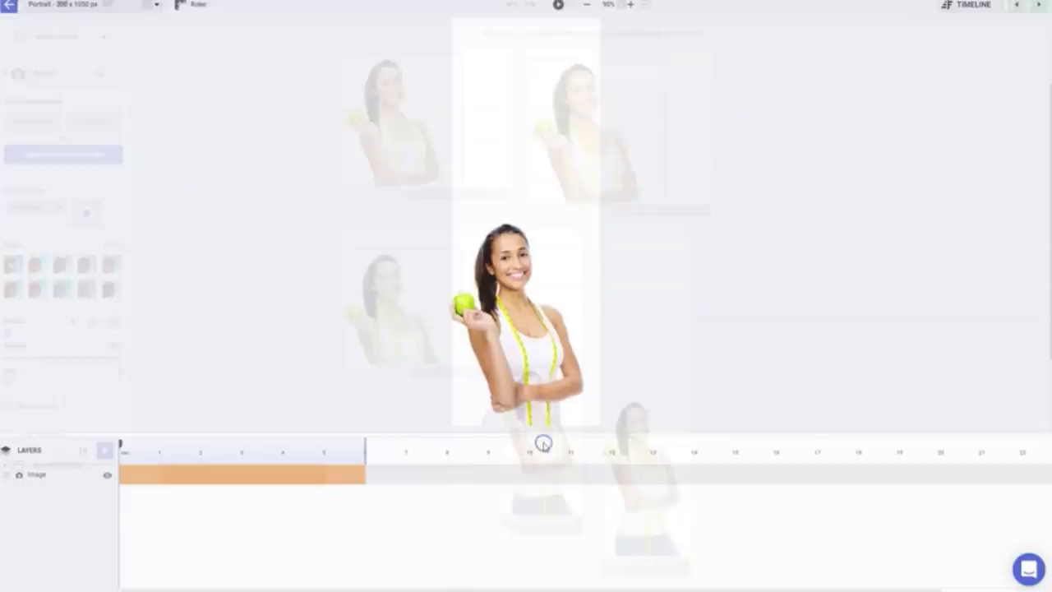
pyautogui.click(583, 239)
pyautogui.moveTo(611, 220); pyautogui.dragTo(681, 115)
pyautogui.moveTo(545, 310); pyautogui.dragTo(526, 322)
pyautogui.click(748, 246)
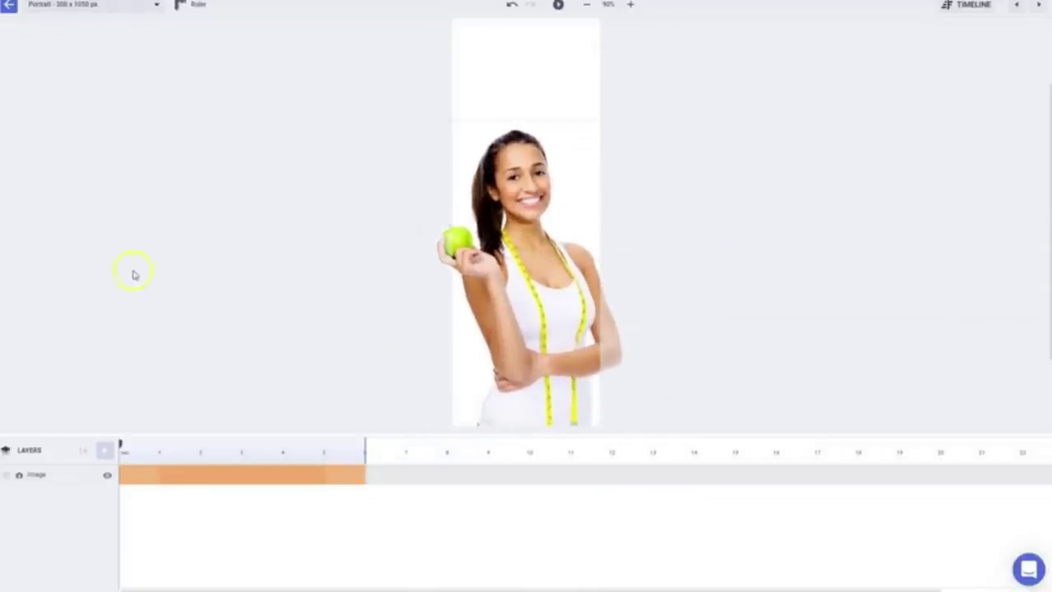
pyautogui.click(11, 5)
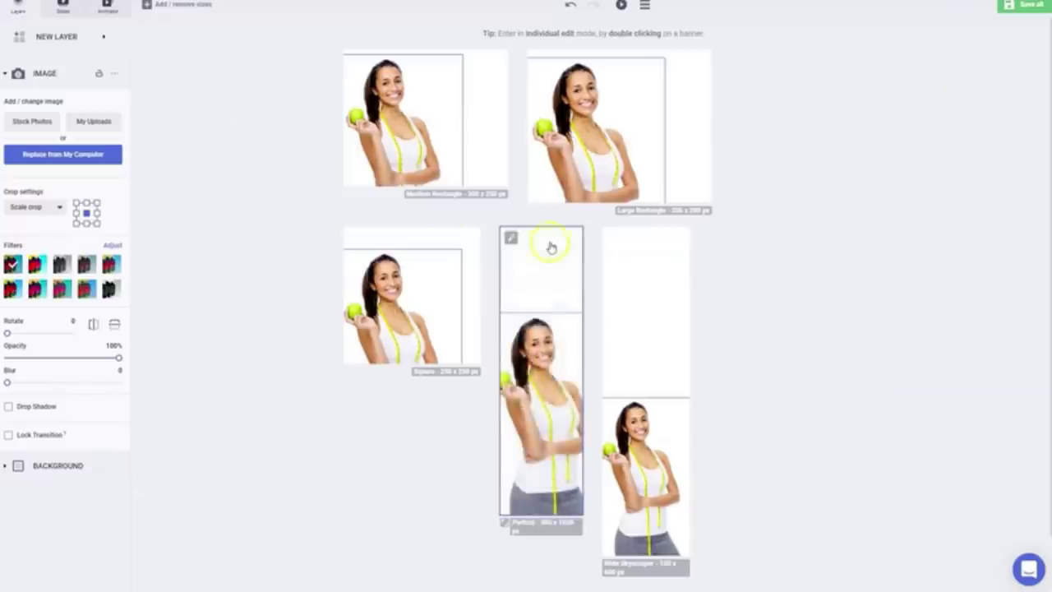
pyautogui.click(799, 372)
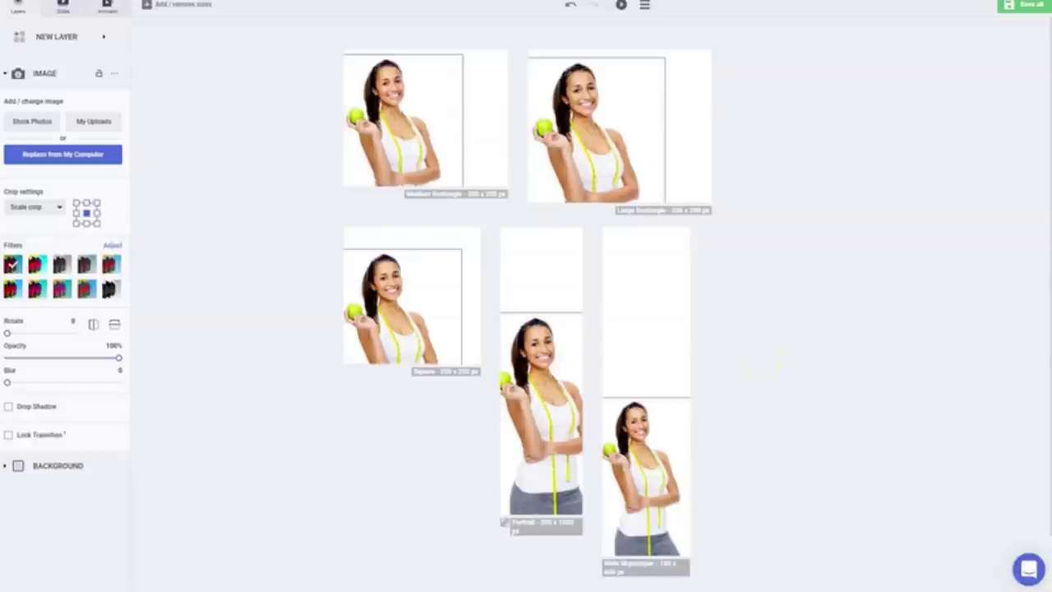
# Add a headline layer reading "Time To Lose Some Weight?" to all five banners.
pyautogui.click(74, 39)
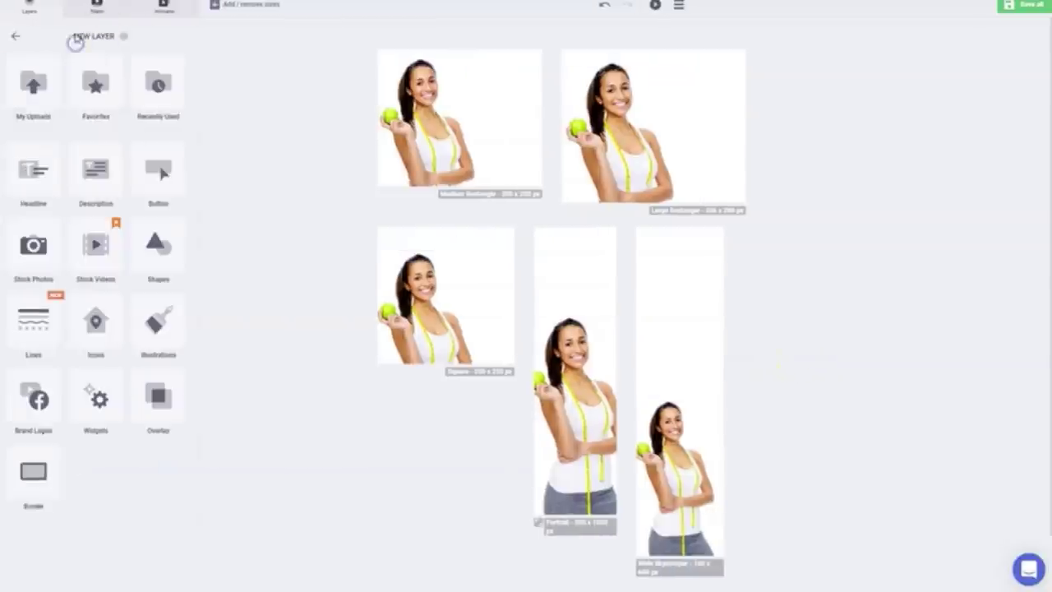
pyautogui.click(31, 177)
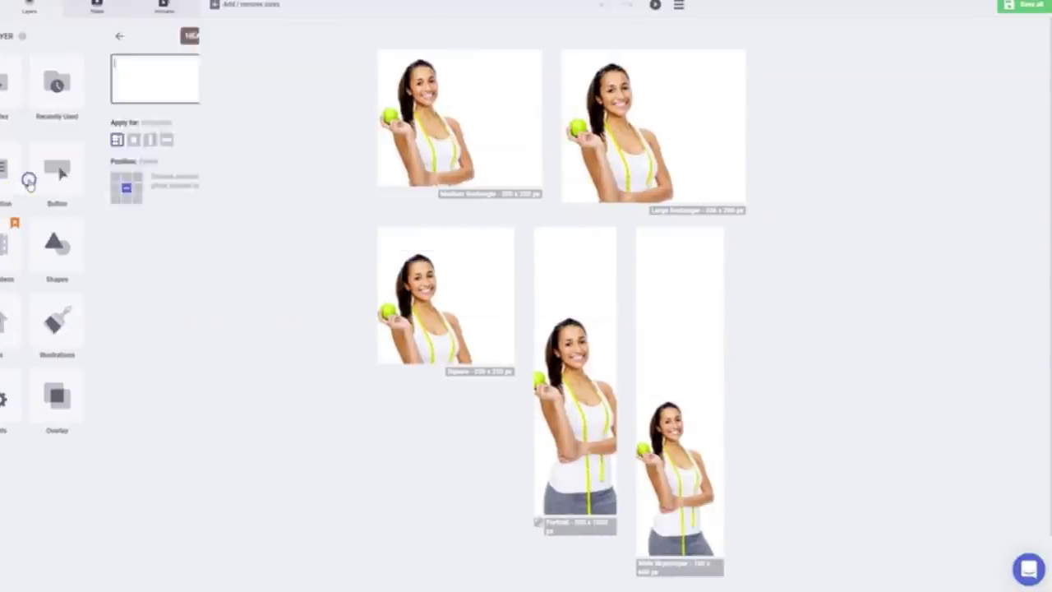
pyautogui.click(93, 69)
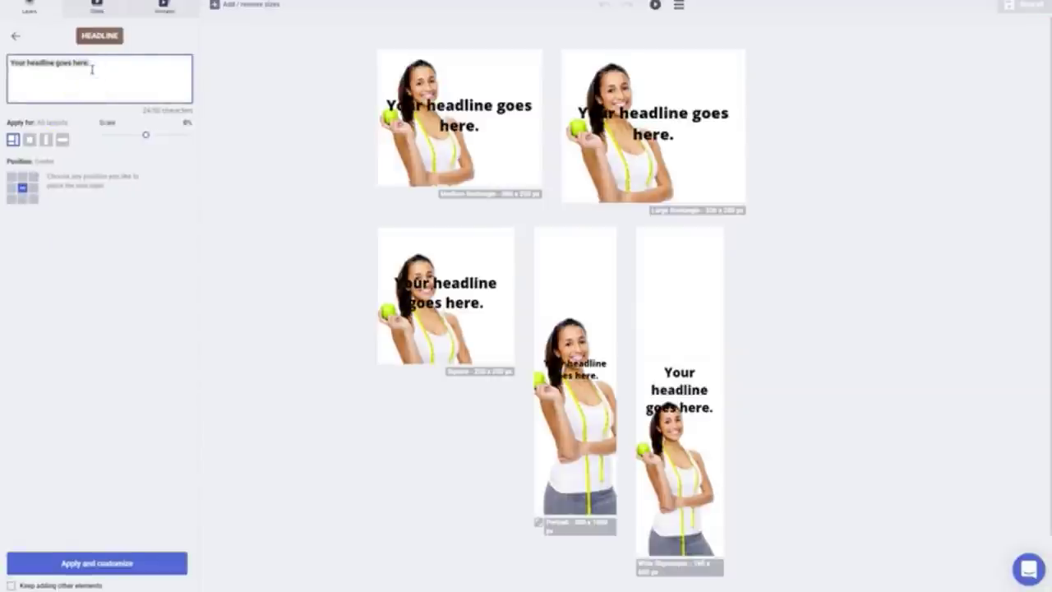
pyautogui.hotkey('ctrl', 'a')
pyautogui.press('BackSpace')
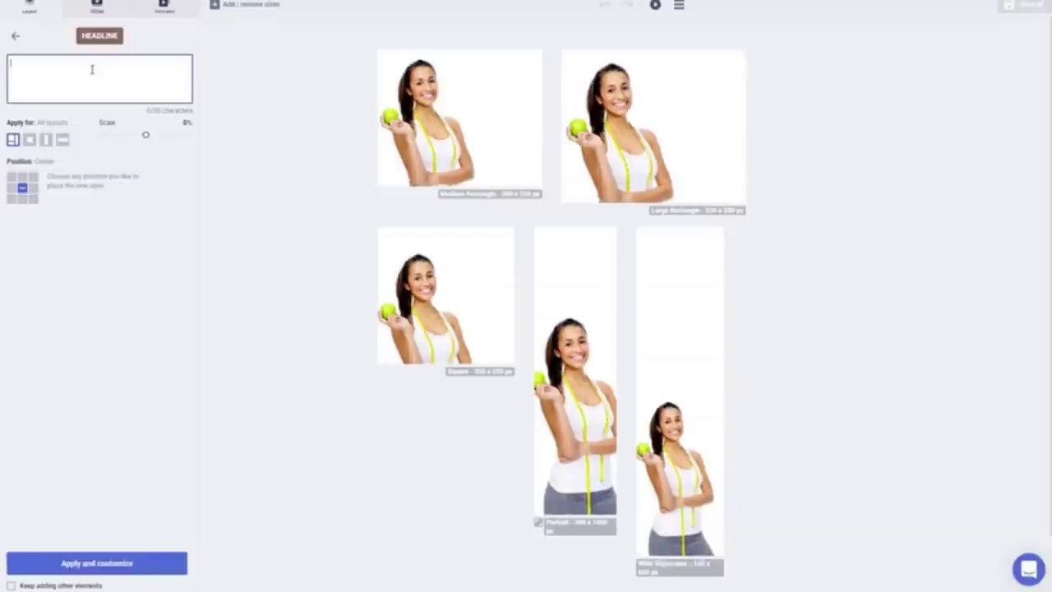
pyautogui.write('Tim')
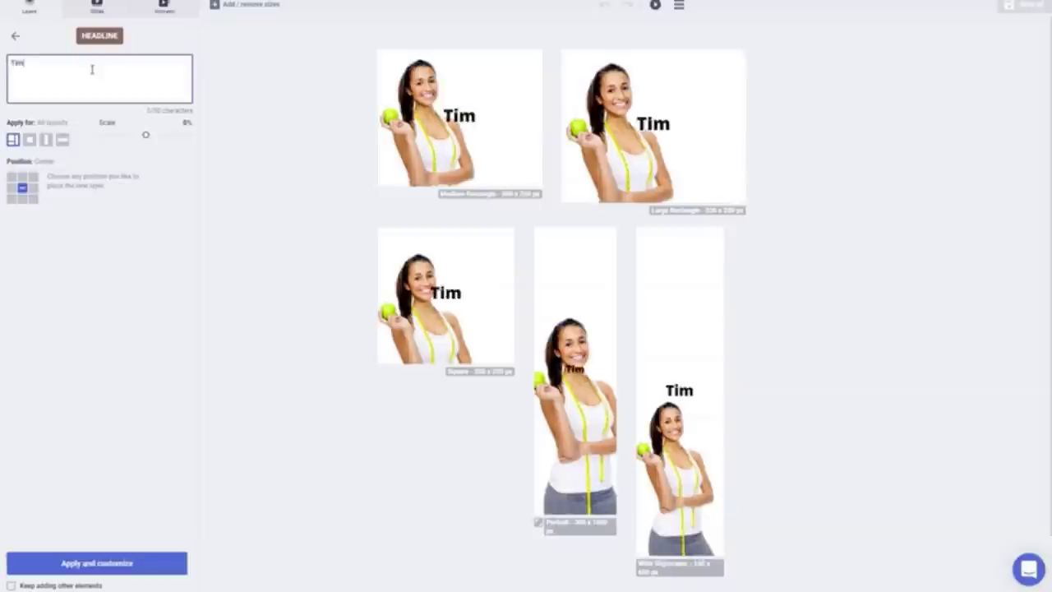
pyautogui.write('e To Lo')
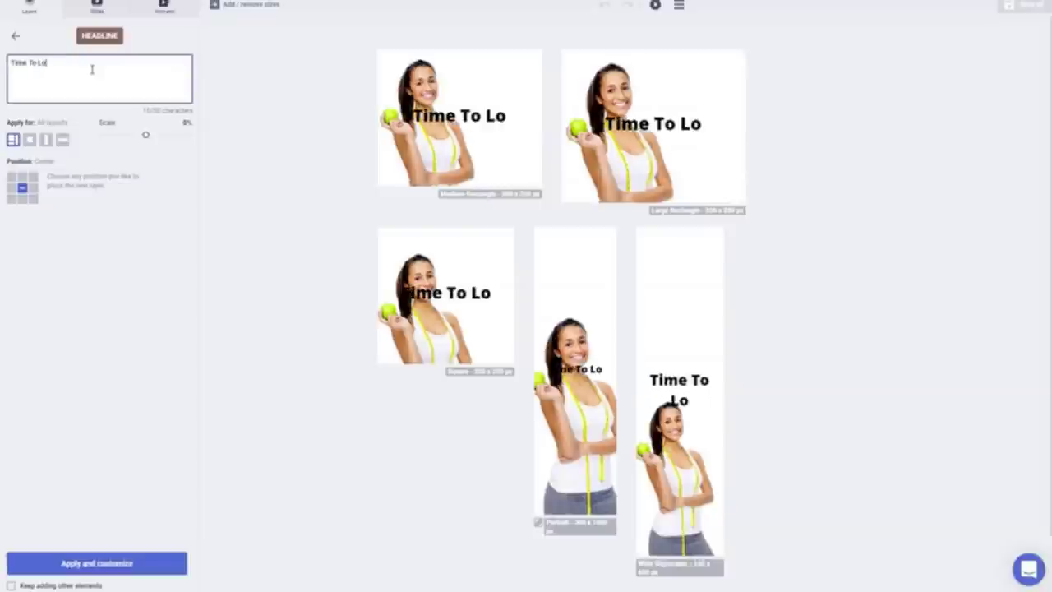
pyautogui.write('se Some')
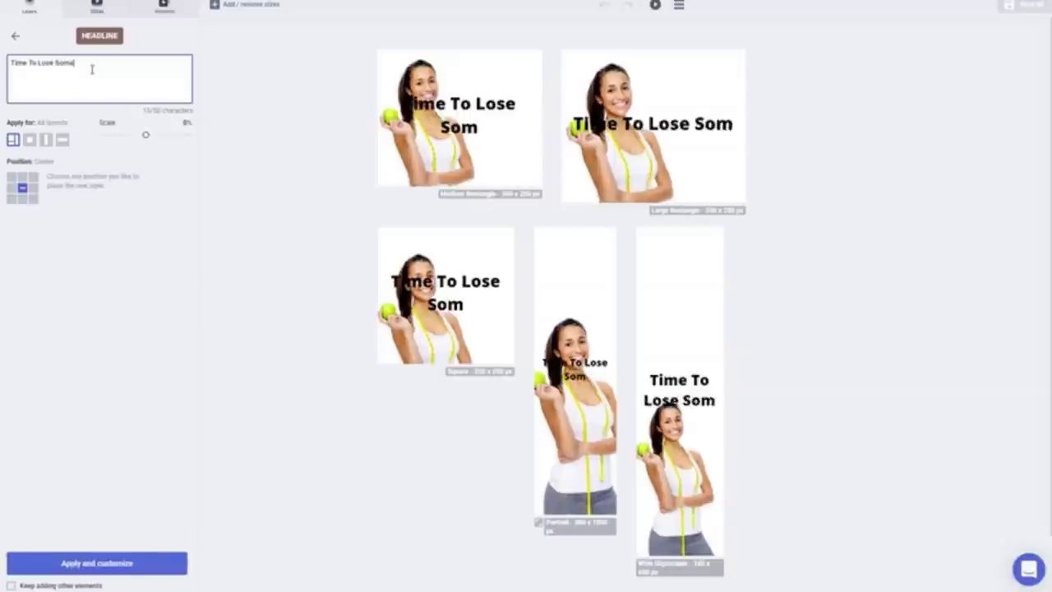
pyautogui.write(' Weight?')
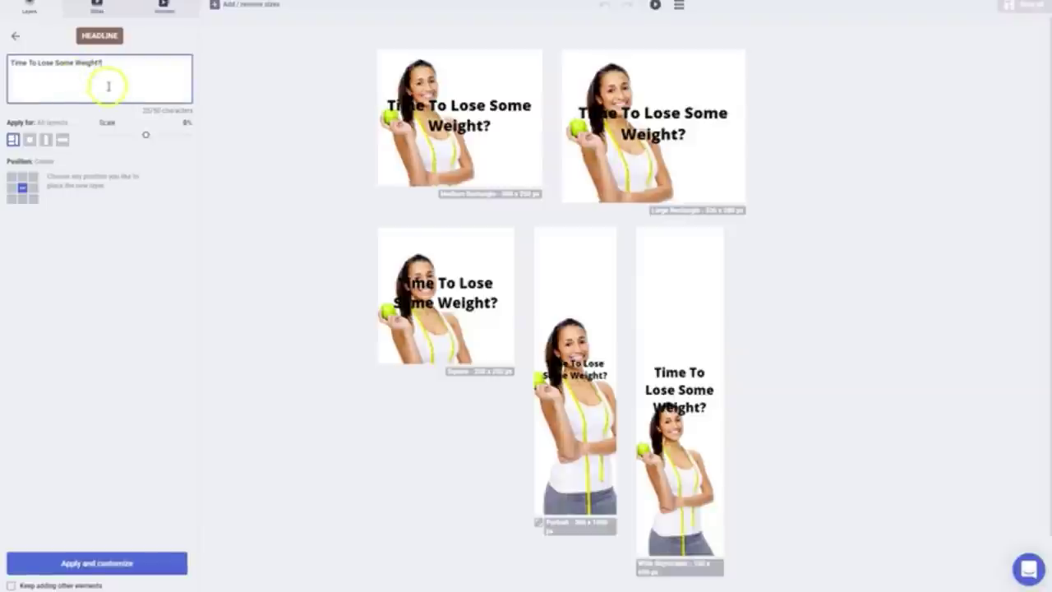
pyautogui.click(115, 564)
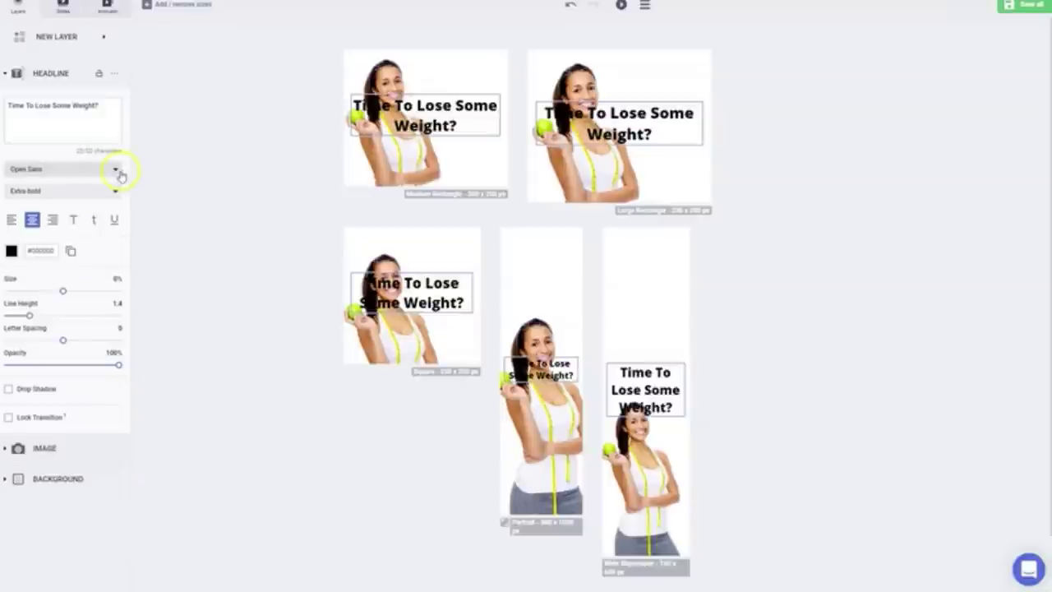
# Change the headline's text colour to red #ff0000 across all banners.
pyautogui.click(444, 114)
pyautogui.click(96, 168)
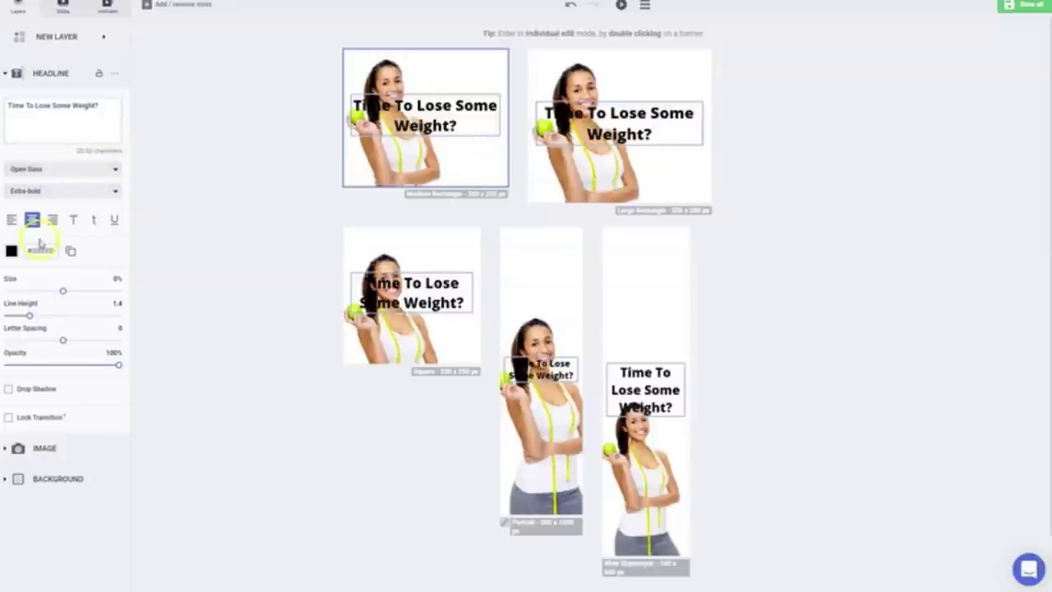
pyautogui.click(11, 253)
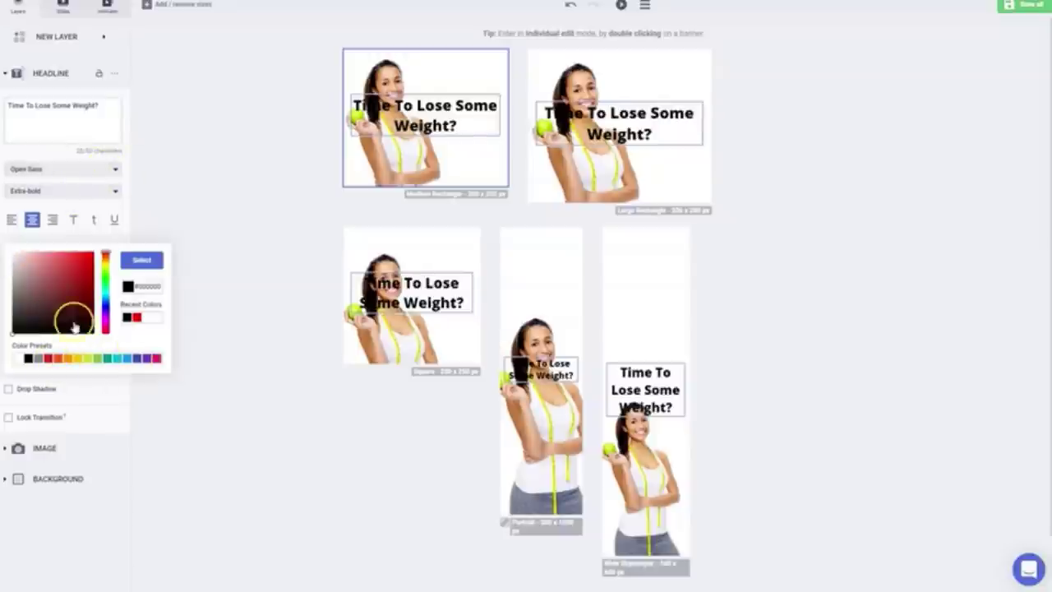
pyautogui.moveTo(72, 314); pyautogui.dragTo(94, 253)
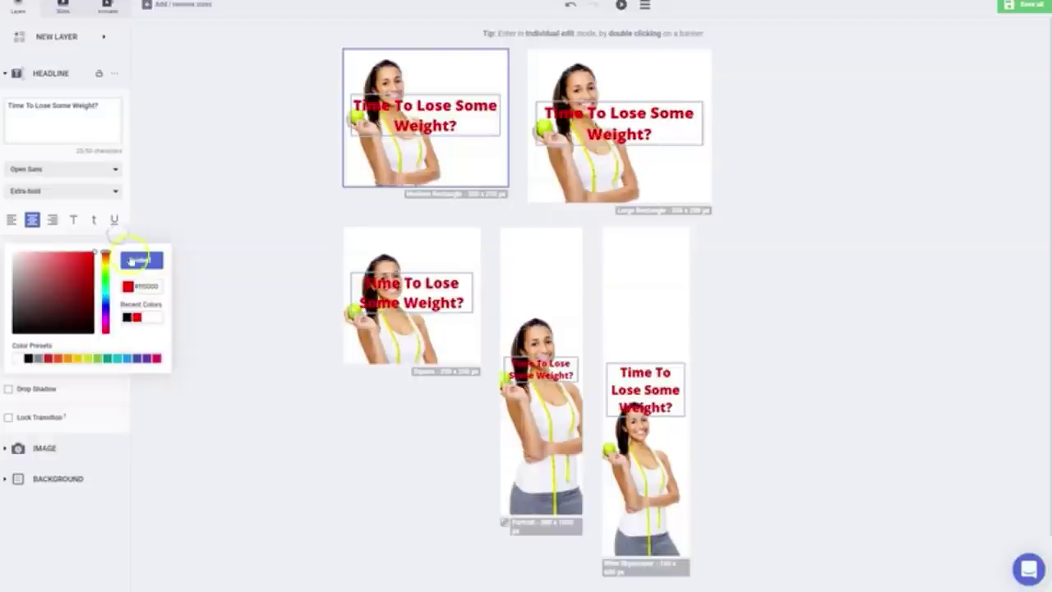
pyautogui.click(131, 258)
pyautogui.click(159, 163)
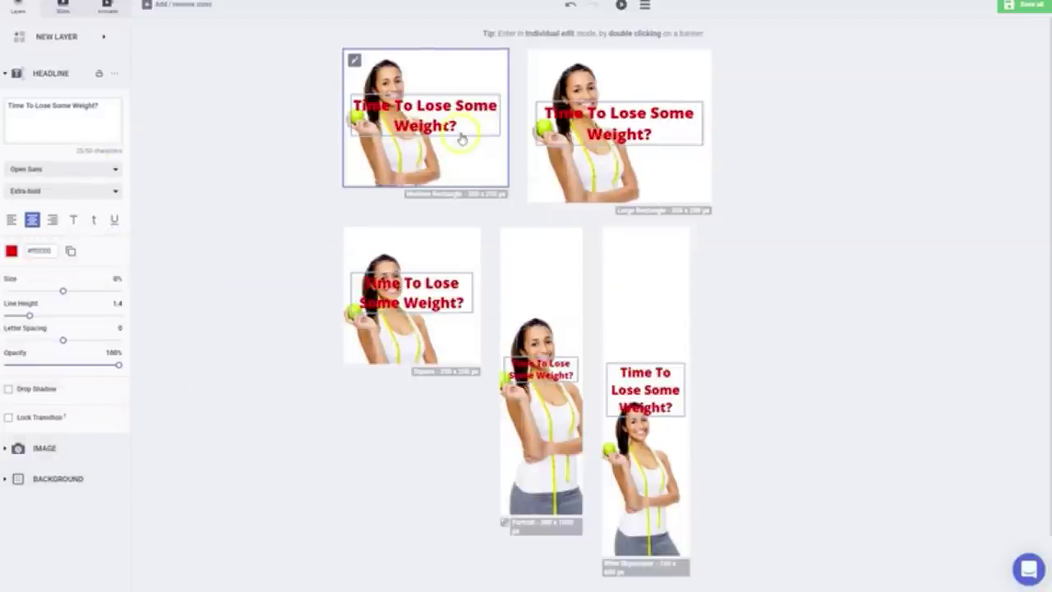
# In the Medium Rectangle banner, narrow the headline to three lines and place it in the upper white space right of the woman.
pyautogui.doubleClick(434, 148)
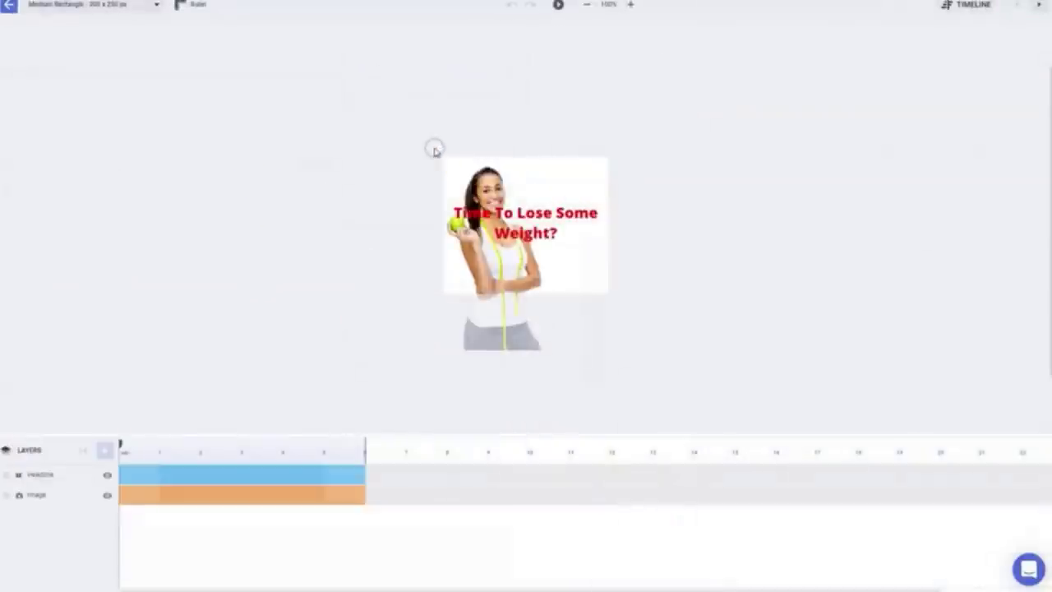
pyautogui.click(570, 212)
pyautogui.moveTo(598, 221); pyautogui.dragTo(583, 173)
pyautogui.click(723, 84)
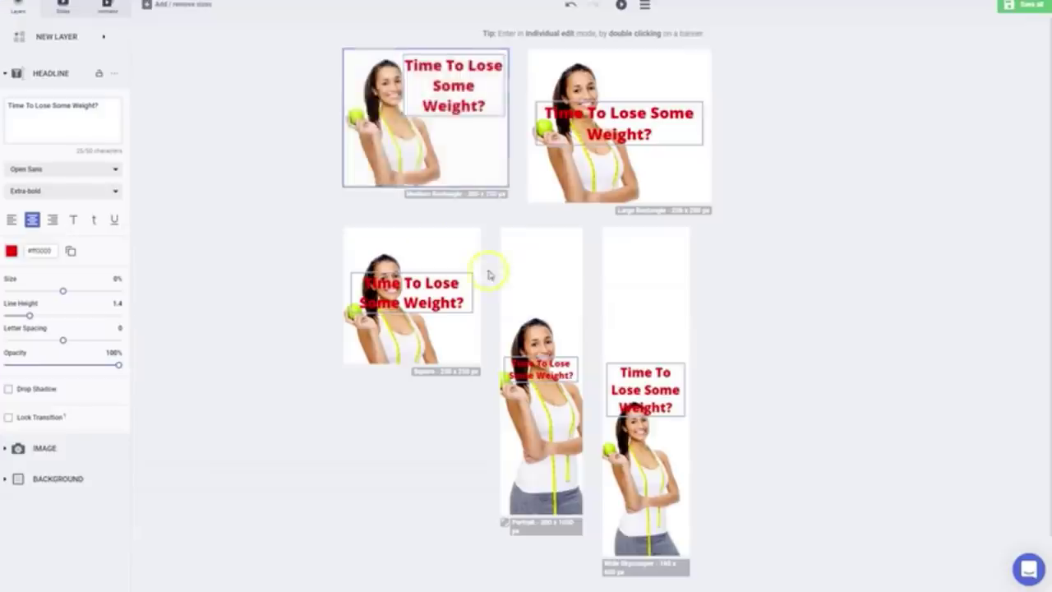
pyautogui.click(7, 6)
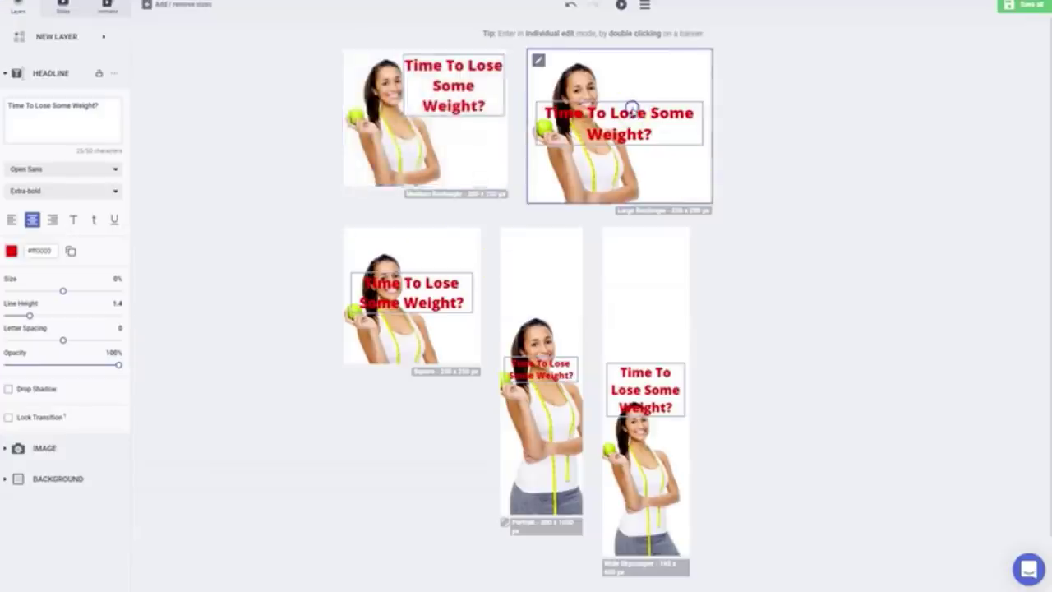
# In the Large Rectangle banner, narrow the headline to three lines and move it to the upper right beside the woman's head.
pyautogui.doubleClick(631, 107)
pyautogui.click(570, 219)
pyautogui.moveTo(614, 222); pyautogui.dragTo(581, 179)
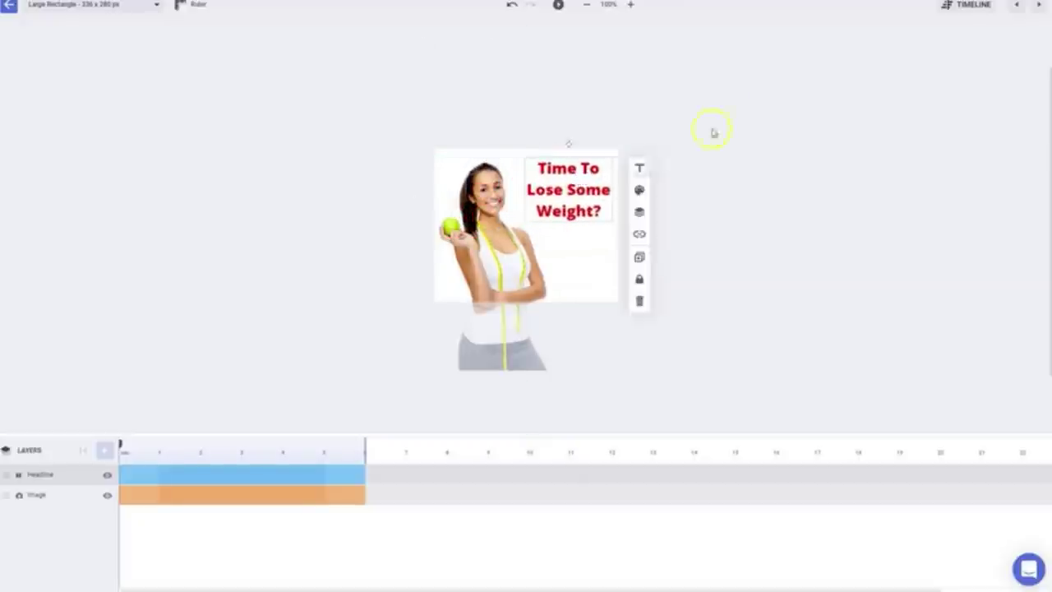
pyautogui.click(713, 124)
pyautogui.click(10, 7)
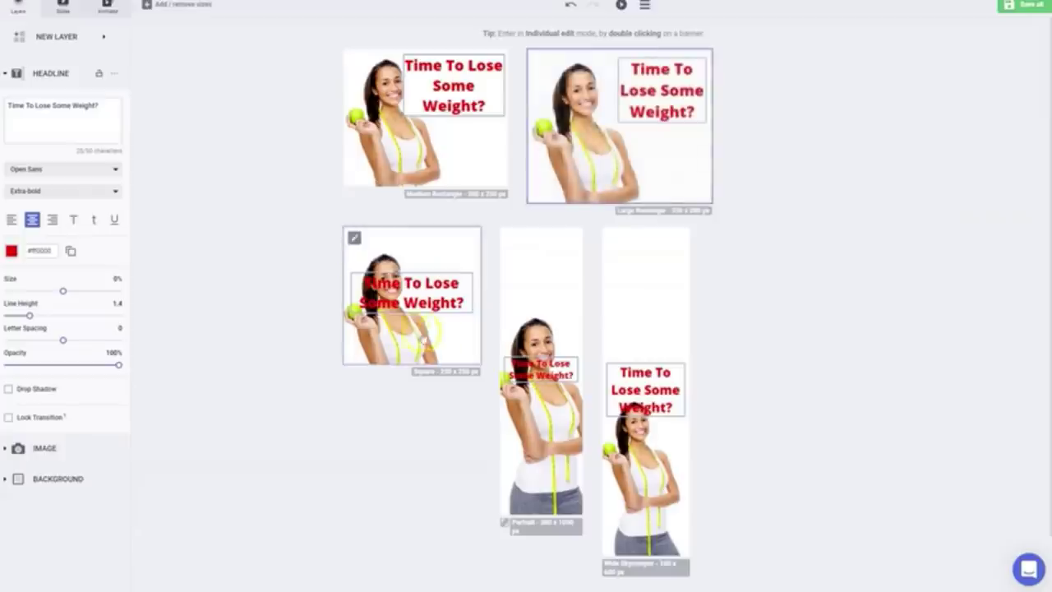
# In the Square banner, narrow the headline to three lines and fit it in the upper right corner beside the woman's face.
pyautogui.doubleClick(425, 272)
pyautogui.click(545, 223)
pyautogui.moveTo(585, 222); pyautogui.dragTo(576, 202)
pyautogui.click(407, 144)
pyautogui.click(10, 8)
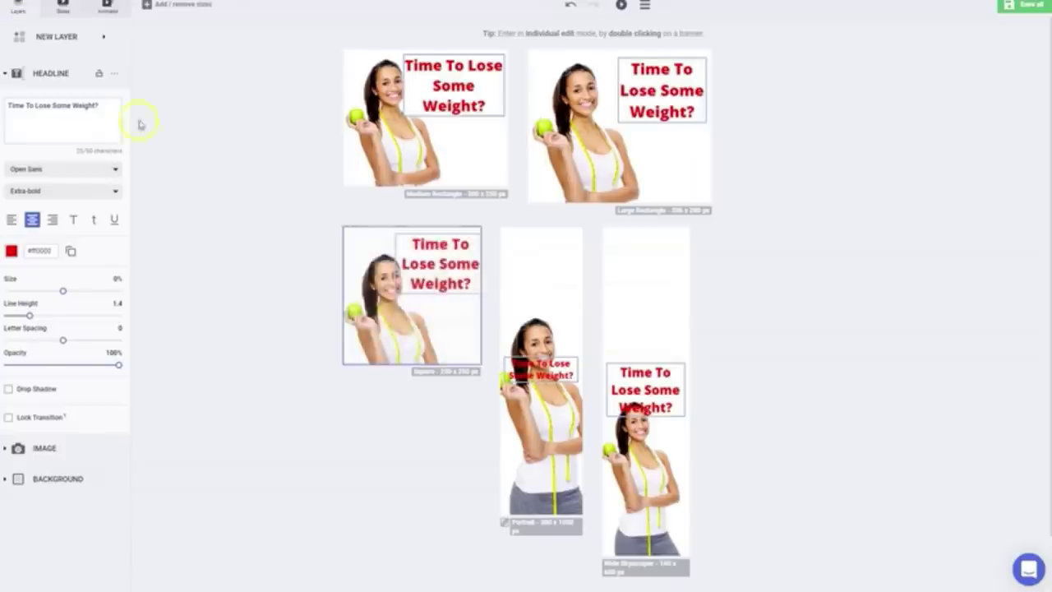
# In the Portrait banner, move the headline off the woman's face into the white space above her head.
pyautogui.doubleClick(549, 378)
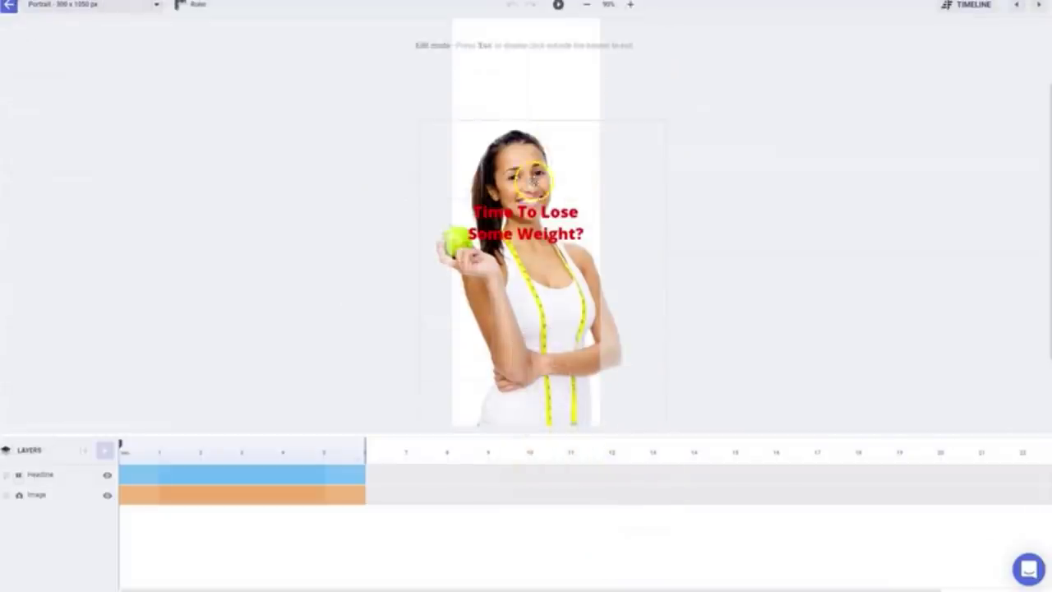
pyautogui.moveTo(530, 212); pyautogui.dragTo(564, 40)
pyautogui.click(618, 140)
# Enlarge the Portrait banner's headline to about size 42 and lower it slightly above the woman's head, returning to the full set.
pyautogui.click(587, 53)
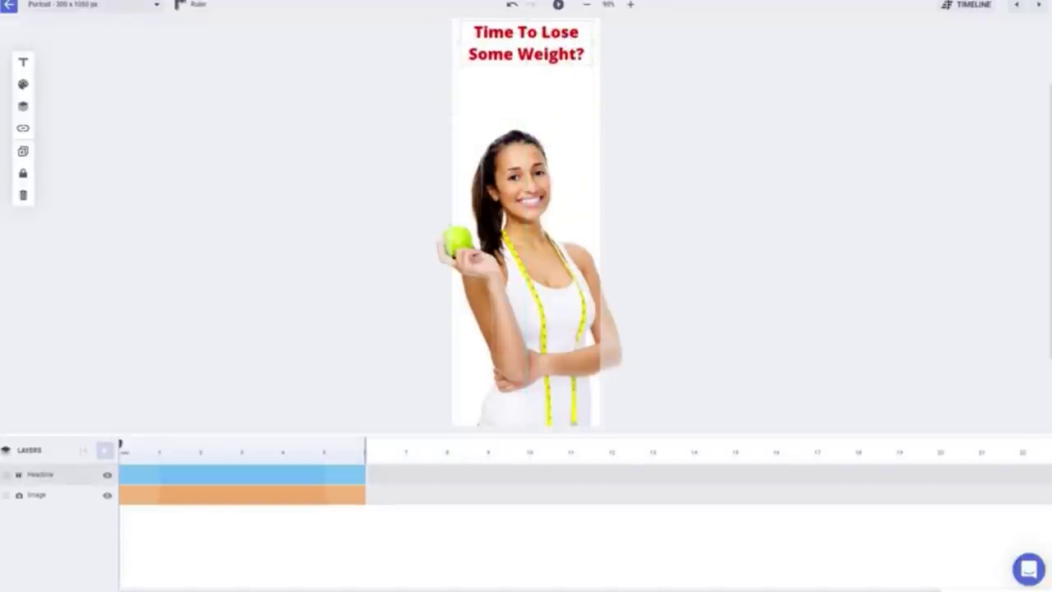
pyautogui.click(23, 62)
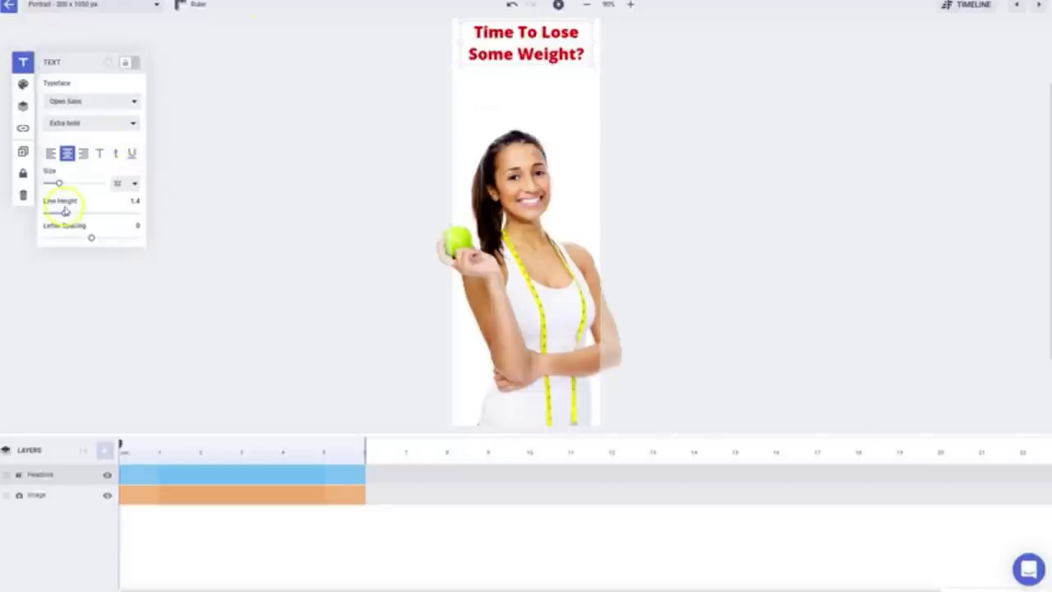
pyautogui.moveTo(64, 191); pyautogui.dragTo(64, 189)
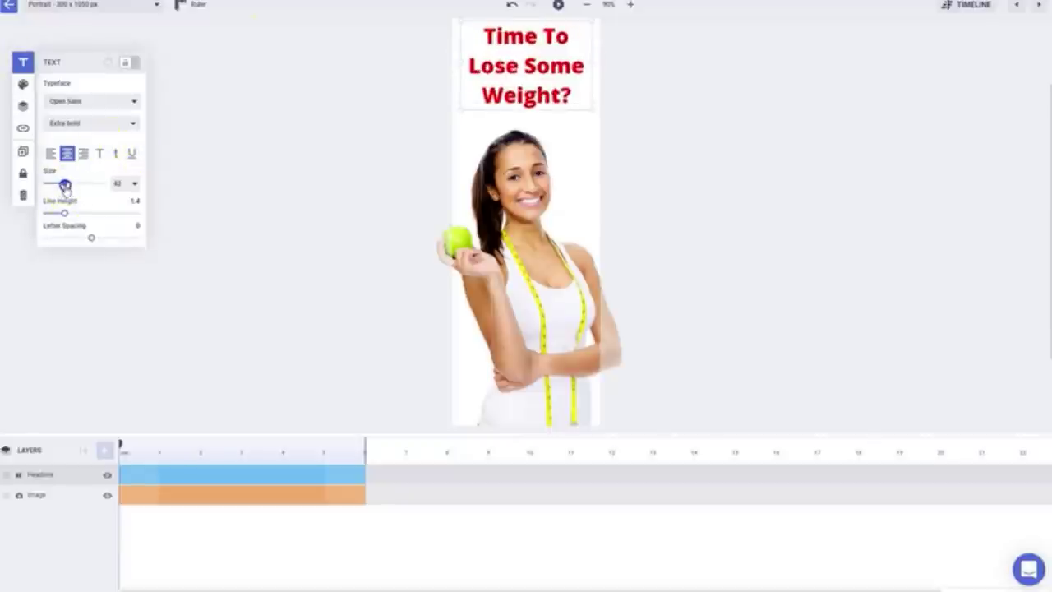
pyautogui.click(251, 129)
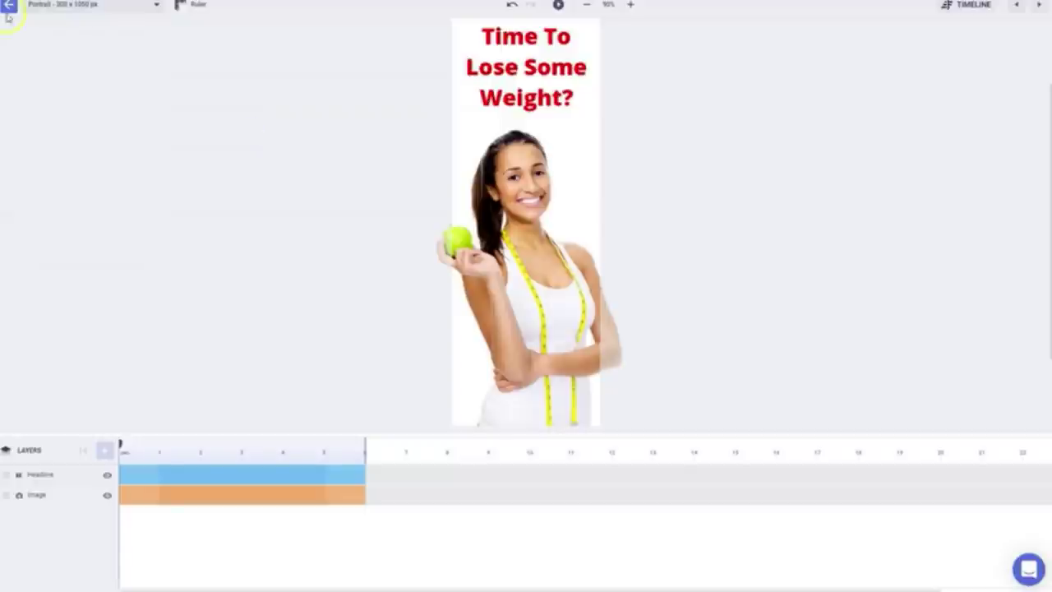
pyautogui.moveTo(539, 74); pyautogui.dragTo(535, 81)
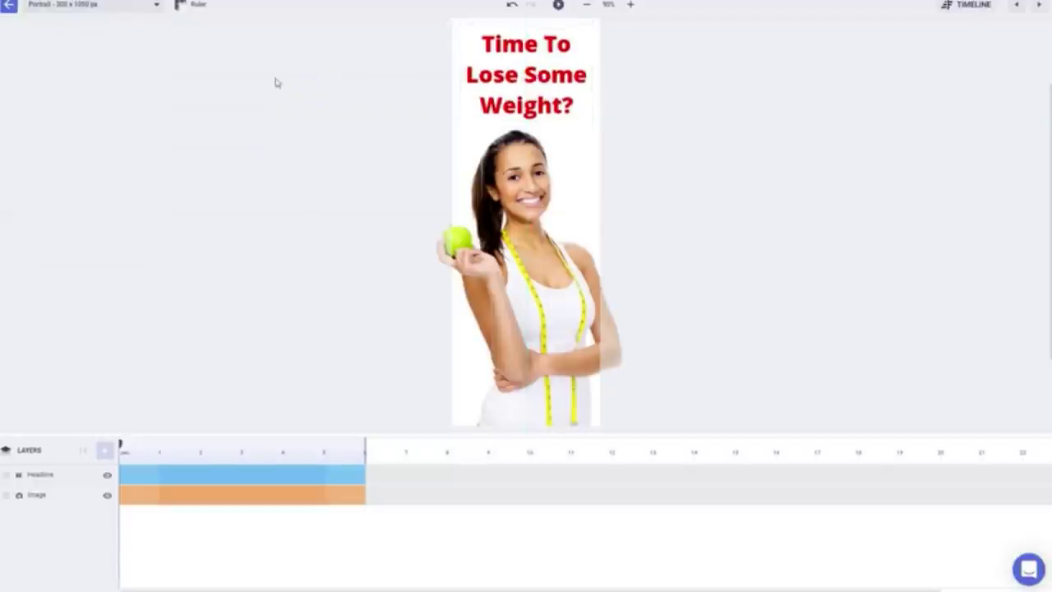
pyautogui.click(5, 7)
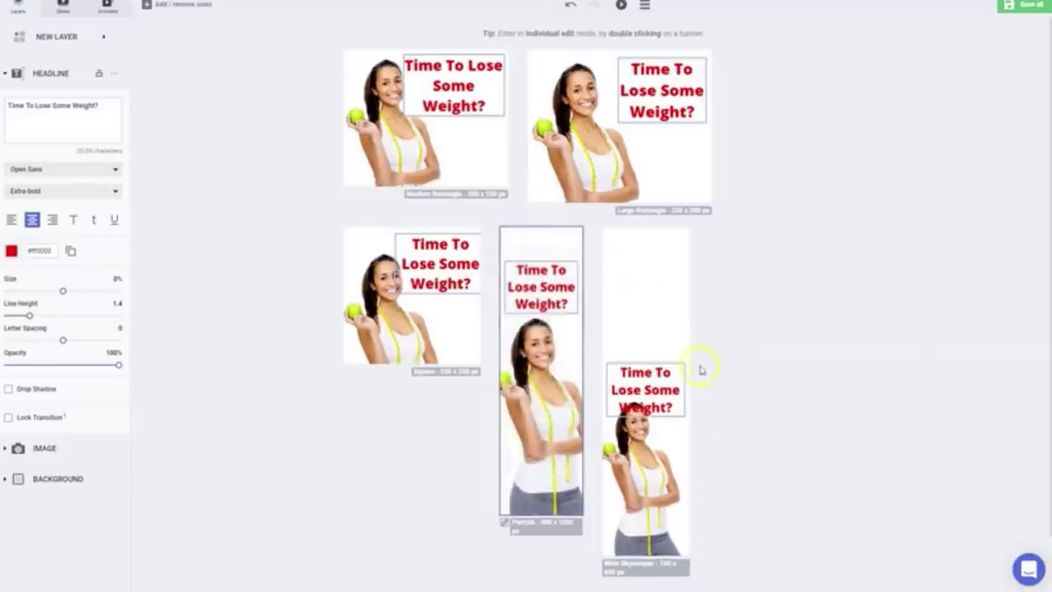
# In the Wide Skyscraper banner, move the headline up, centred in the white space above the woman, and return to the full set.
pyautogui.doubleClick(657, 391)
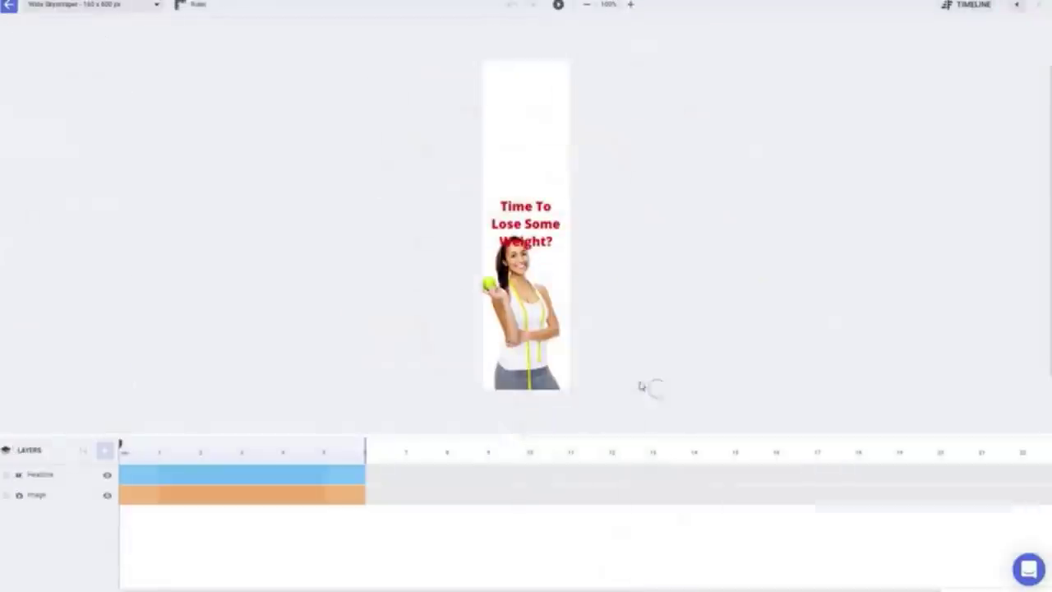
pyautogui.moveTo(523, 208); pyautogui.dragTo(523, 151)
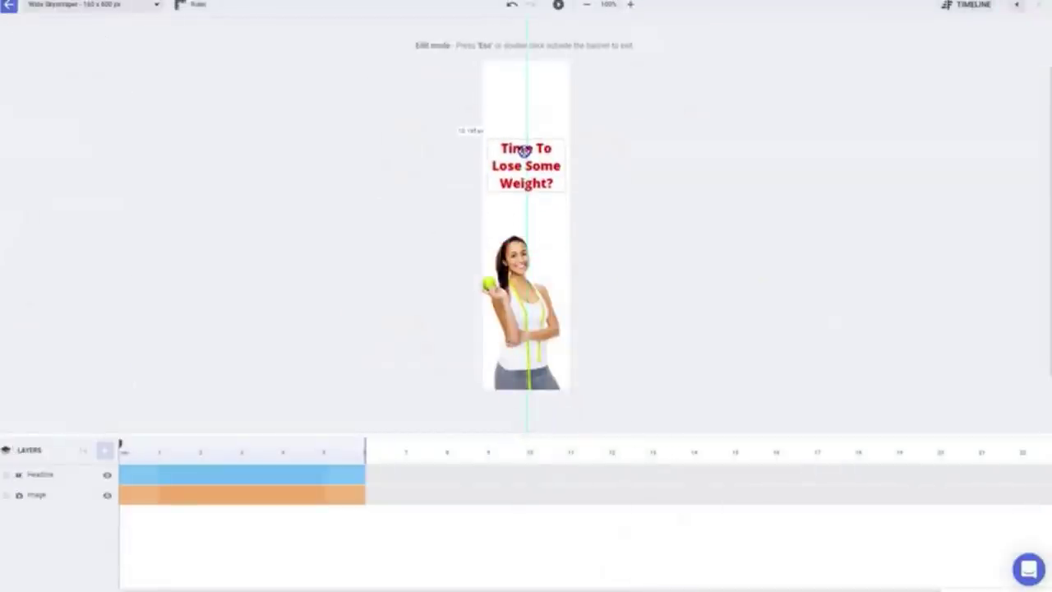
pyautogui.click(37, 450)
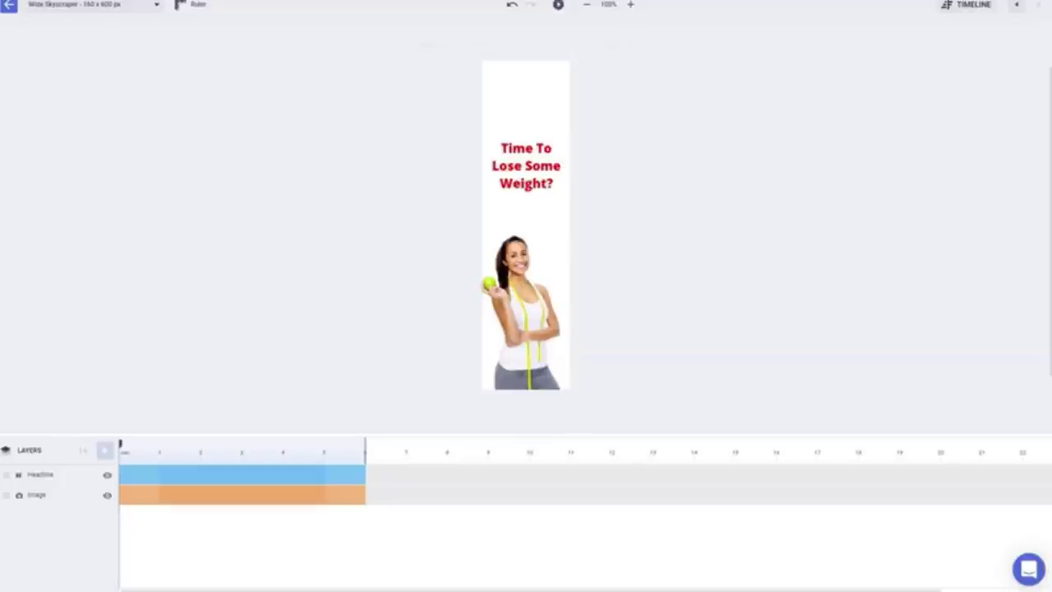
pyautogui.click(9, 10)
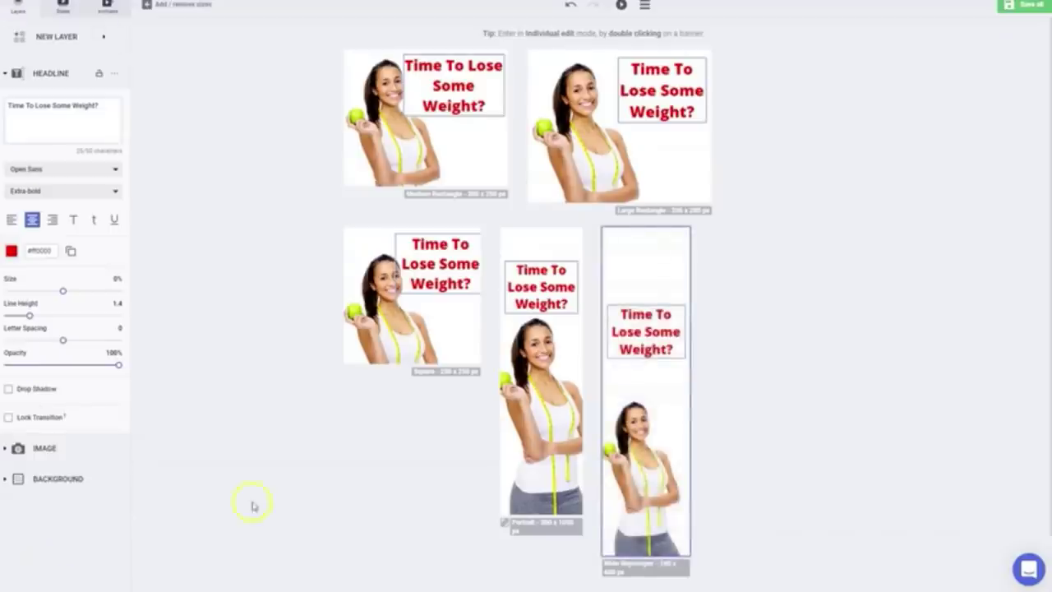
# Start a new button layer for all banners and replace its label with "Click Here".
pyautogui.click(70, 37)
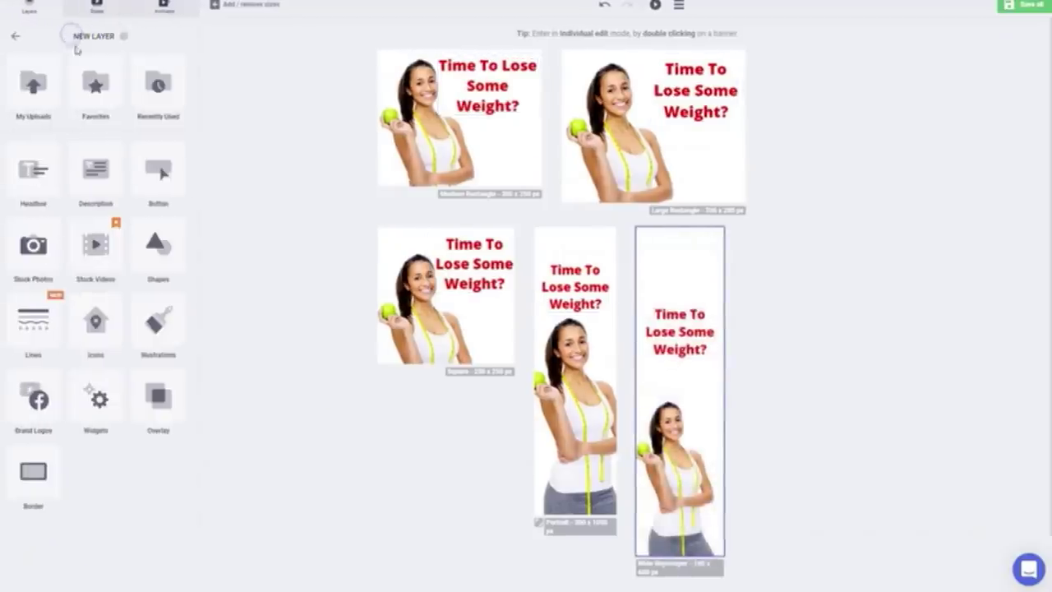
pyautogui.click(148, 165)
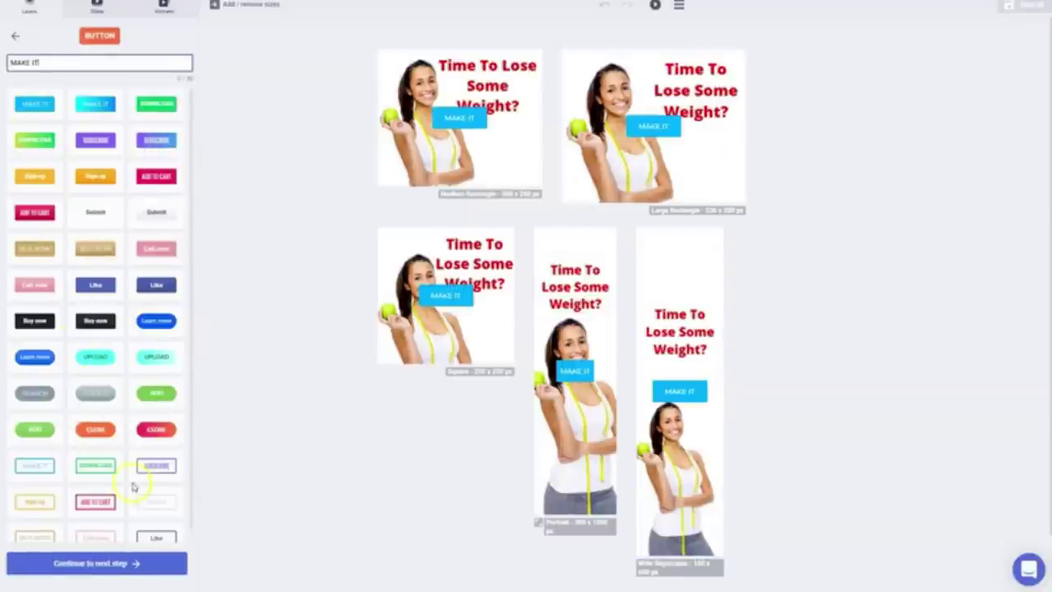
pyautogui.click(53, 62)
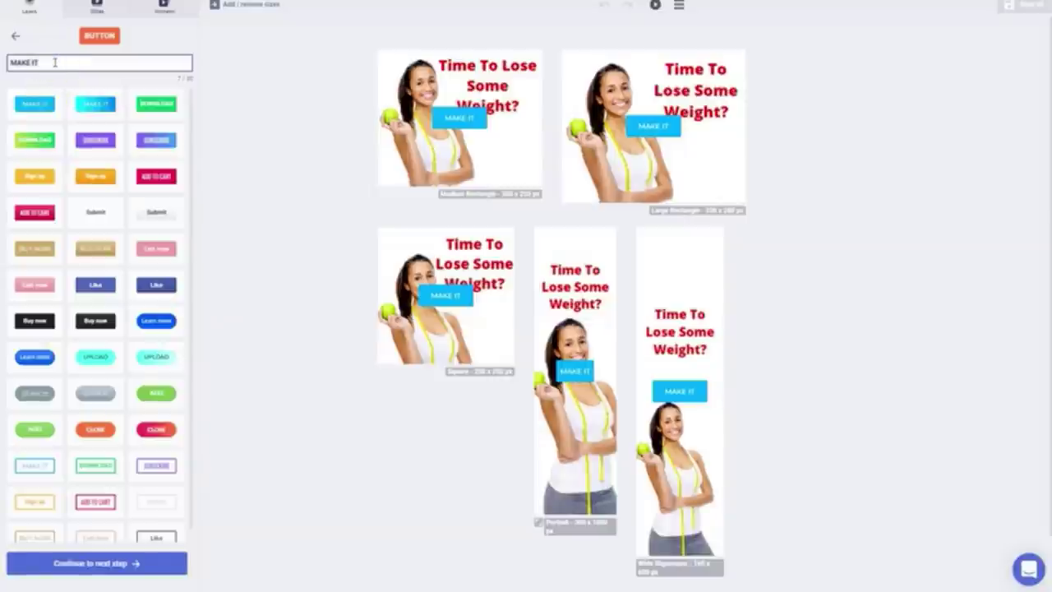
pyautogui.press('BackSpace')
pyautogui.press('BackSpace')
pyautogui.press('BackSpace')
pyautogui.press('BackSpace')
pyautogui.press('BackSpace')
pyautogui.press('BackSpace')
pyautogui.press('BackSpace')
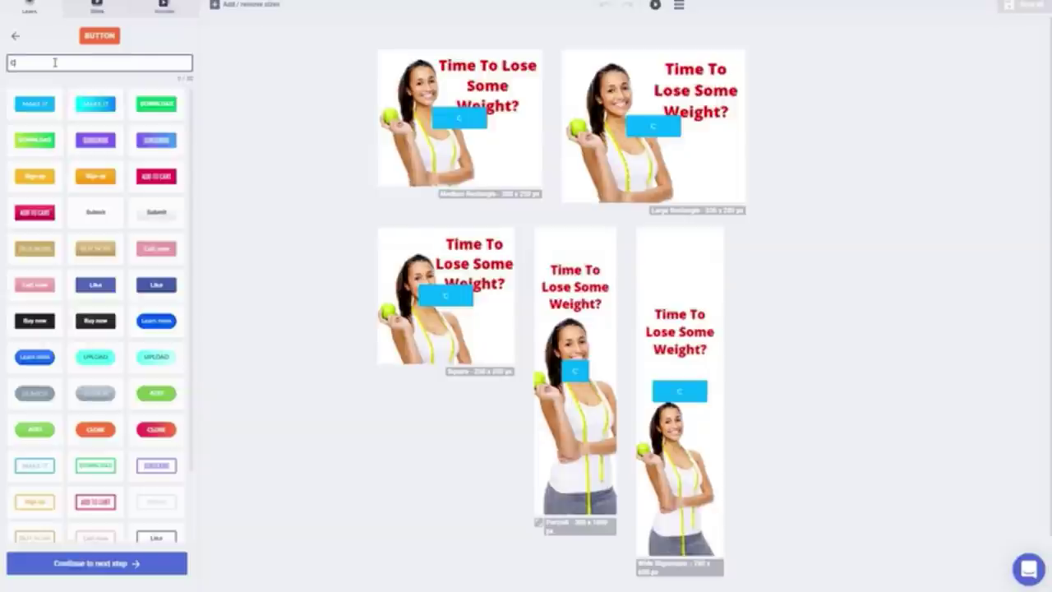
pyautogui.write('Click Here')
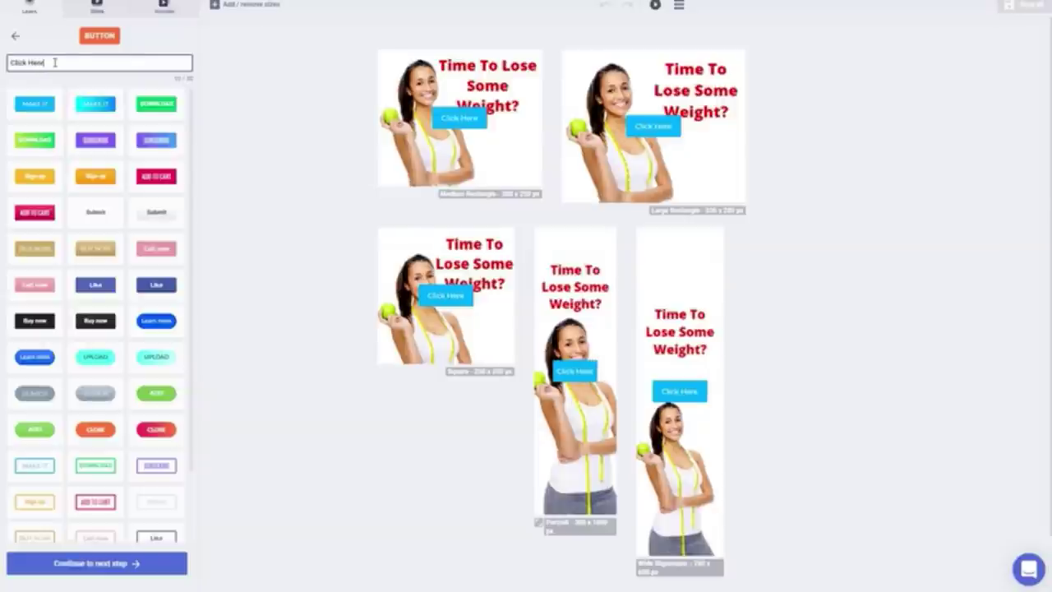
# Place the "Click Here" button at the bottom centre of all banners and apply it for customizing.
pyautogui.click(141, 41)
pyautogui.click(131, 563)
pyautogui.click(27, 421)
pyautogui.click(26, 133)
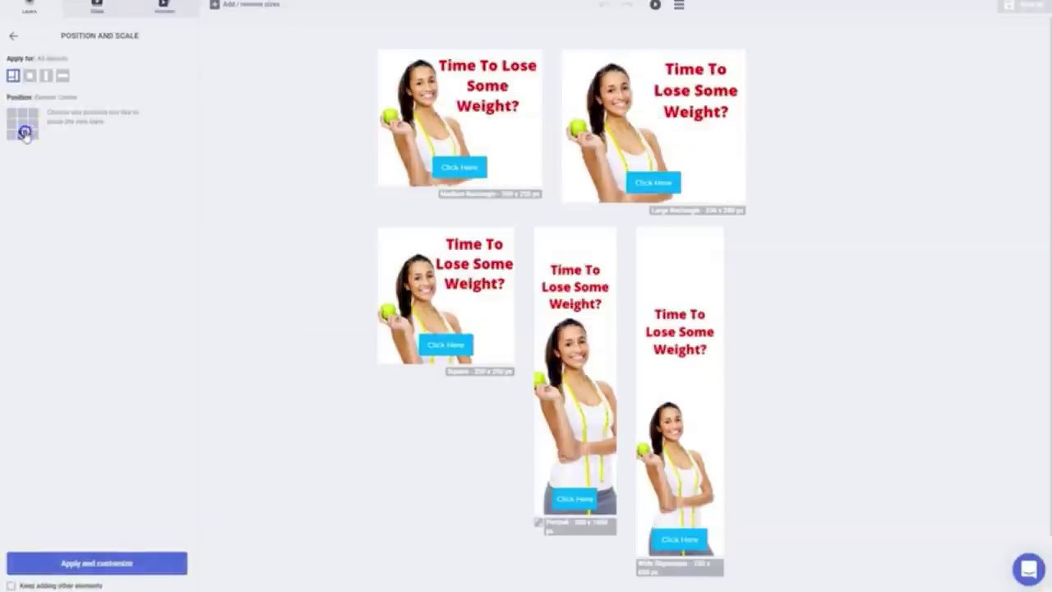
pyautogui.click(475, 284)
pyautogui.click(82, 571)
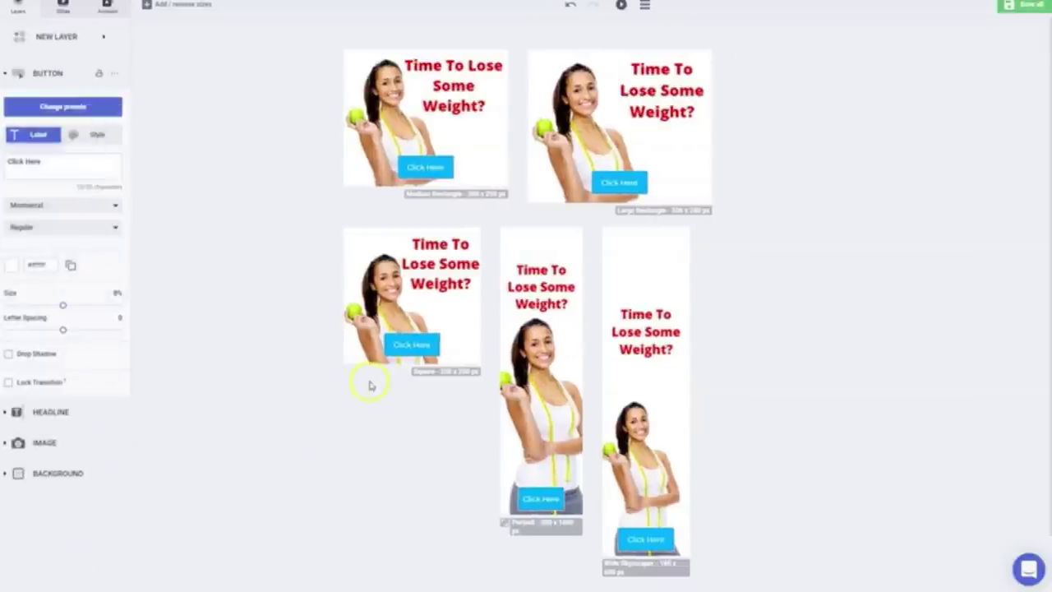
# In the Medium Rectangle banner, move the button into the white space below the headline, beside the woman, and return to the full set.
pyautogui.click(433, 138)
pyautogui.doubleClick(433, 138)
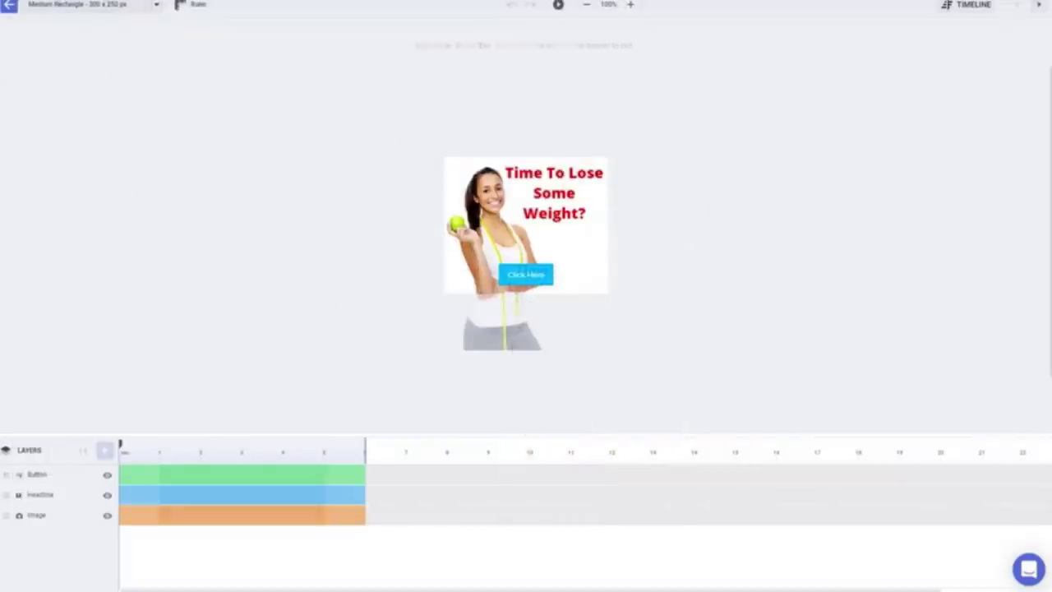
pyautogui.click(552, 273)
pyautogui.moveTo(552, 274); pyautogui.dragTo(583, 261)
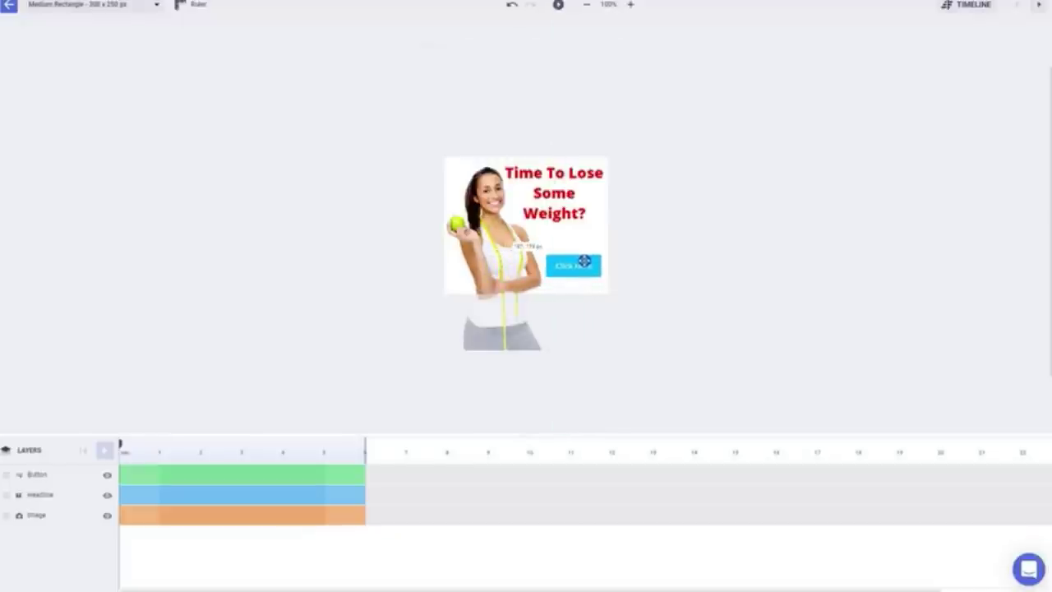
pyautogui.click(10, 10)
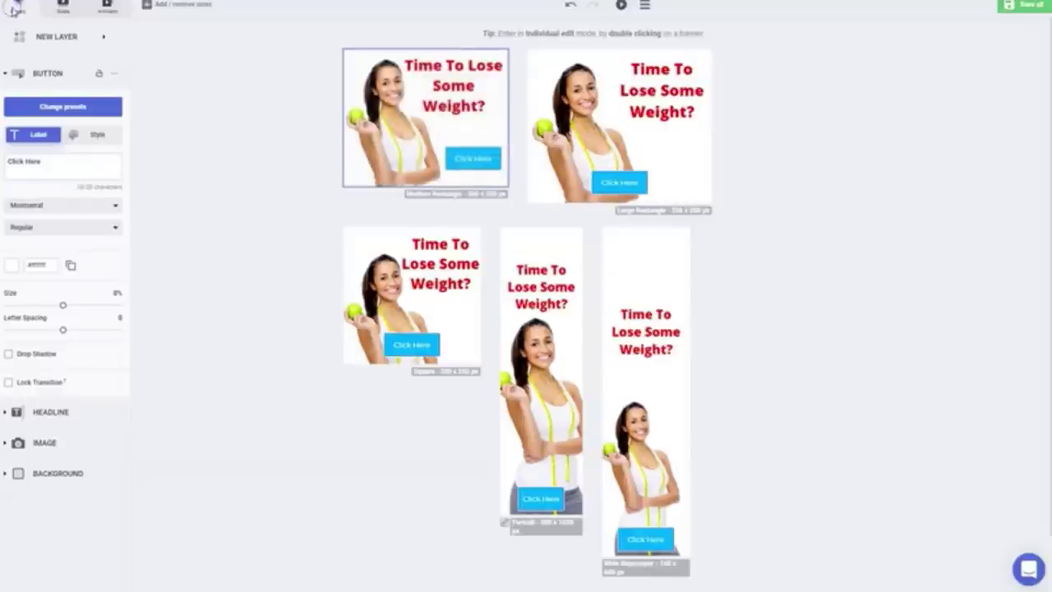
# In the Large Rectangle banner, move the button off the woman into the white space under the headline and return to the full set.
pyautogui.doubleClick(649, 179)
pyautogui.click(514, 282)
pyautogui.moveTo(513, 282); pyautogui.dragTo(567, 270)
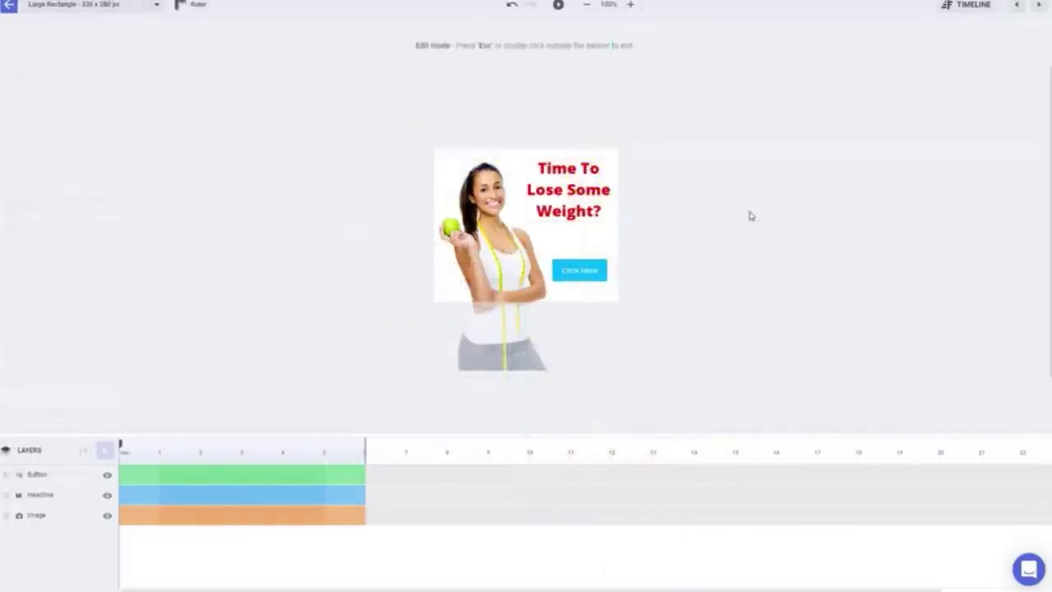
pyautogui.click(9, 7)
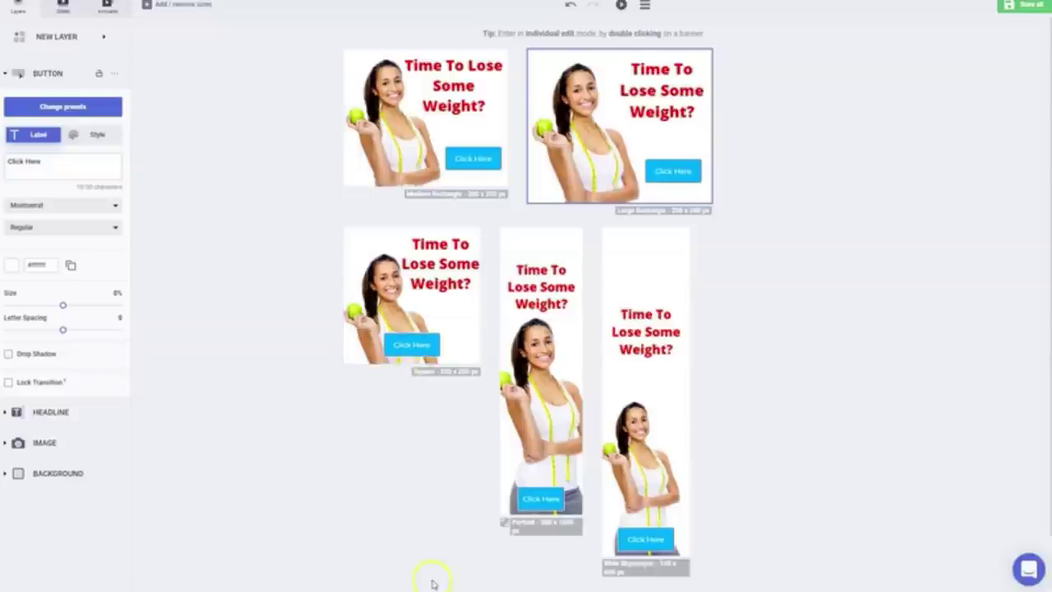
# Save the banner set as weight1 and download it in JPG format.
pyautogui.scroll(-1, 804, 401)
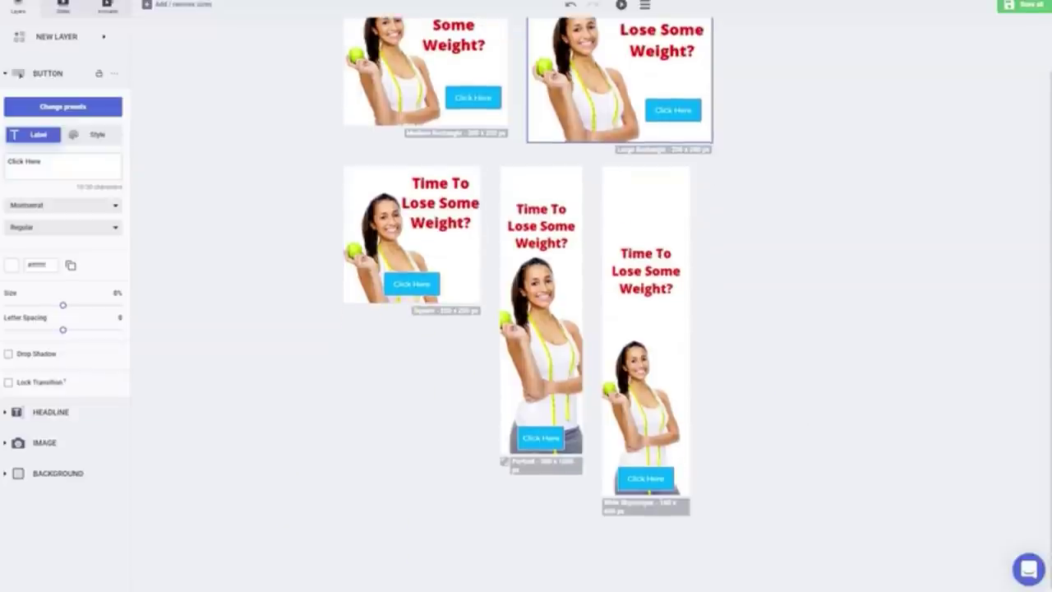
pyautogui.scroll(1, 712, 383)
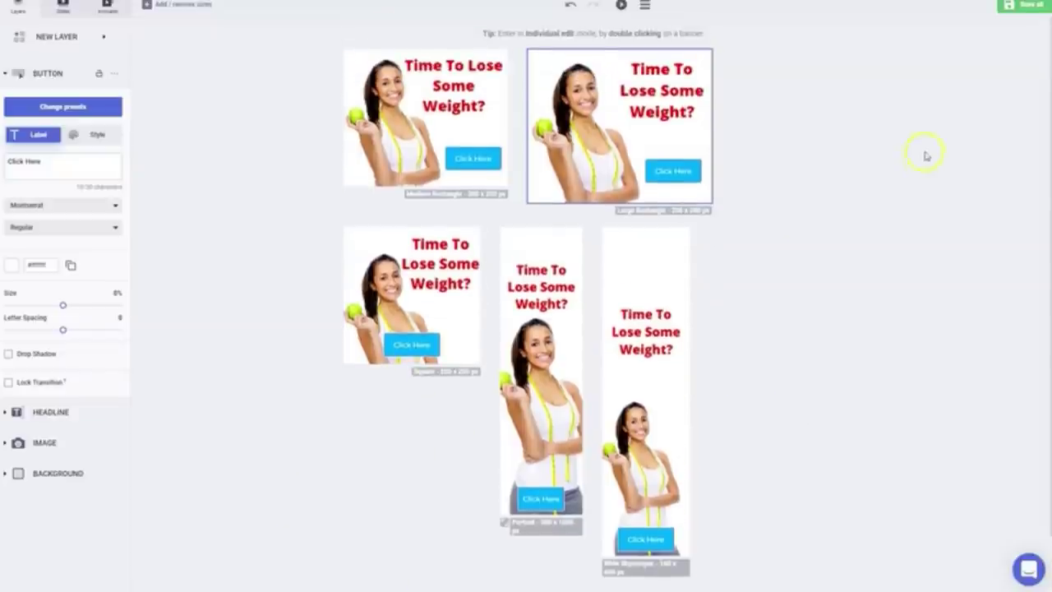
pyautogui.click(1031, 8)
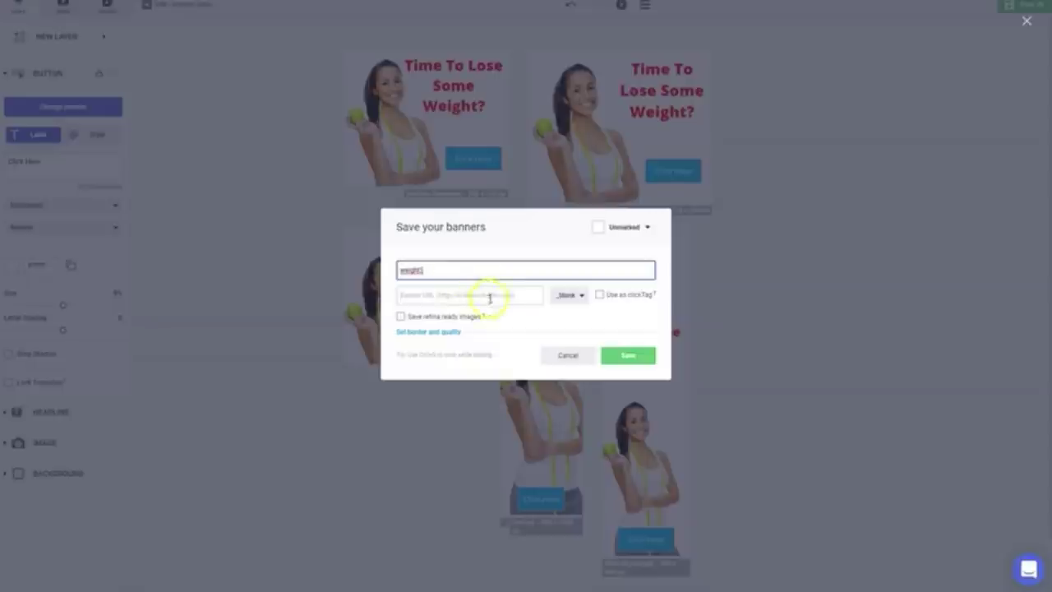
pyautogui.click(623, 355)
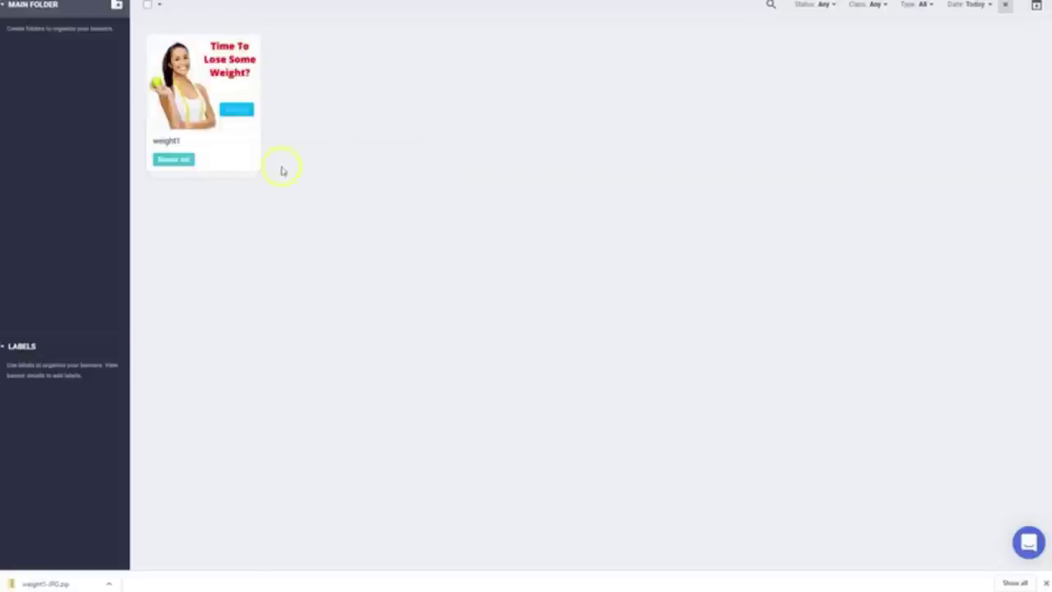
pyautogui.moveTo(235, 62)
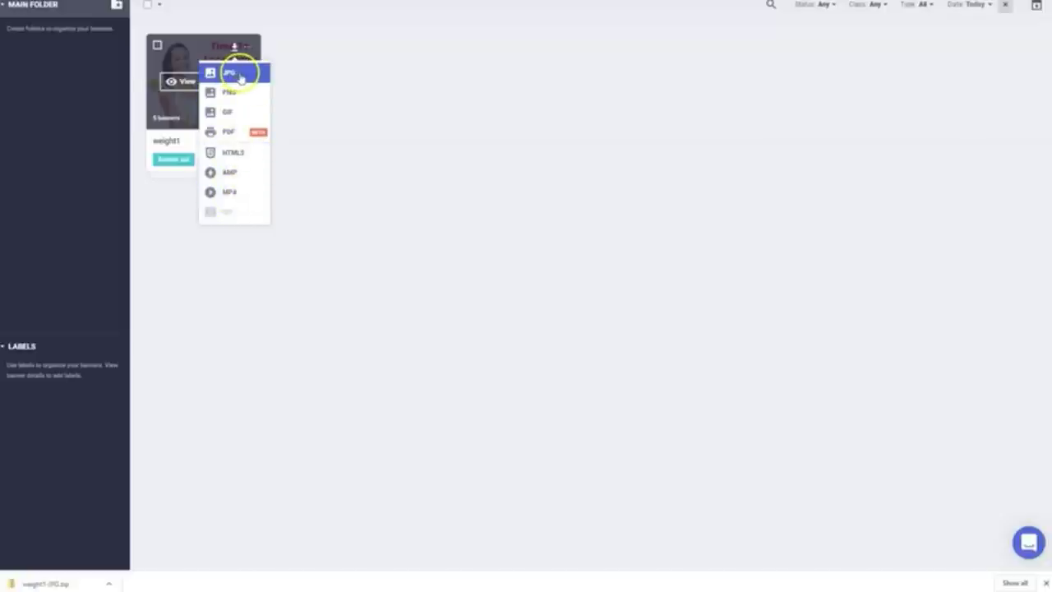
pyautogui.click(239, 77)
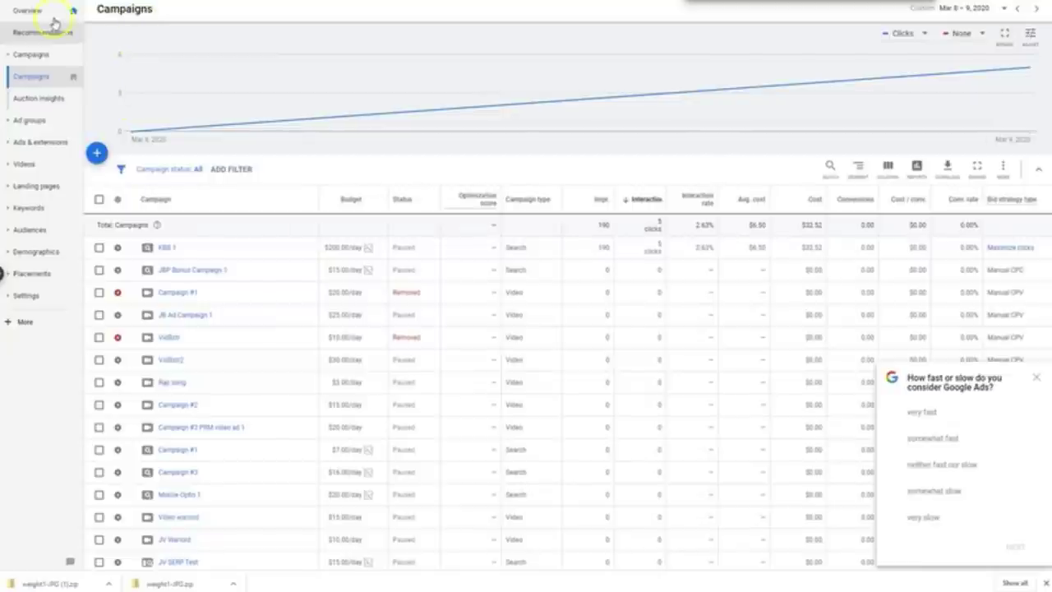
# Switch to Google Ads and start a new campaign with the Website traffic goal and the Display campaign type.
pyautogui.click(94, 154)
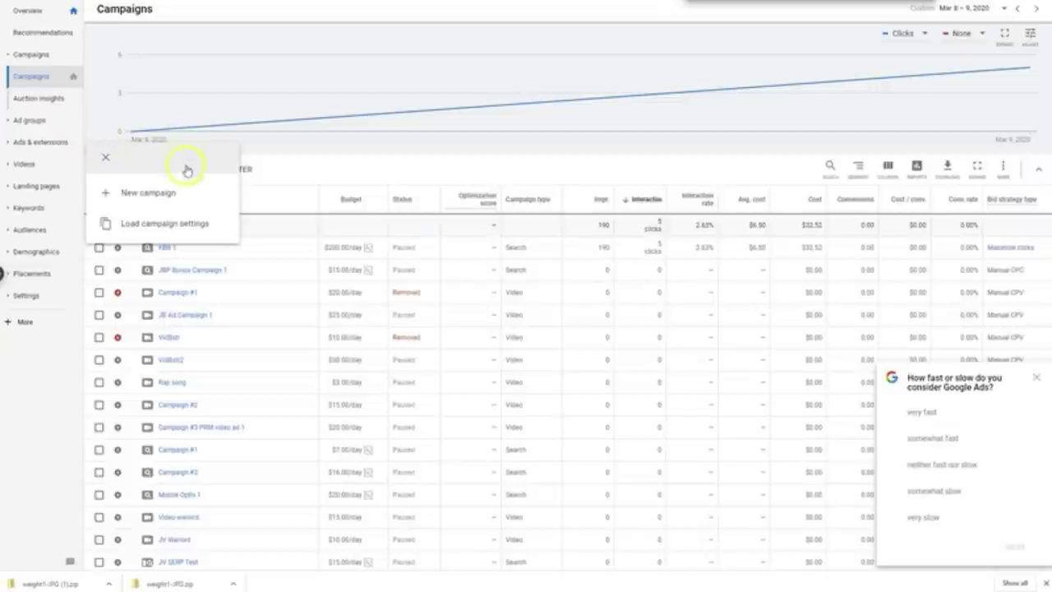
pyautogui.click(132, 193)
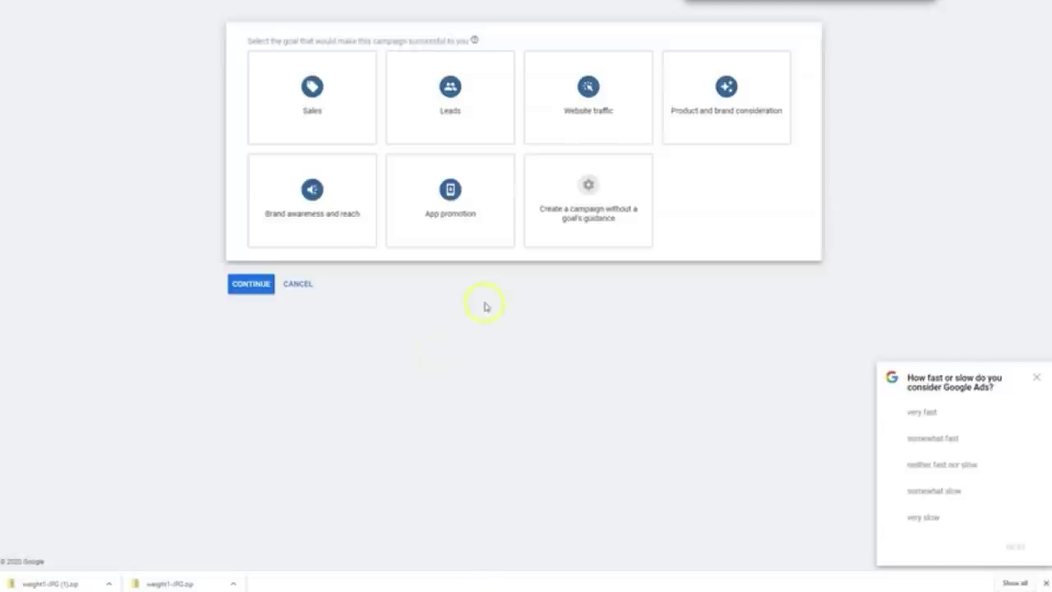
pyautogui.click(597, 97)
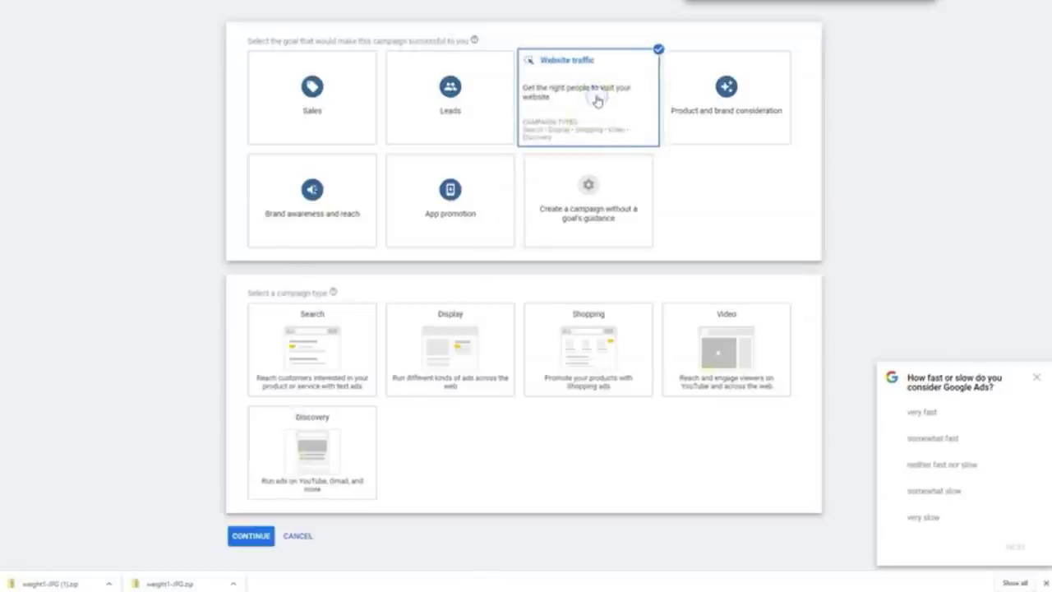
pyautogui.scroll(-1, 151, 392)
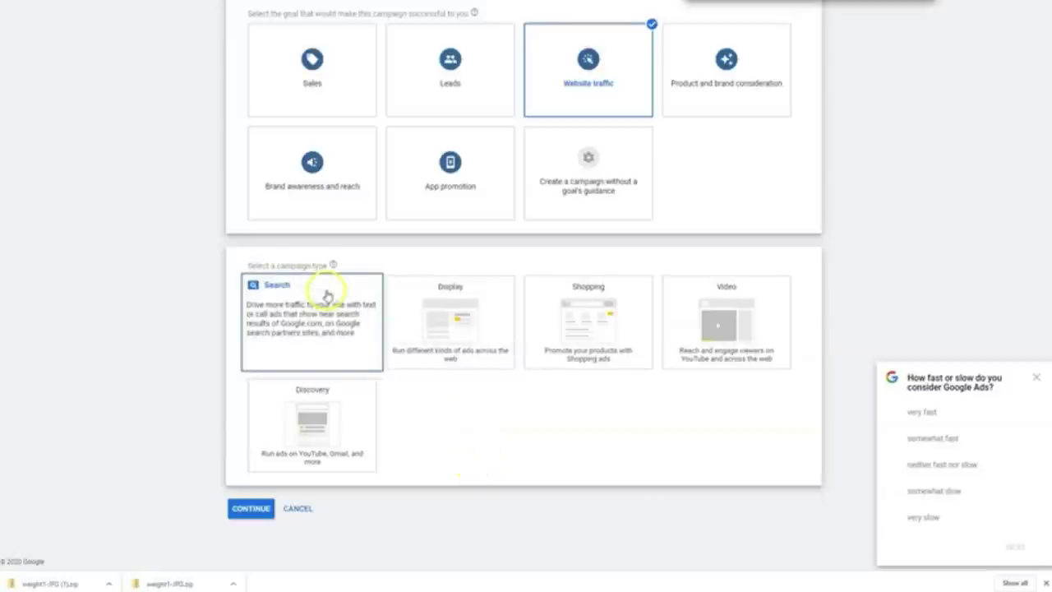
pyautogui.click(446, 324)
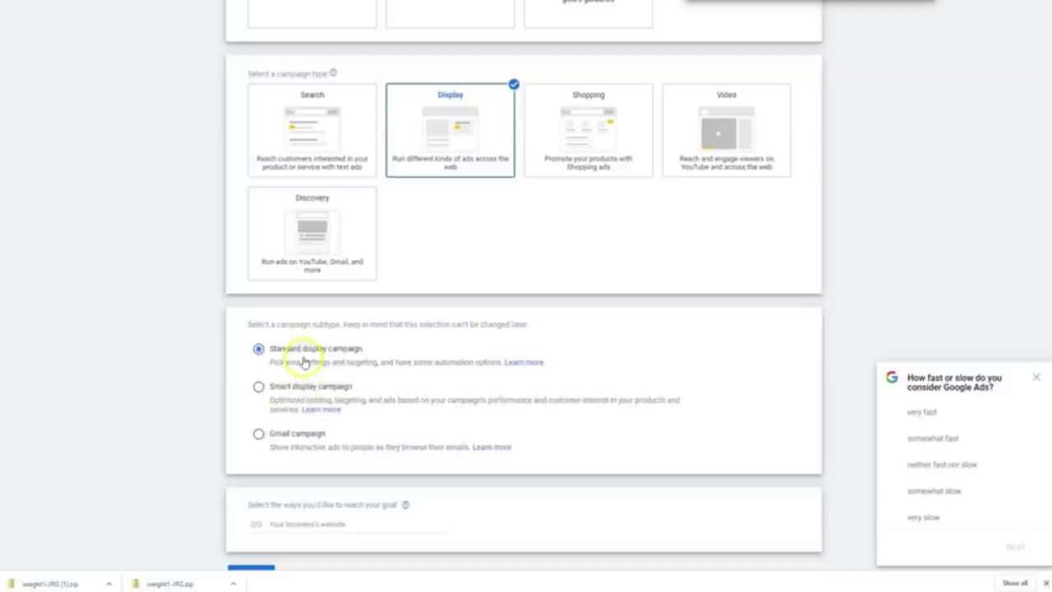
# Use the standard display campaign subtype with DiabetesBeGone.com as the business website, and continue to the campaign settings.
pyautogui.scroll(-1, 301, 451)
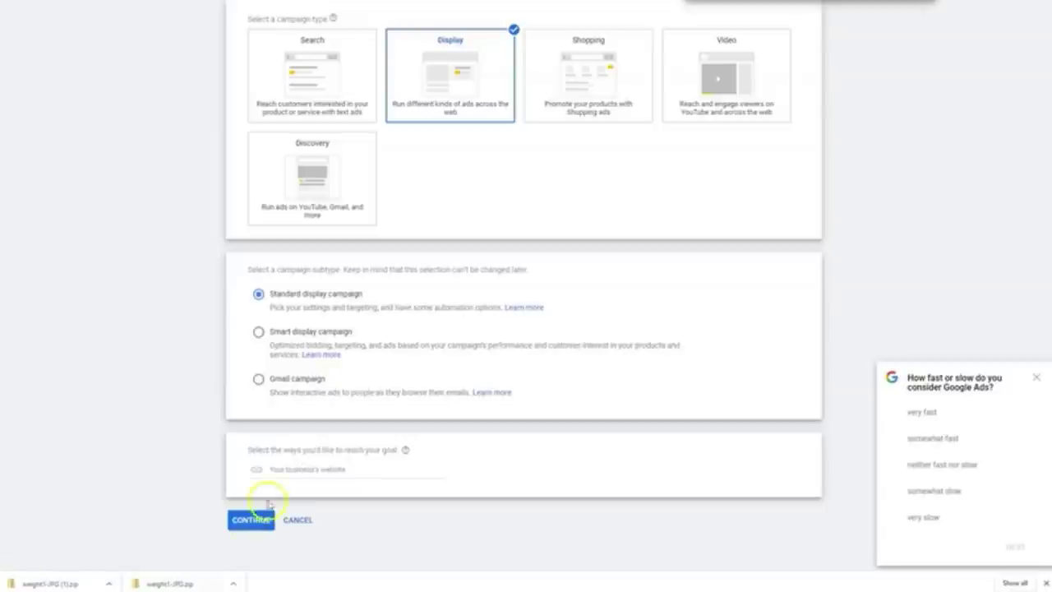
pyautogui.click(290, 469)
pyautogui.write('DiabetesBeGone.com')
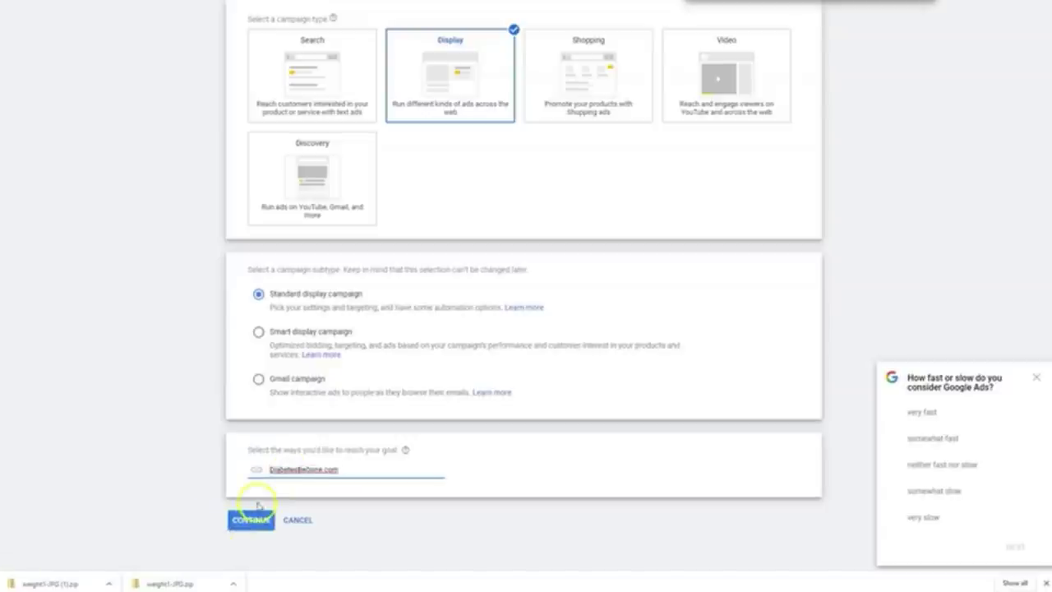
pyautogui.click(240, 519)
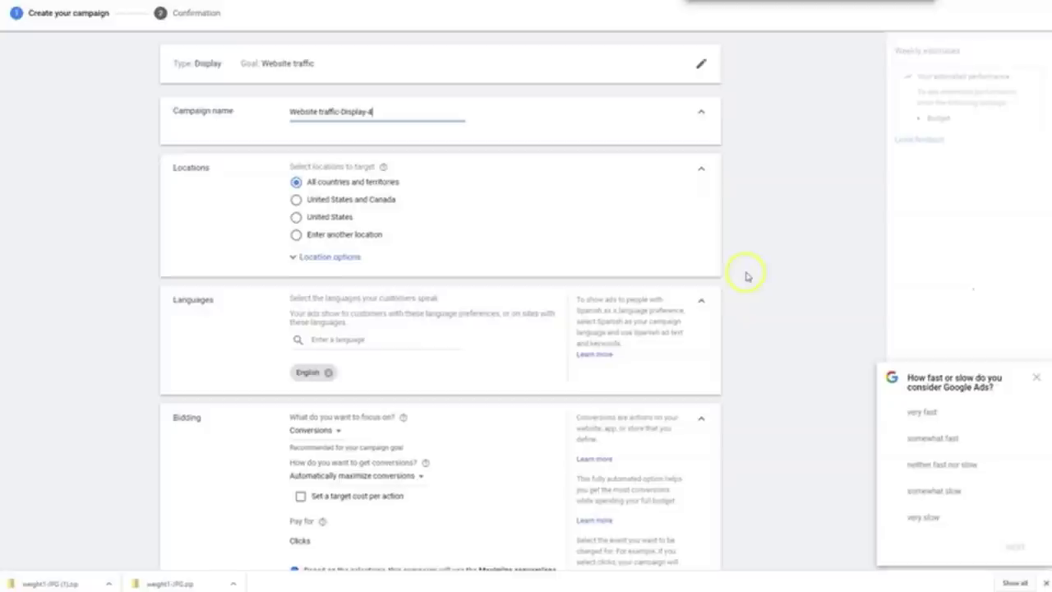
# Target the United States as the campaign location and keep Conversions as the bidding focus.
pyautogui.scroll(-1, 746, 276)
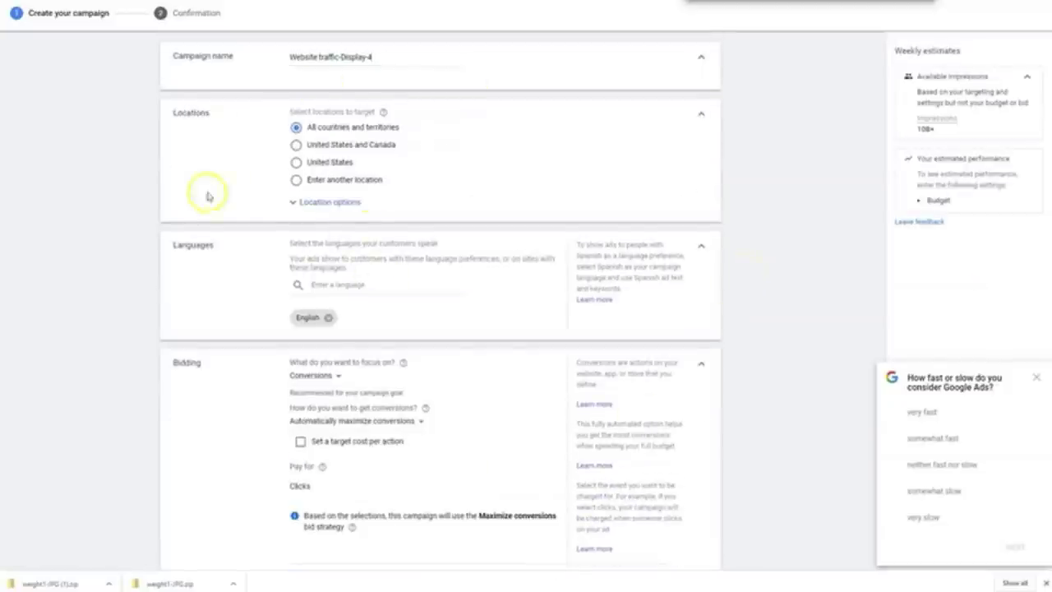
pyautogui.click(296, 162)
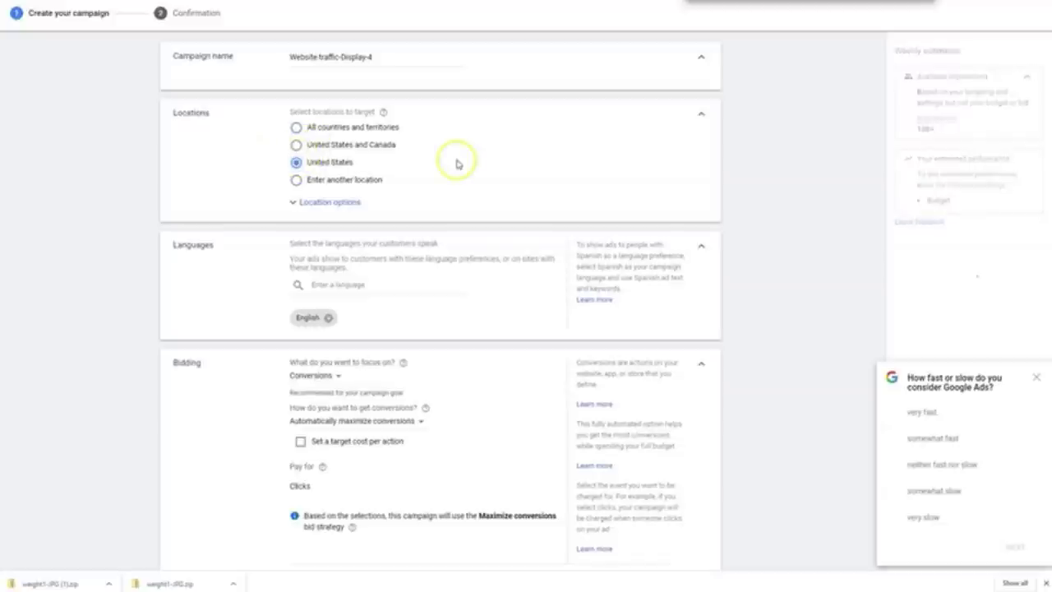
pyautogui.scroll(-2, 456, 163)
pyautogui.scroll(-1, 458, 164)
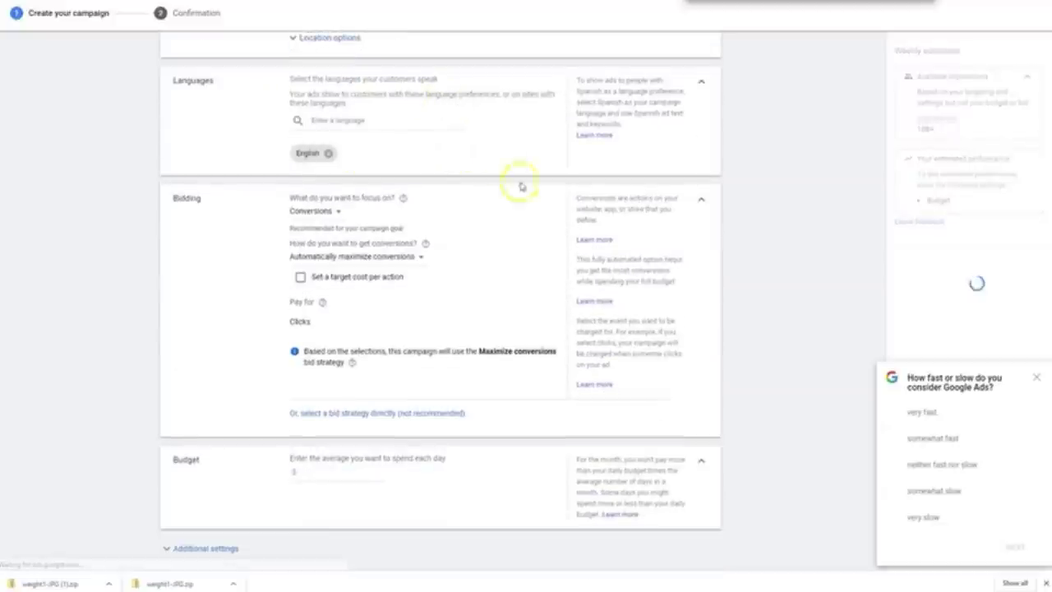
pyautogui.scroll(-2, 483, 238)
pyautogui.scroll(1, 485, 238)
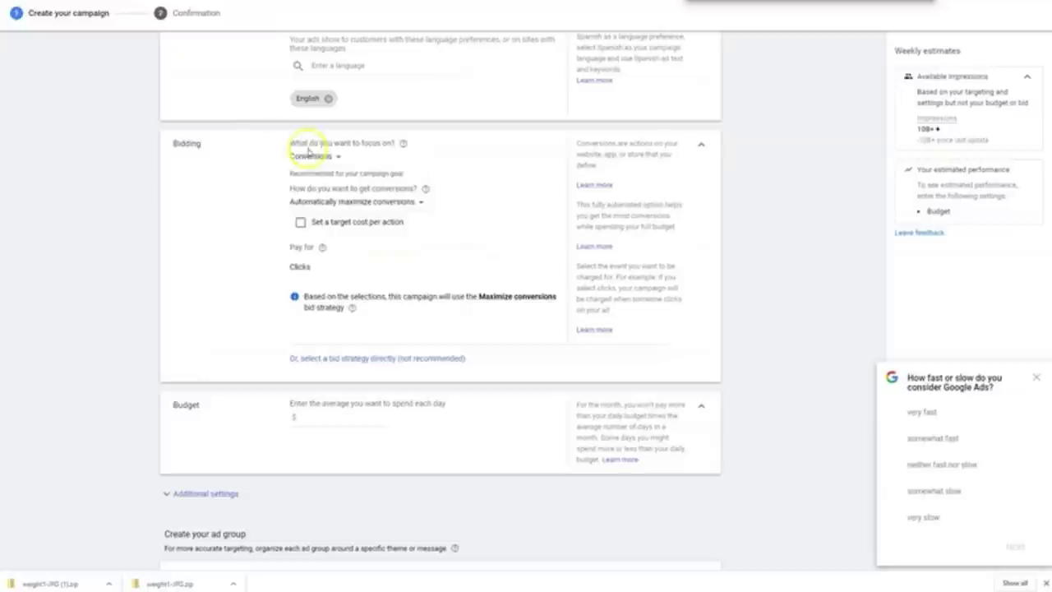
pyautogui.click(320, 161)
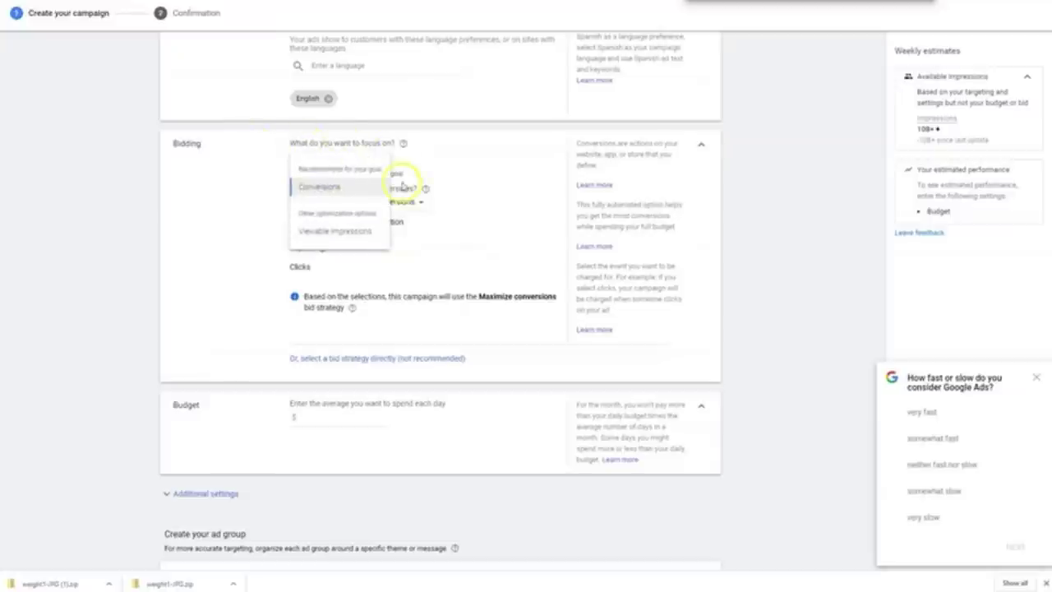
pyautogui.click(331, 191)
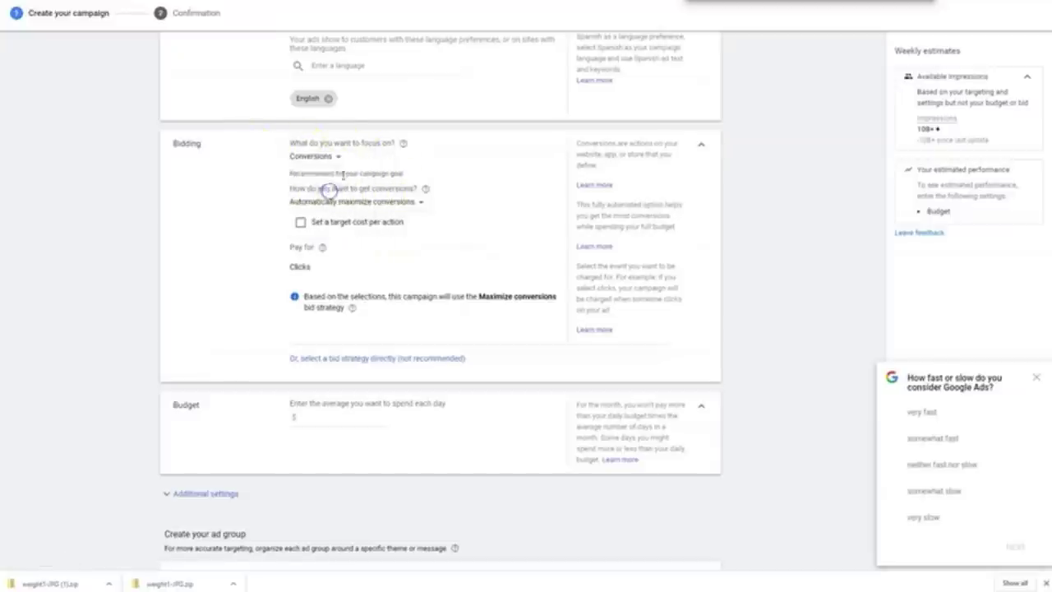
# Review the options for how to get conversions, leaving Automatically maximize conversions selected.
pyautogui.click(381, 202)
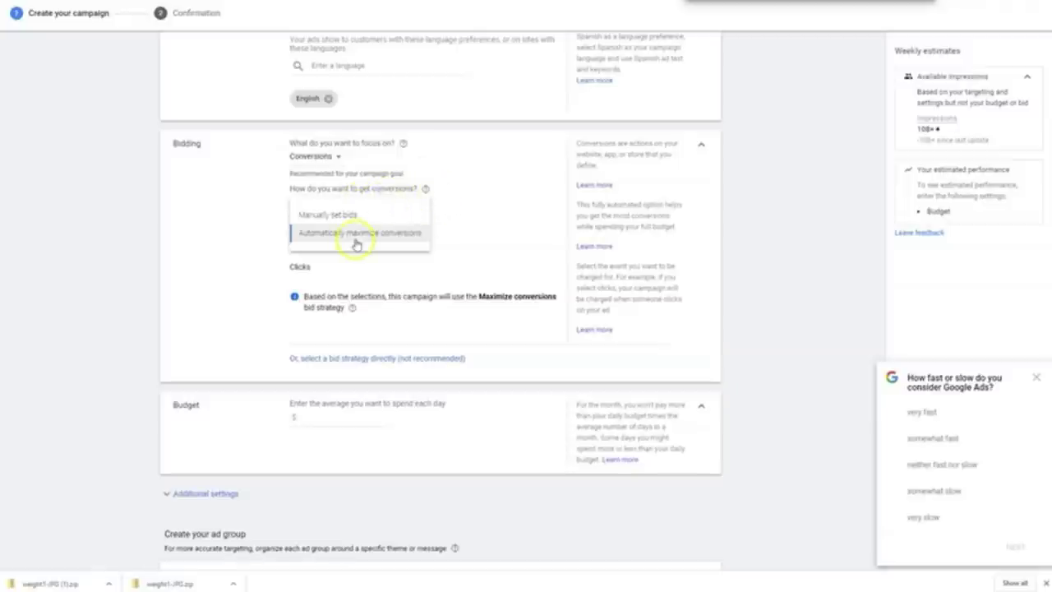
pyautogui.moveTo(415, 234)
pyautogui.click(452, 193)
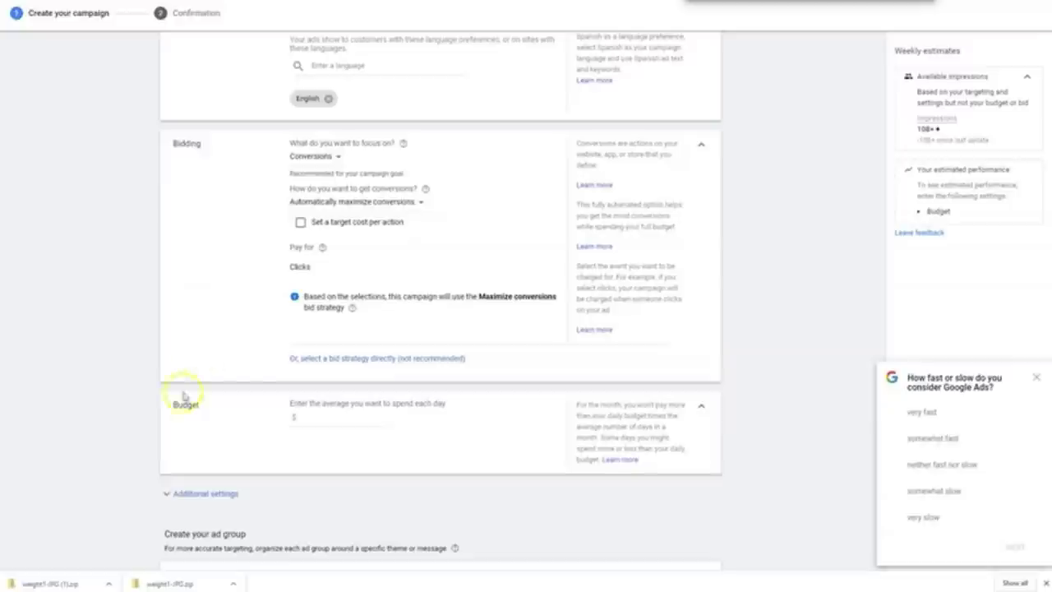
pyautogui.click(422, 202)
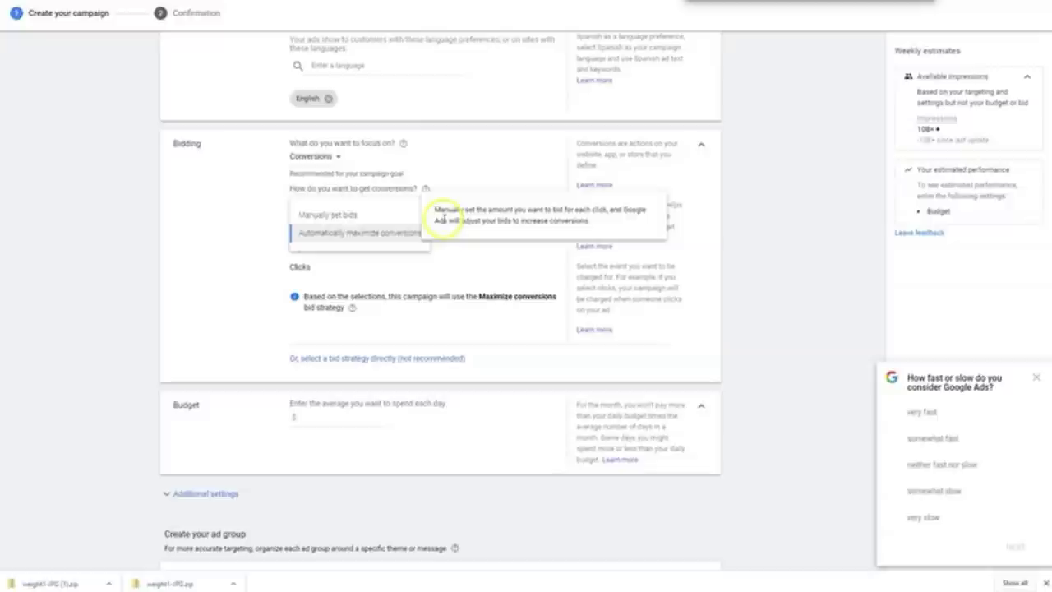
pyautogui.click(440, 170)
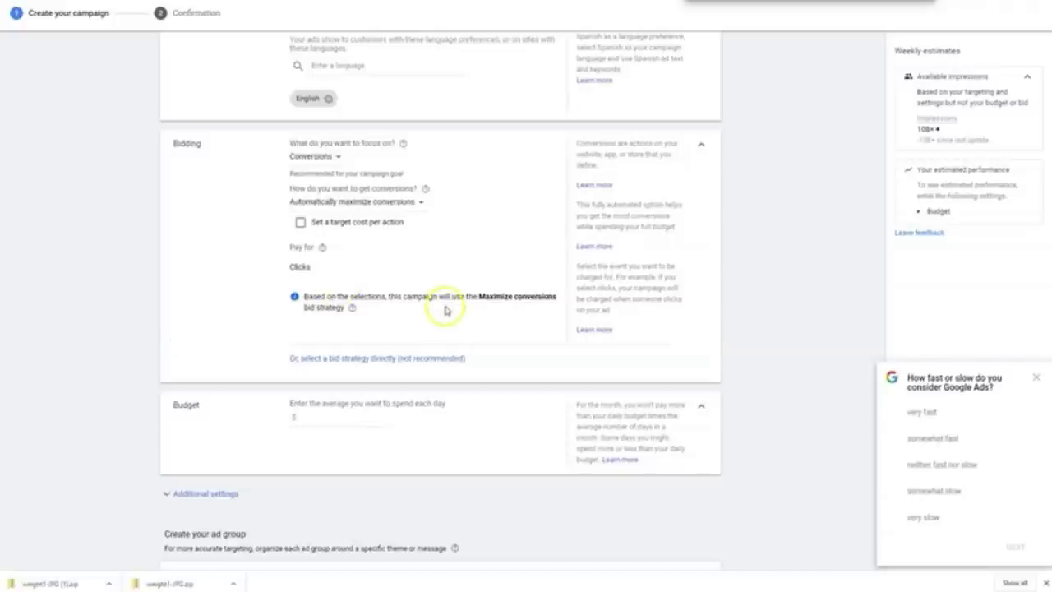
# Set the campaign's average daily budget to $20.00 and go on to the ad group's audience settings.
pyautogui.scroll(-1, 446, 307)
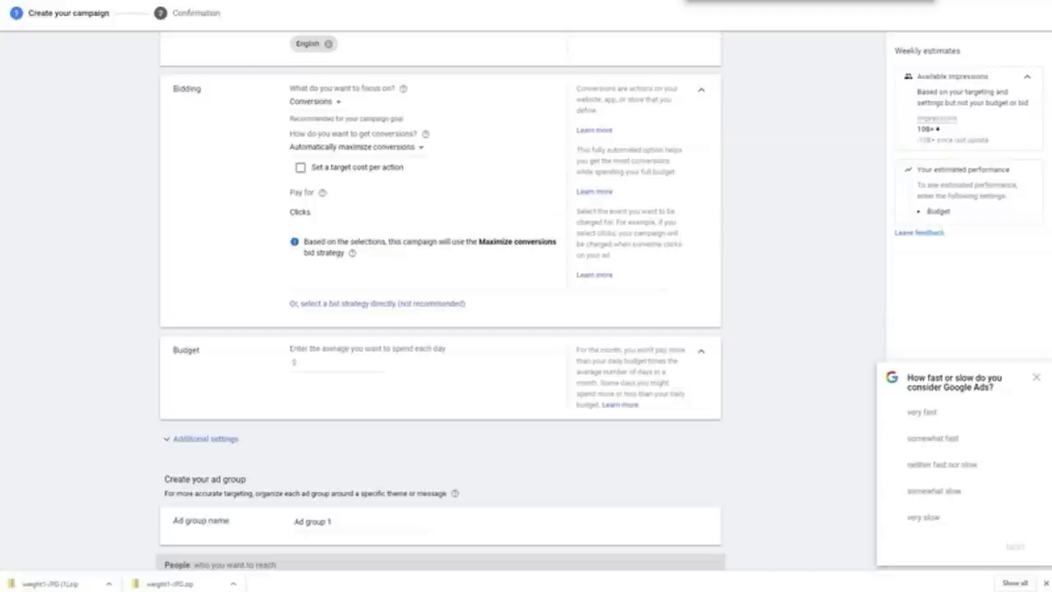
pyautogui.scroll(-3, 126, 369)
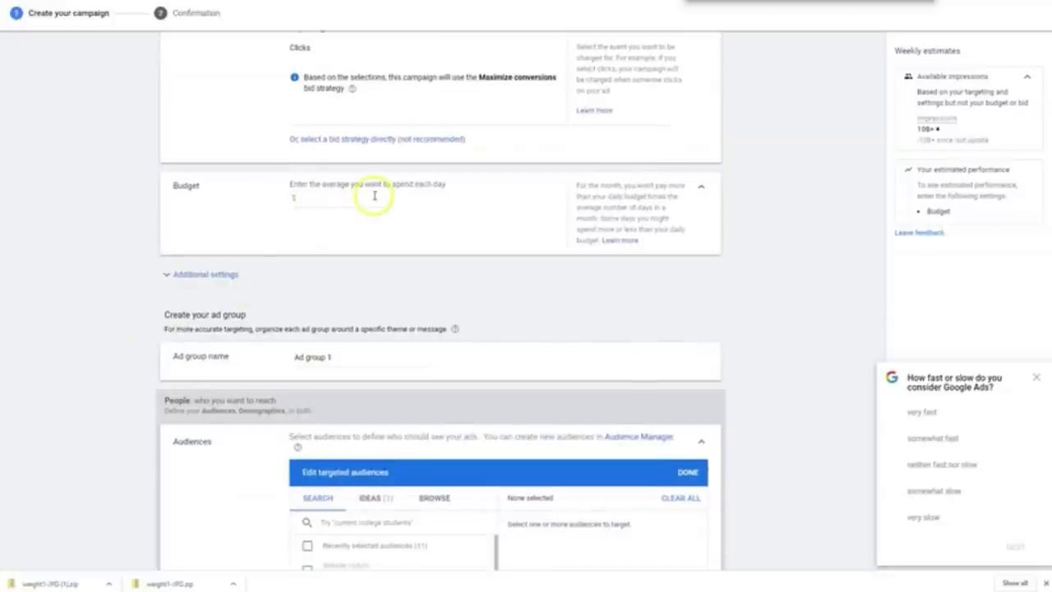
pyautogui.click(363, 199)
pyautogui.write('20')
pyautogui.click(345, 219)
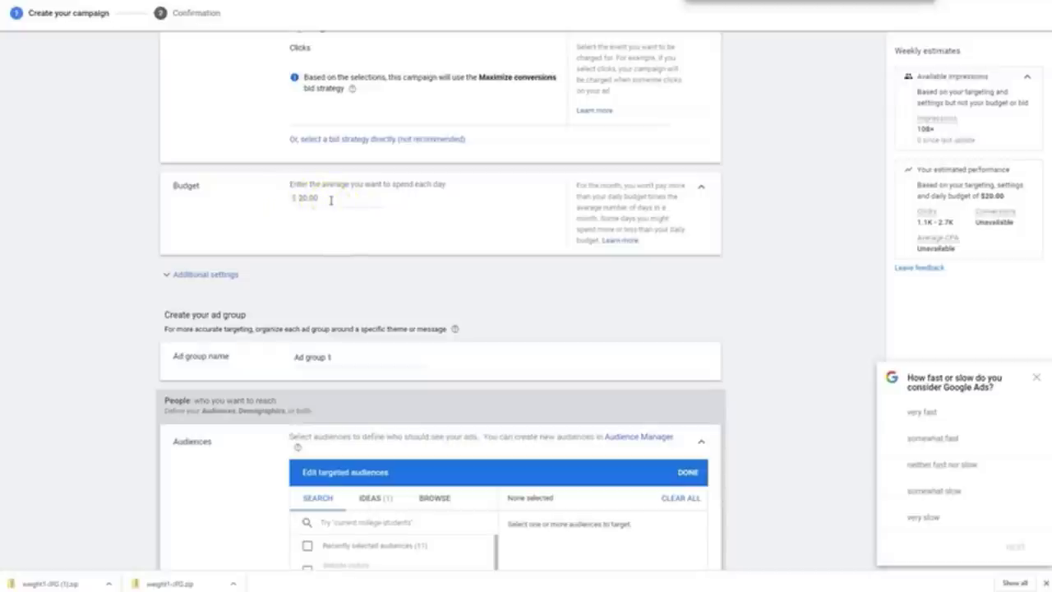
pyautogui.doubleClick(314, 198)
pyautogui.click(336, 234)
pyautogui.scroll(-3, 164, 371)
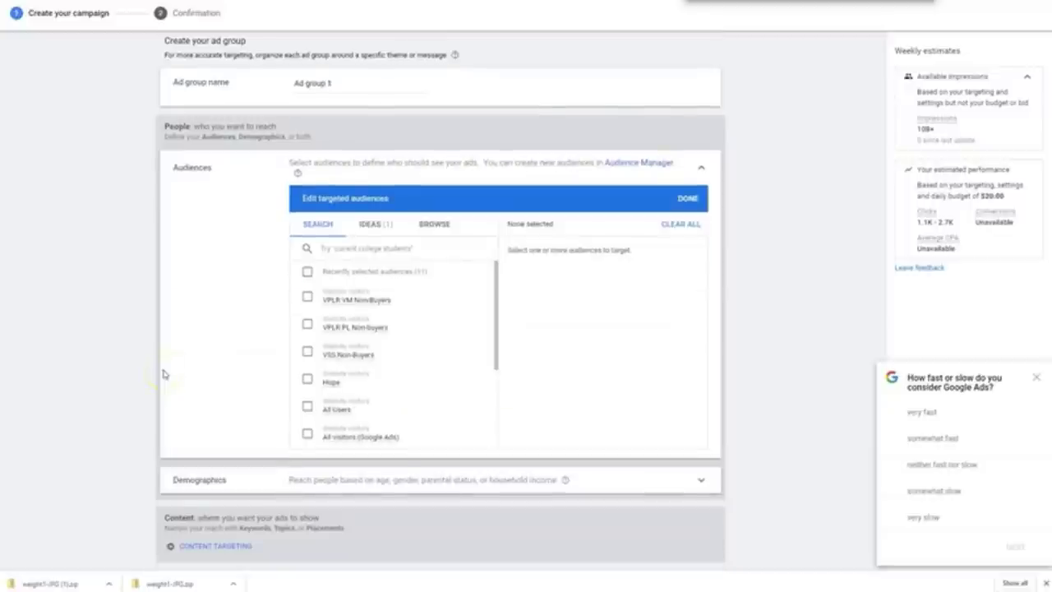
# Browse the targetable audience categories and examine the detailed demographics offered under Who they are.
pyautogui.scroll(1, 163, 374)
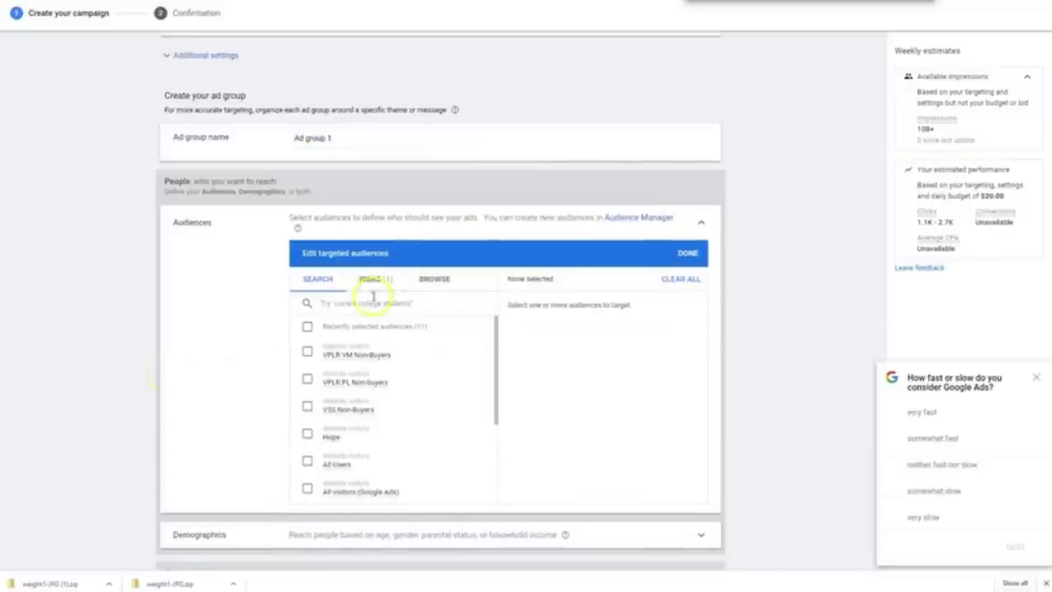
pyautogui.click(444, 278)
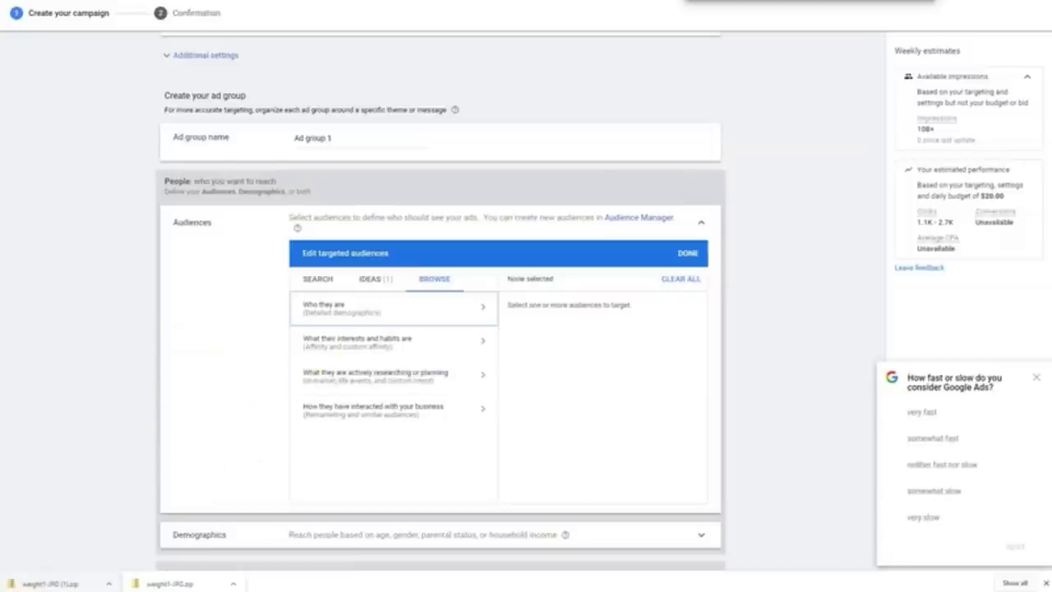
pyautogui.scroll(1, 277, 446)
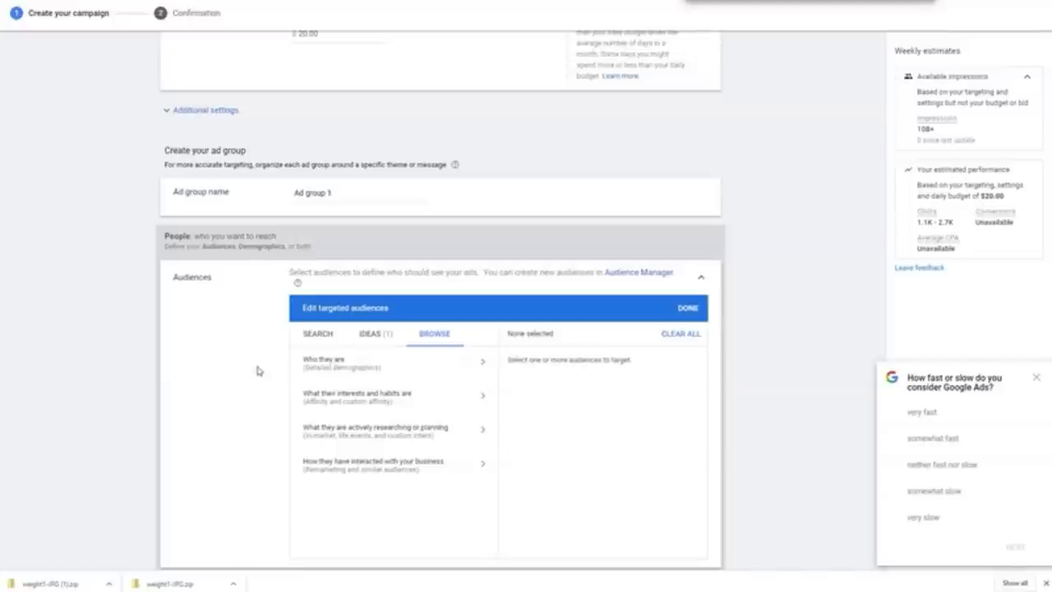
pyautogui.click(176, 463)
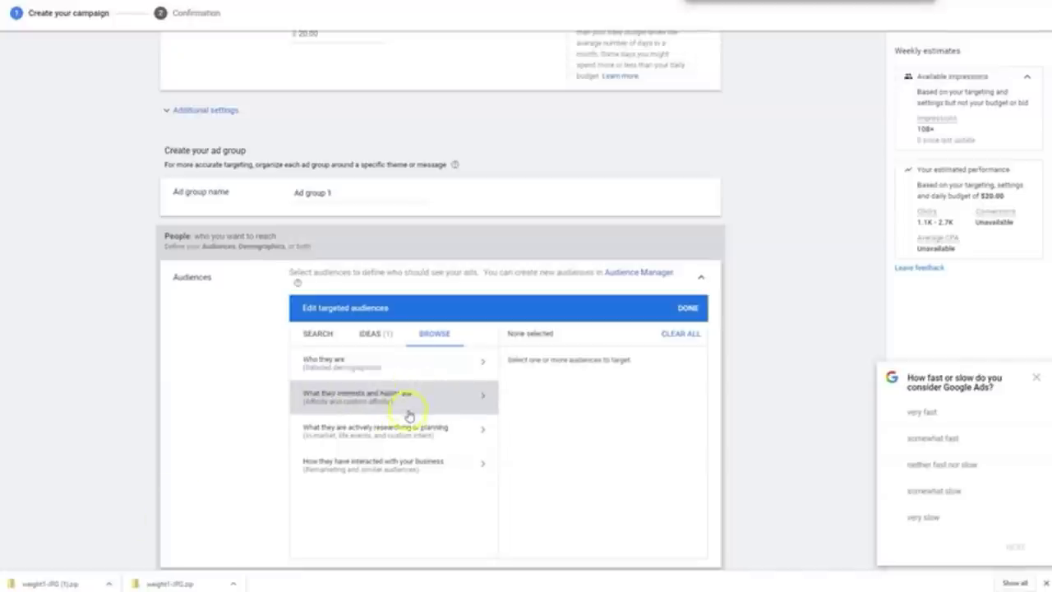
pyautogui.click(395, 356)
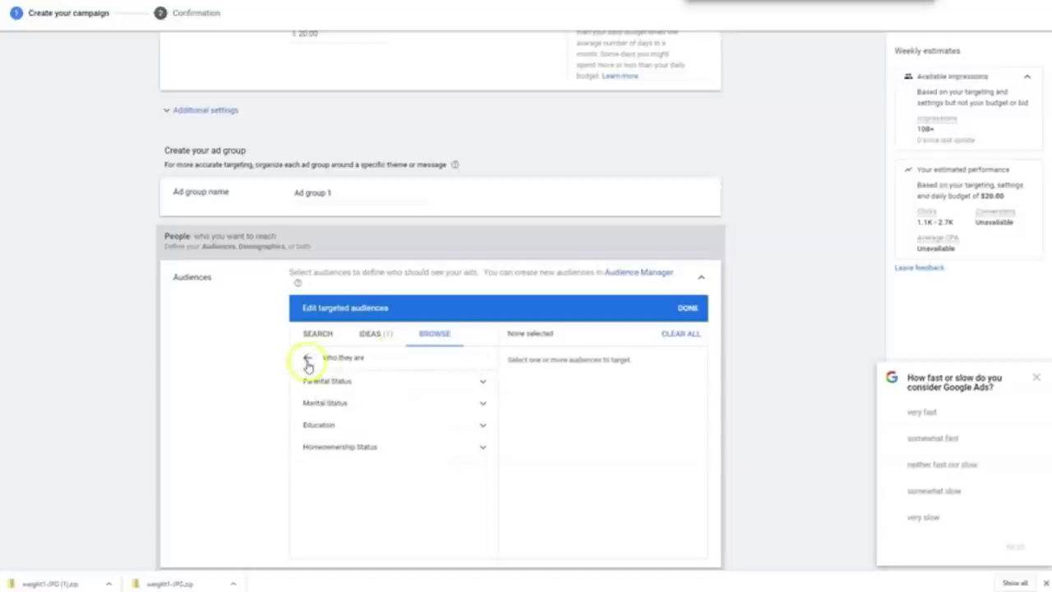
pyautogui.click(308, 360)
# Browse the interests and habits audiences and target the Health & Fitness Buffs affinity audience within Sports & Fitness.
pyautogui.click(370, 398)
pyautogui.scroll(-2, 322, 435)
pyautogui.scroll(-3, 427, 433)
pyautogui.scroll(5, 329, 444)
pyautogui.scroll(-5, 335, 445)
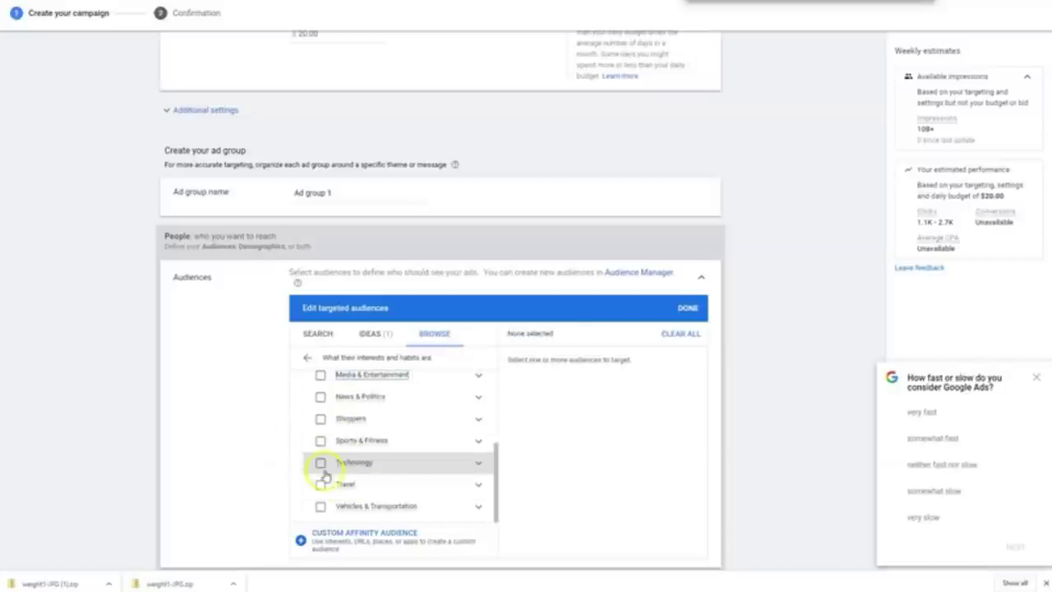
pyautogui.moveTo(361, 442)
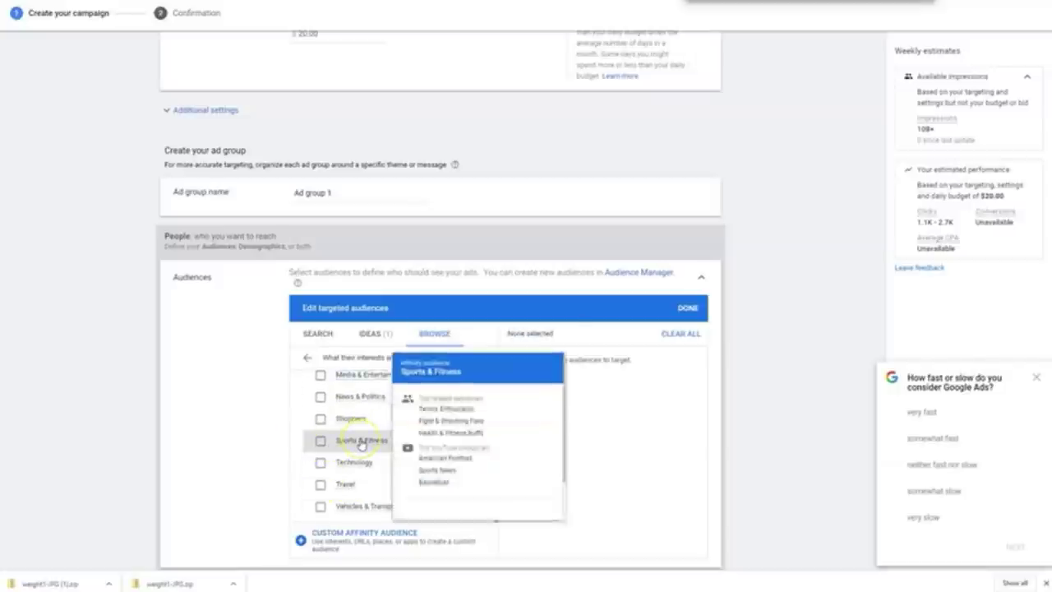
pyautogui.scroll(3, 361, 443)
pyautogui.scroll(-3, 358, 444)
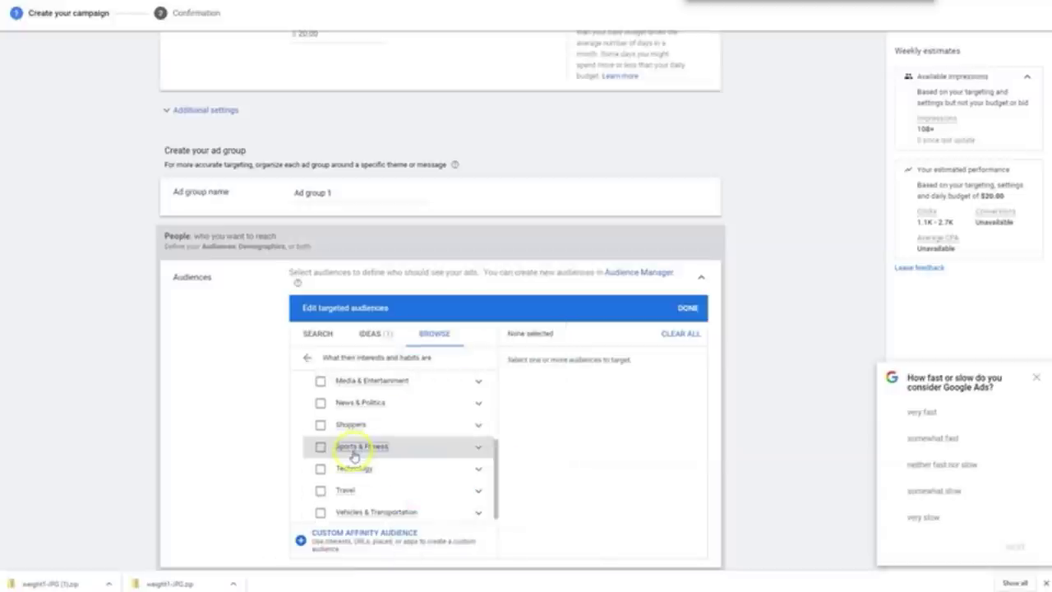
pyautogui.scroll(2, 349, 476)
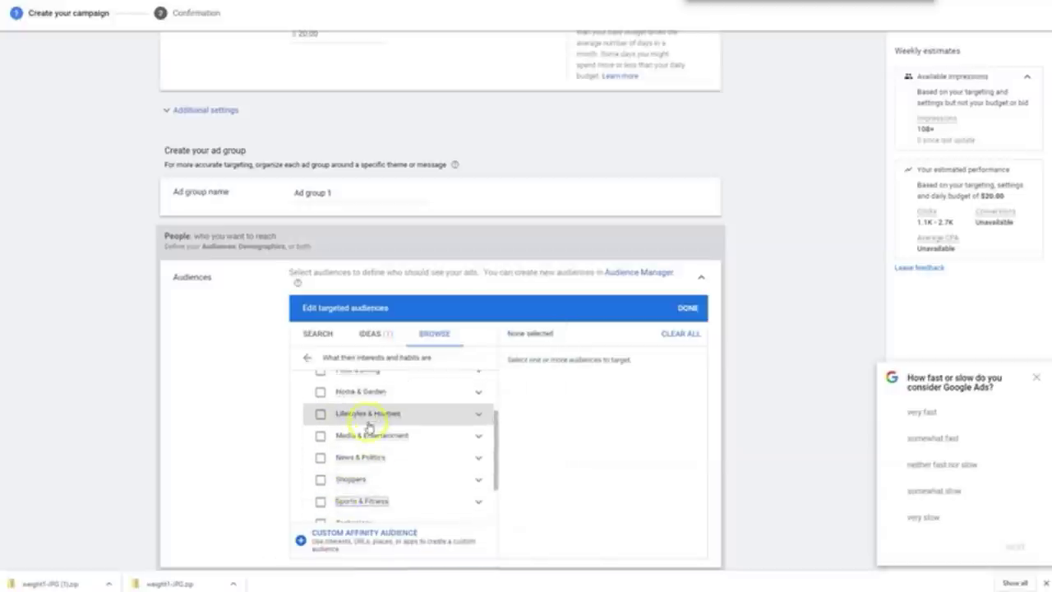
pyautogui.scroll(3, 365, 420)
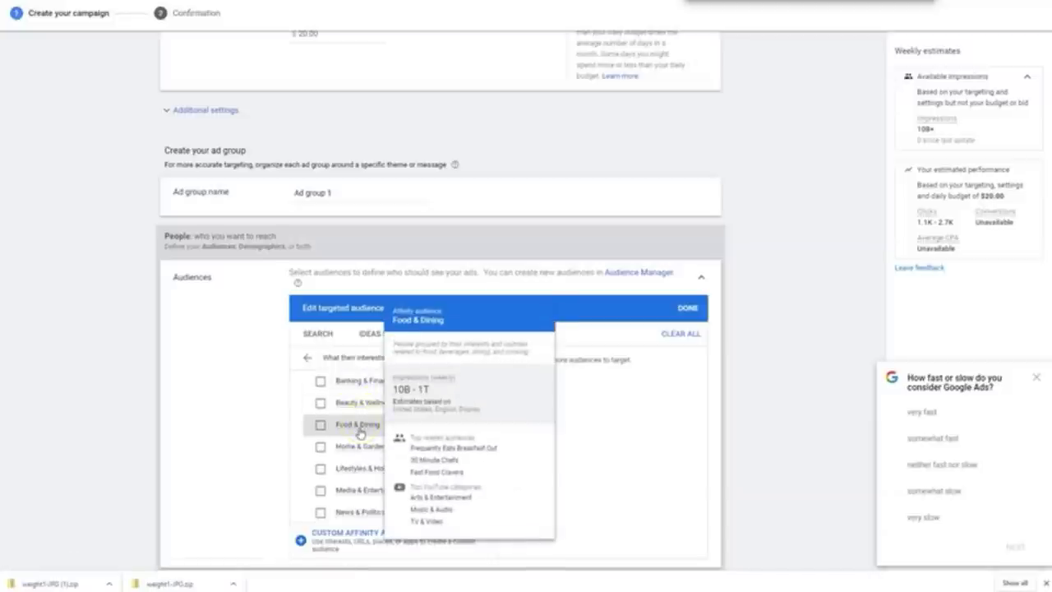
pyautogui.scroll(-2, 378, 467)
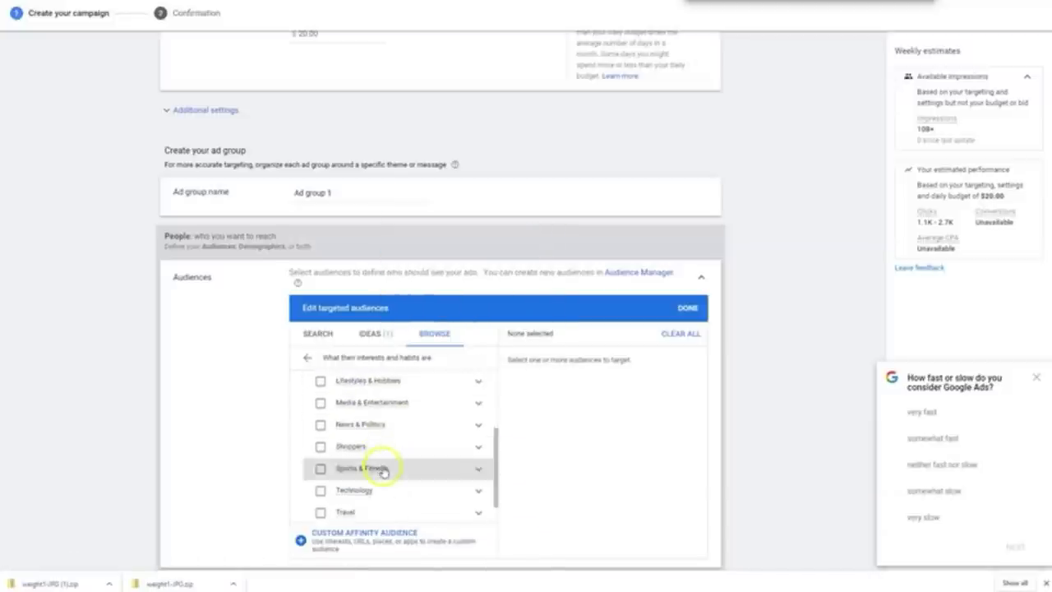
pyautogui.click(477, 468)
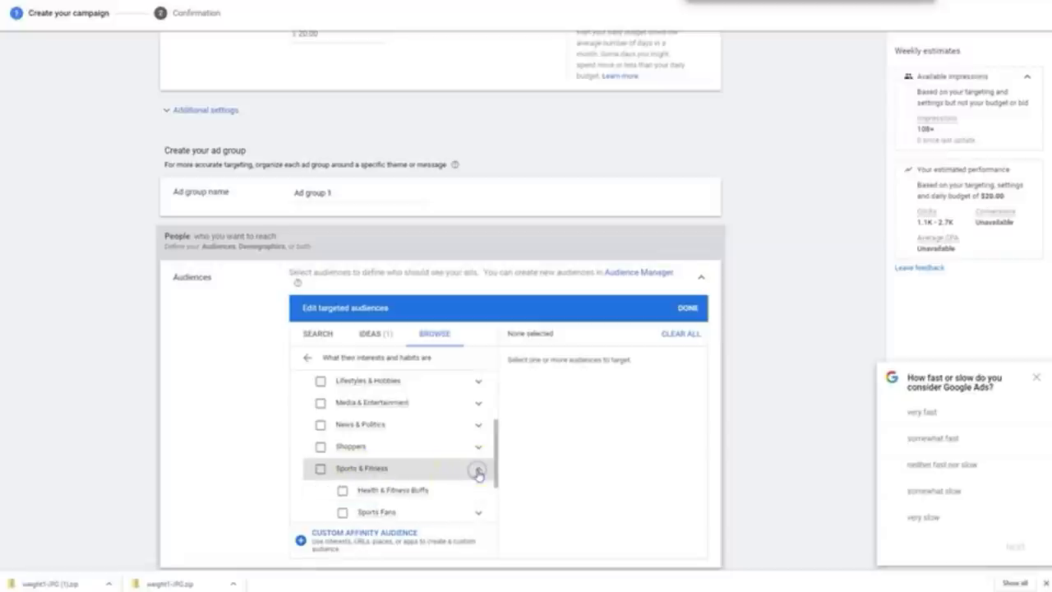
pyautogui.scroll(-1, 477, 475)
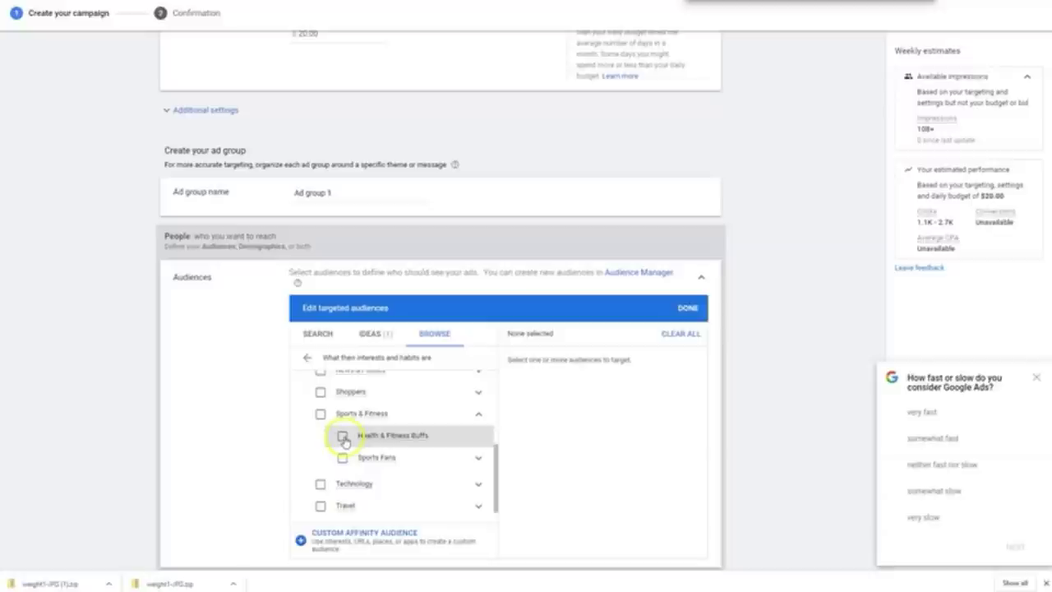
pyautogui.click(342, 436)
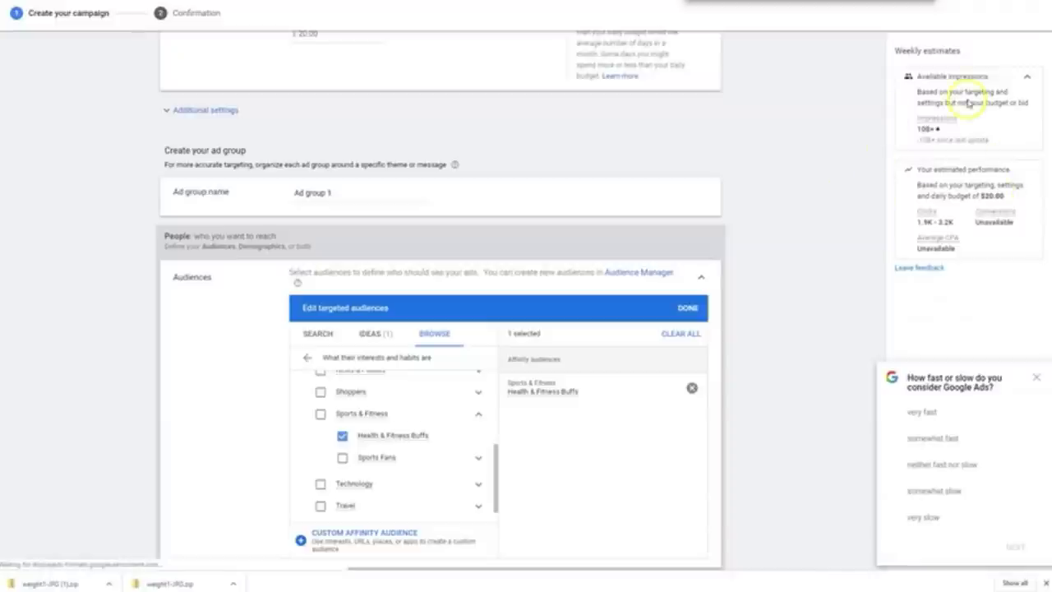
# Limit the targeted demographics to females aged 35 to 65+, excluding males, unknown gender, ages 18-34 and unknown age.
pyautogui.scroll(1, 277, 430)
pyautogui.scroll(3, 435, 504)
pyautogui.scroll(-2, 793, 369)
pyautogui.scroll(-7, 793, 369)
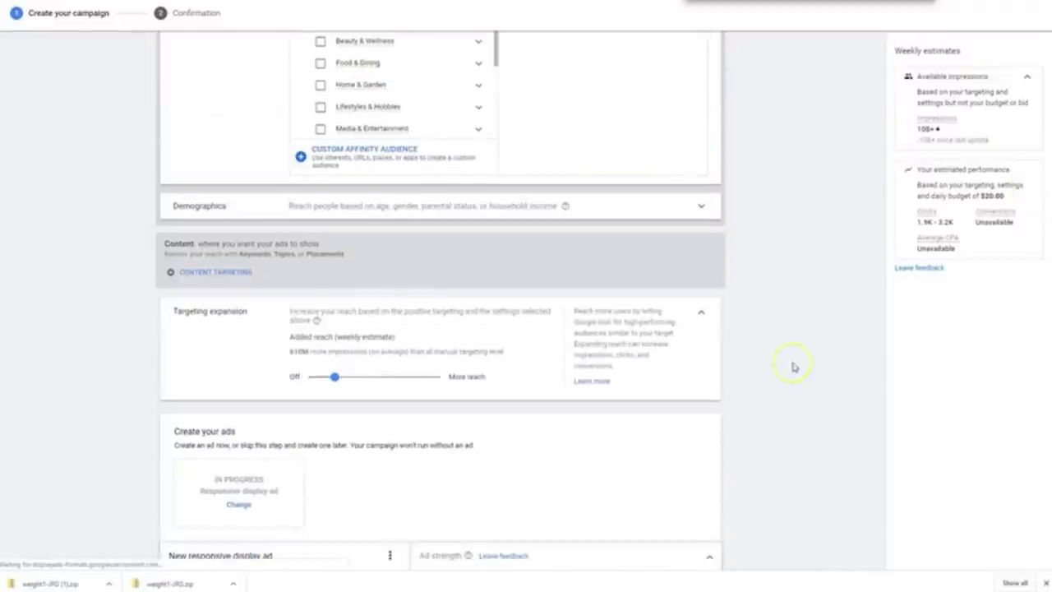
pyautogui.scroll(-1, 697, 373)
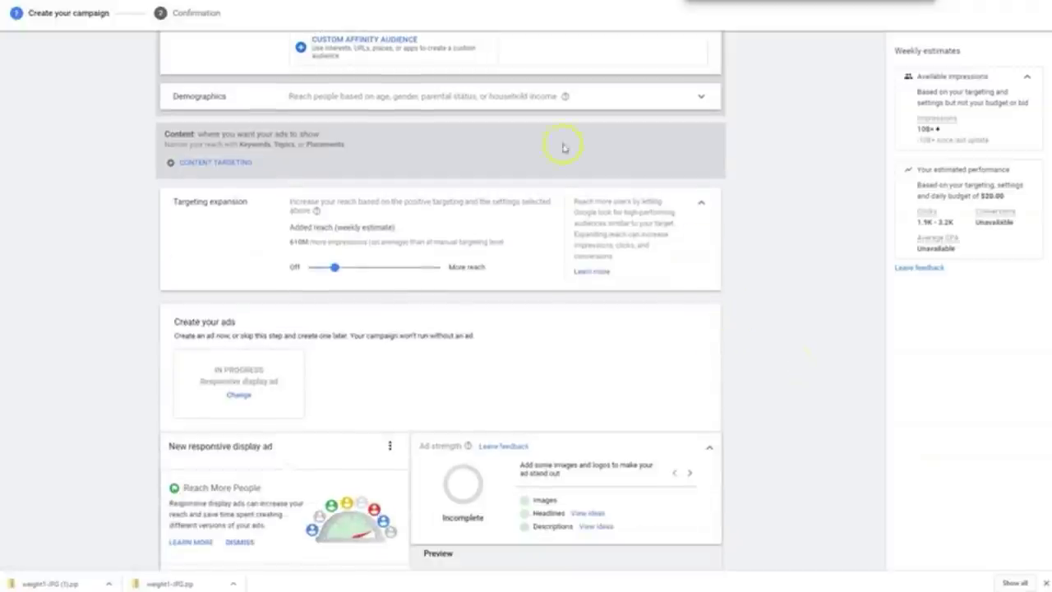
pyautogui.click(627, 97)
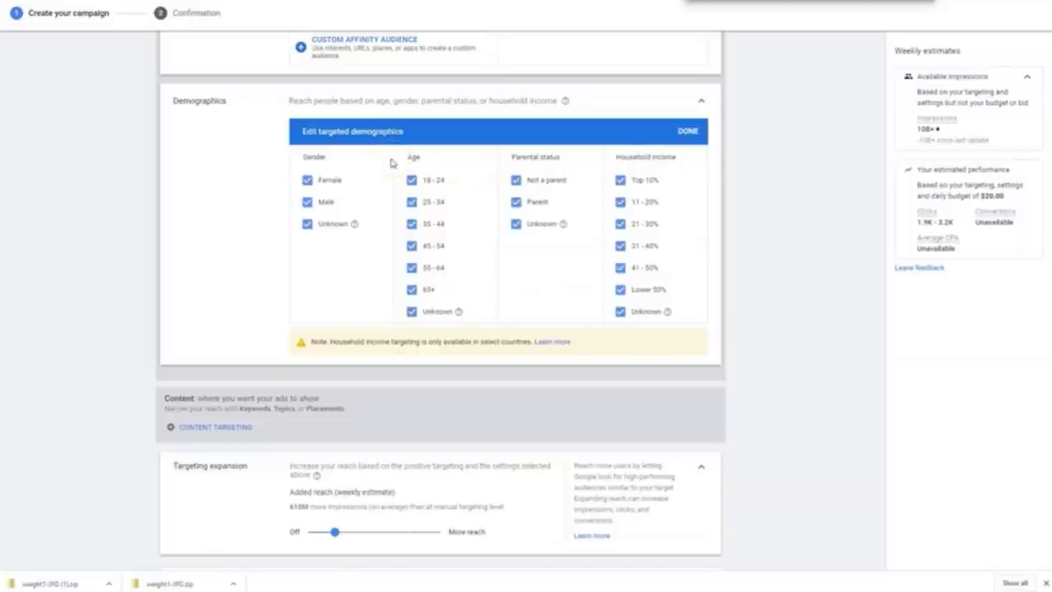
pyautogui.click(304, 225)
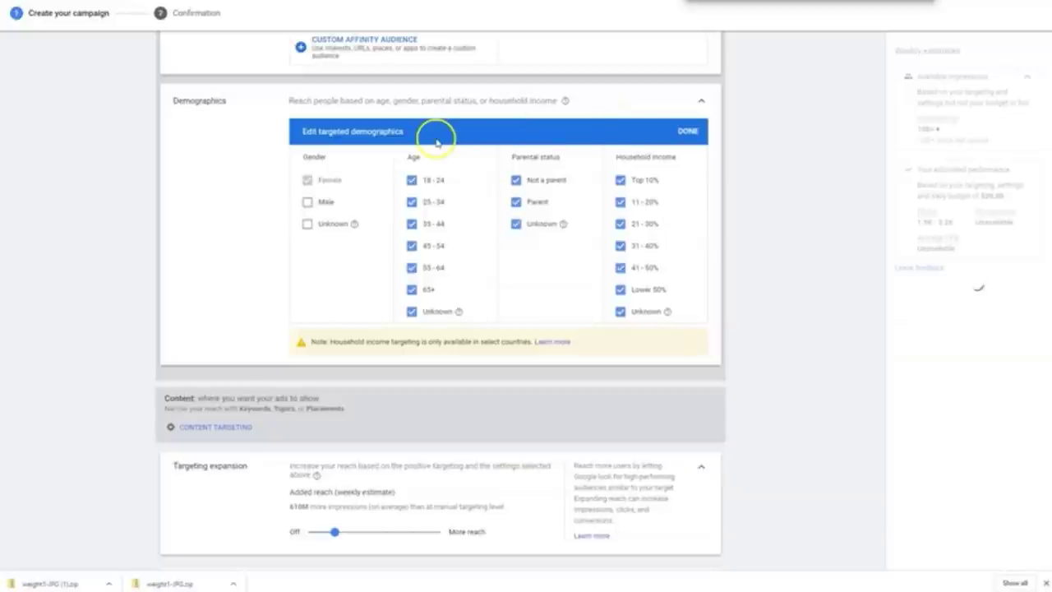
pyautogui.click(411, 180)
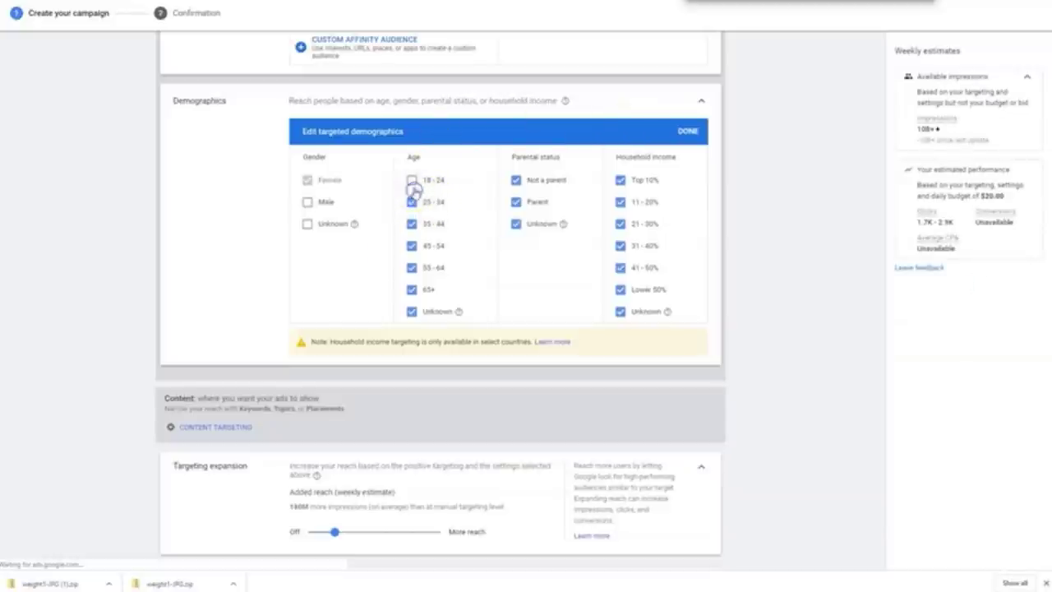
pyautogui.click(413, 202)
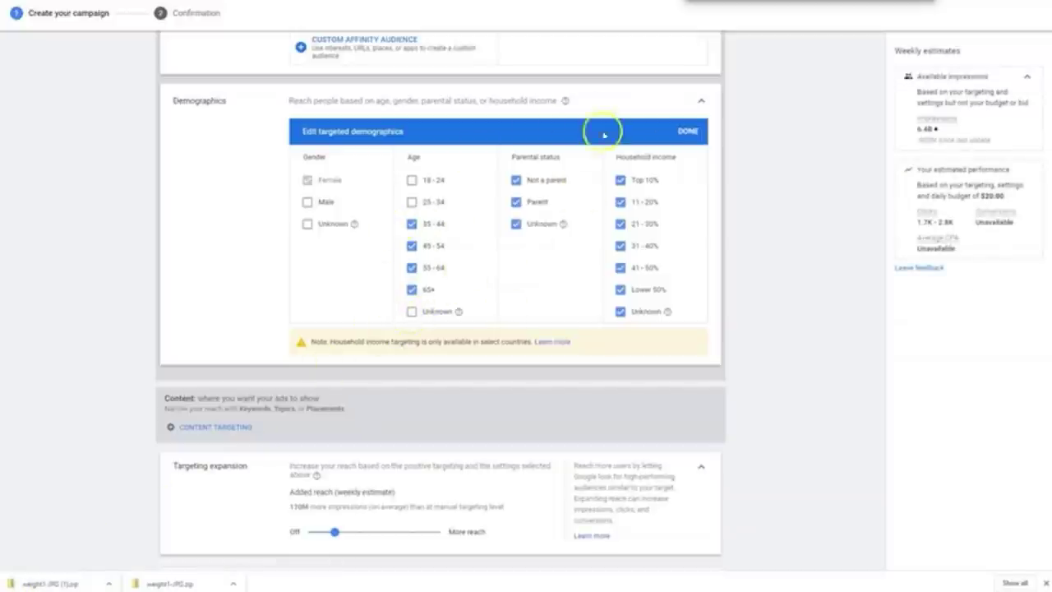
pyautogui.click(689, 131)
# Review the targeted demographics, content targeting, targeting expansion and ad creation sections of the ad group.
pyautogui.scroll(2, 855, 335)
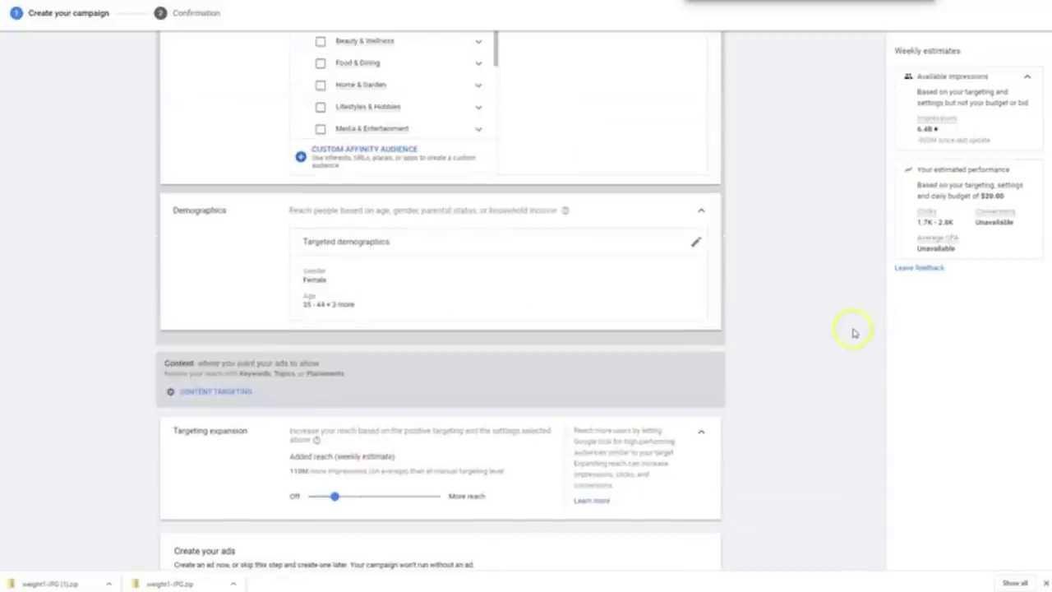
pyautogui.scroll(-2, 770, 349)
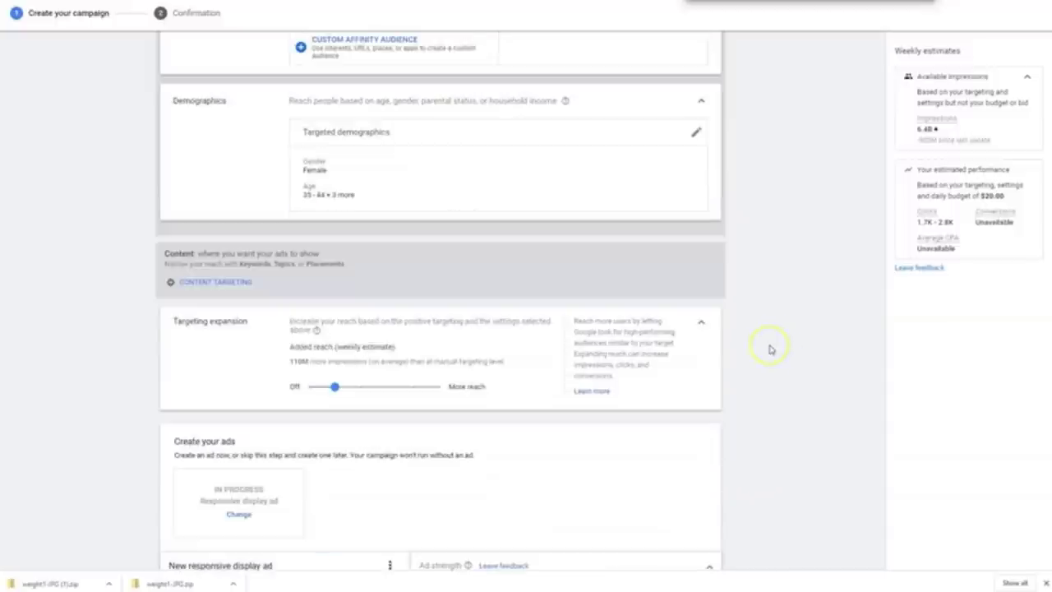
pyautogui.scroll(-2, 769, 348)
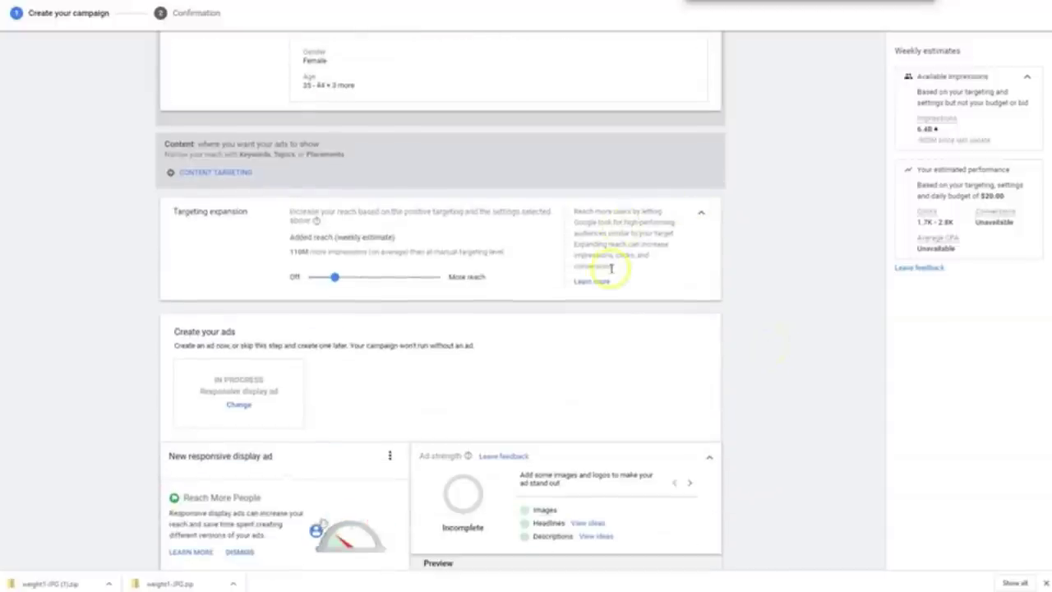
pyautogui.scroll(-1, 345, 245)
pyautogui.scroll(-1, 345, 245)
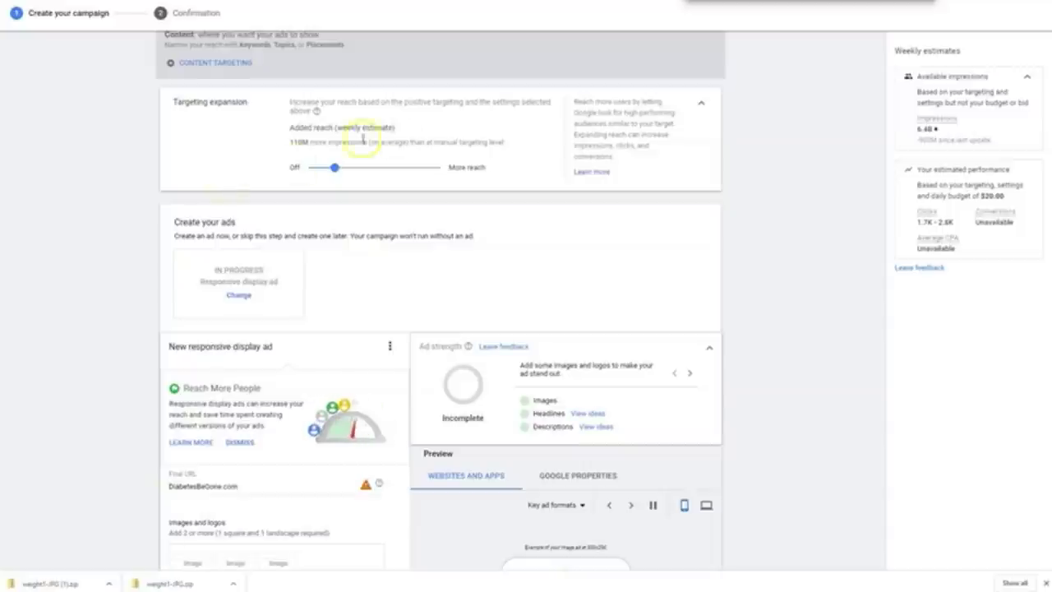
pyautogui.scroll(2, 658, 242)
pyautogui.scroll(2, 666, 403)
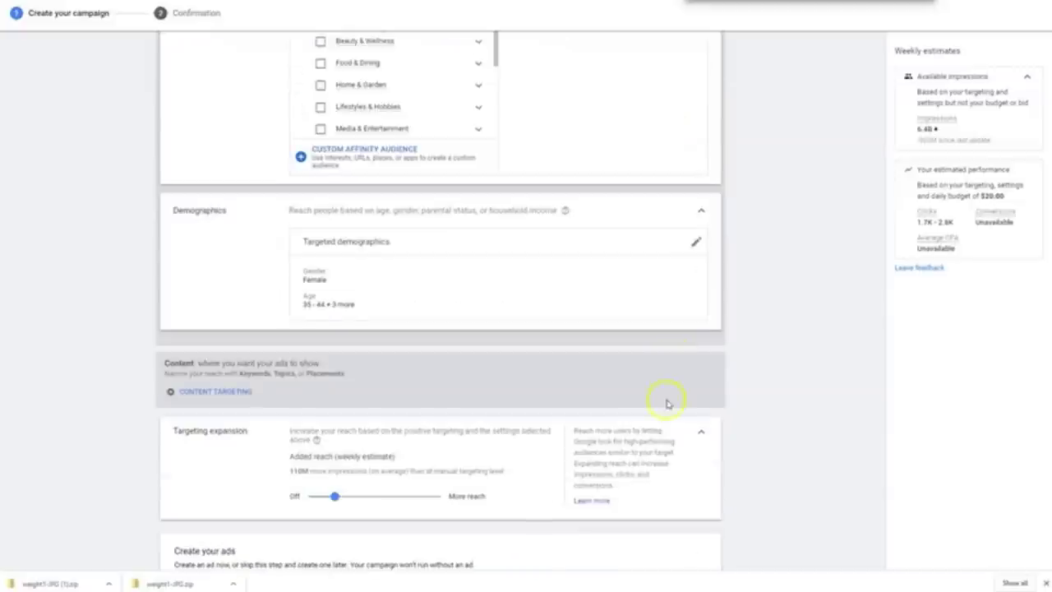
pyautogui.scroll(-3, 664, 345)
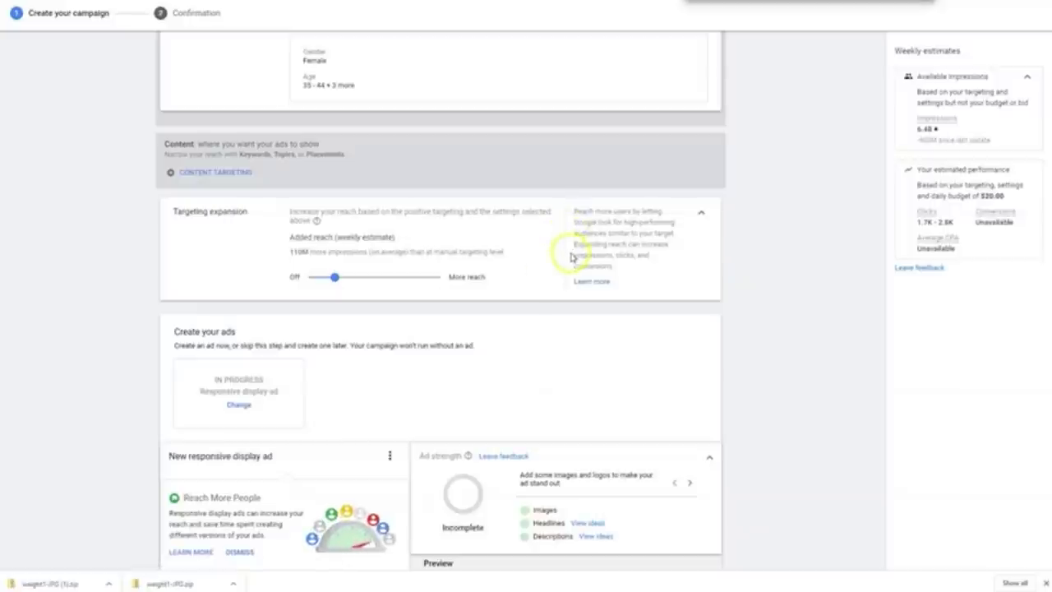
pyautogui.scroll(7, 574, 369)
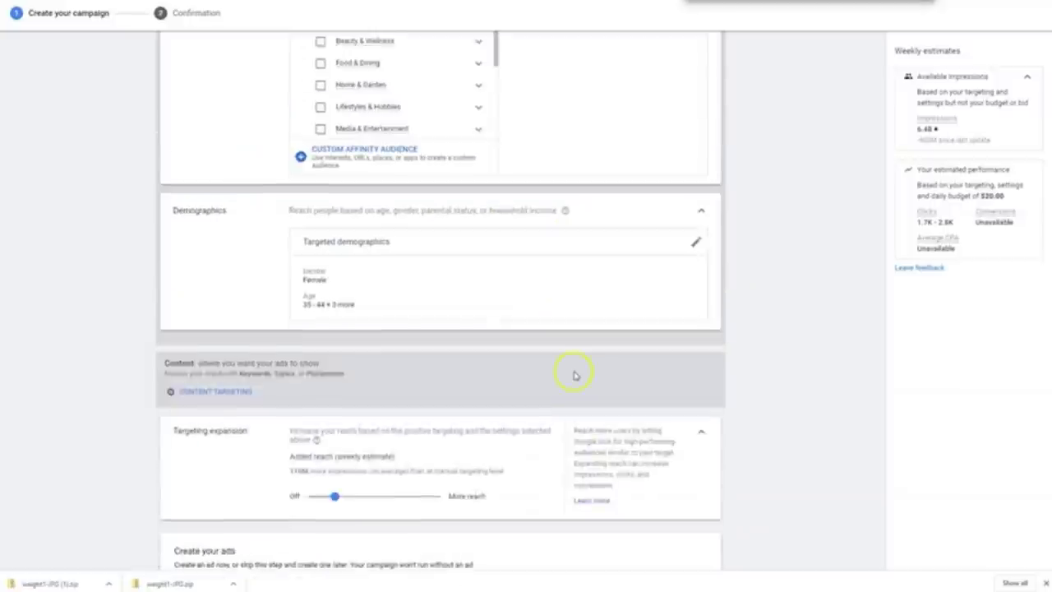
pyautogui.scroll(-3, 573, 400)
pyautogui.scroll(-5, 574, 400)
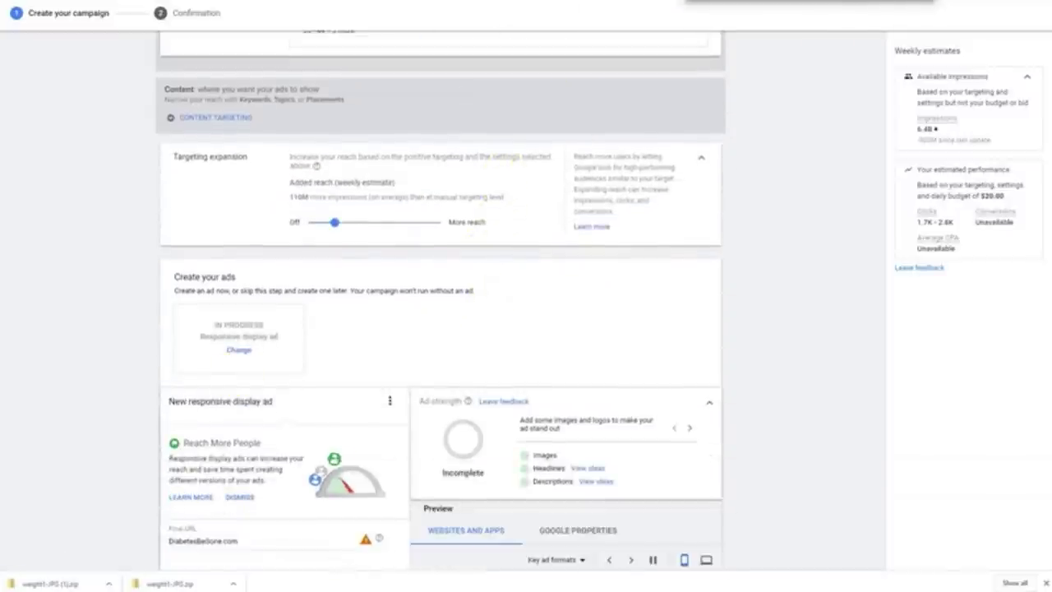
# Bring up the ad type choices for the new ad, and copy the weight1 folder from weight1-JPG (1).zip to the desktop.
pyautogui.click(232, 349)
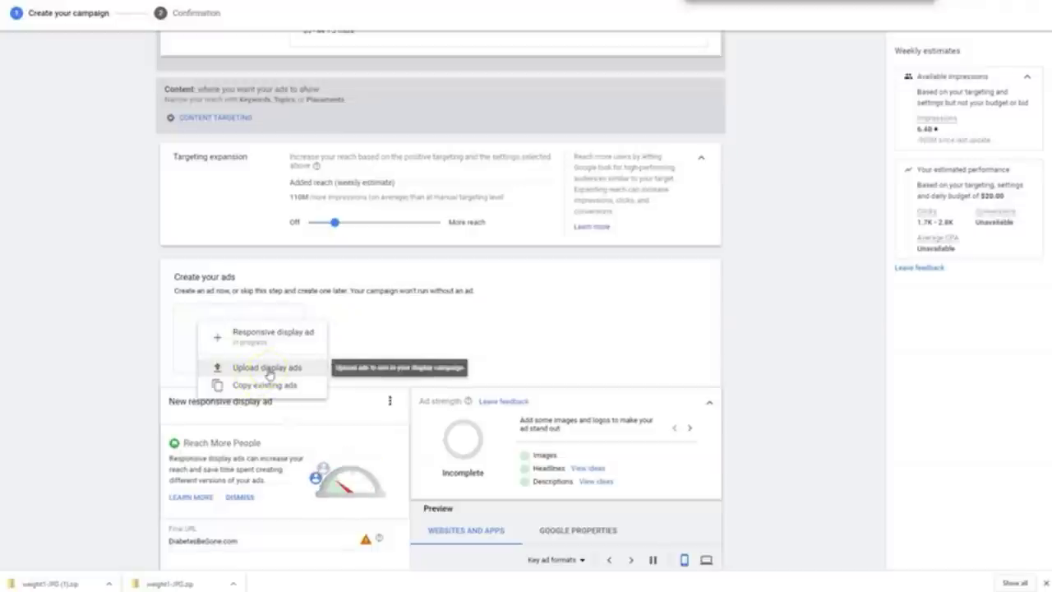
pyautogui.click(45, 583)
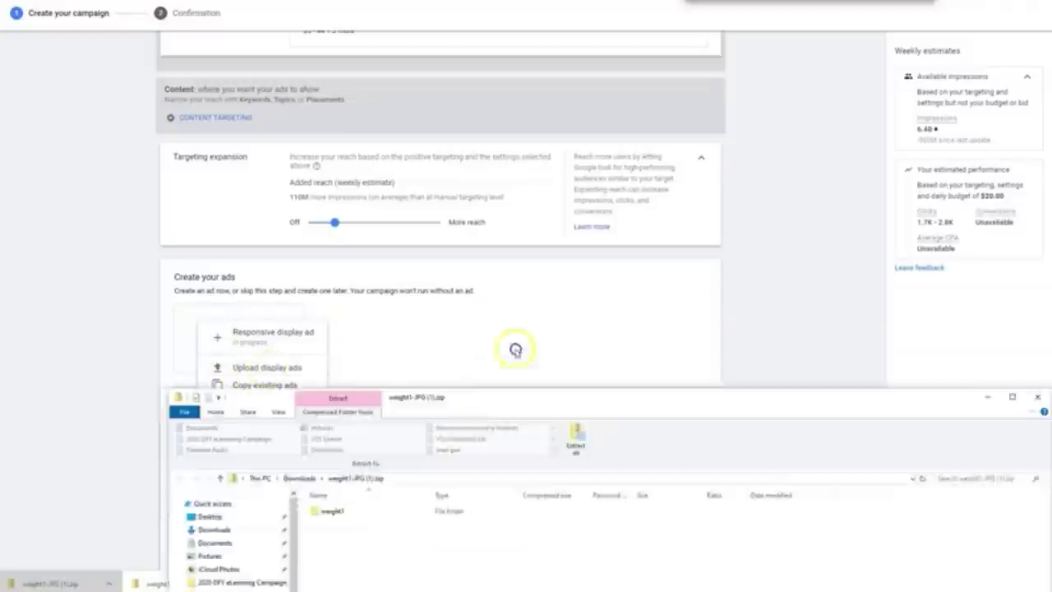
pyautogui.click(277, 384)
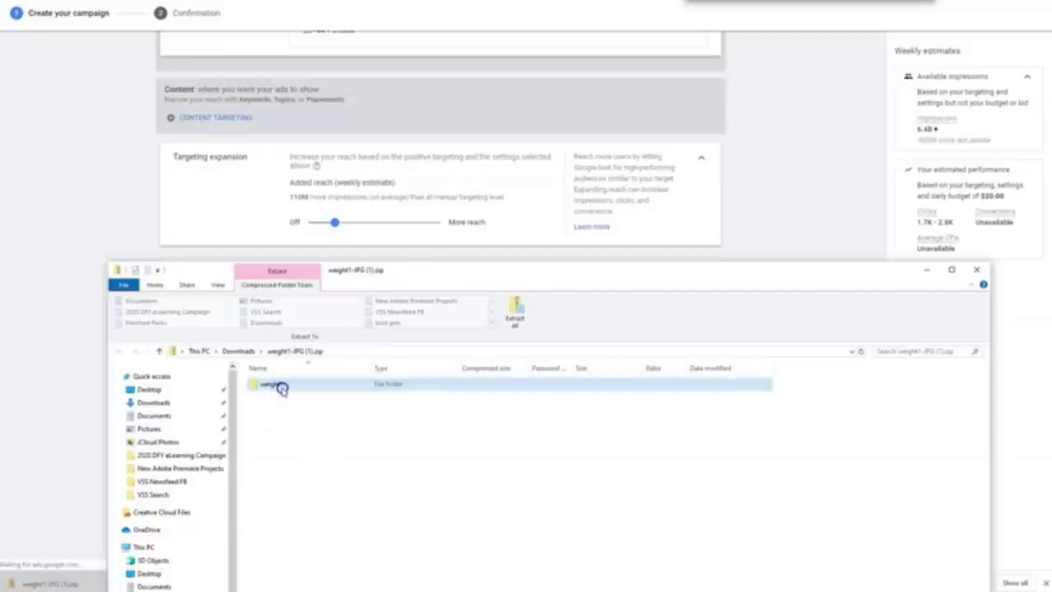
pyautogui.moveTo(279, 394); pyautogui.dragTo(153, 393)
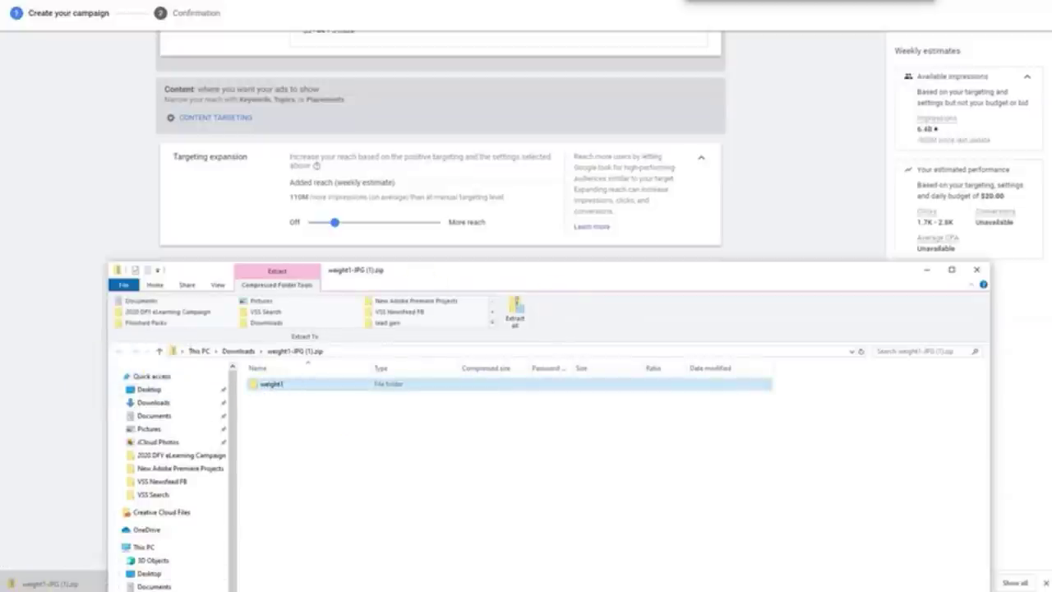
pyautogui.click(347, 261)
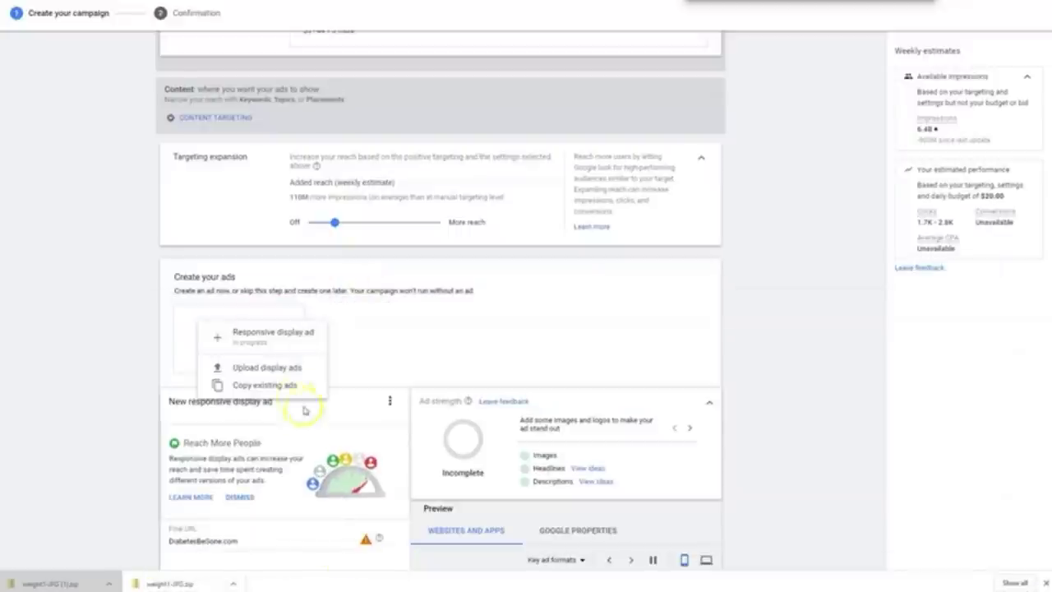
# Upload the five weight1 JPG banners from the desktop weight1 folder as display ads for the ad group.
pyautogui.click(263, 371)
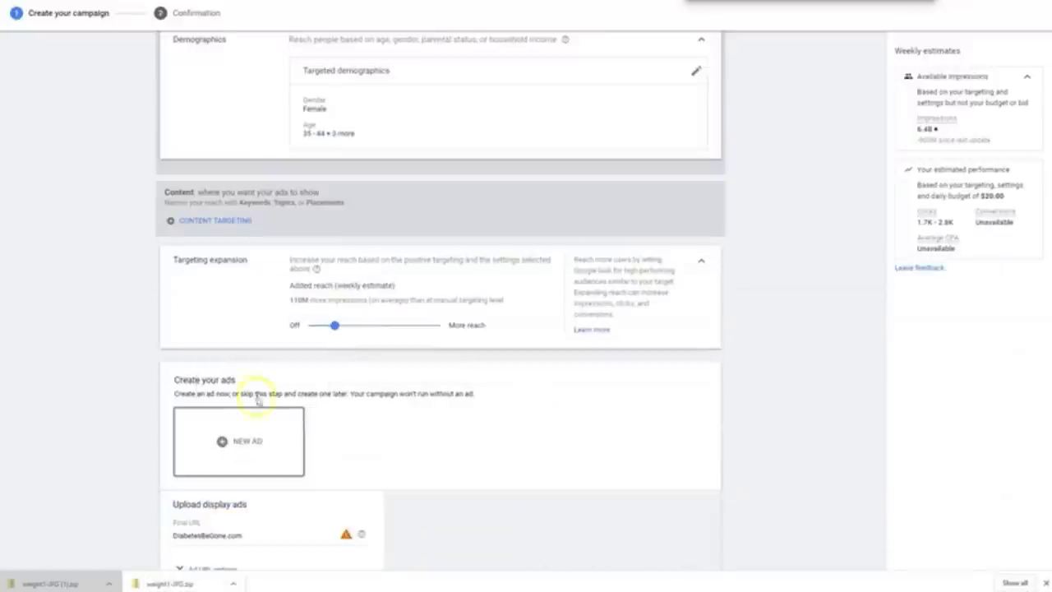
pyautogui.scroll(-4, 394, 362)
pyautogui.click(566, 284)
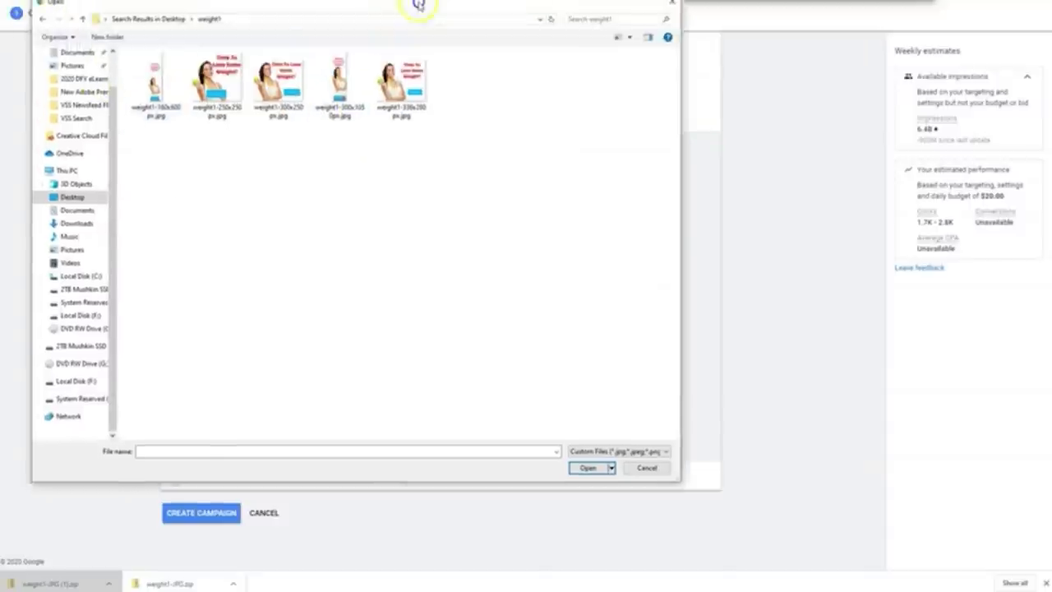
pyautogui.moveTo(519, 223); pyautogui.dragTo(215, 107)
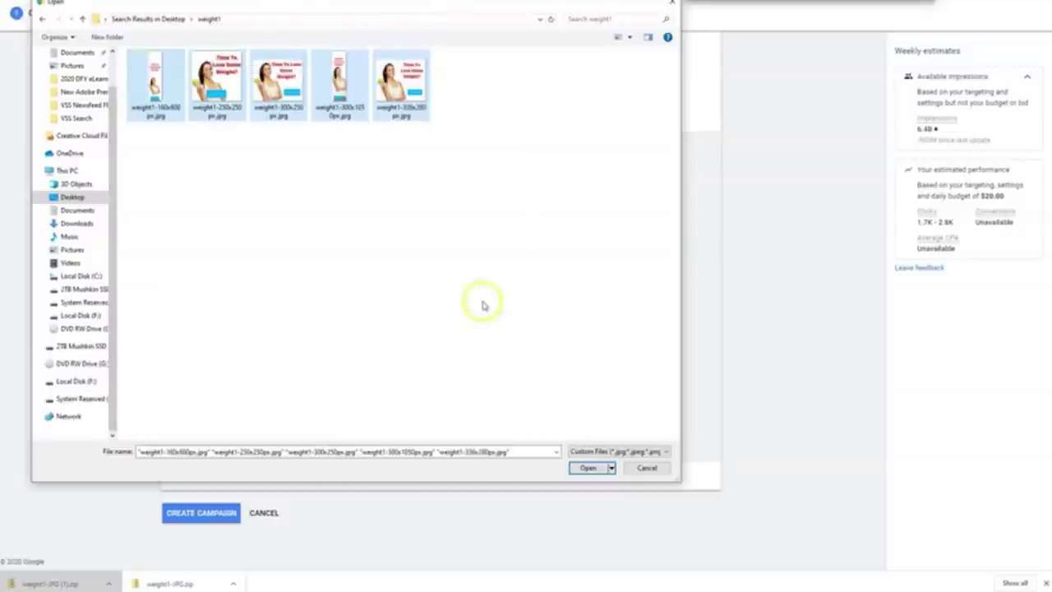
pyautogui.click(595, 467)
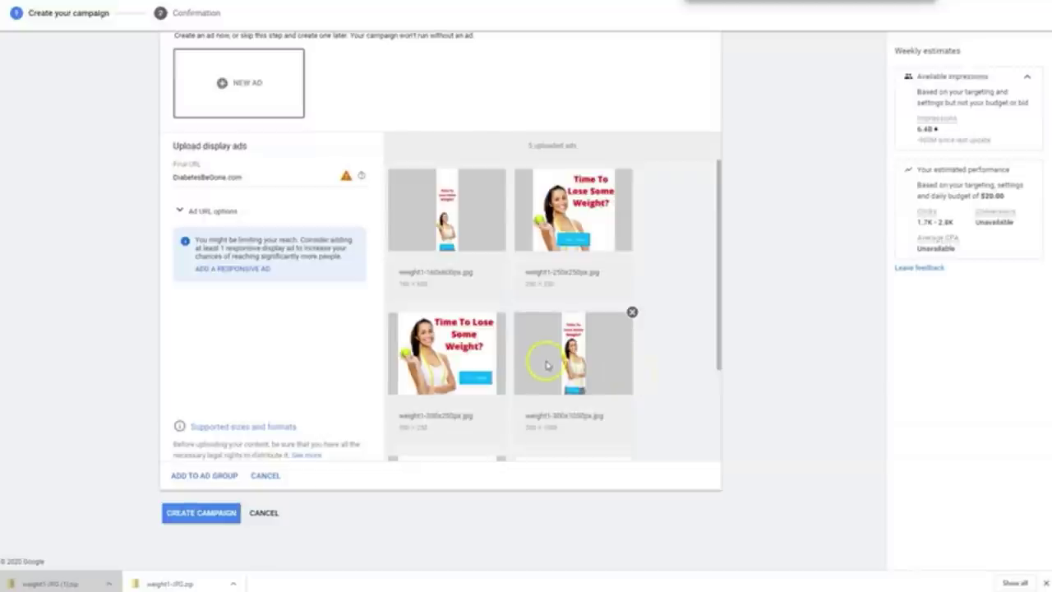
pyautogui.scroll(-2, 547, 364)
pyautogui.scroll(2, 547, 361)
pyautogui.click(187, 177)
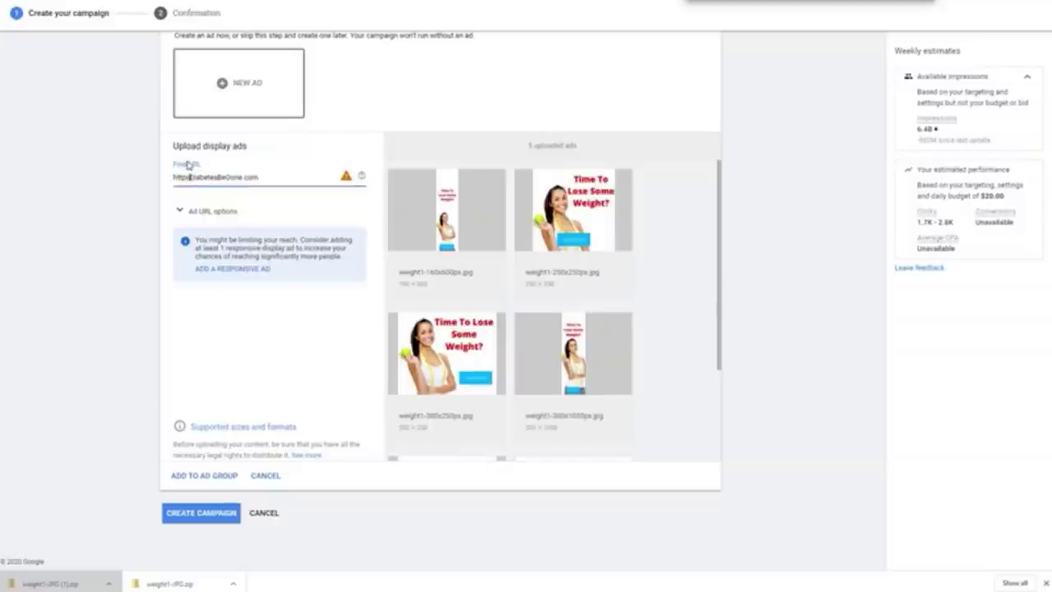
pyautogui.click(97, 210)
pyautogui.scroll(2, 295, 370)
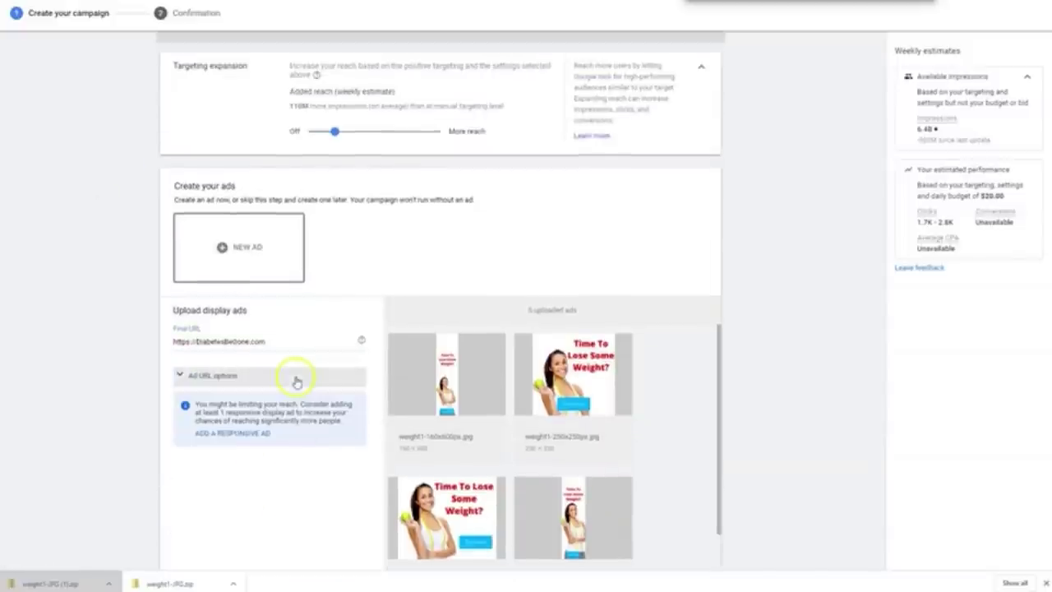
# Review the uploaded banner previews, file names and sizes in the display ads upload section.
pyautogui.scroll(-3, 297, 382)
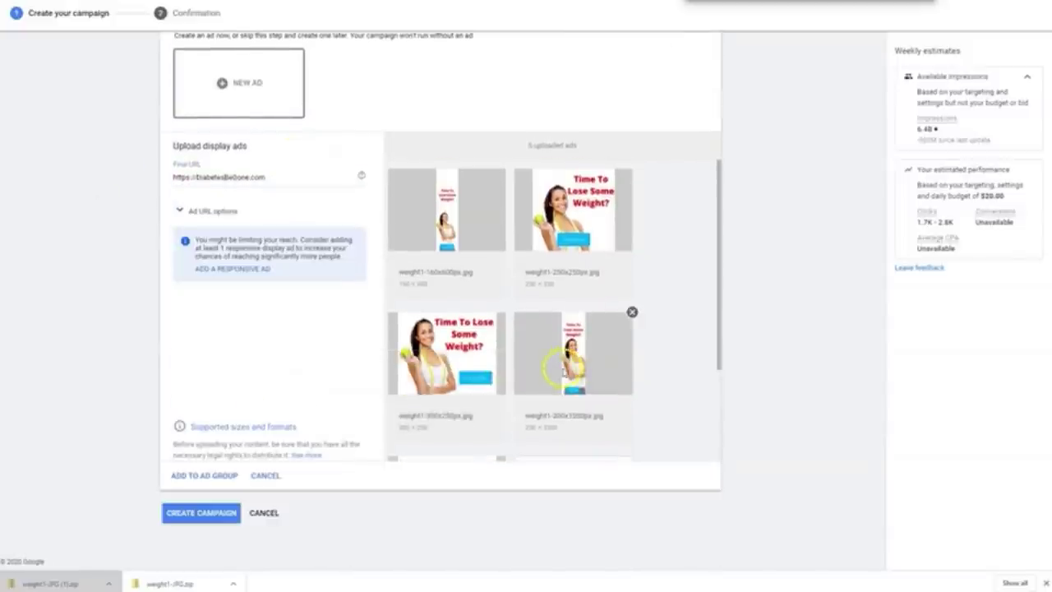
pyautogui.scroll(-2, 576, 353)
pyautogui.scroll(5, 666, 373)
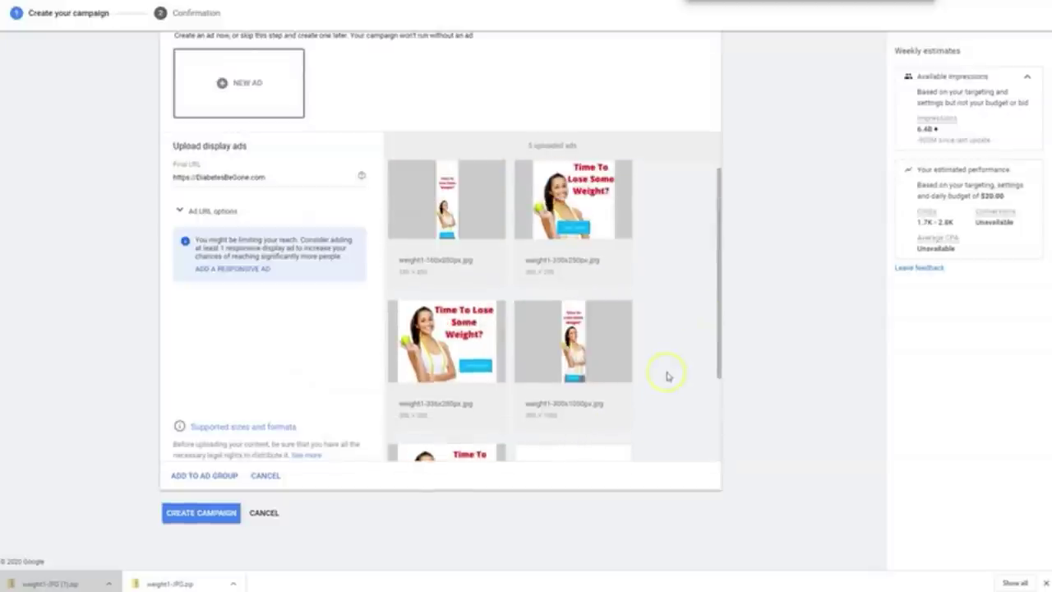
pyautogui.scroll(1, 668, 376)
pyautogui.scroll(-2, 669, 365)
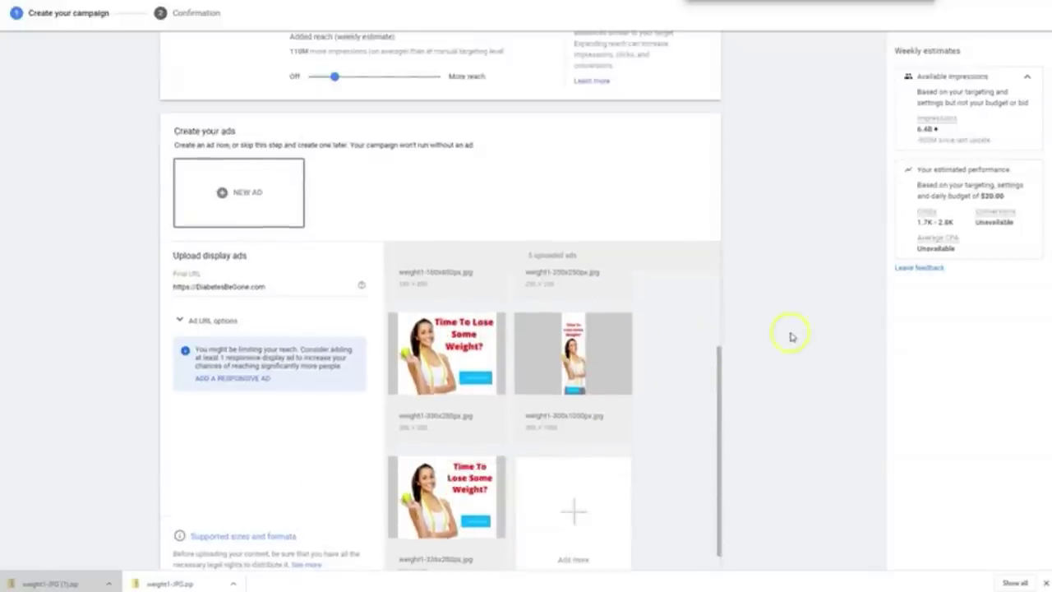
pyautogui.scroll(-2, 629, 343)
pyautogui.scroll(4, 586, 353)
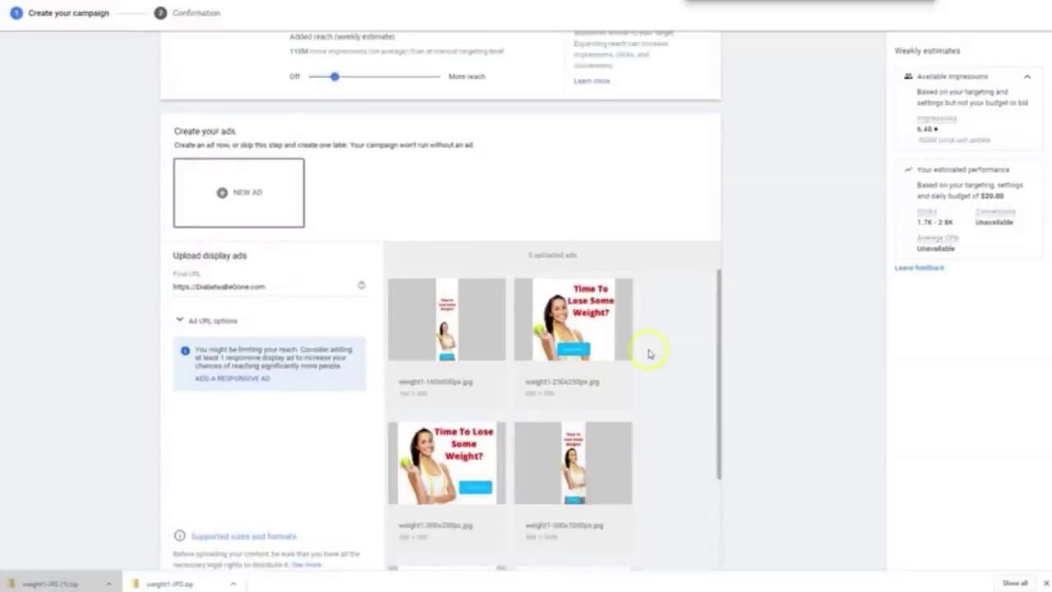
pyautogui.scroll(-2, 649, 353)
pyautogui.scroll(-2, 745, 299)
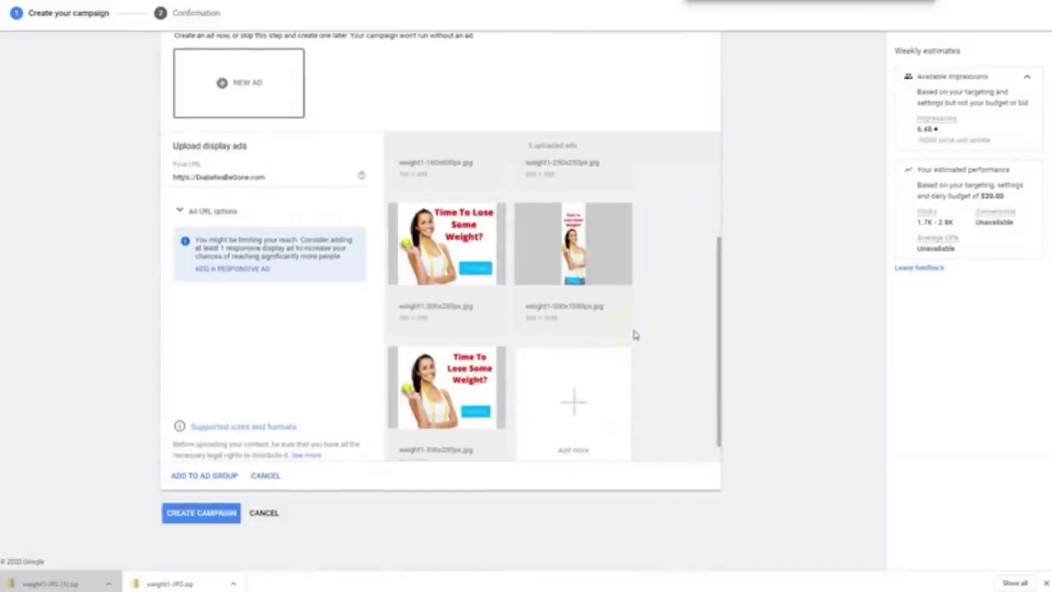
pyautogui.scroll(-1, 634, 334)
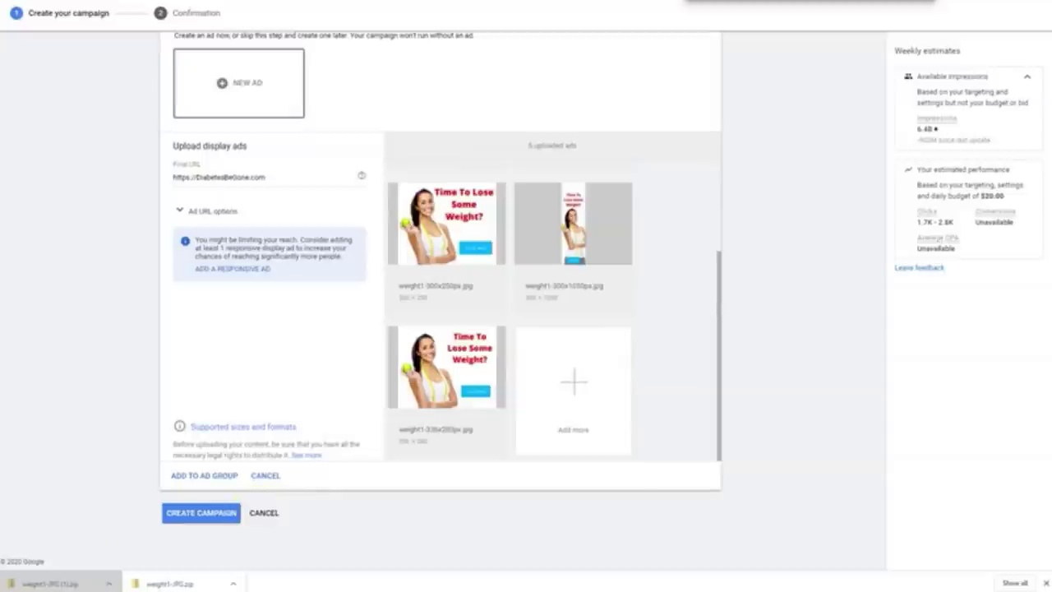
# Create the campaign and continue to it after reviewing the ad group and ads details in its summary.
pyautogui.click(187, 513)
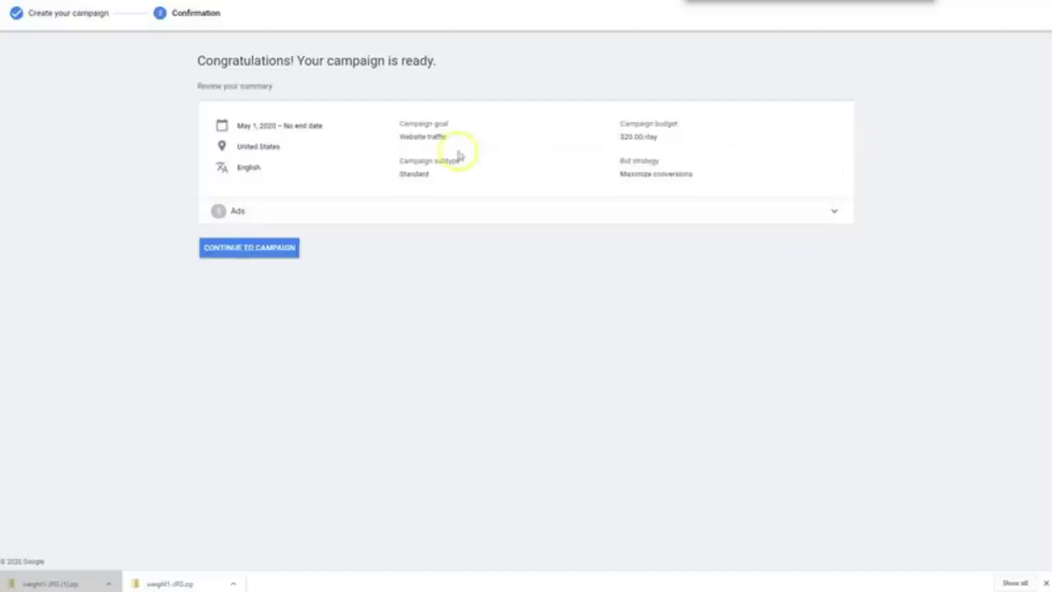
pyautogui.click(572, 206)
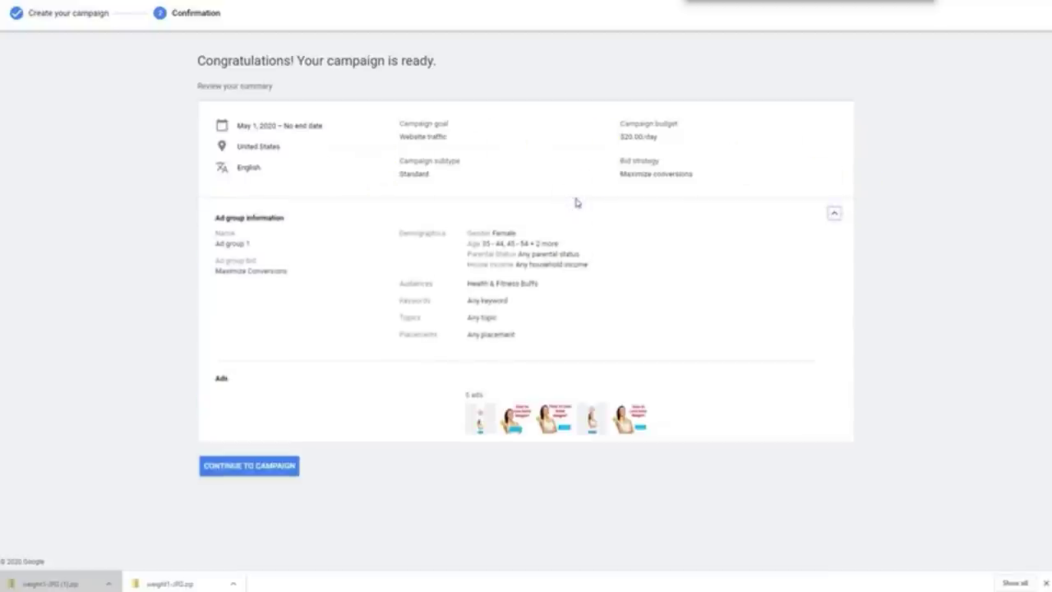
pyautogui.click(595, 182)
pyautogui.click(242, 467)
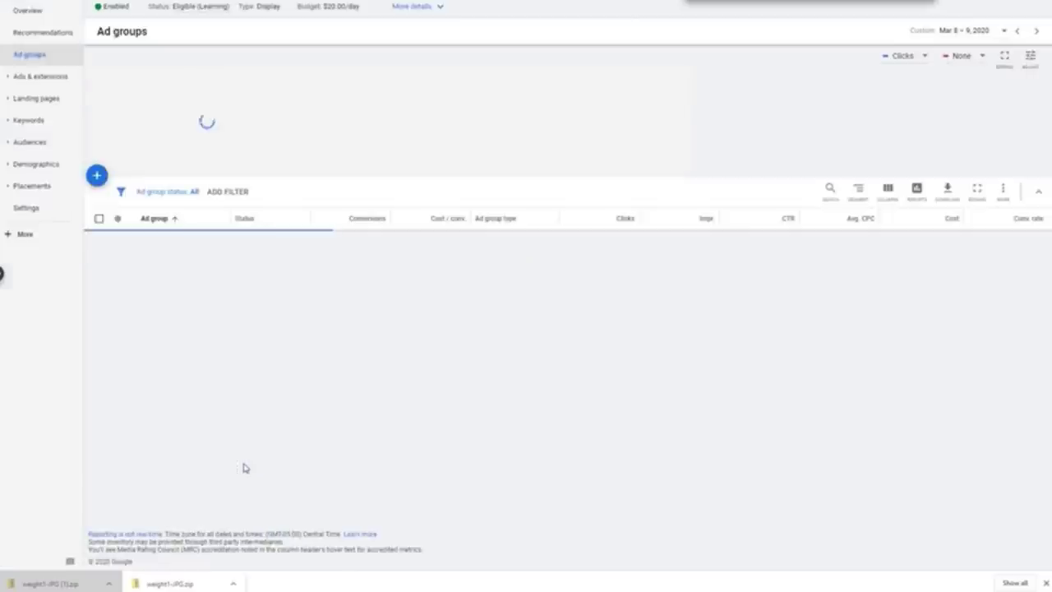